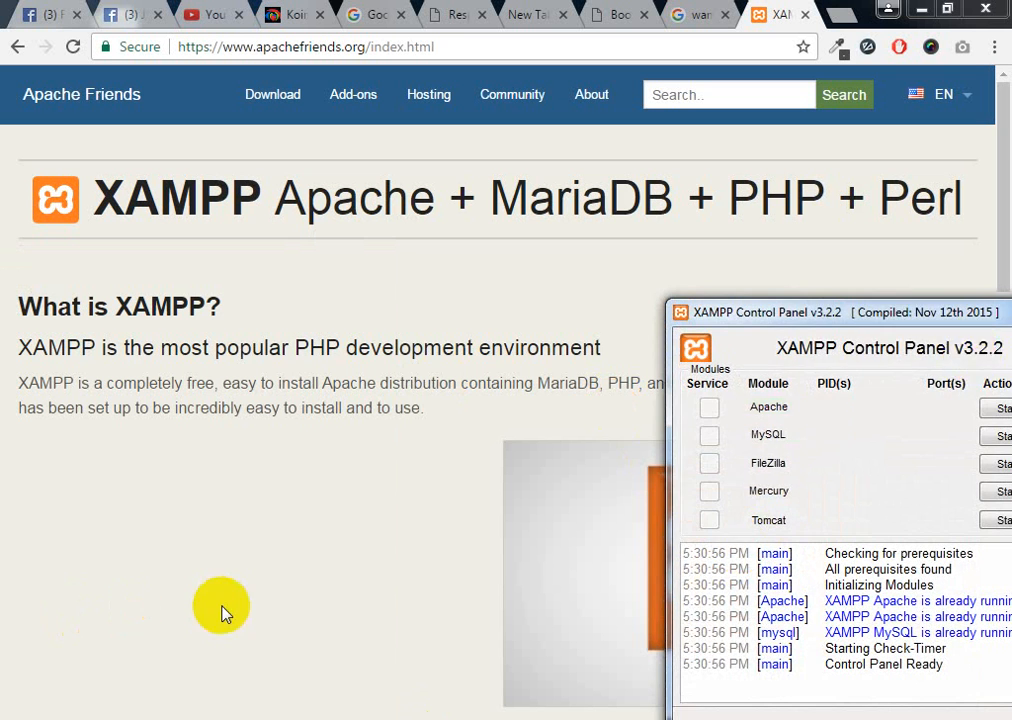
Confirm Apache and MySQL are running, then close the XAMPP Control Panel window
{"action": "left_click_drag", "start_coordinate": [895, 322], "coordinate": [542, 304]}
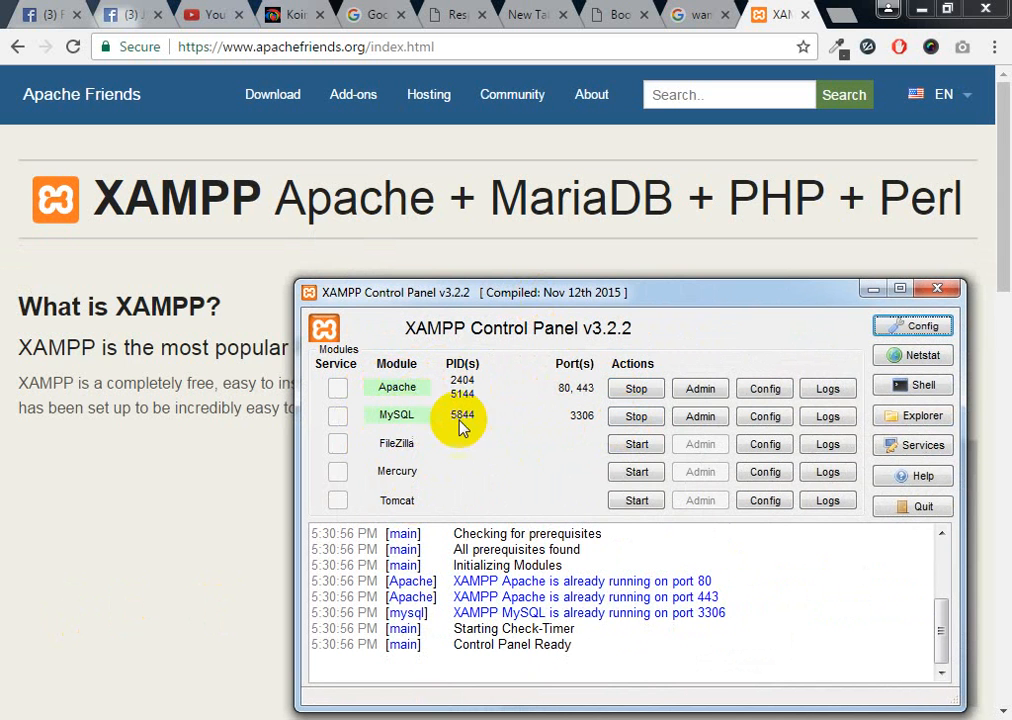
{"action": "left_click_drag", "start_coordinate": [787, 297], "coordinate": [804, 300]}
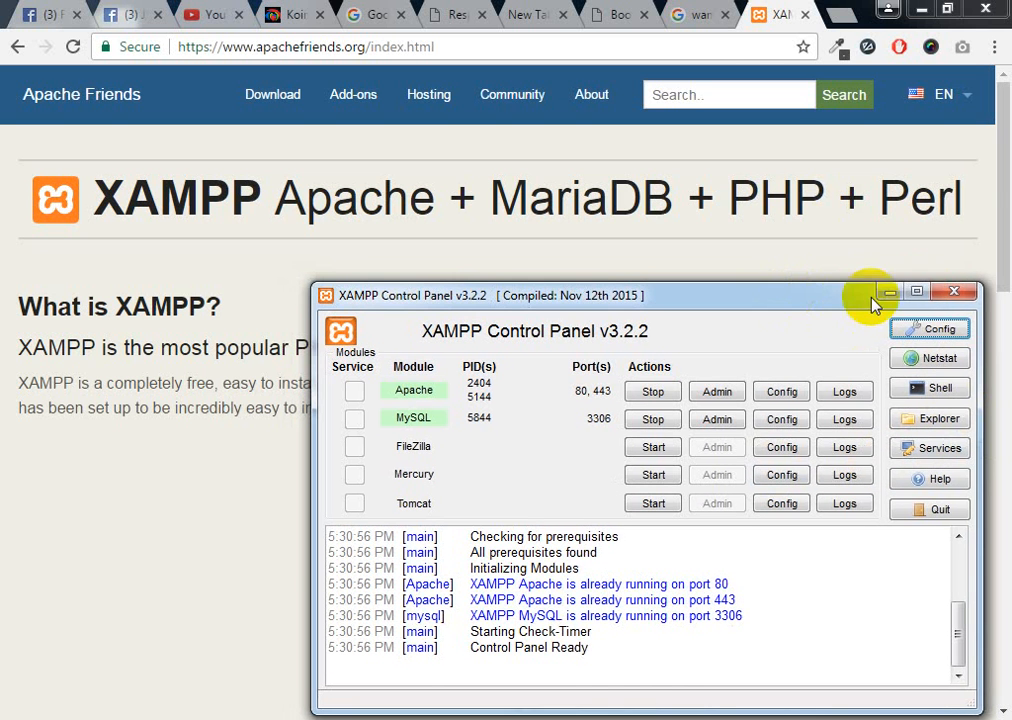
{"action": "left_click", "coordinate": [972, 292]}
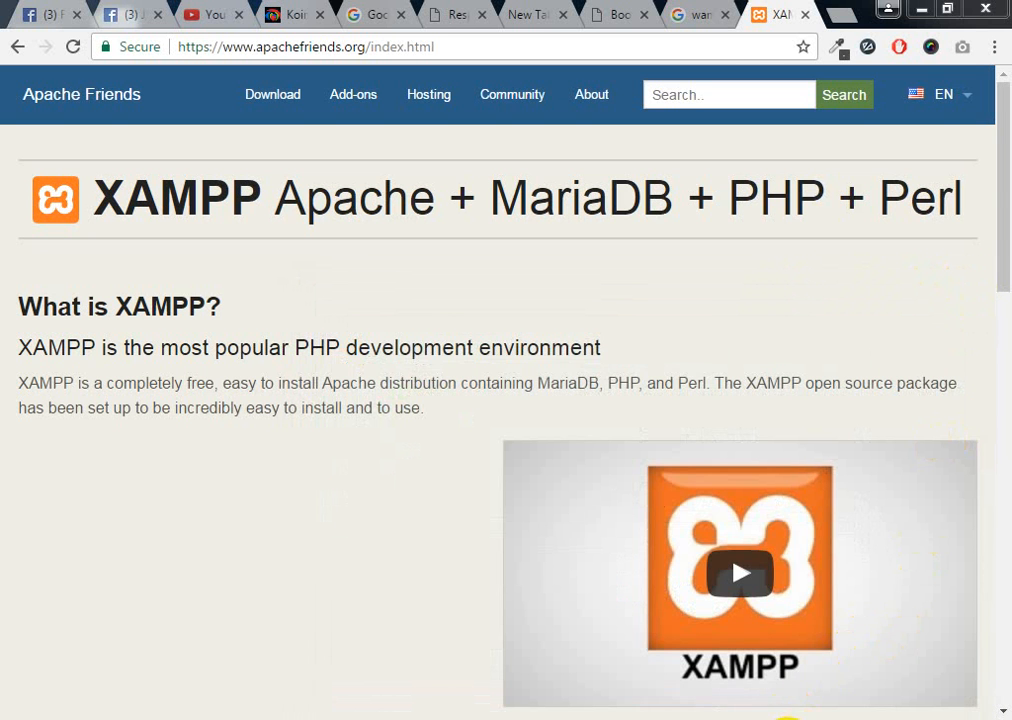
Glance at the hidden tray icons and open tabs, then open a new blank tab
{"action": "left_click", "coordinate": [815, 719]}
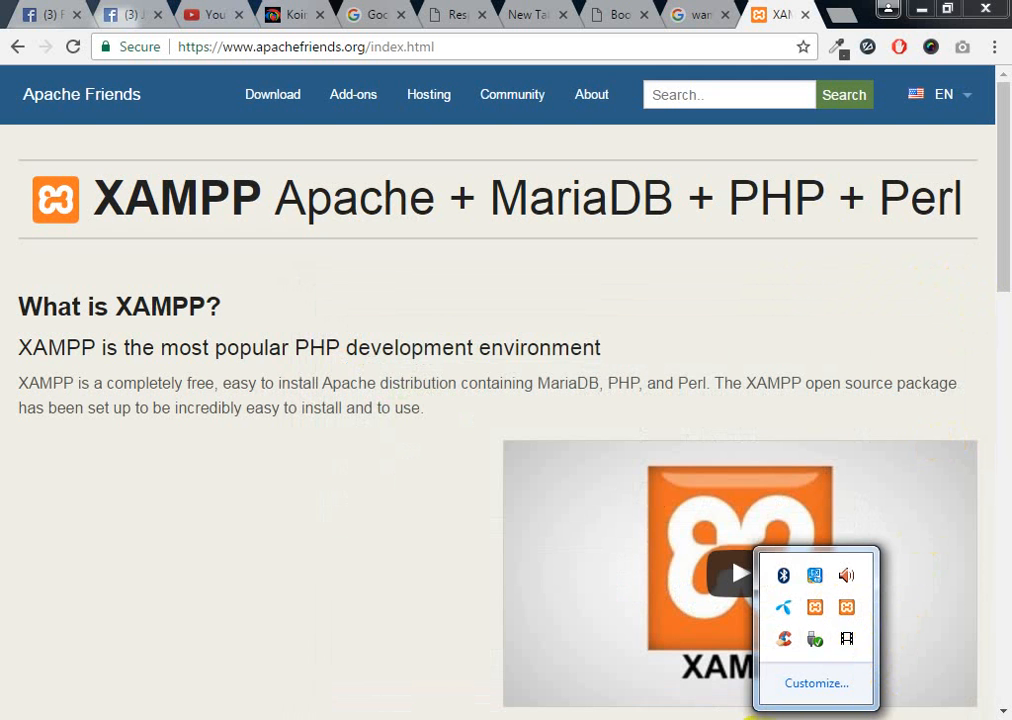
{"action": "left_click", "coordinate": [815, 719]}
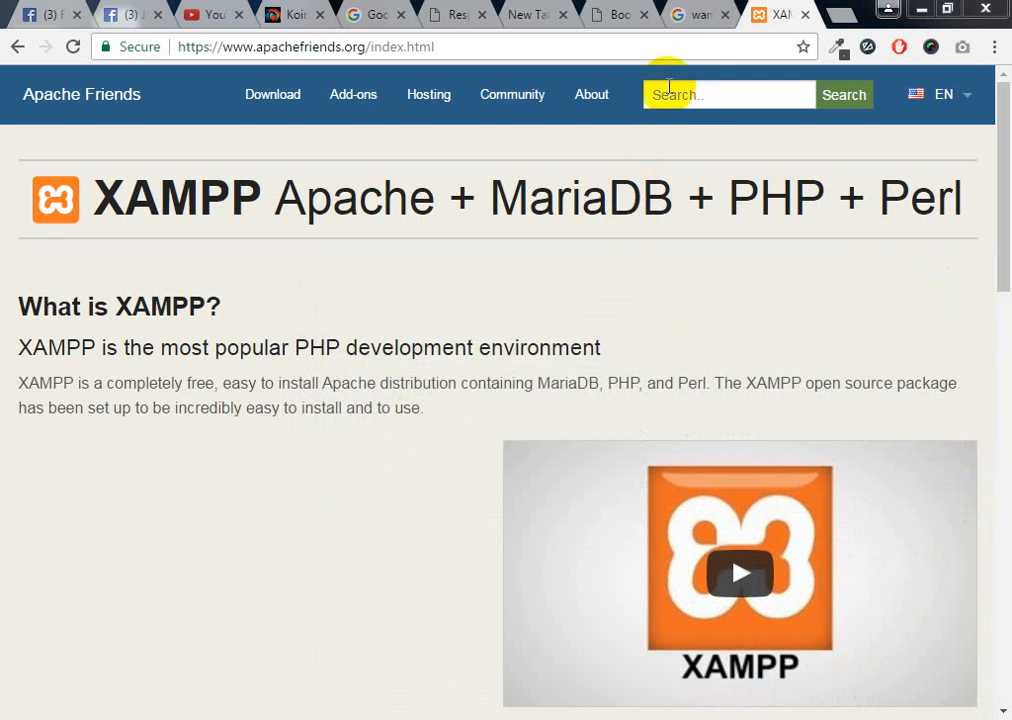
{"action": "left_click", "coordinate": [610, 13]}
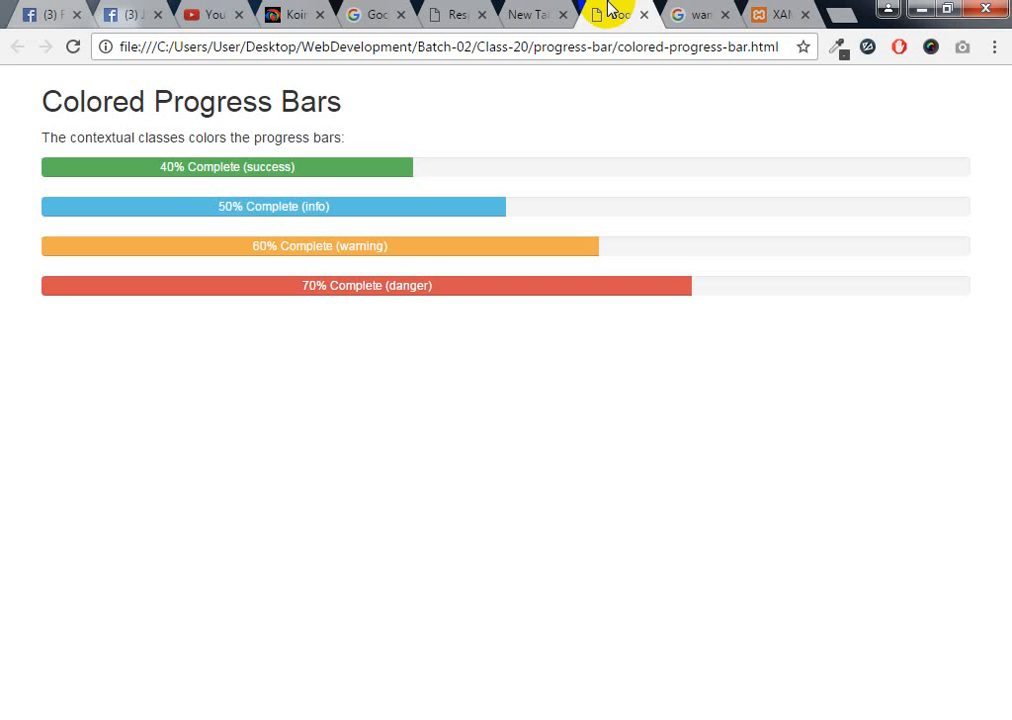
{"action": "left_click", "coordinate": [715, 14]}
{"action": "left_click", "coordinate": [785, 14]}
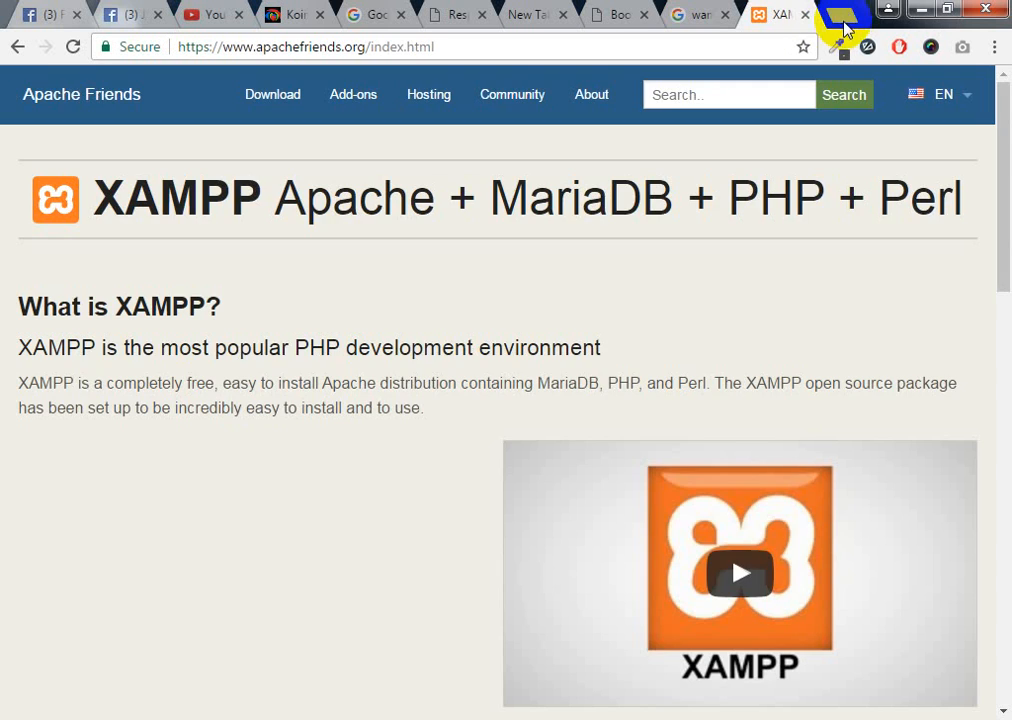
{"action": "left_click", "coordinate": [843, 15]}
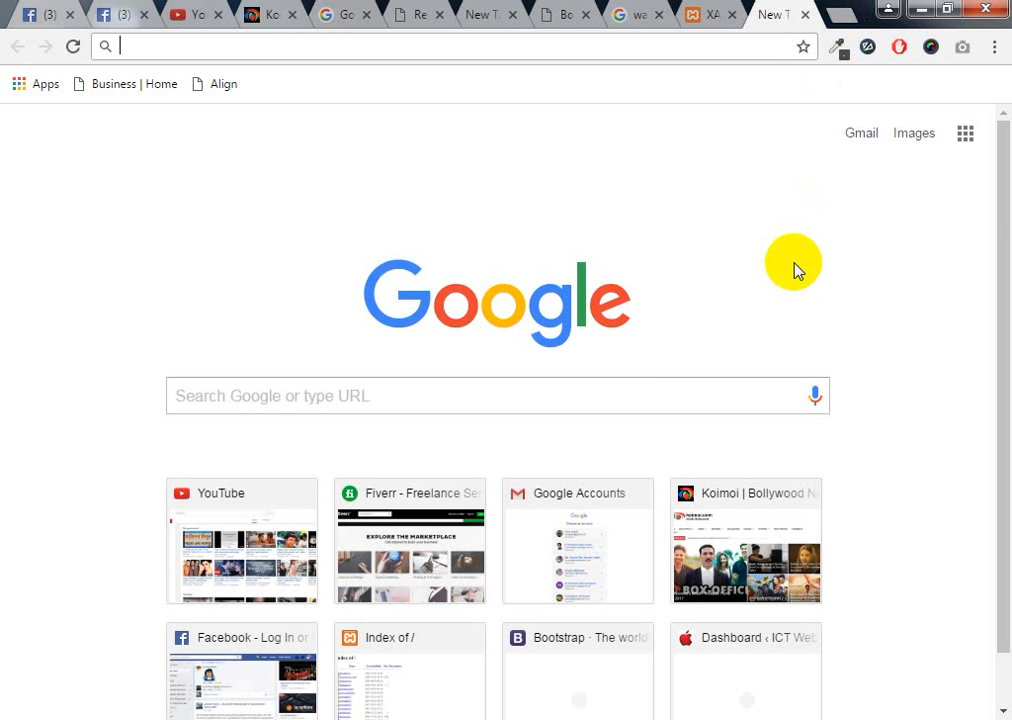
Load wordpress.com in the address bar and skim its homepage
{"action": "type", "text": "word"}
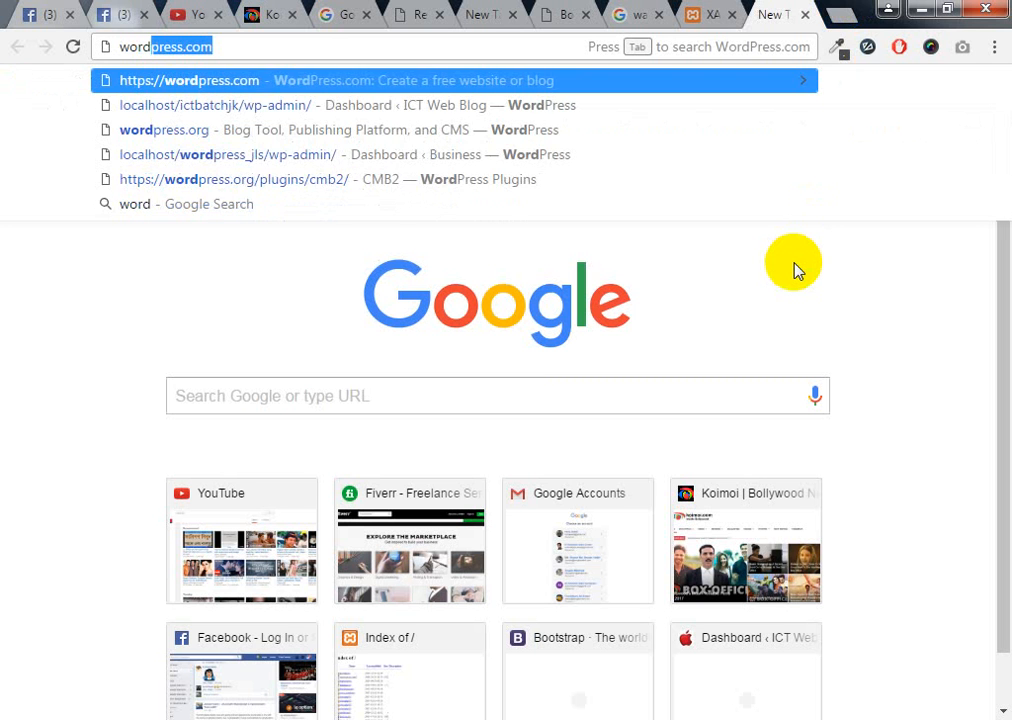
{"action": "key", "text": "Right"}
{"action": "key", "text": "Return"}
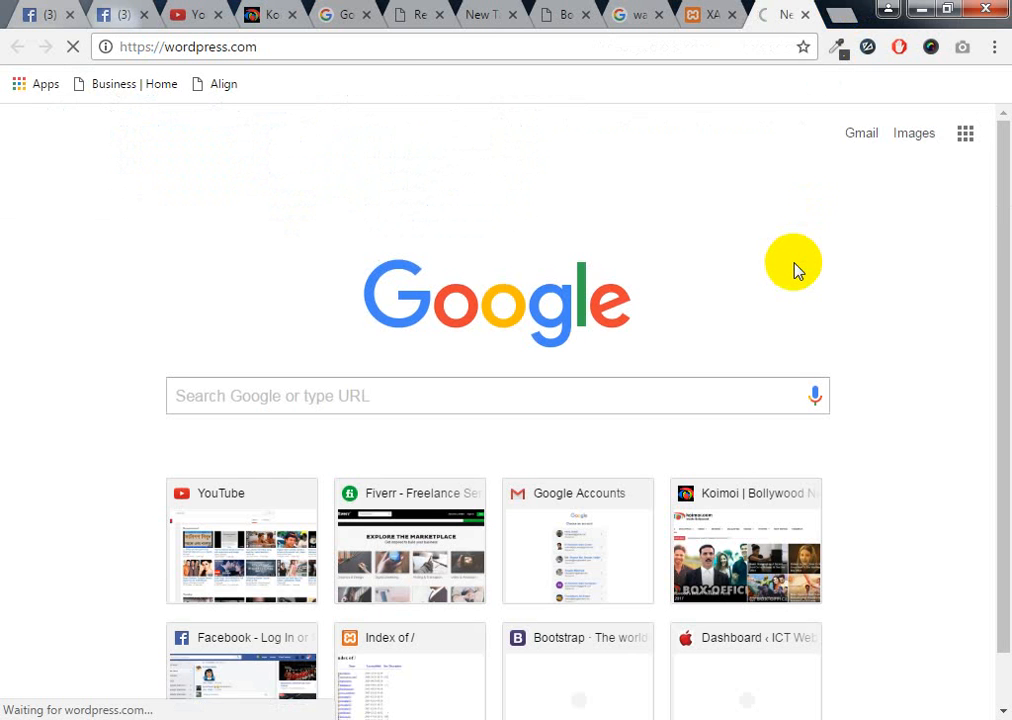
{"action": "scroll", "coordinate": [637, 420], "scroll_direction": "down", "scroll_amount": 6}
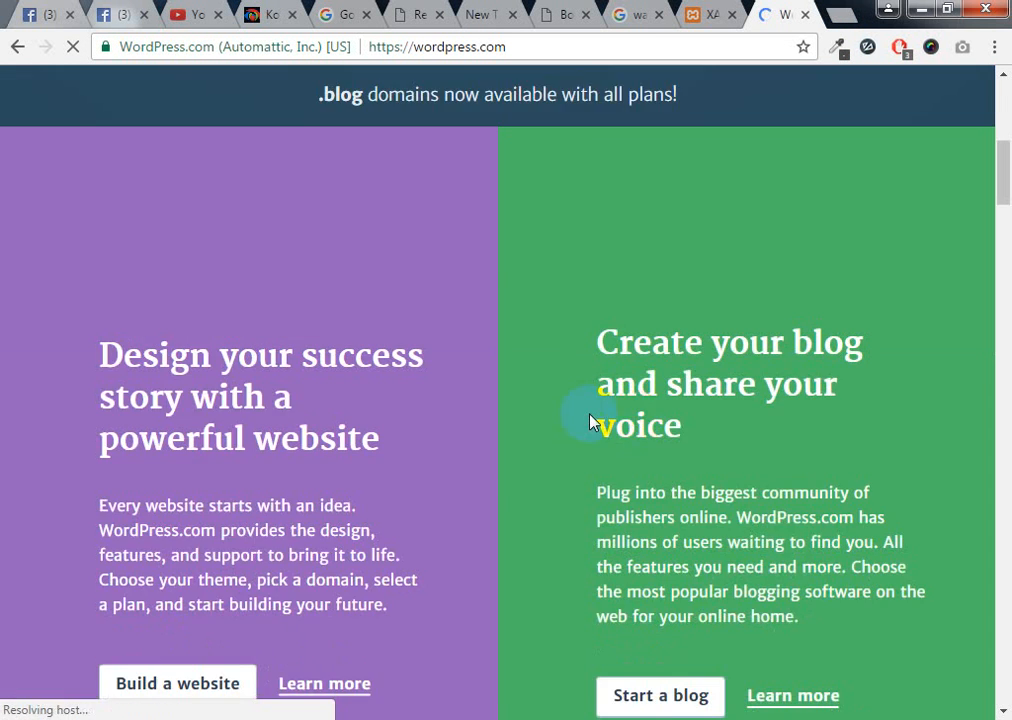
{"action": "scroll", "coordinate": [590, 420], "scroll_direction": "up", "scroll_amount": 6}
Start site creation with Get Started, go back, then forward to the site address step
{"action": "left_click", "coordinate": [142, 590]}
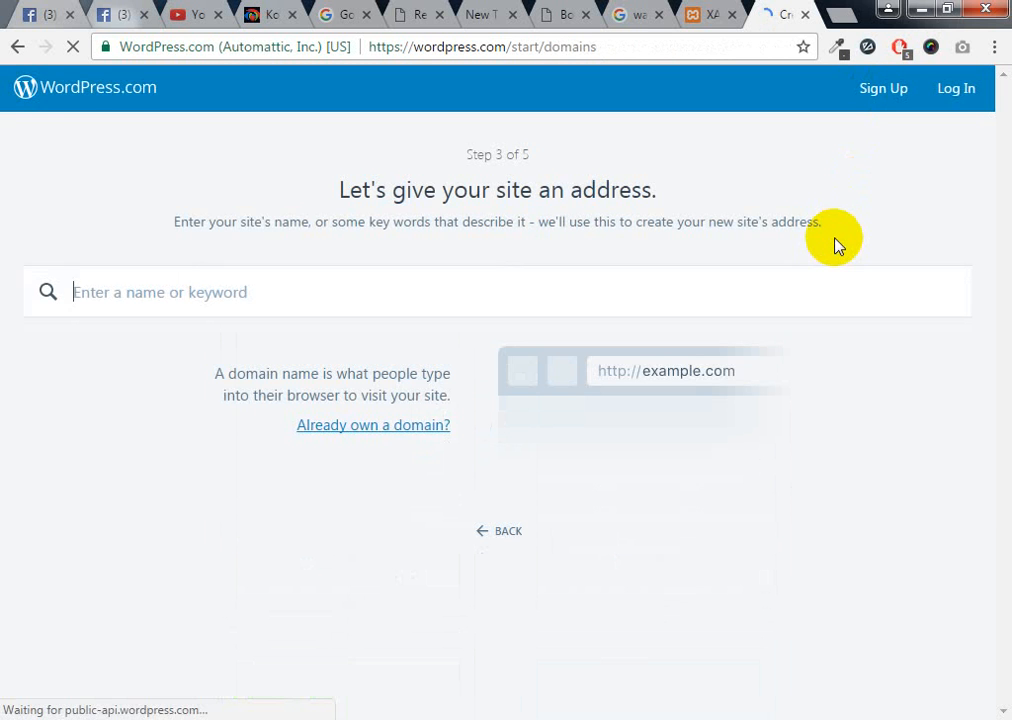
{"action": "left_click", "coordinate": [16, 47]}
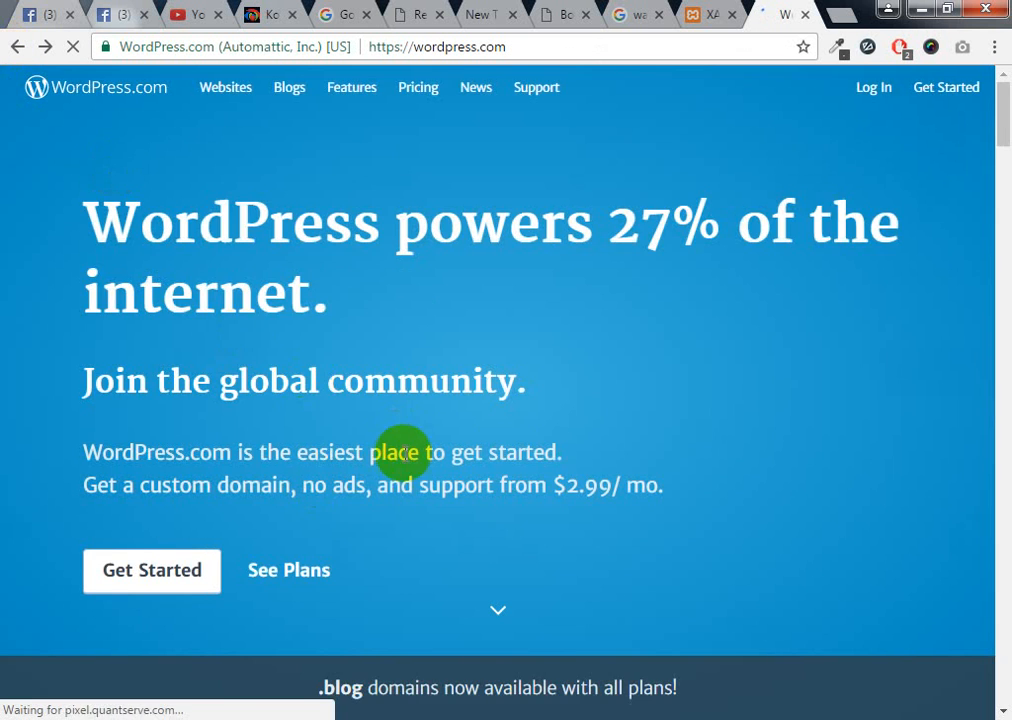
{"action": "scroll", "coordinate": [705, 524], "scroll_direction": "down", "scroll_amount": 12}
{"action": "scroll", "coordinate": [707, 517], "scroll_direction": "up", "scroll_amount": 6}
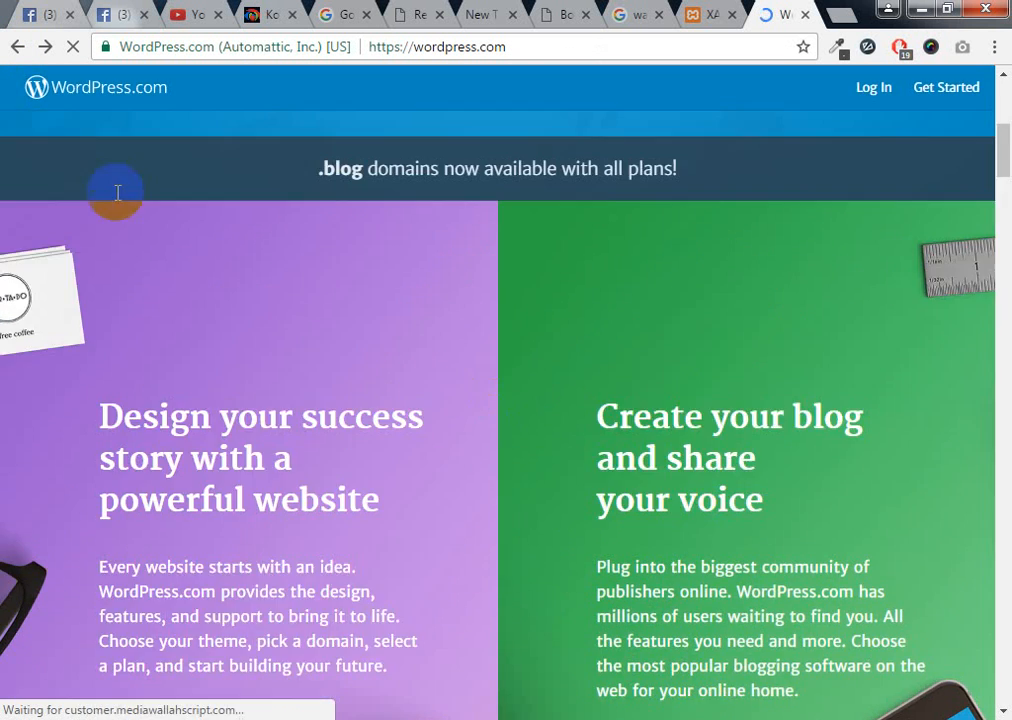
{"action": "left_click", "coordinate": [45, 47]}
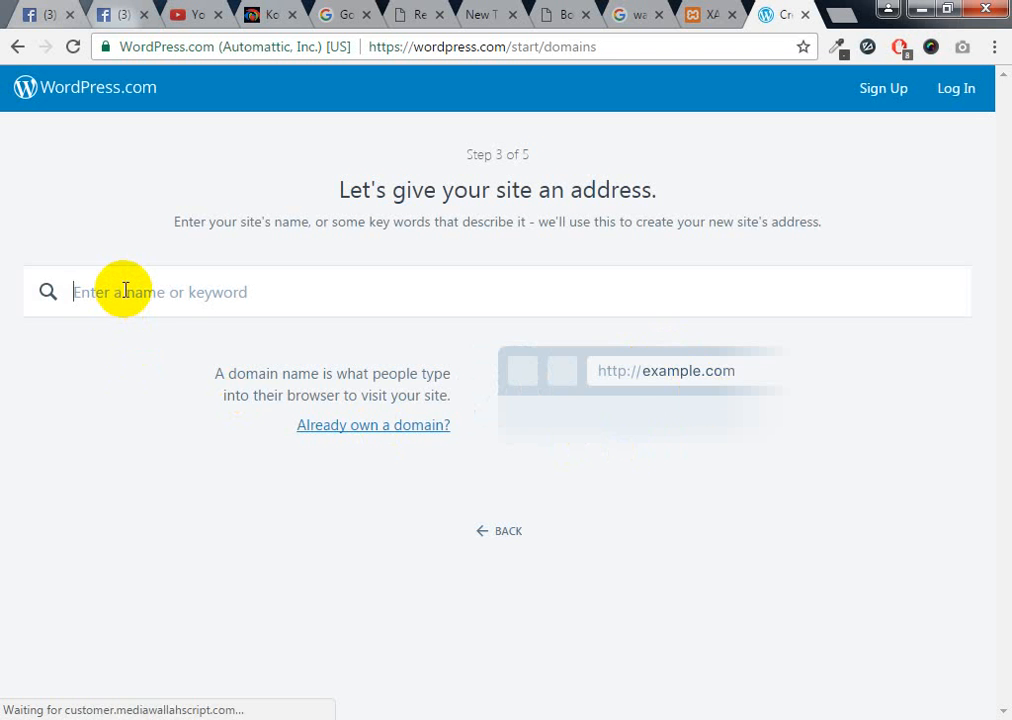
Search site addresses for 'amitumt' and review the suggested domains
{"action": "type", "text": "amitu"}
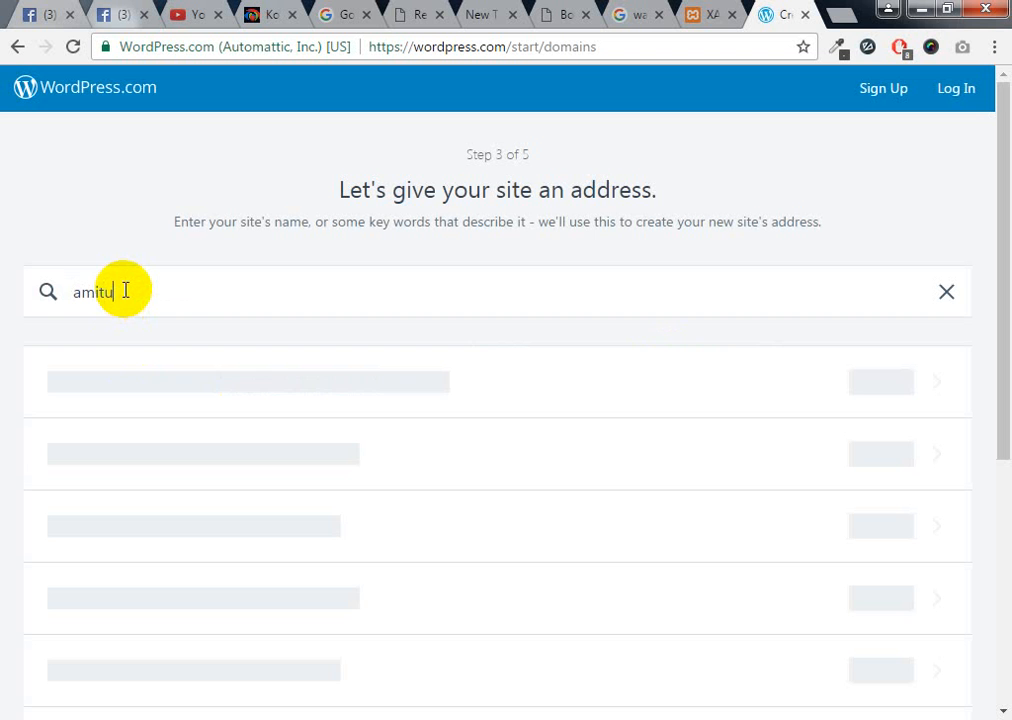
{"action": "type", "text": "mt"}
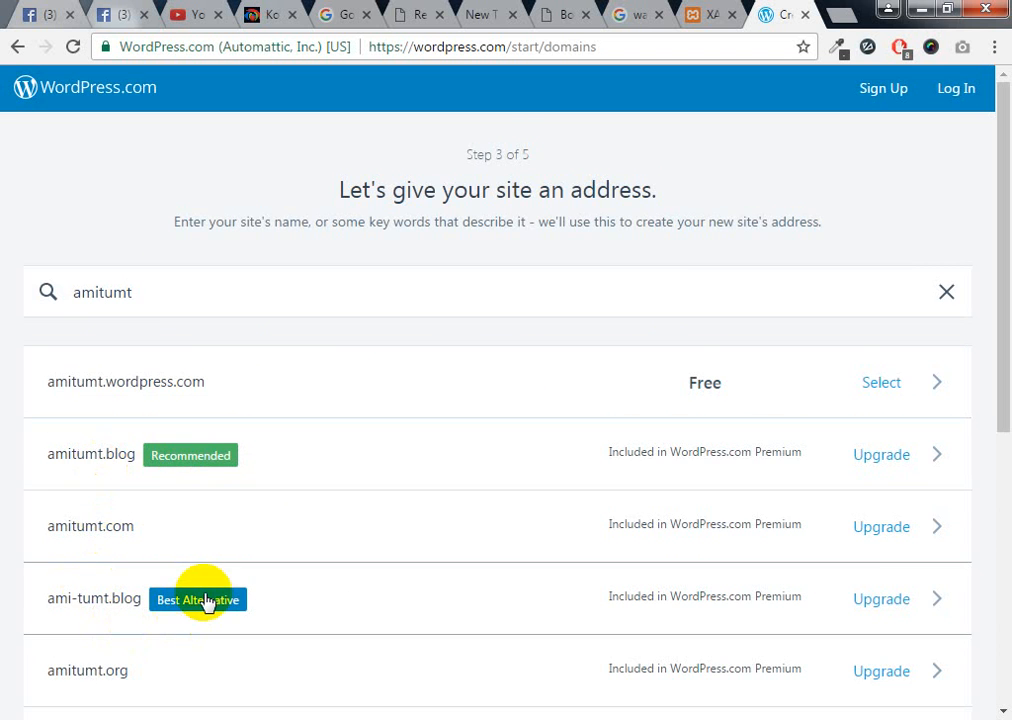
{"action": "scroll", "coordinate": [205, 600], "scroll_direction": "down", "scroll_amount": 3}
{"action": "scroll", "coordinate": [150, 540], "scroll_direction": "up", "scroll_amount": 3}
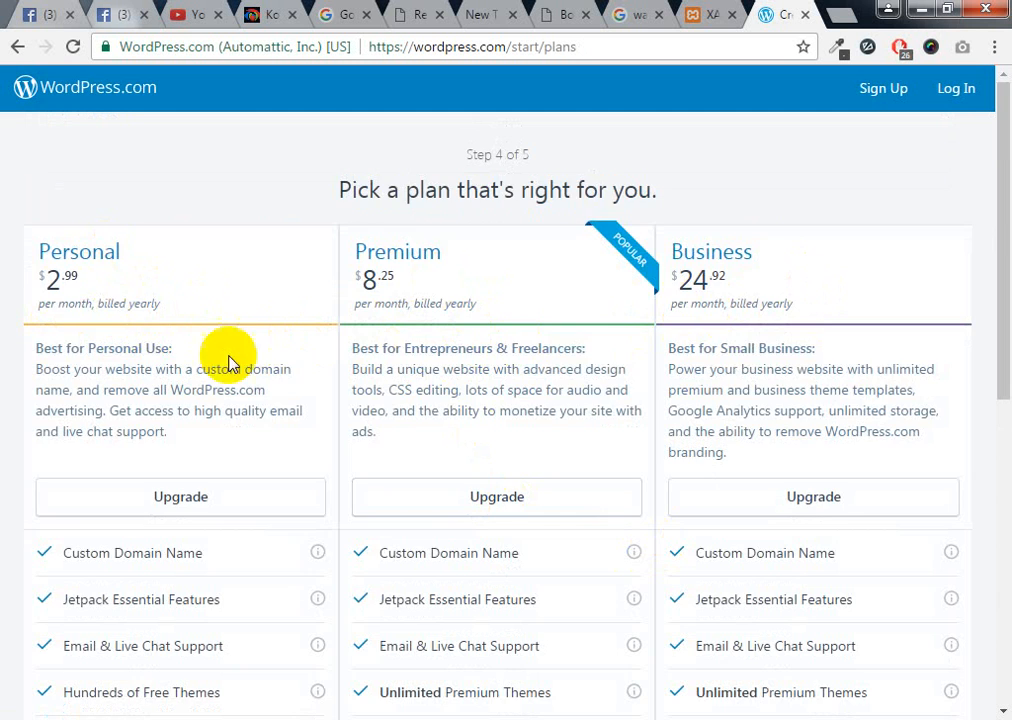
Compare the Personal, Premium and Business plan cards and highlight the Personal 2.99 price
{"action": "scroll", "coordinate": [282, 431], "scroll_direction": "down", "scroll_amount": 6}
{"action": "scroll", "coordinate": [283, 431], "scroll_direction": "up", "scroll_amount": 6}
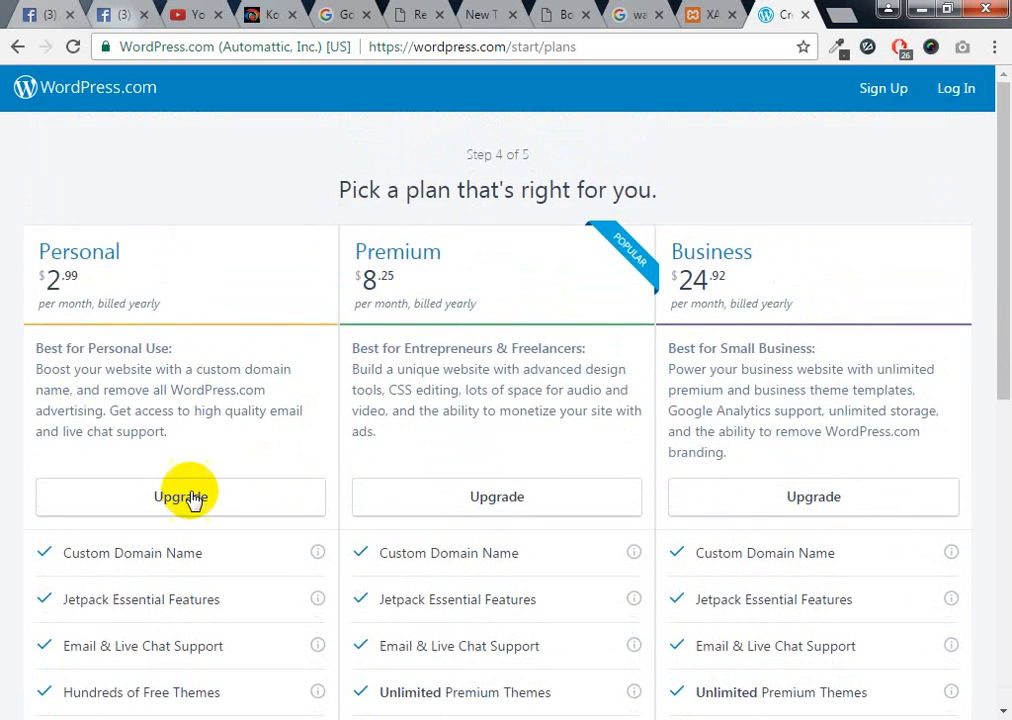
{"action": "scroll", "coordinate": [192, 501], "scroll_direction": "down", "scroll_amount": 6}
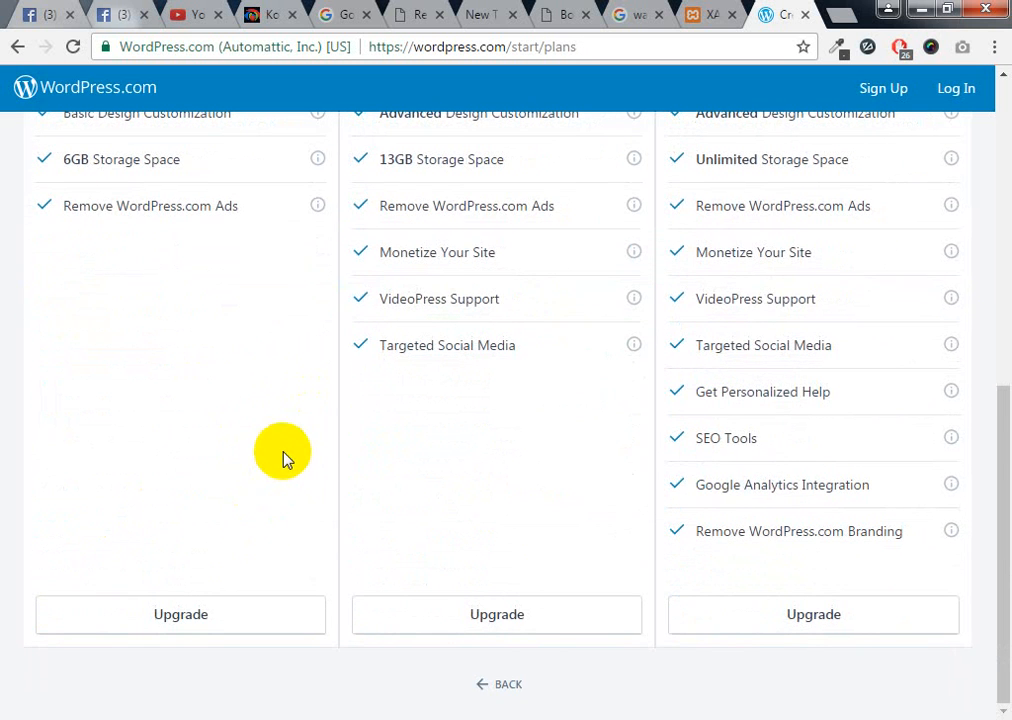
{"action": "scroll", "coordinate": [285, 458], "scroll_direction": "up", "scroll_amount": 6}
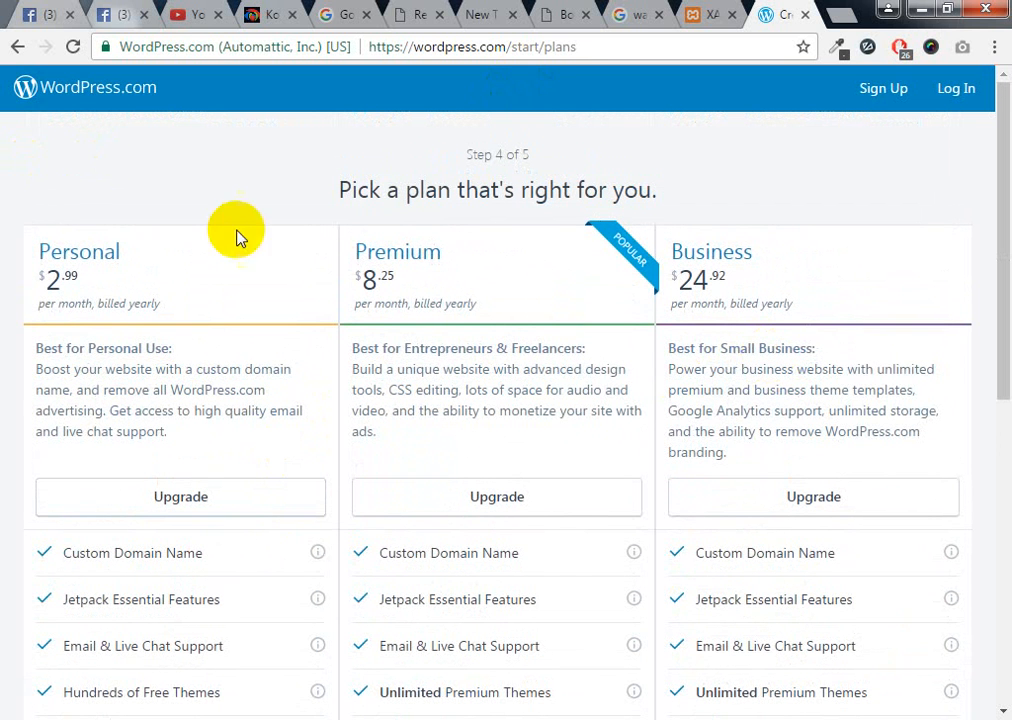
{"action": "scroll", "coordinate": [370, 470], "scroll_direction": "down", "scroll_amount": 5}
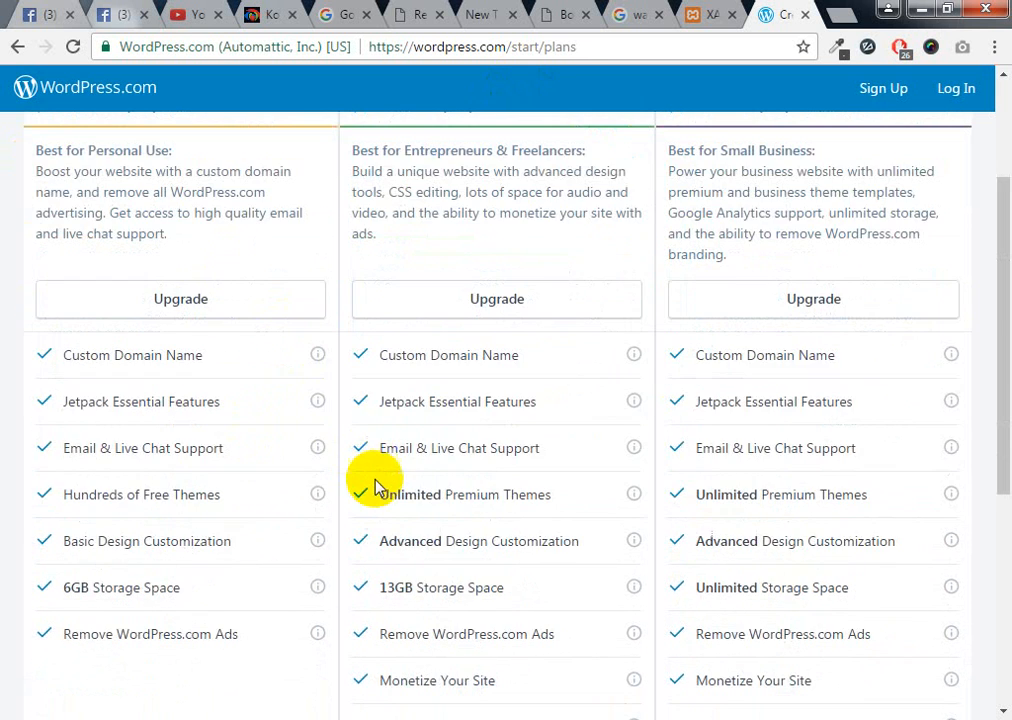
{"action": "scroll", "coordinate": [278, 477], "scroll_direction": "up", "scroll_amount": 5}
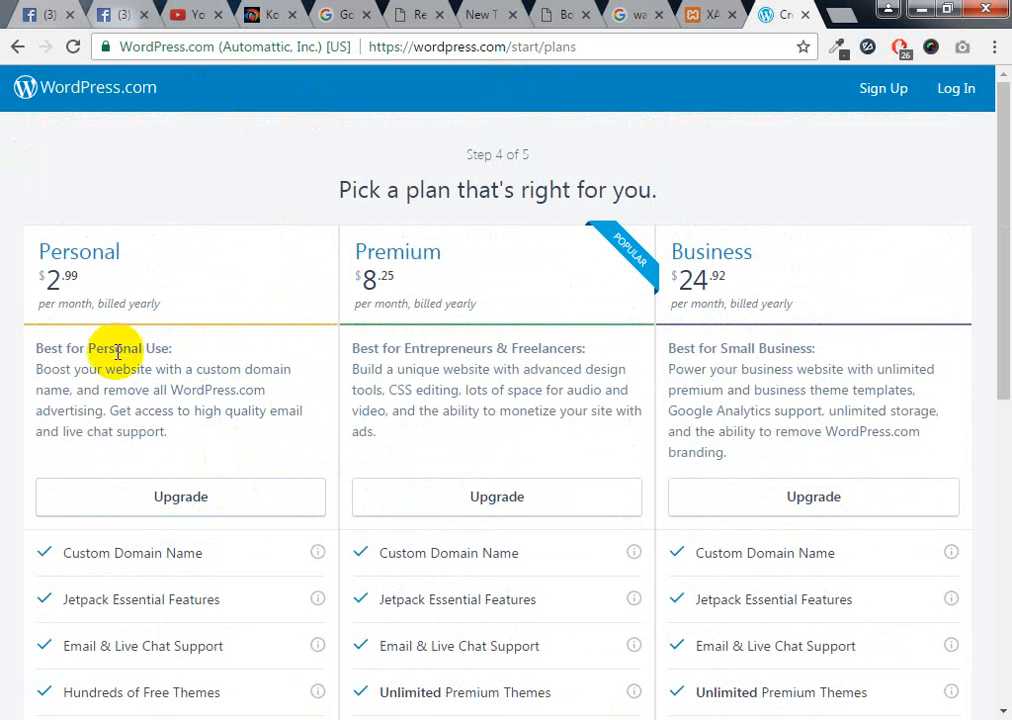
{"action": "left_click_drag", "start_coordinate": [40, 282], "coordinate": [78, 280]}
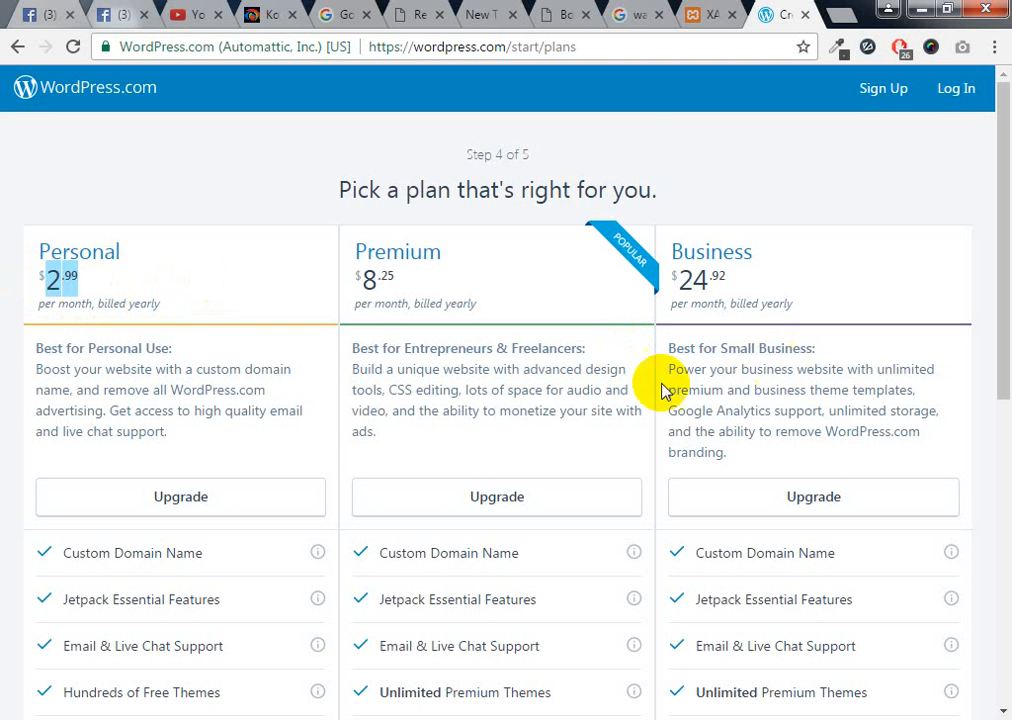
Close the WordPress.com signup tab at step 4 of 5
{"action": "scroll", "coordinate": [537, 598], "scroll_direction": "down", "scroll_amount": 5}
{"action": "scroll", "coordinate": [537, 598], "scroll_direction": "up", "scroll_amount": 5}
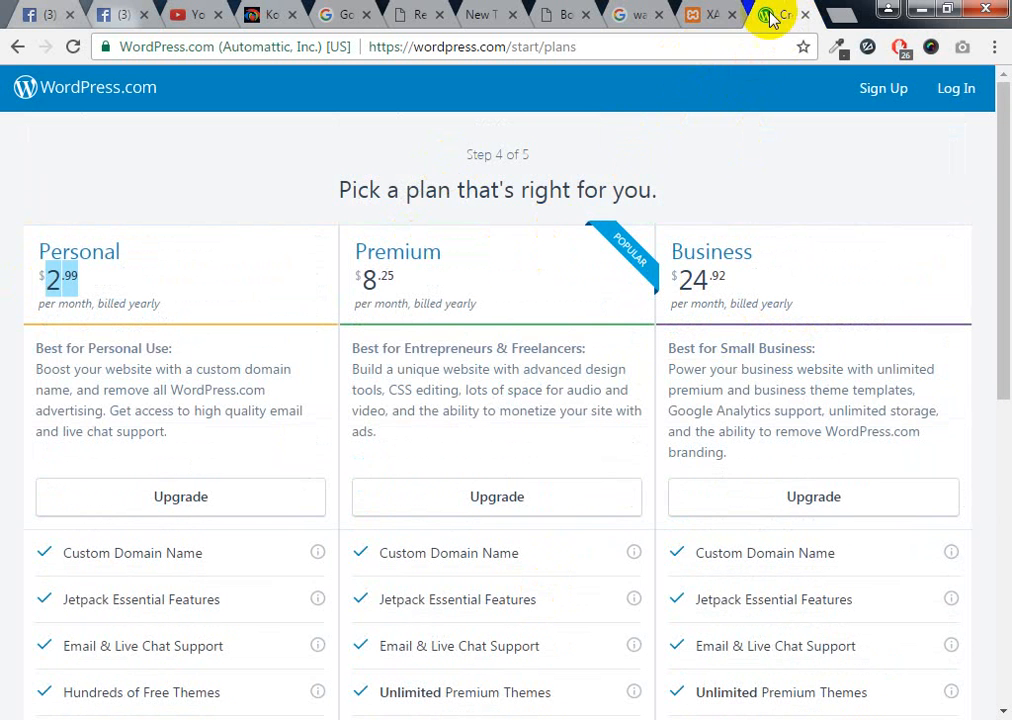
{"action": "left_click", "coordinate": [805, 15]}
Load wordpress.org in a new tab, correcting the .com address to .org
{"action": "left_click", "coordinate": [842, 14]}
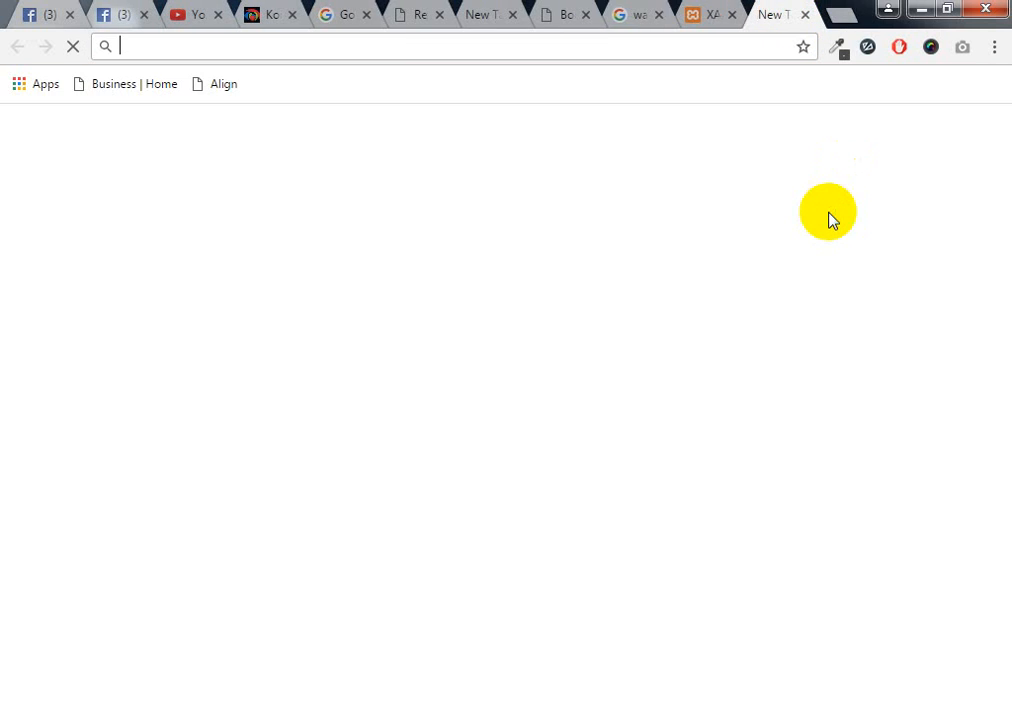
{"action": "type", "text": "wor"}
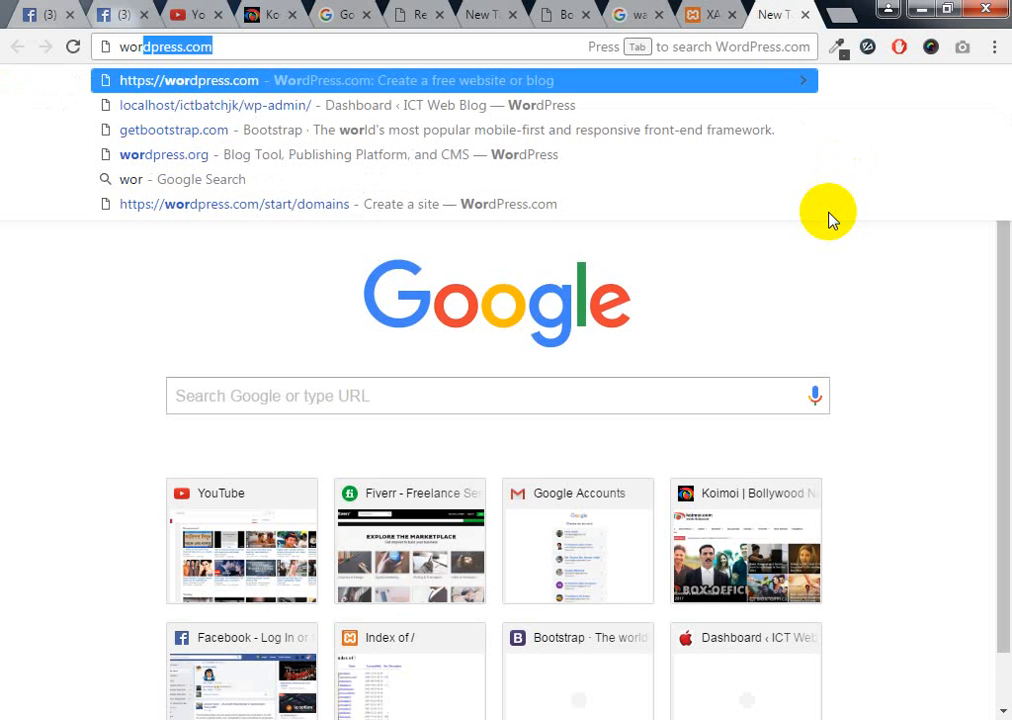
{"action": "type", "text": "dpress.com"}
{"action": "key", "text": "BackSpace"}
{"action": "key", "text": "BackSpace"}
{"action": "key", "text": "BackSpace"}
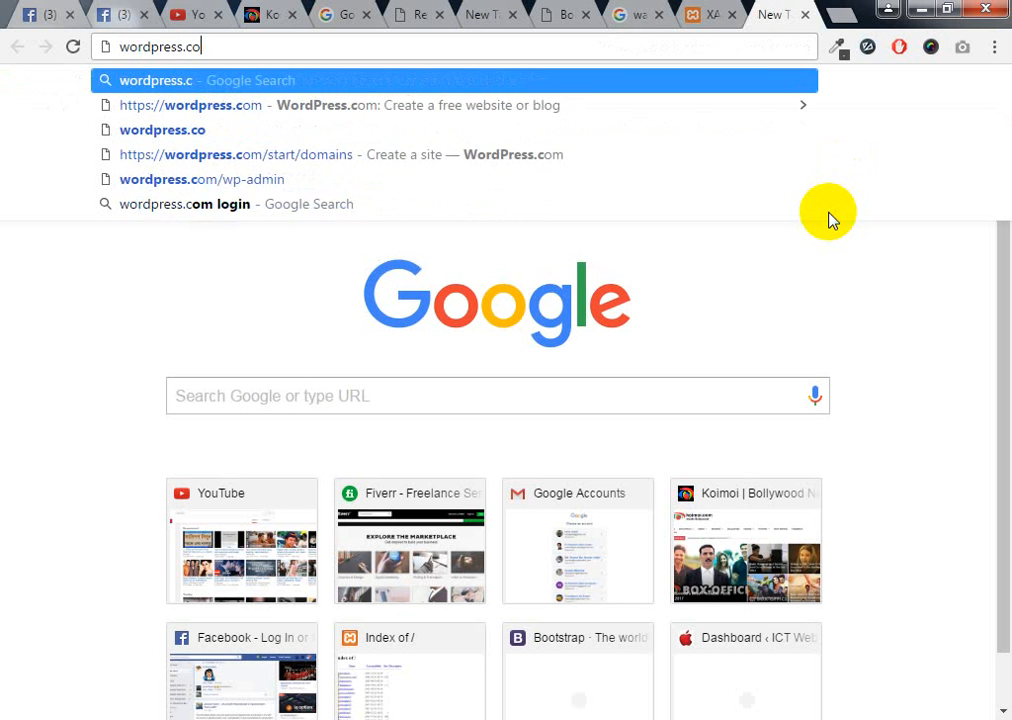
{"action": "type", "text": "org"}
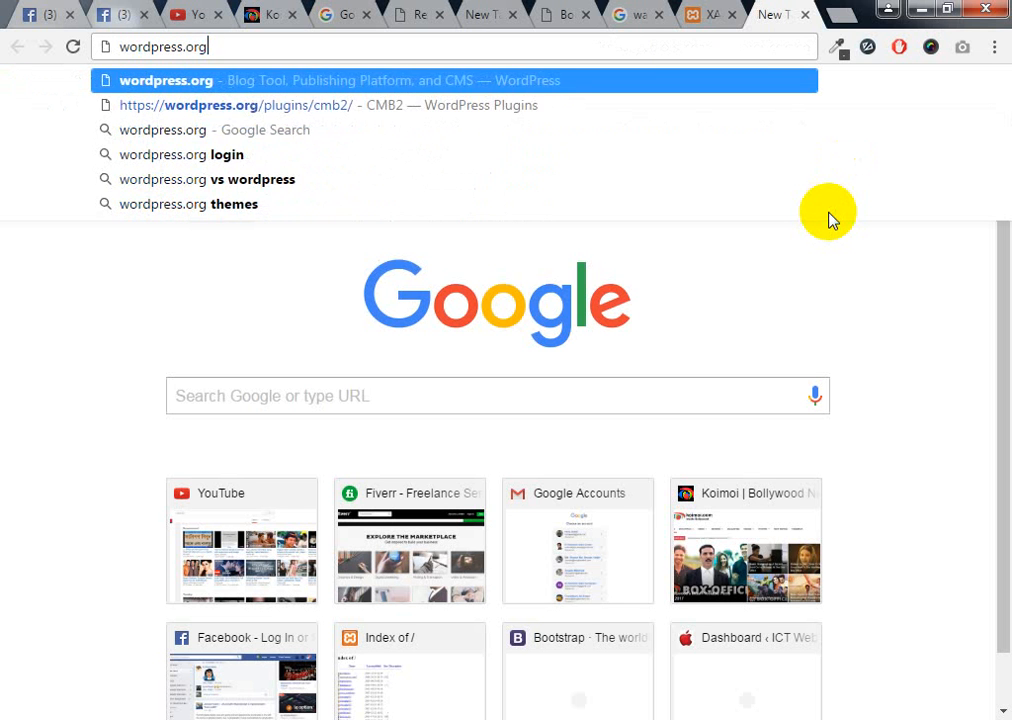
{"action": "key", "text": "Return"}
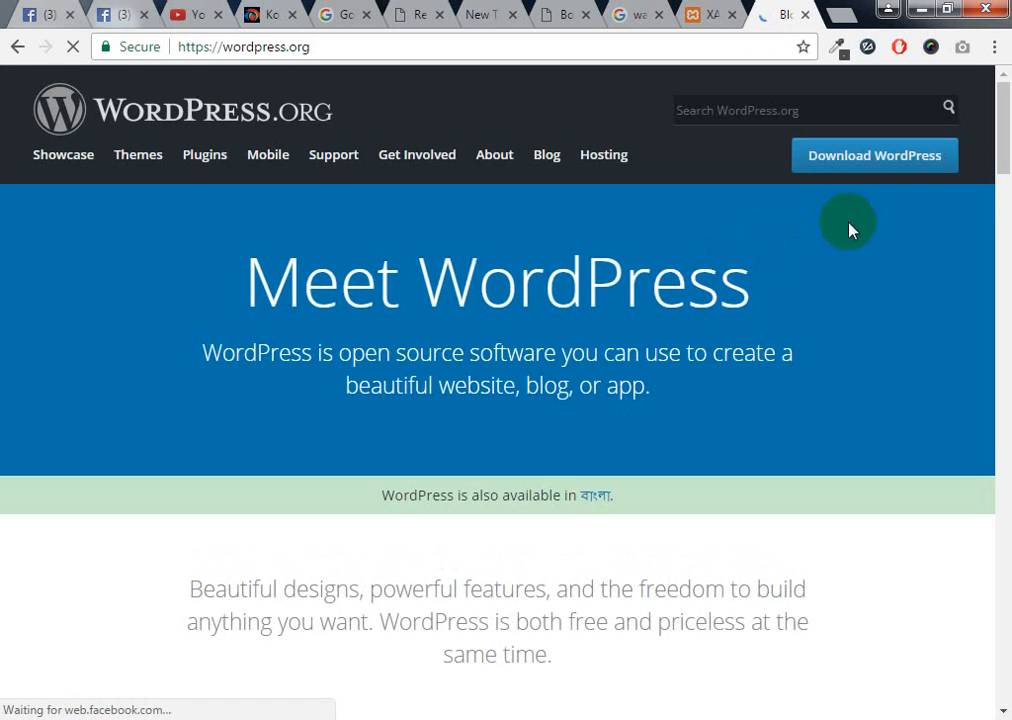
Scroll the 'Meet WordPress' homepage down to the footer and back to the top
{"action": "scroll", "coordinate": [788, 260], "scroll_direction": "down", "scroll_amount": 5}
{"action": "scroll", "coordinate": [788, 260], "scroll_direction": "down", "scroll_amount": 5}
{"action": "scroll", "coordinate": [788, 260], "scroll_direction": "up", "scroll_amount": 10}
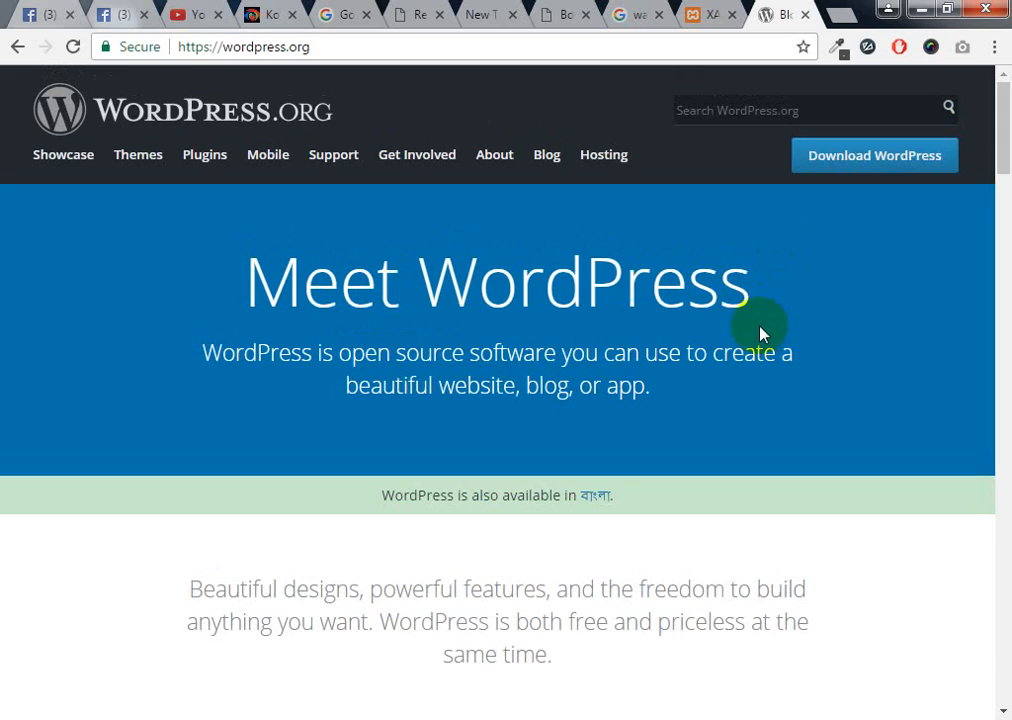
{"action": "scroll", "coordinate": [760, 333], "scroll_direction": "down", "scroll_amount": 15}
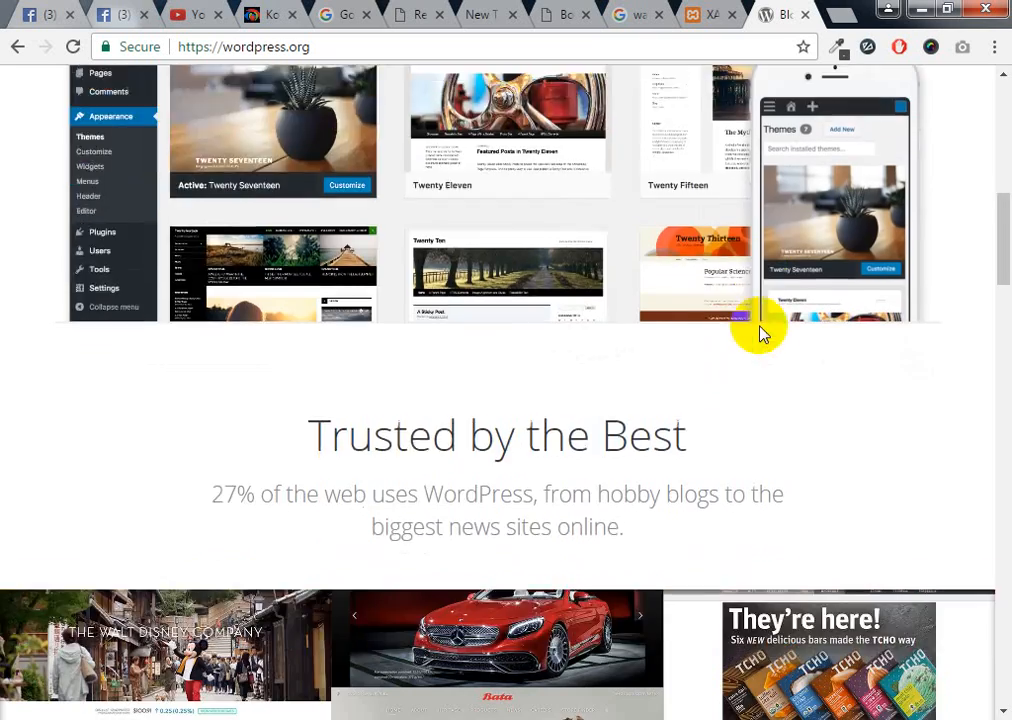
{"action": "scroll", "coordinate": [760, 333], "scroll_direction": "down", "scroll_amount": 10}
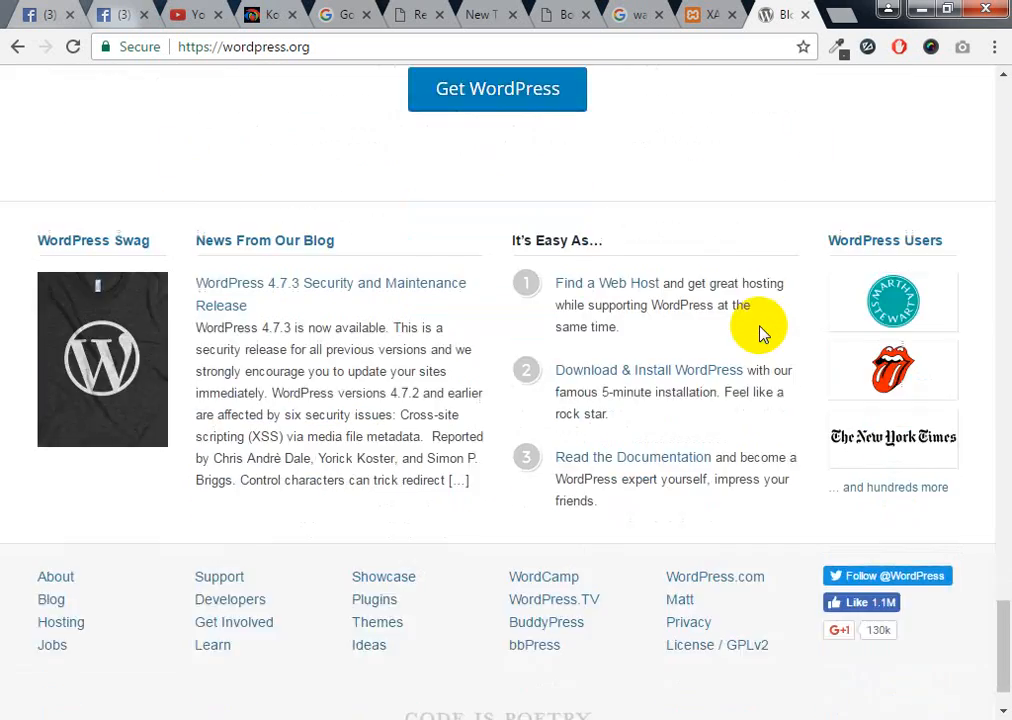
{"action": "scroll", "coordinate": [760, 333], "scroll_direction": "up", "scroll_amount": 15}
{"action": "scroll", "coordinate": [760, 333], "scroll_direction": "up", "scroll_amount": 12}
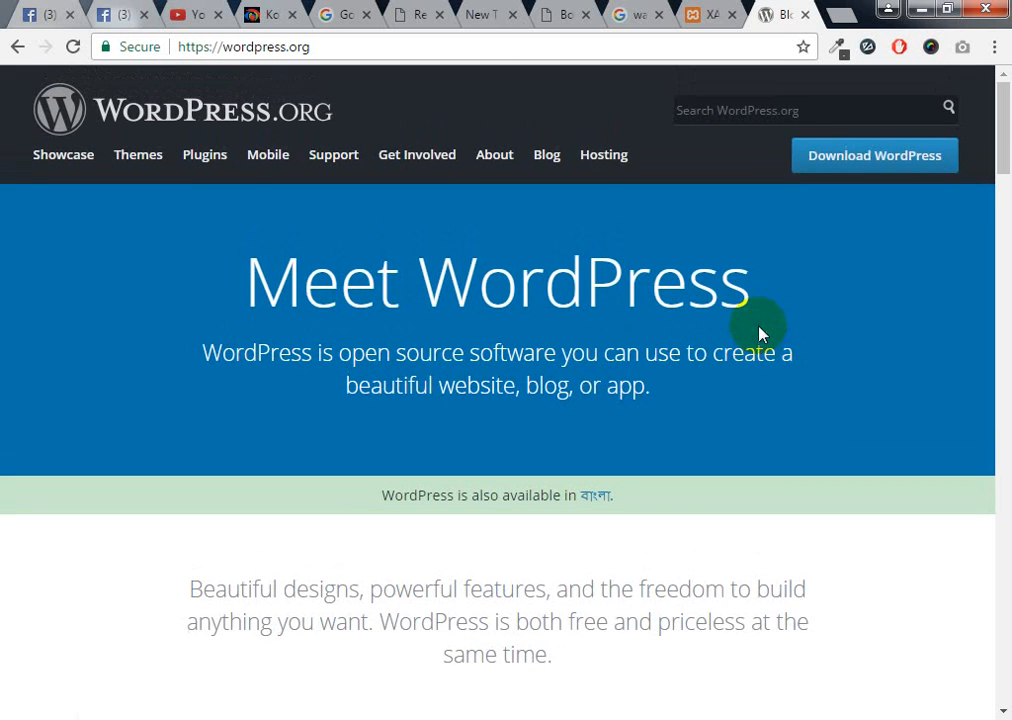
Download the WordPress 4.7.3 zip and open the full downloads list
{"action": "left_click", "coordinate": [881, 158]}
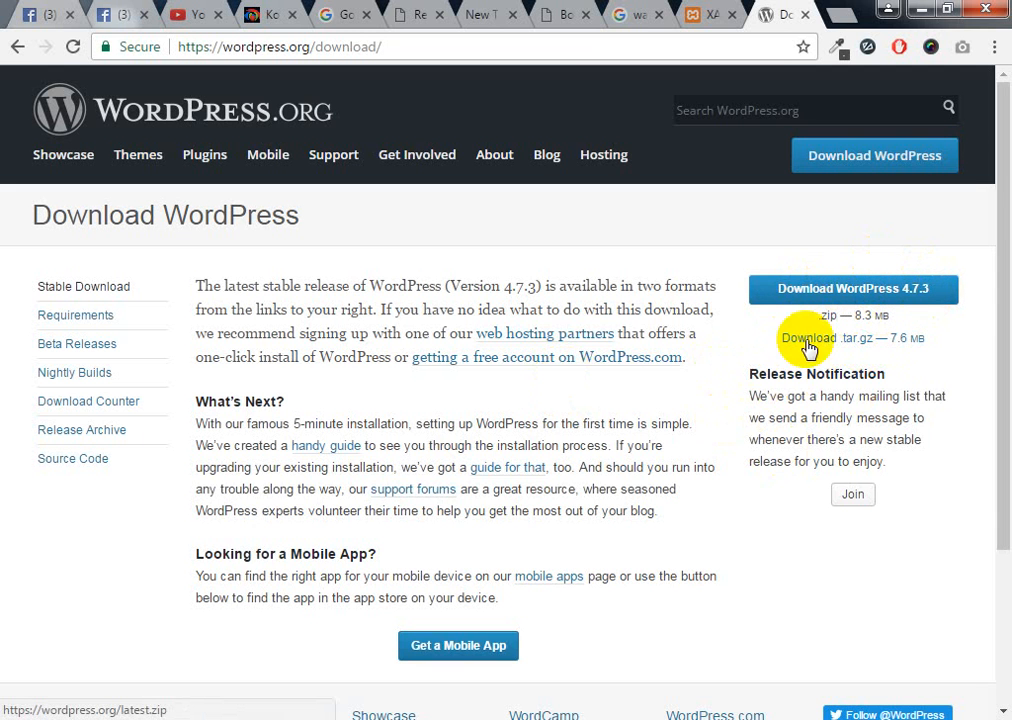
{"action": "left_click", "coordinate": [858, 289]}
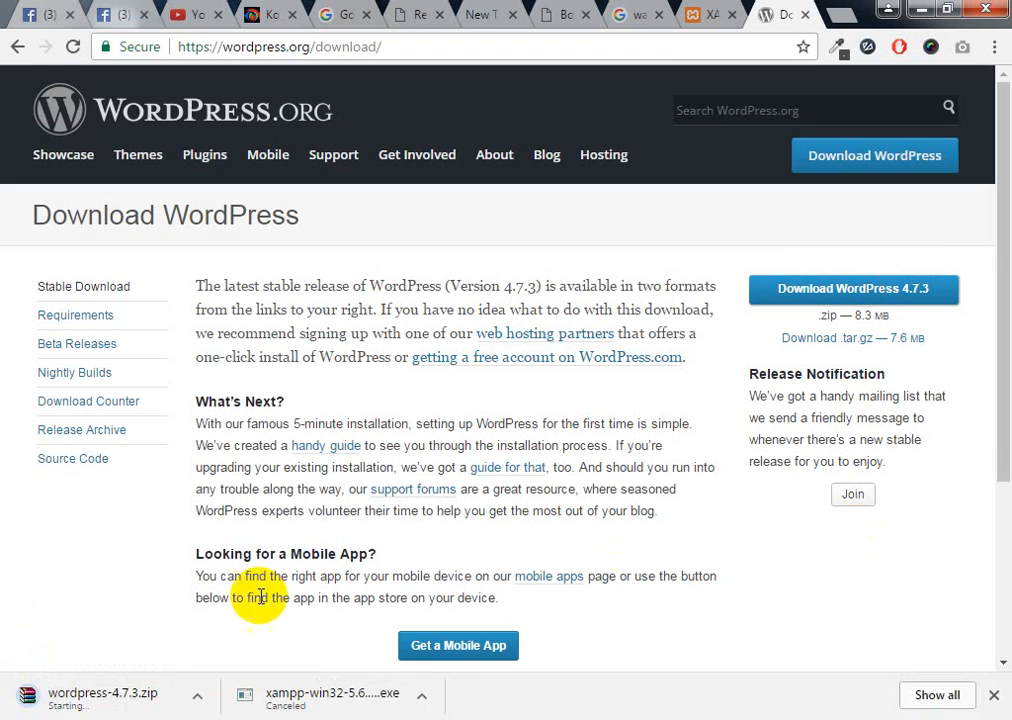
{"action": "left_click", "coordinate": [927, 698]}
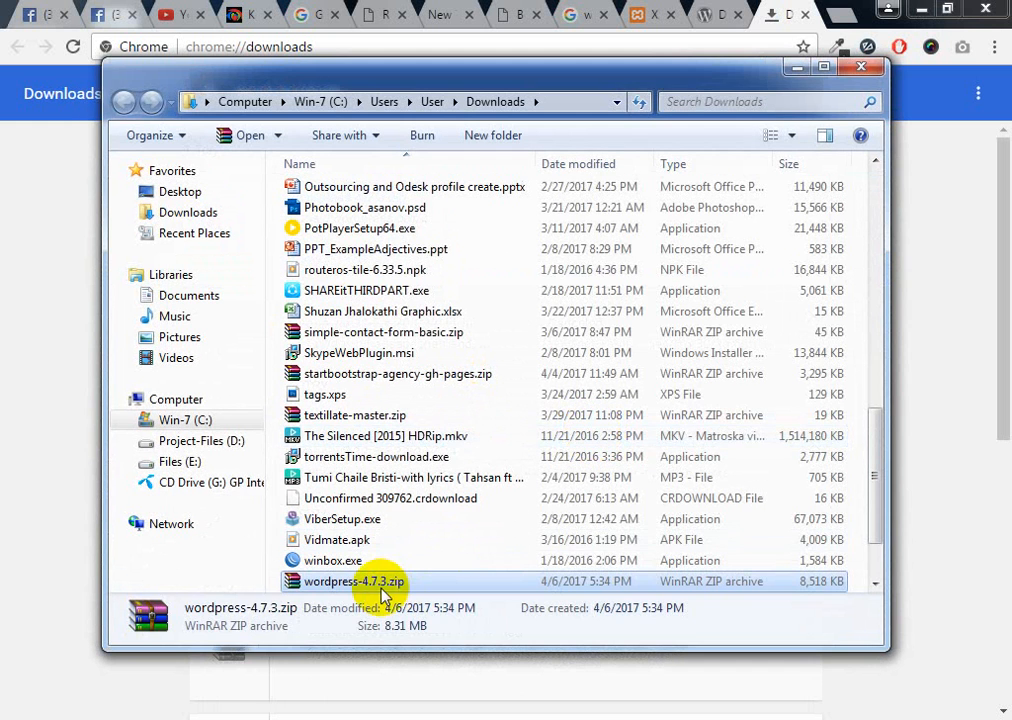
Cut wordpress-4.7.3.zip from the Downloads folder and minimize windows to reveal the desktop
{"action": "right_click", "coordinate": [383, 586]}
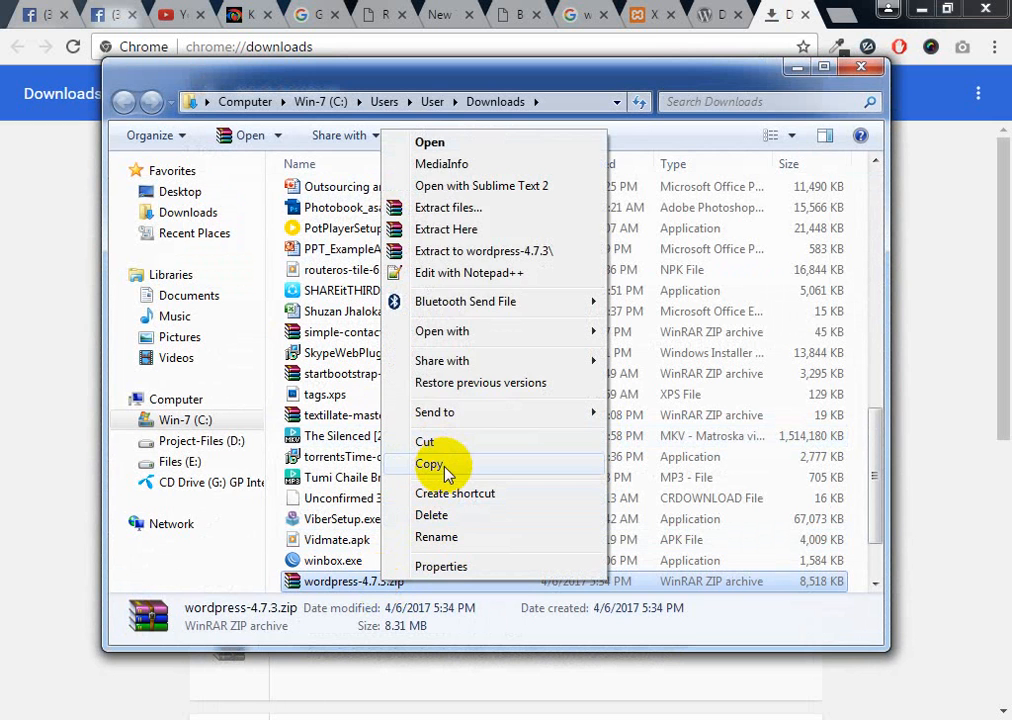
{"action": "left_click", "coordinate": [440, 445]}
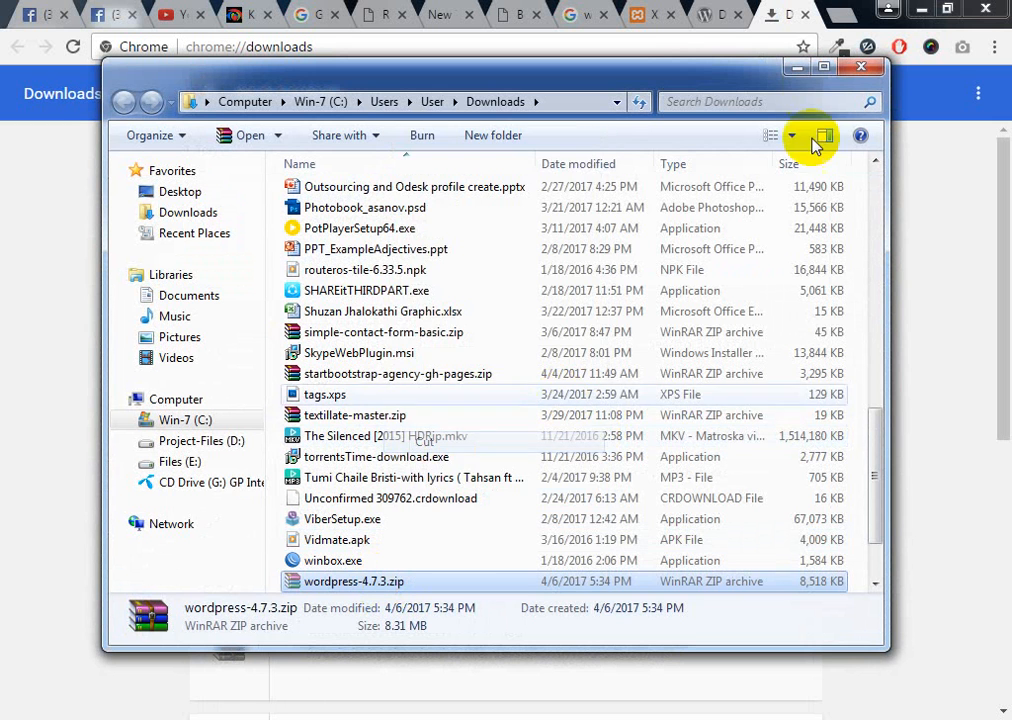
{"action": "left_click", "coordinate": [797, 64]}
{"action": "left_click", "coordinate": [918, 12]}
Paste wordpress-4.7.3.zip on the desktop, extract it here, and open the wordpress folder
{"action": "right_click", "coordinate": [470, 255]}
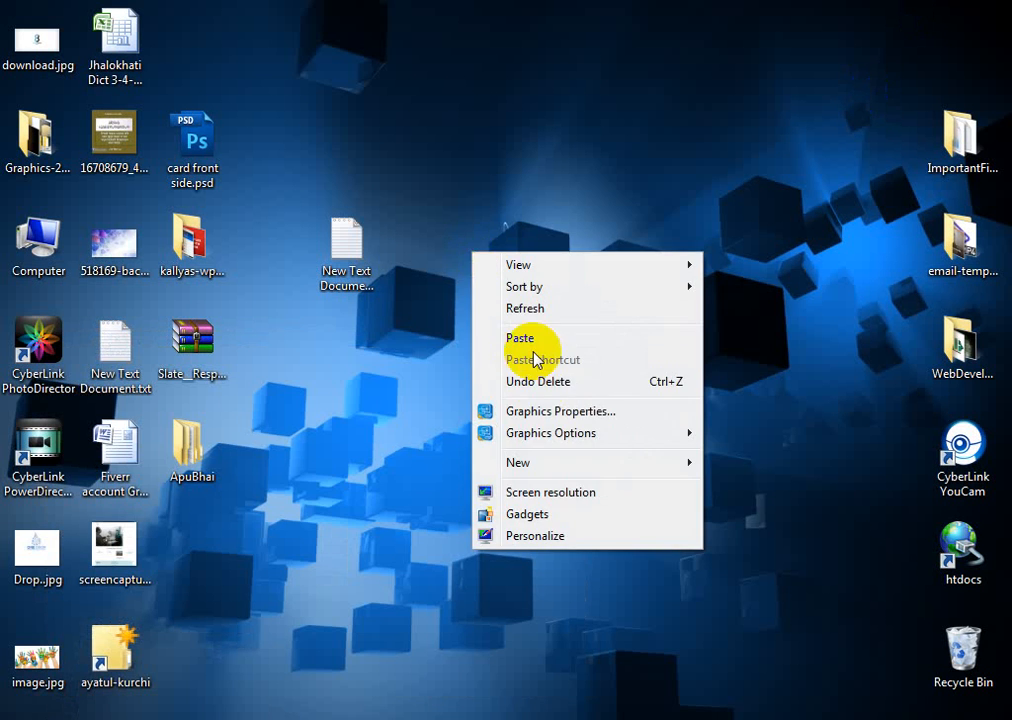
{"action": "left_click", "coordinate": [538, 345]}
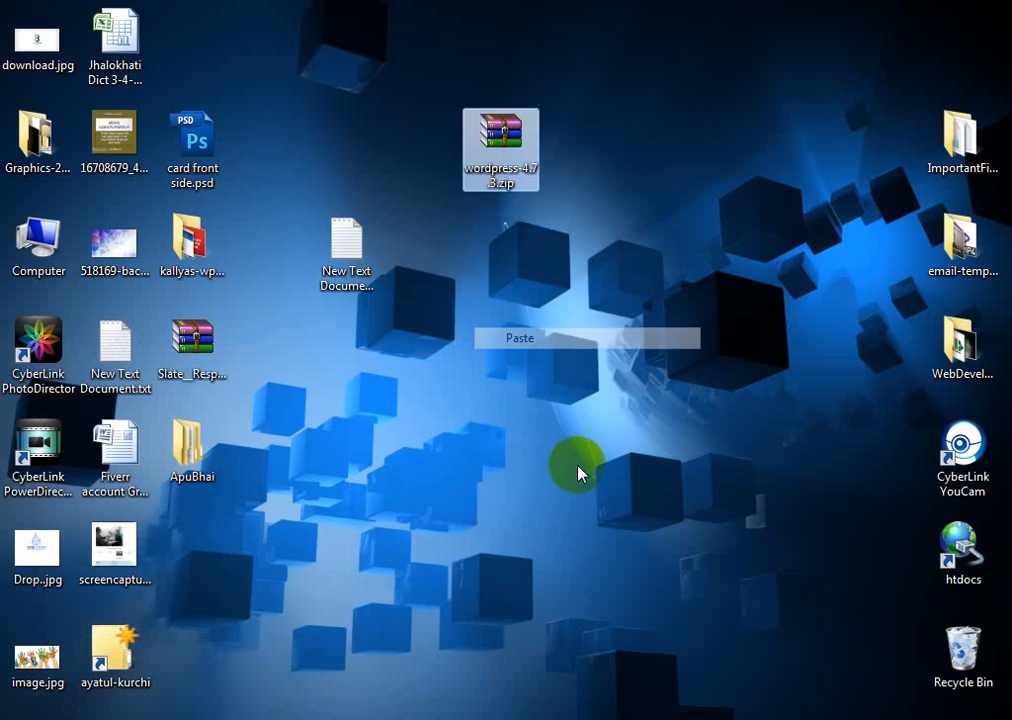
{"action": "right_click", "coordinate": [511, 172]}
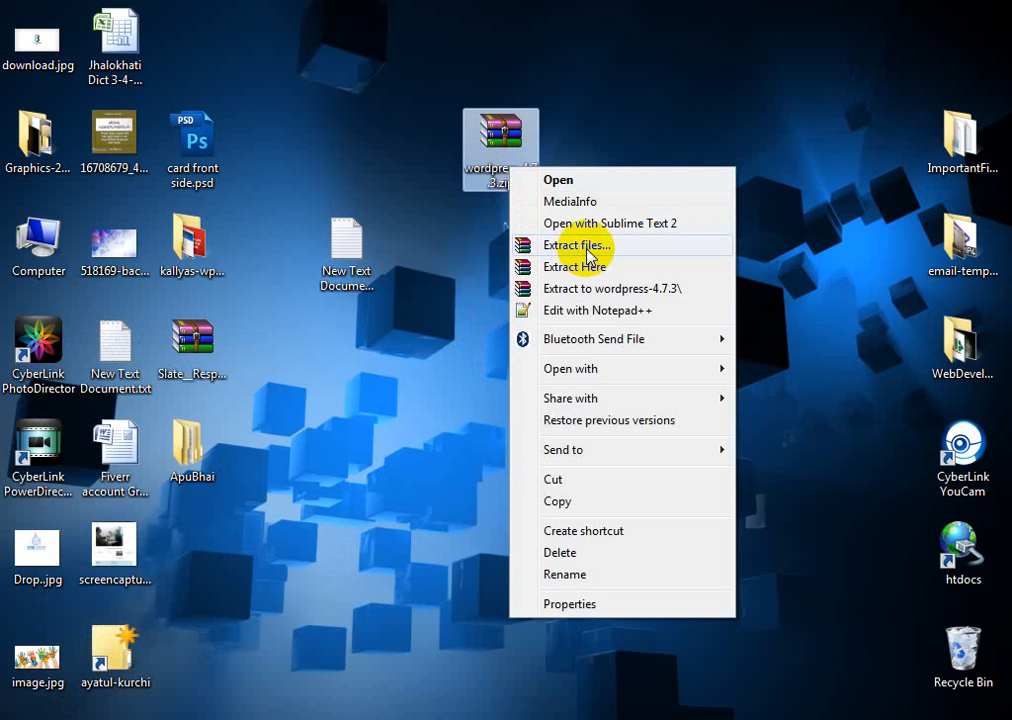
{"action": "left_click", "coordinate": [594, 267]}
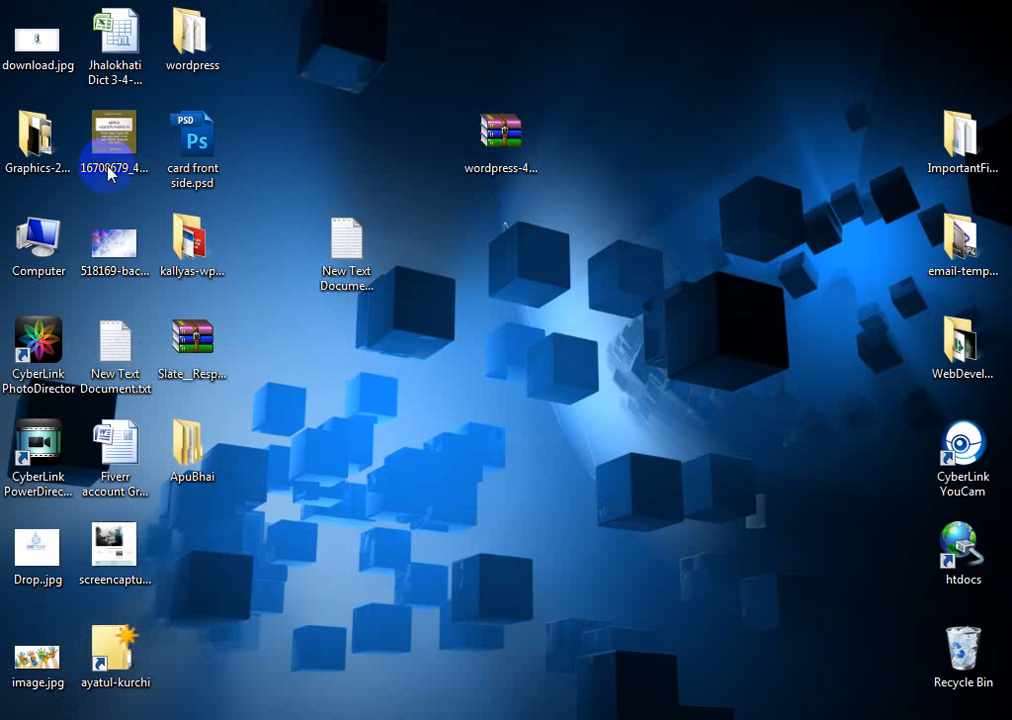
{"action": "left_click_drag", "start_coordinate": [191, 40], "coordinate": [667, 365]}
{"action": "double_click", "coordinate": [667, 365]}
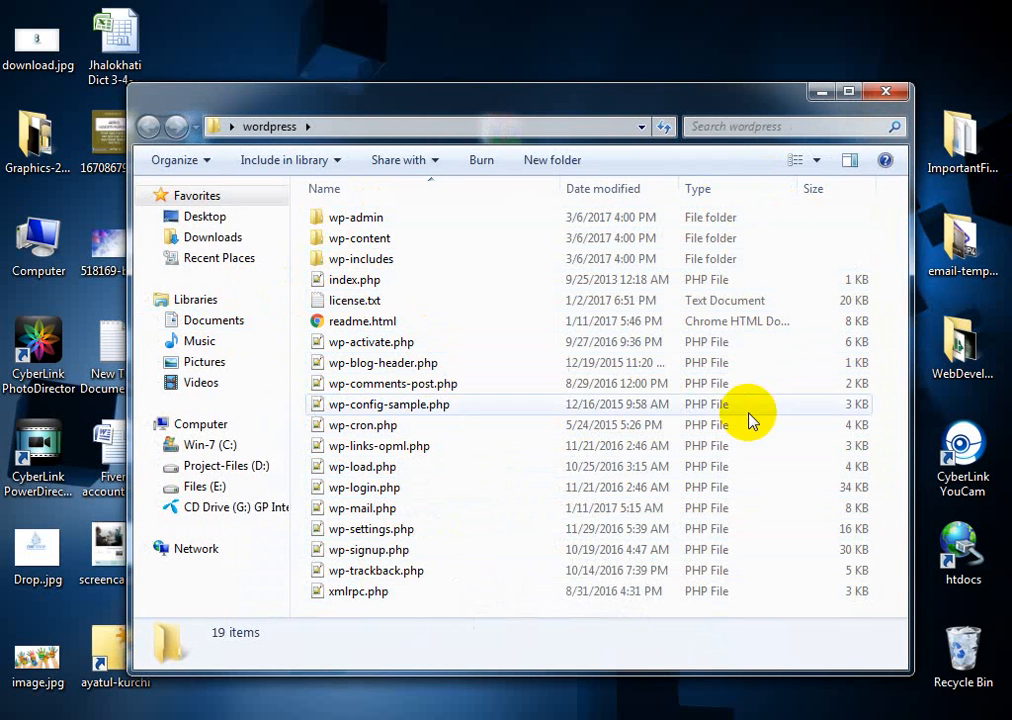
{"action": "left_click", "coordinate": [886, 91]}
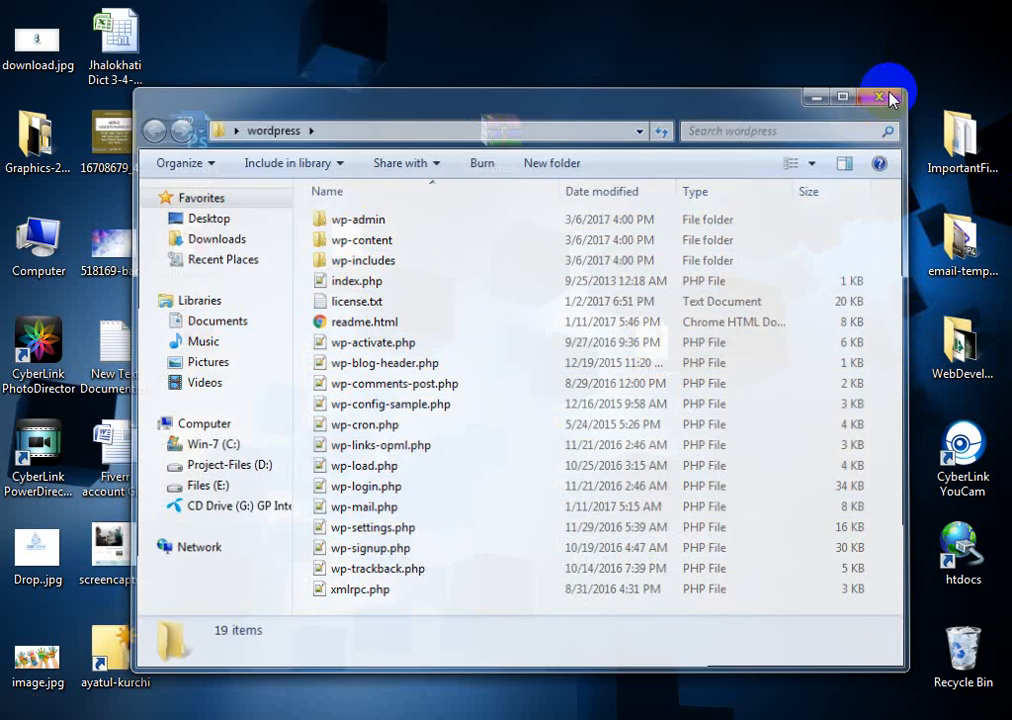
{"action": "left_click", "coordinate": [647, 382]}
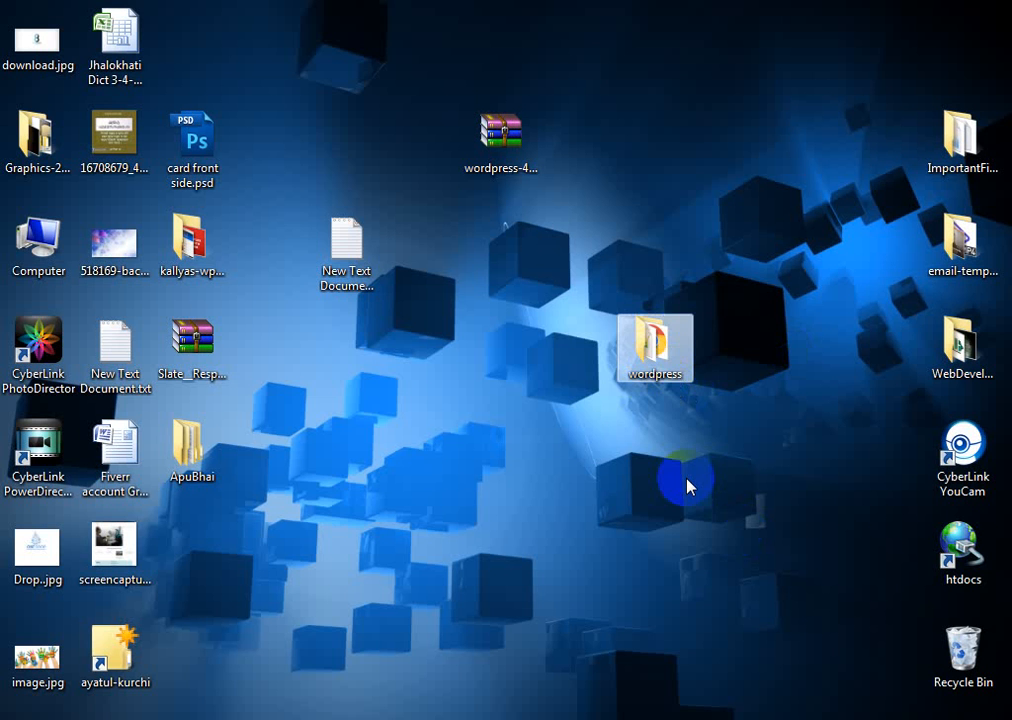
Rename the wordpress folder to jktWebGroup
{"action": "key", "text": "F2"}
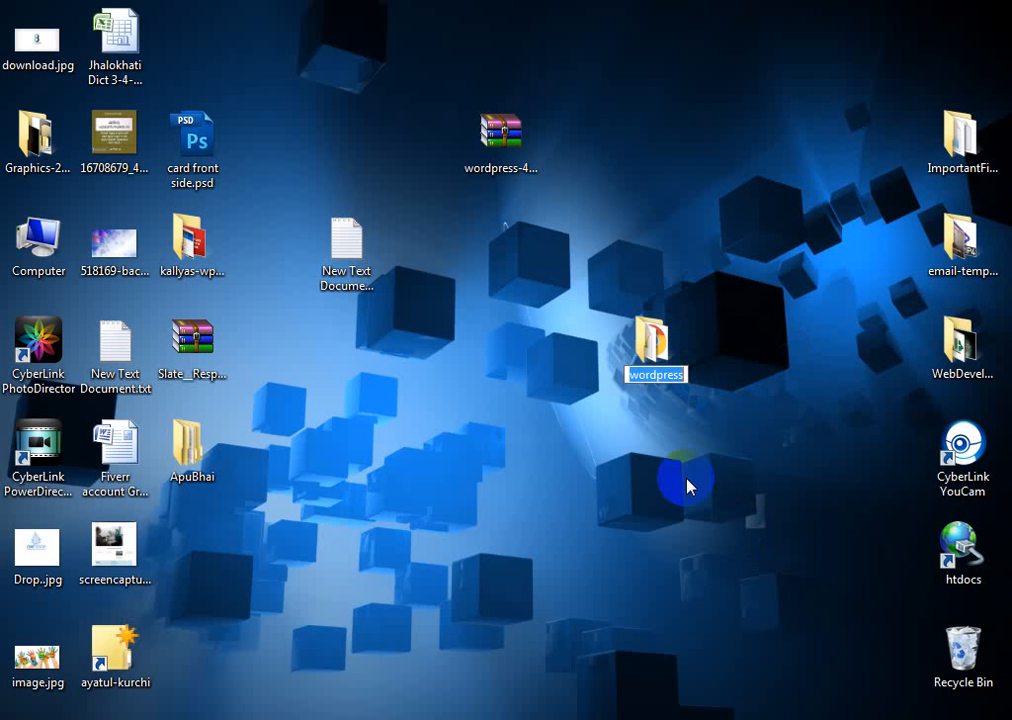
{"action": "type", "text": "we"}
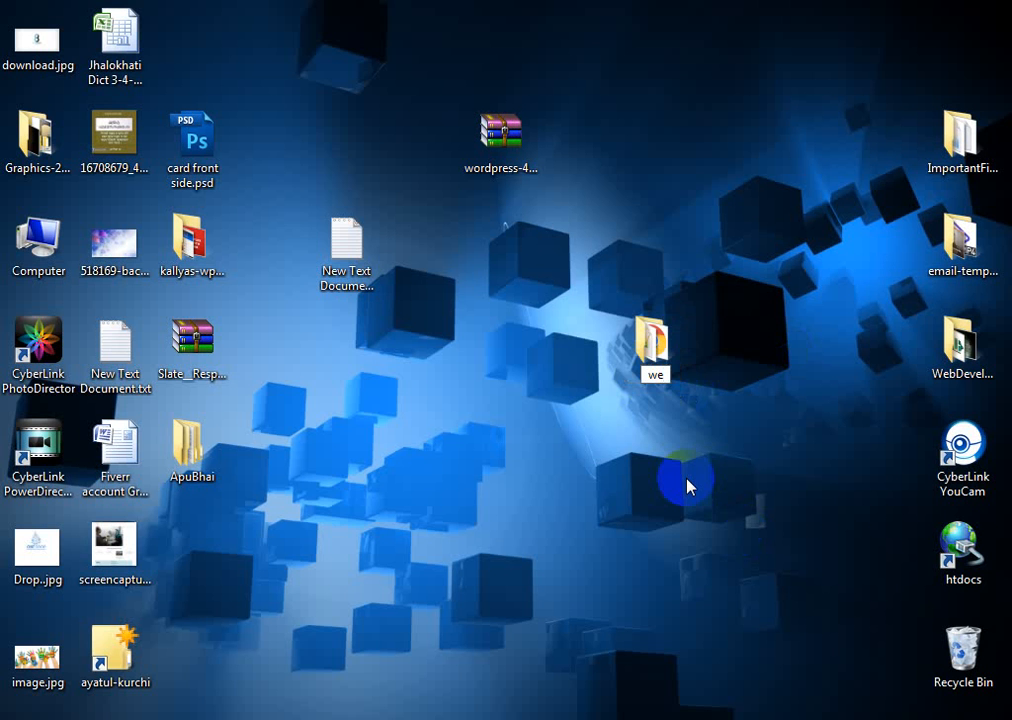
{"action": "type", "text": "bGro"}
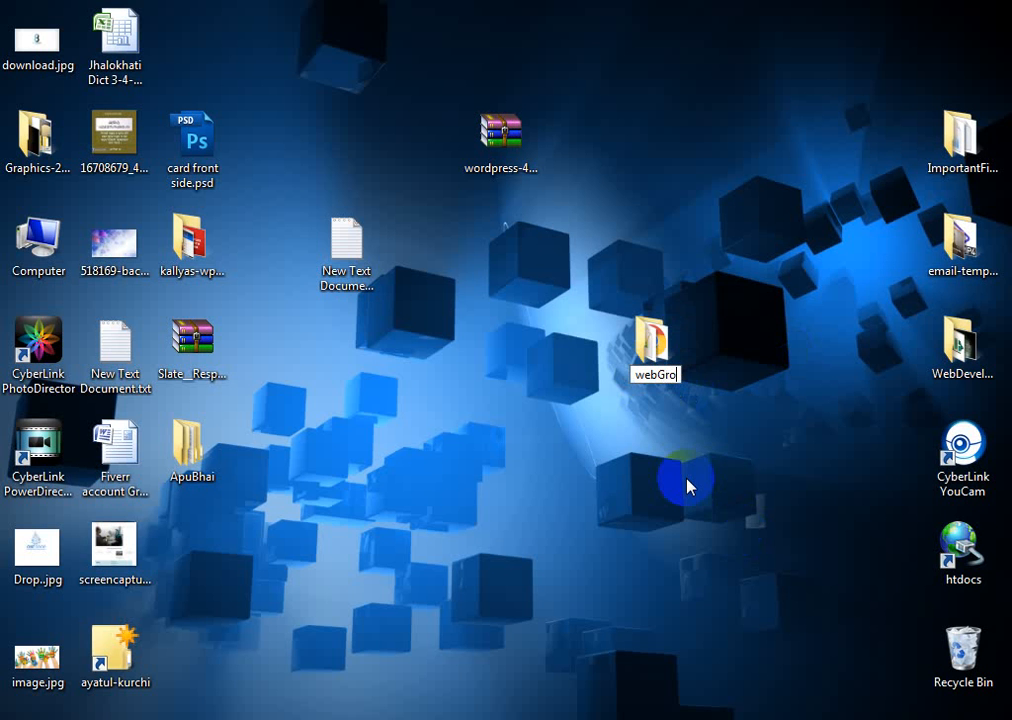
{"action": "type", "text": "up"}
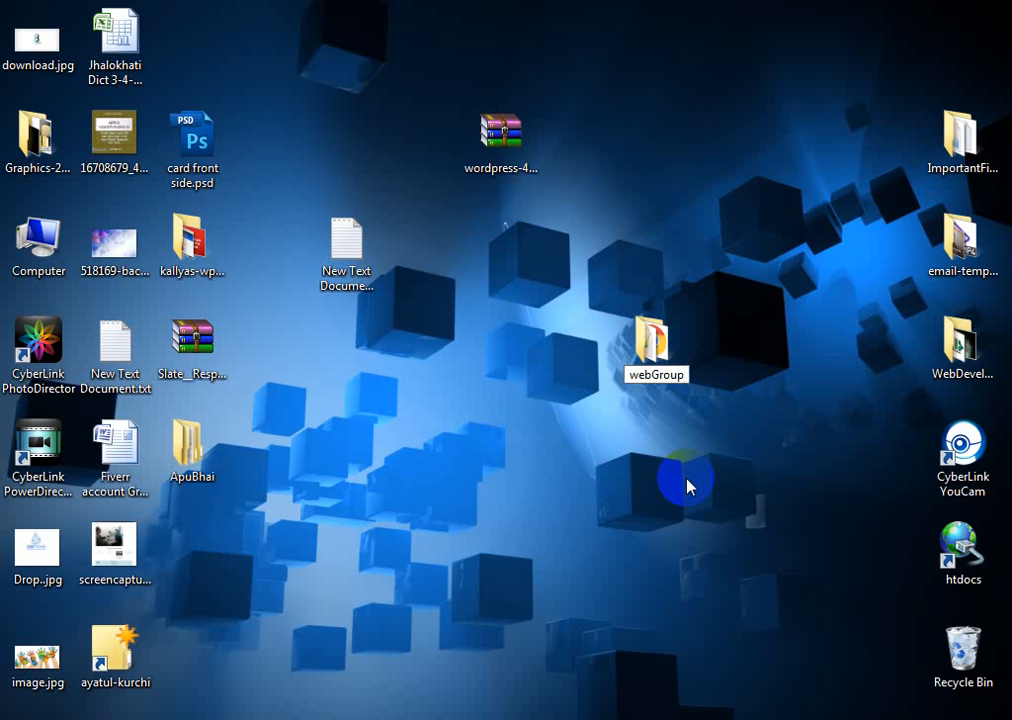
{"action": "left_click", "coordinate": [620, 374]}
{"action": "type", "text": "jkt"}
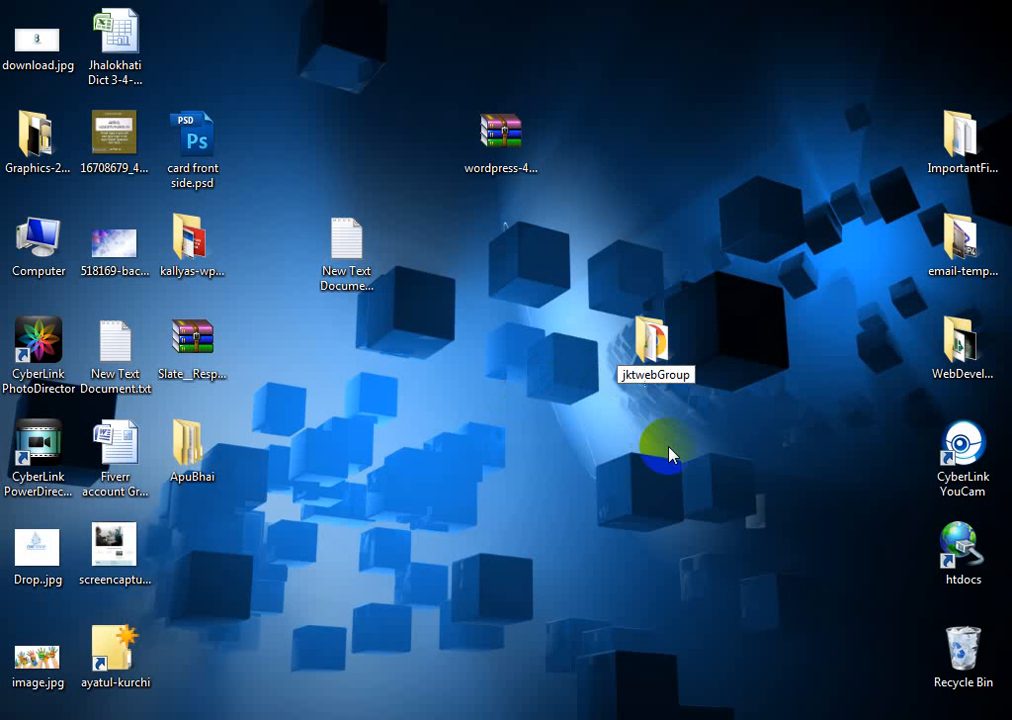
{"action": "key", "text": "Delete"}
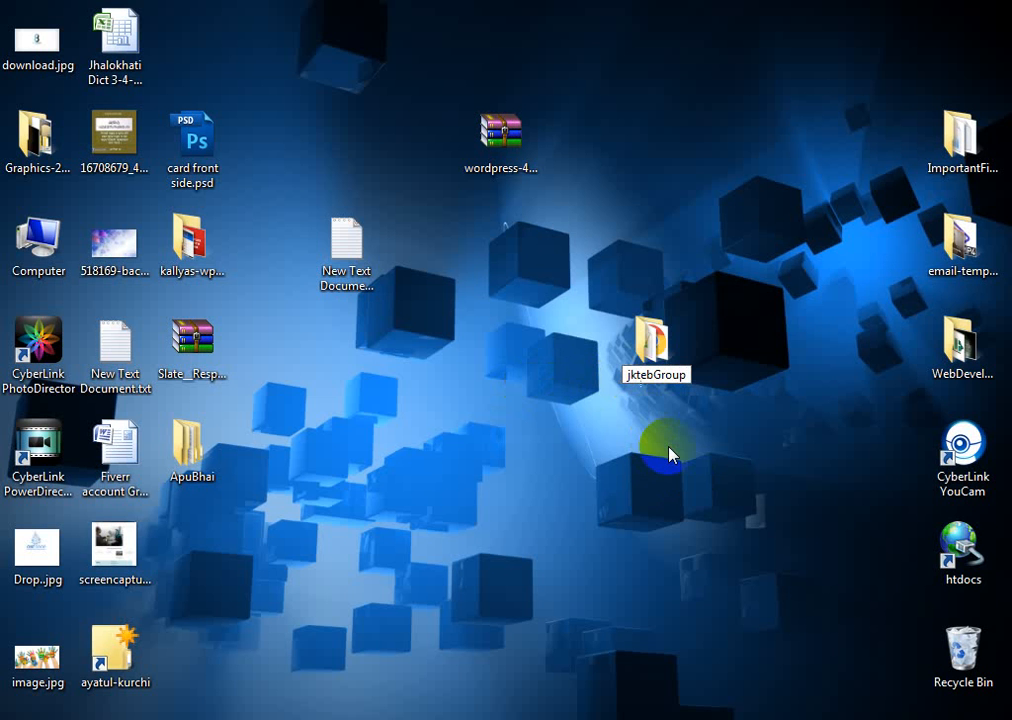
{"action": "type", "text": "W"}
{"action": "left_click", "coordinate": [640, 487]}
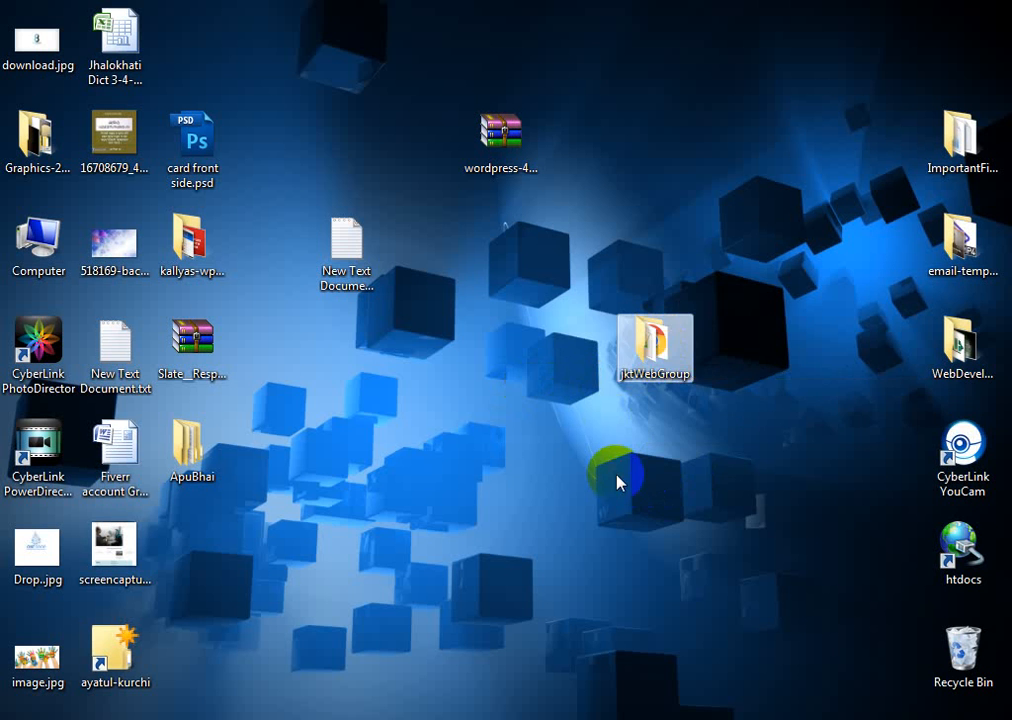
{"action": "left_click", "coordinate": [533, 410]}
Correct the folder name's capitals so it reads jktwebgroup
{"action": "key", "text": "F2"}
{"action": "key", "text": "End"}
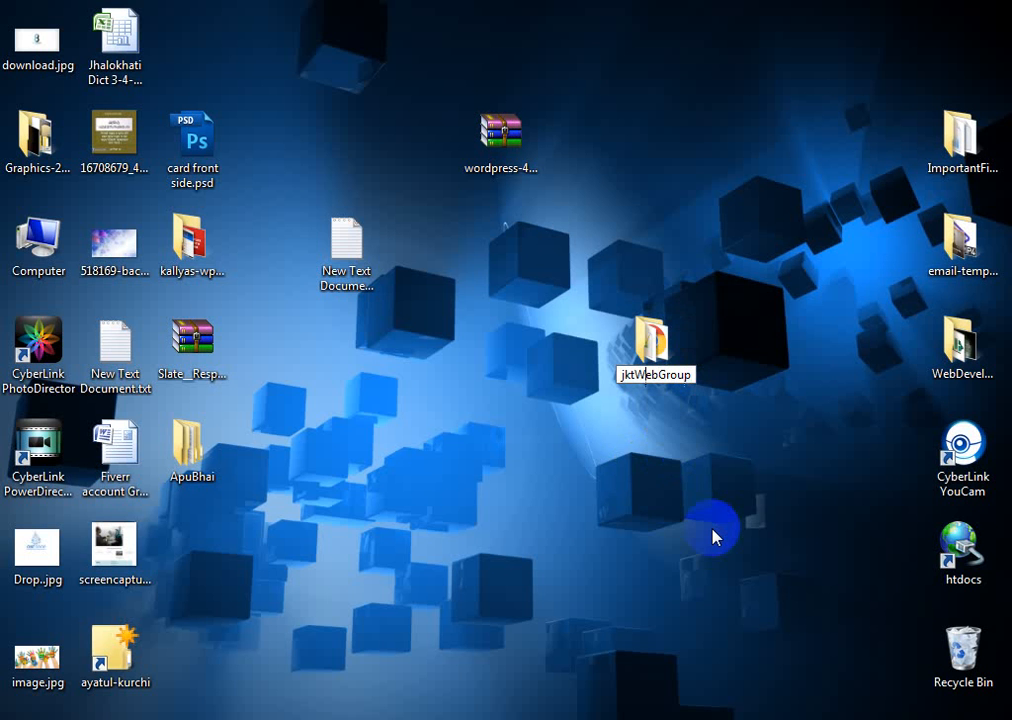
{"action": "key", "text": "BackSpace"}
{"action": "type", "text": "w"}
{"action": "key", "text": "Right"}
{"action": "key", "text": "Right"}
{"action": "key", "text": "Delete"}
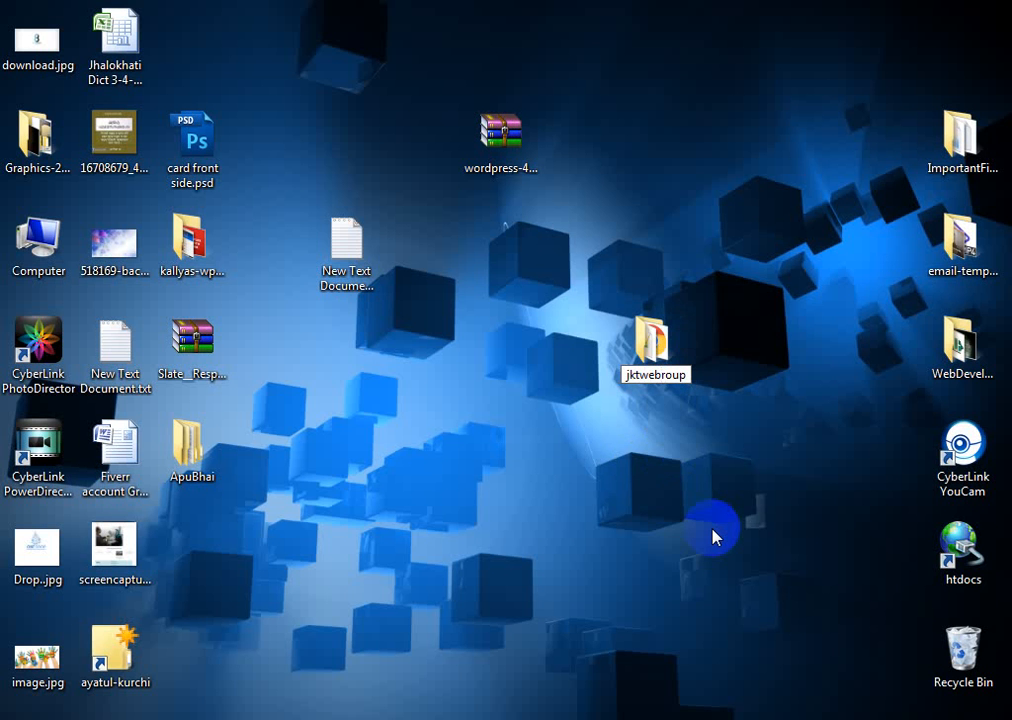
{"action": "type", "text": "g"}
{"action": "key", "text": "Return"}
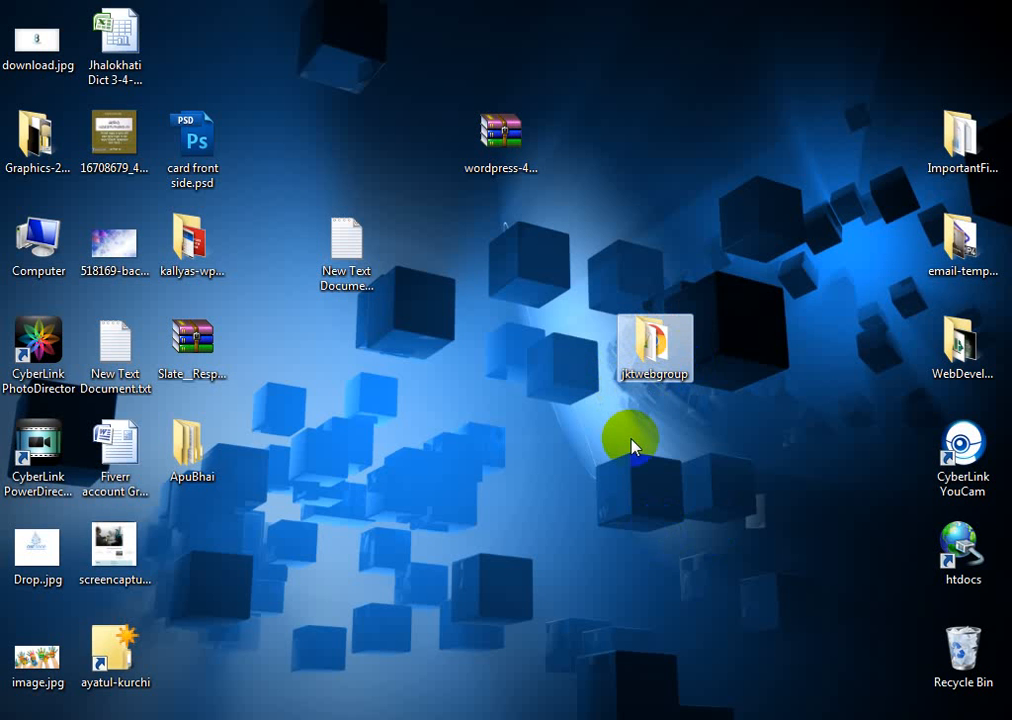
Open the jktwebgroup folder and drag index.php into the browser
{"action": "right_click", "coordinate": [664, 306]}
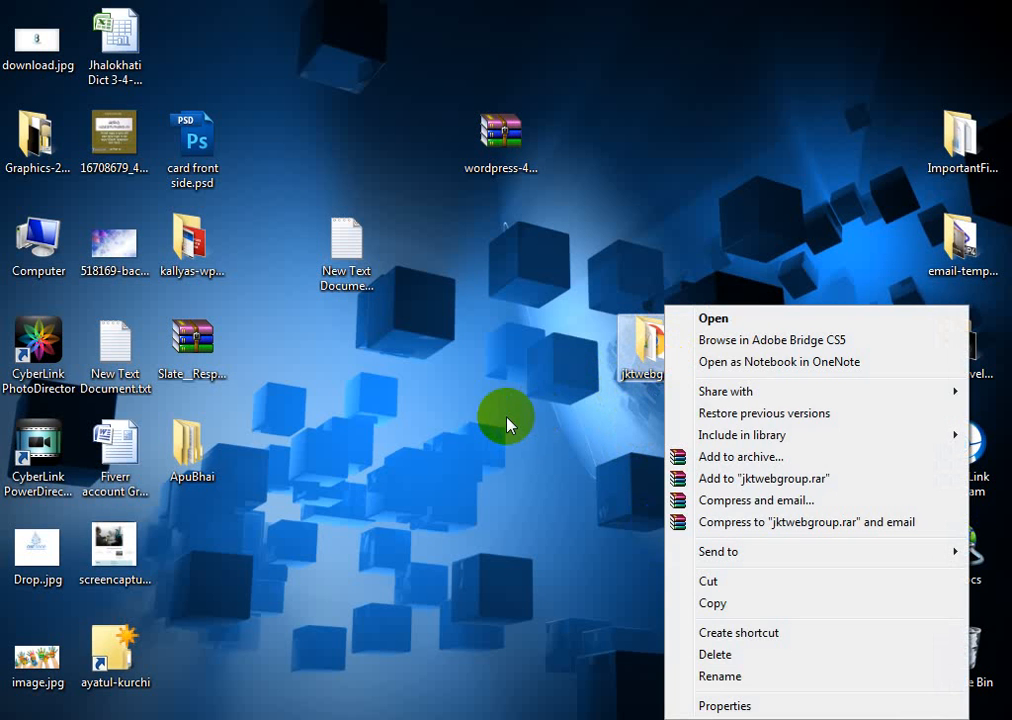
{"action": "key", "text": "Escape"}
{"action": "left_click", "coordinate": [716, 488]}
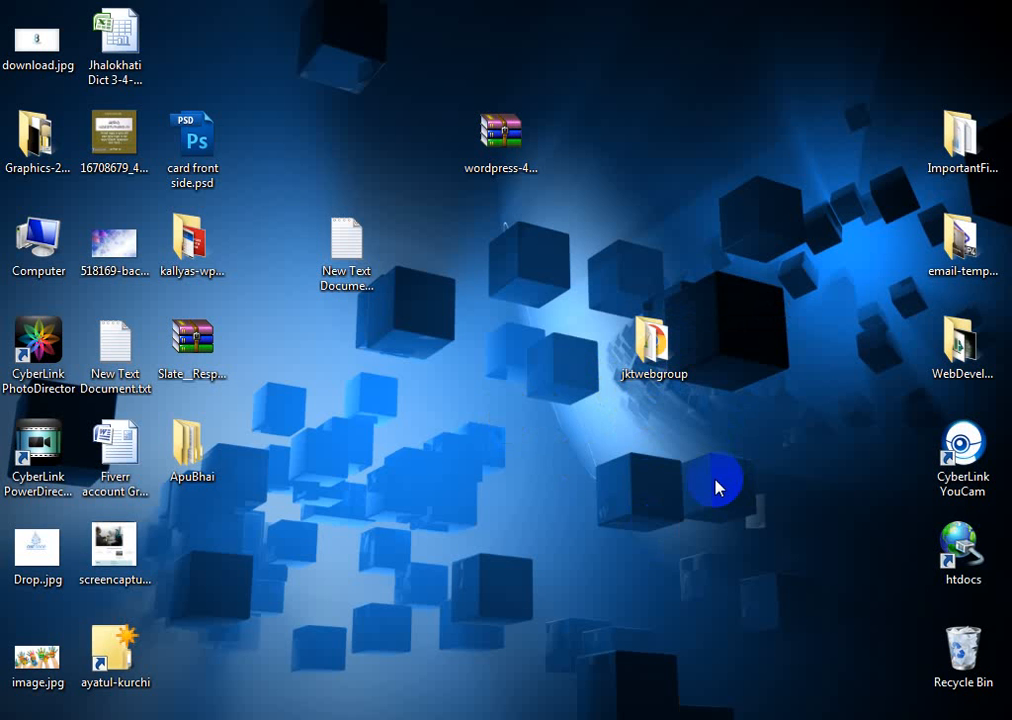
{"action": "double_click", "coordinate": [646, 343]}
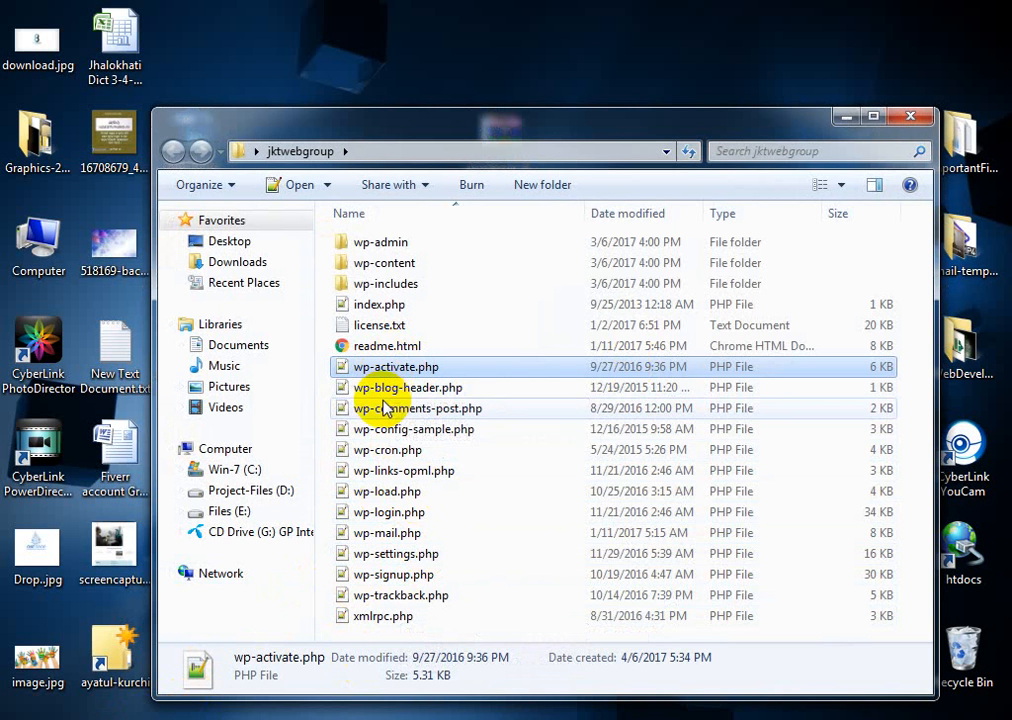
{"action": "left_click", "coordinate": [403, 474]}
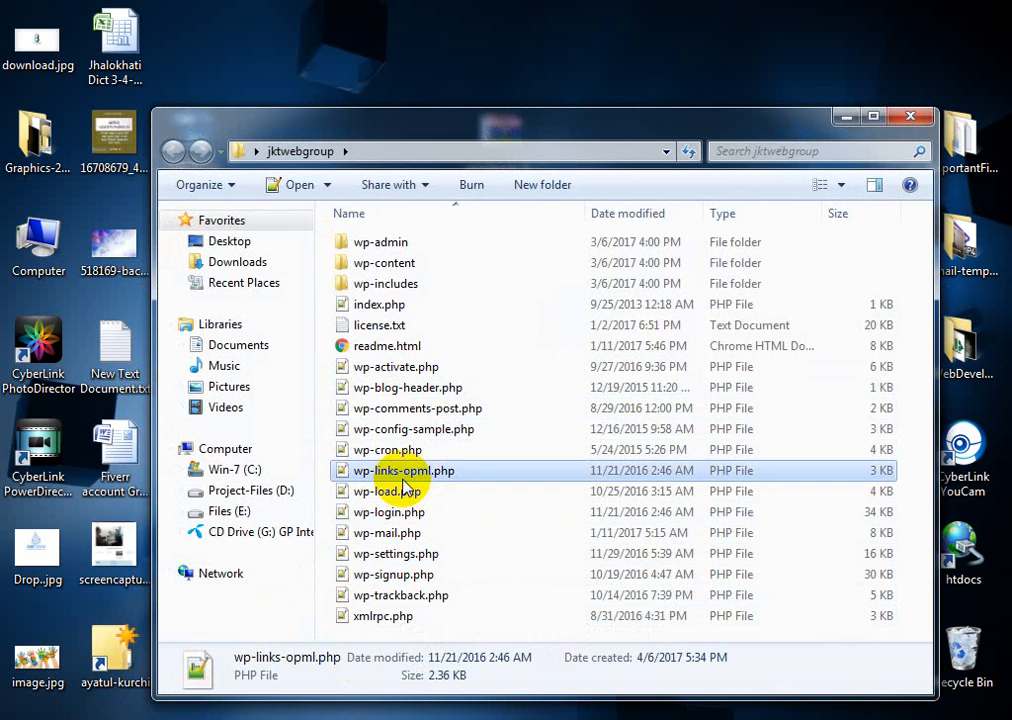
{"action": "key", "text": "i"}
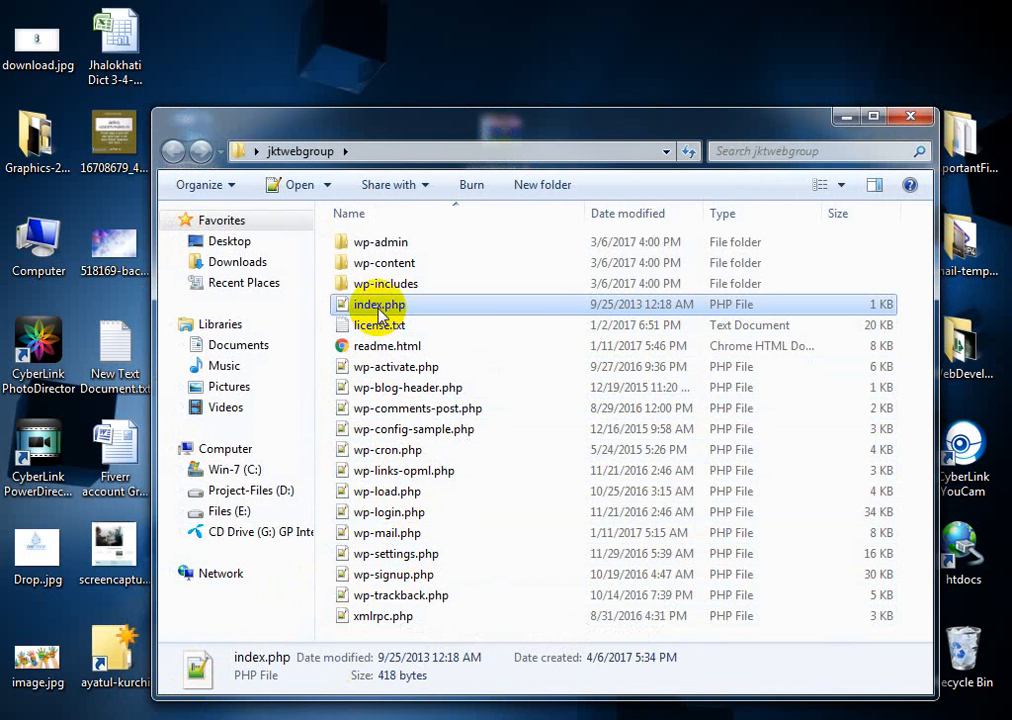
{"action": "left_click_drag", "start_coordinate": [380, 312], "coordinate": [784, 26]}
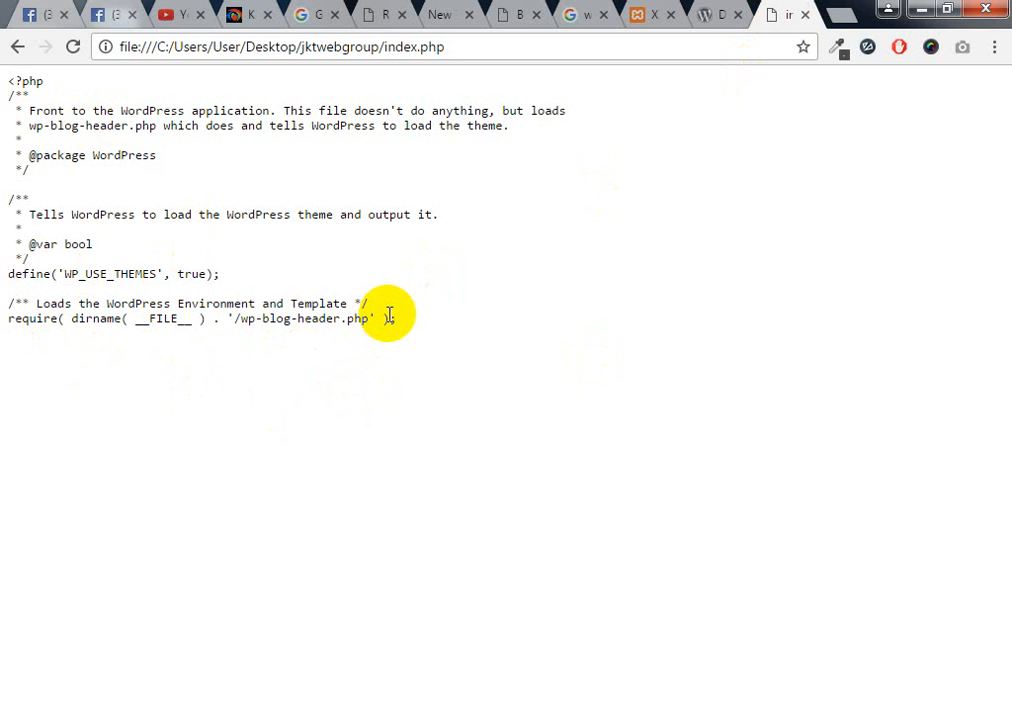
Close the index.php tab and minimize the browser and jktwebgroup folder windows
{"action": "left_click", "coordinate": [805, 16]}
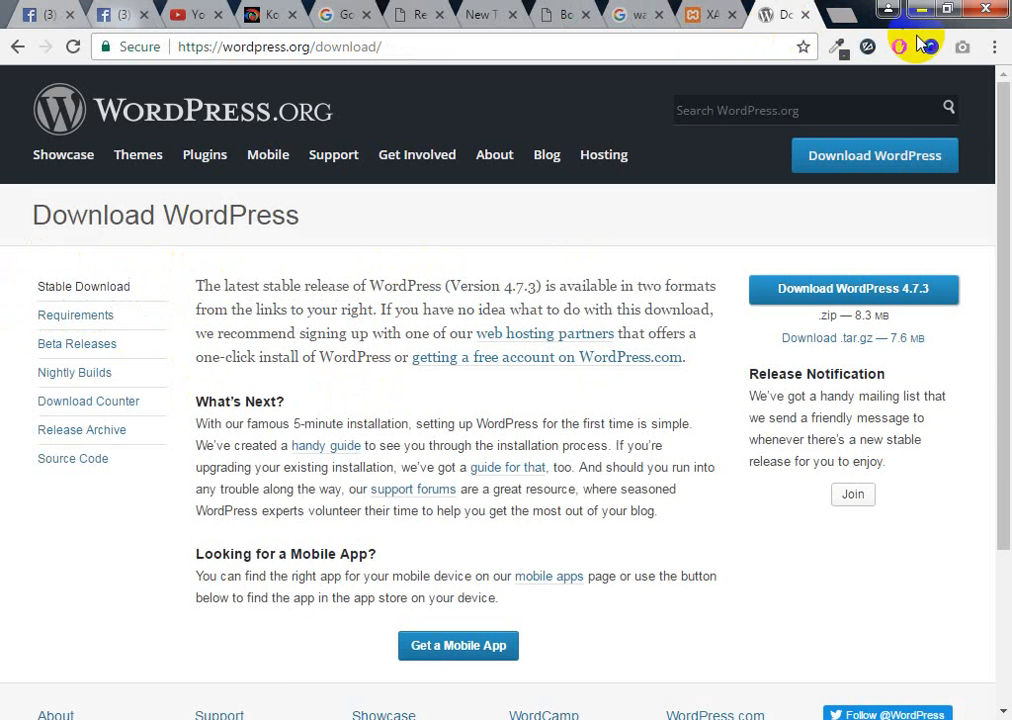
{"action": "left_click", "coordinate": [921, 8]}
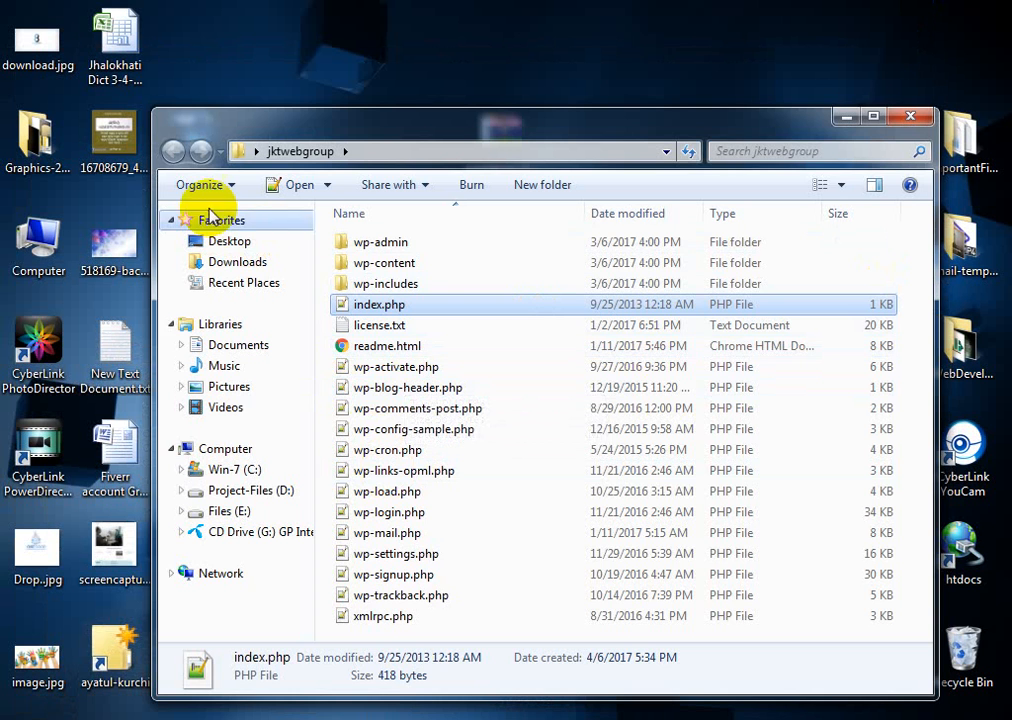
{"action": "left_click", "coordinate": [846, 117]}
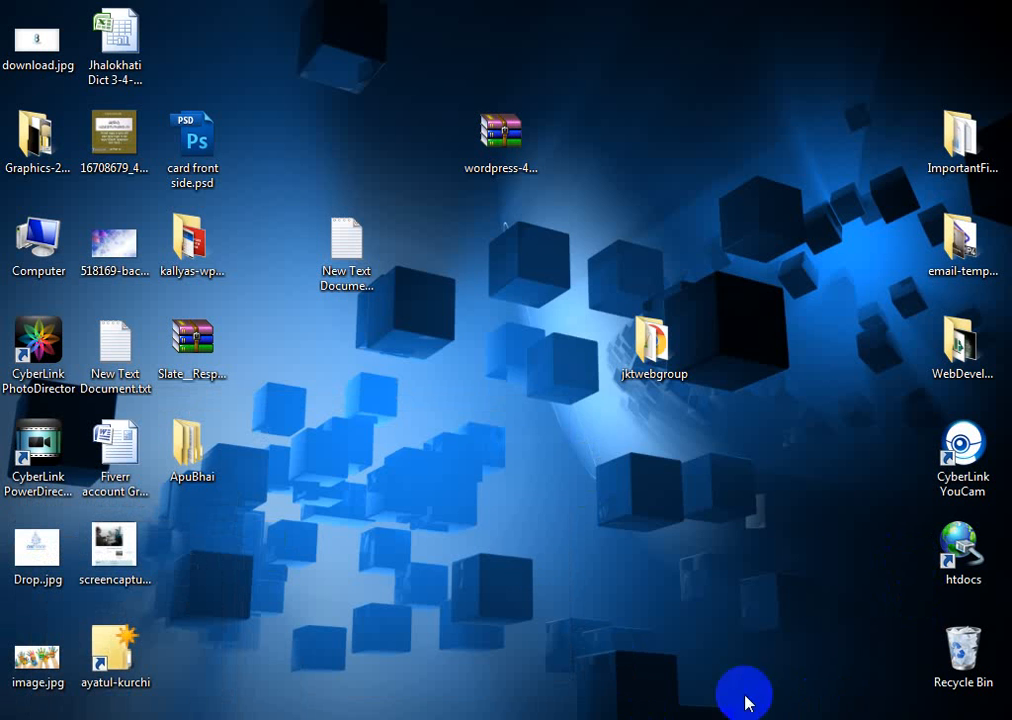
Refresh the desktop and open Computer from the Start menu
{"action": "right_click", "coordinate": [509, 535]}
{"action": "left_click", "coordinate": [606, 290]}
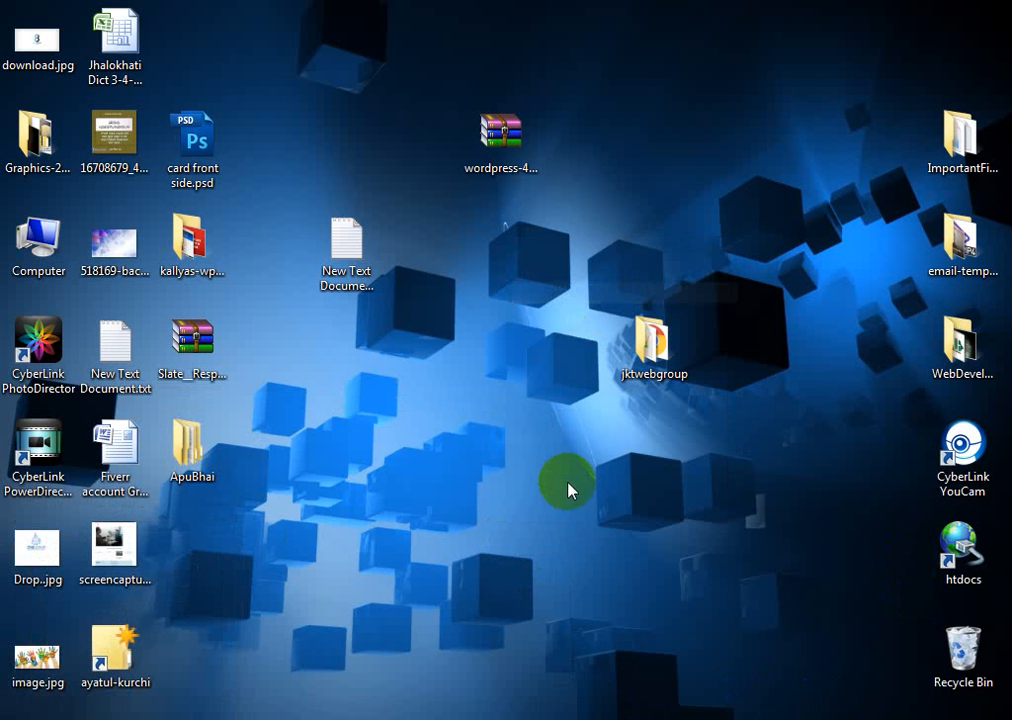
{"action": "left_click", "coordinate": [16, 718]}
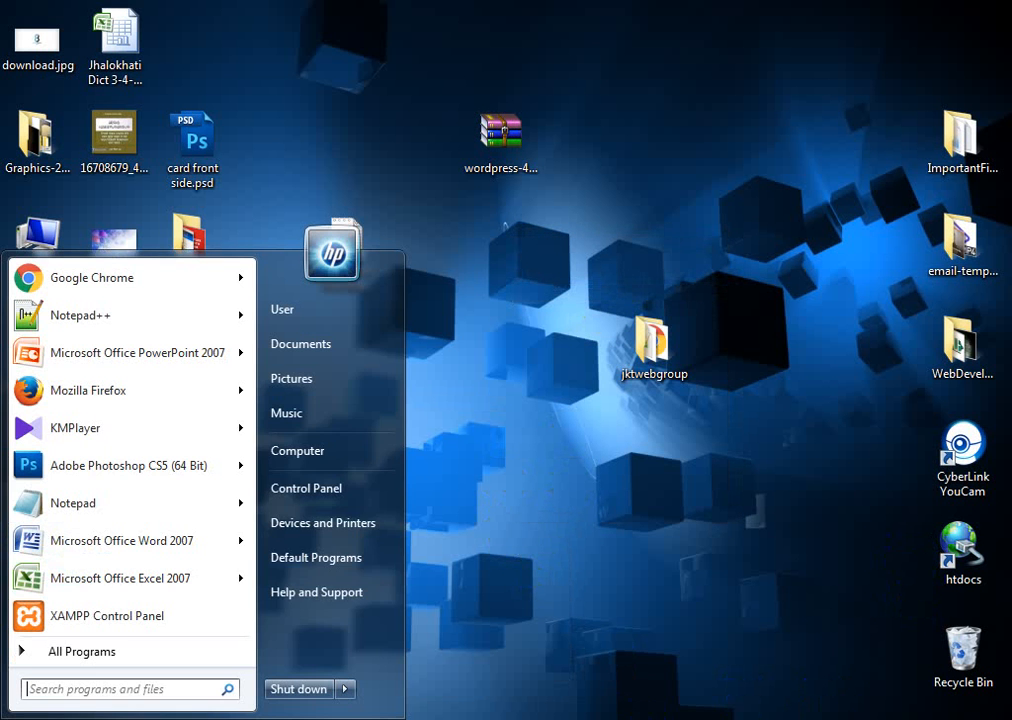
{"action": "left_click", "coordinate": [328, 458]}
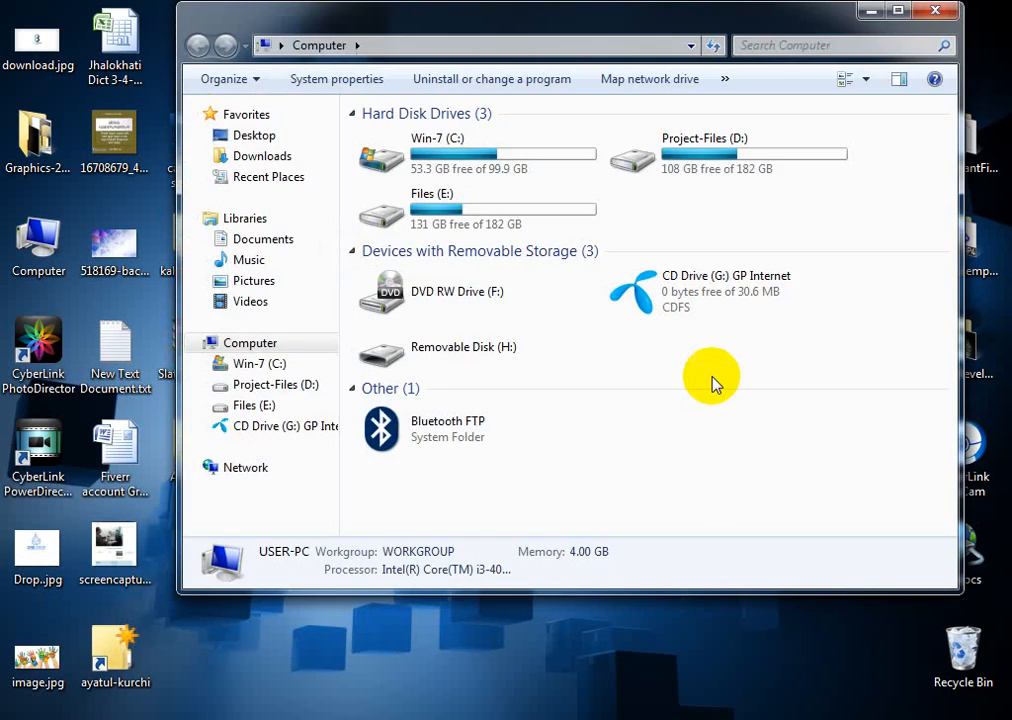
Navigate Win-7 (C:) > xampp > htdocs and look over its 28 items
{"action": "double_click", "coordinate": [460, 156]}
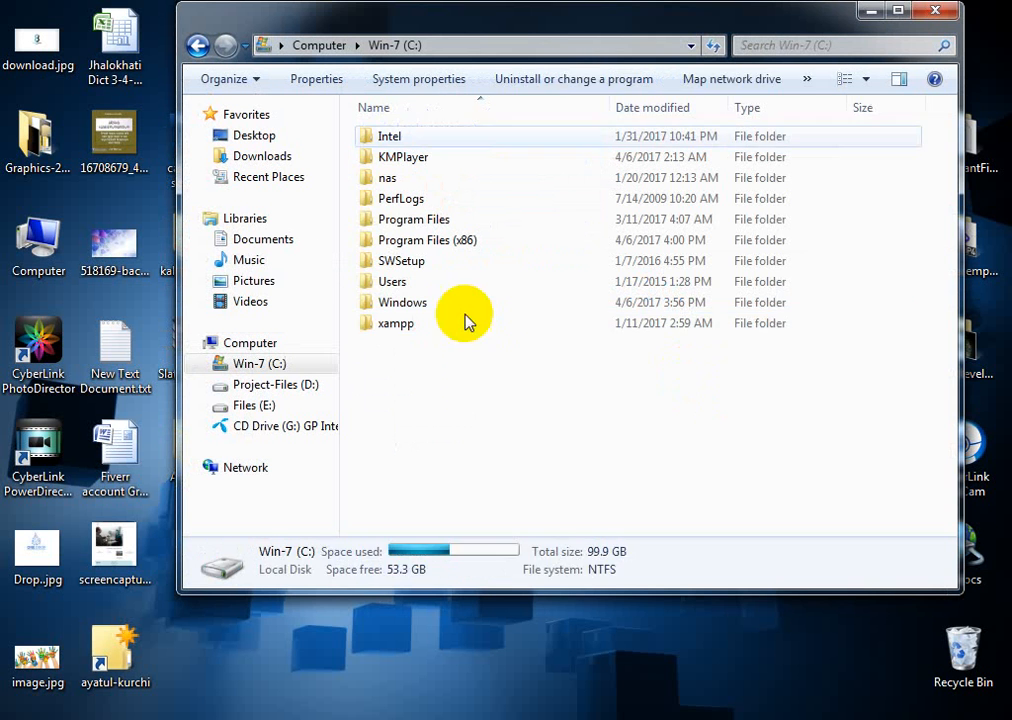
{"action": "double_click", "coordinate": [405, 325]}
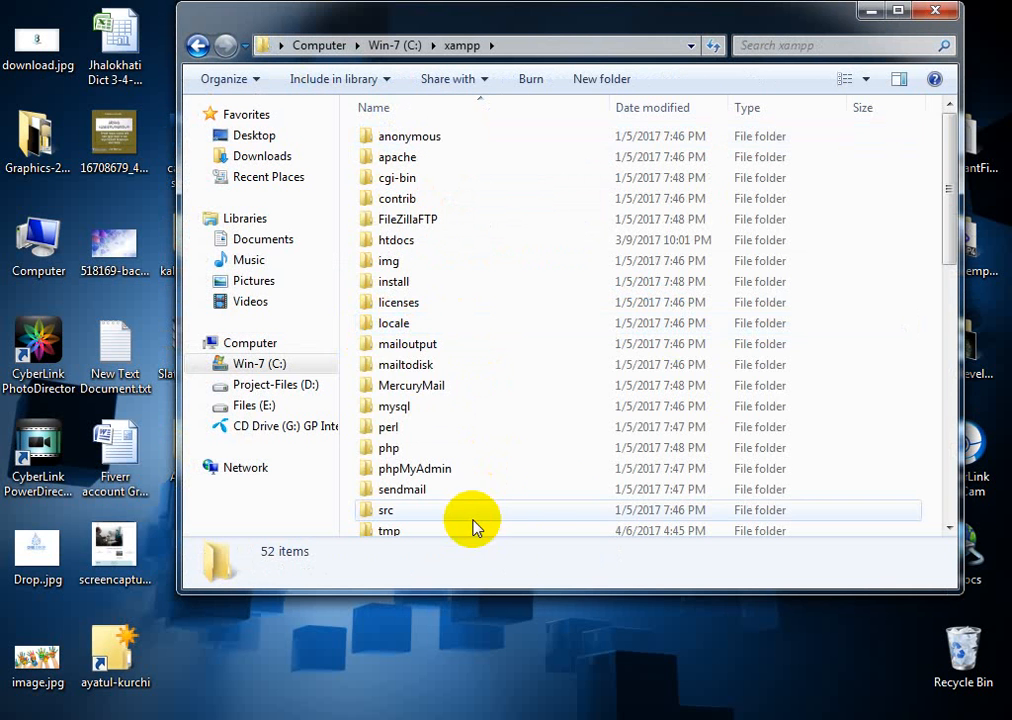
{"action": "left_click", "coordinate": [424, 369]}
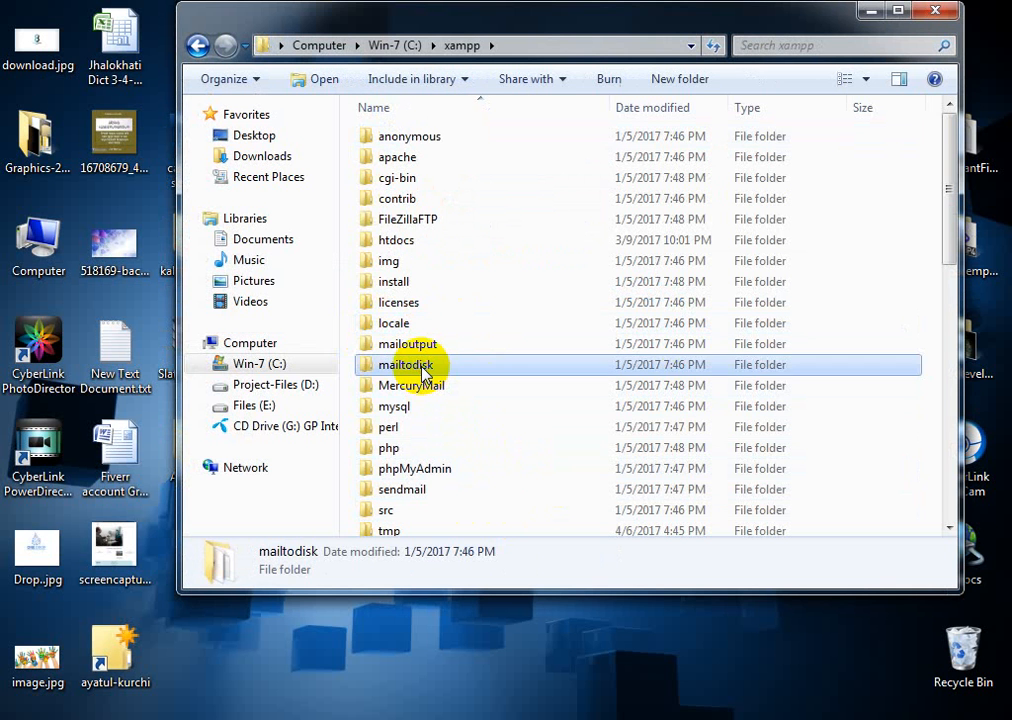
{"action": "key", "text": "h"}
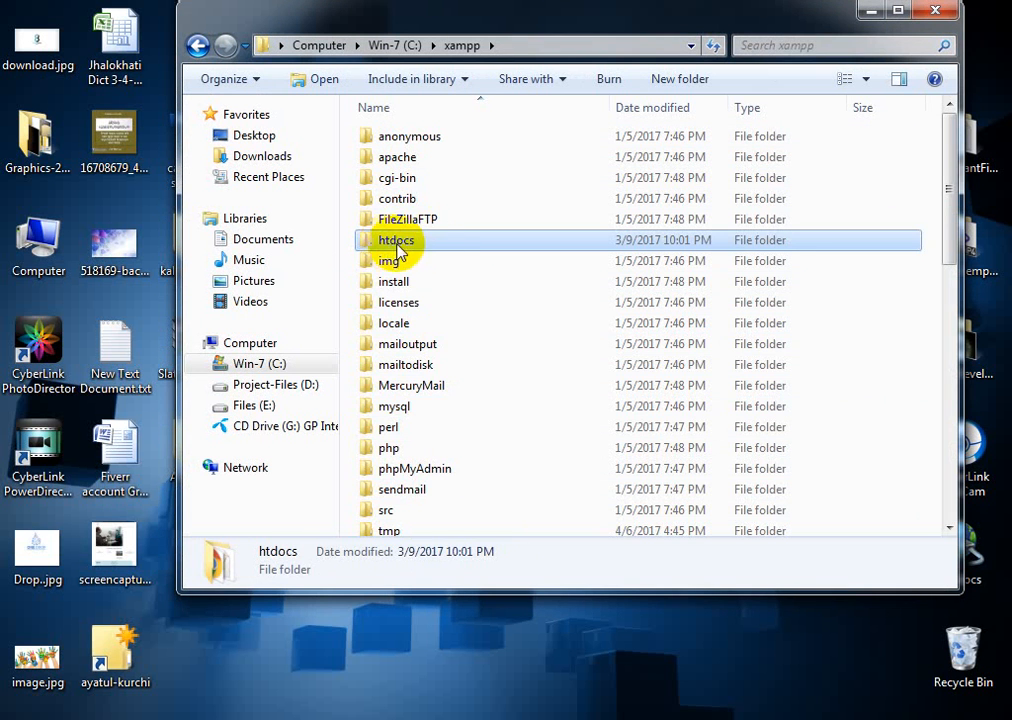
{"action": "double_click", "coordinate": [429, 241]}
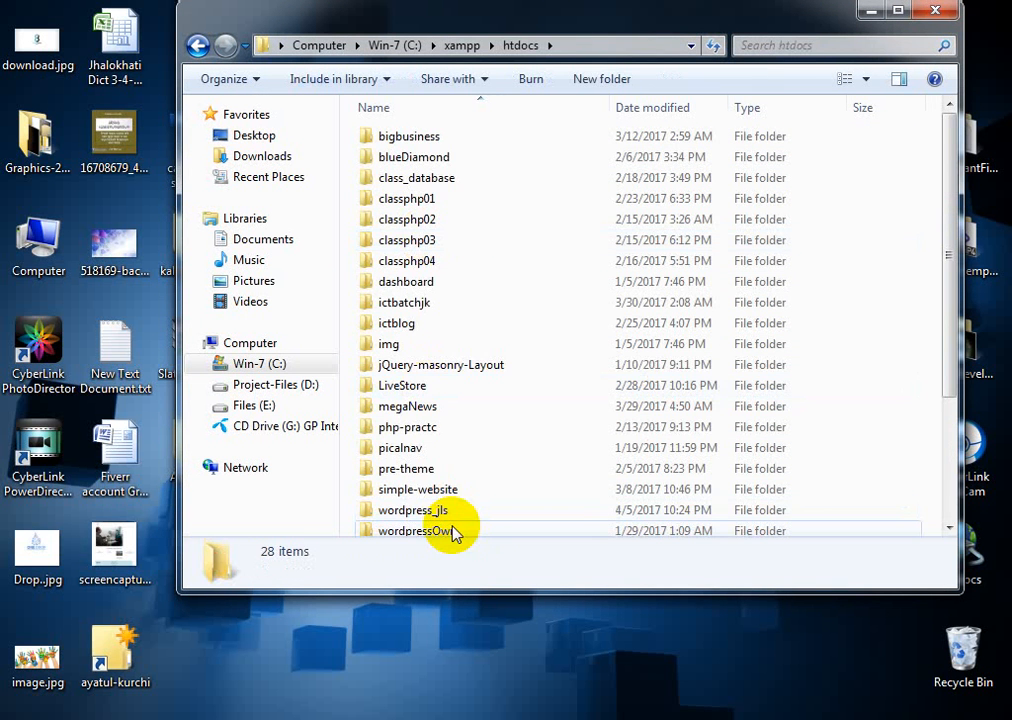
{"action": "scroll", "coordinate": [547, 409], "scroll_direction": "down", "scroll_amount": 3}
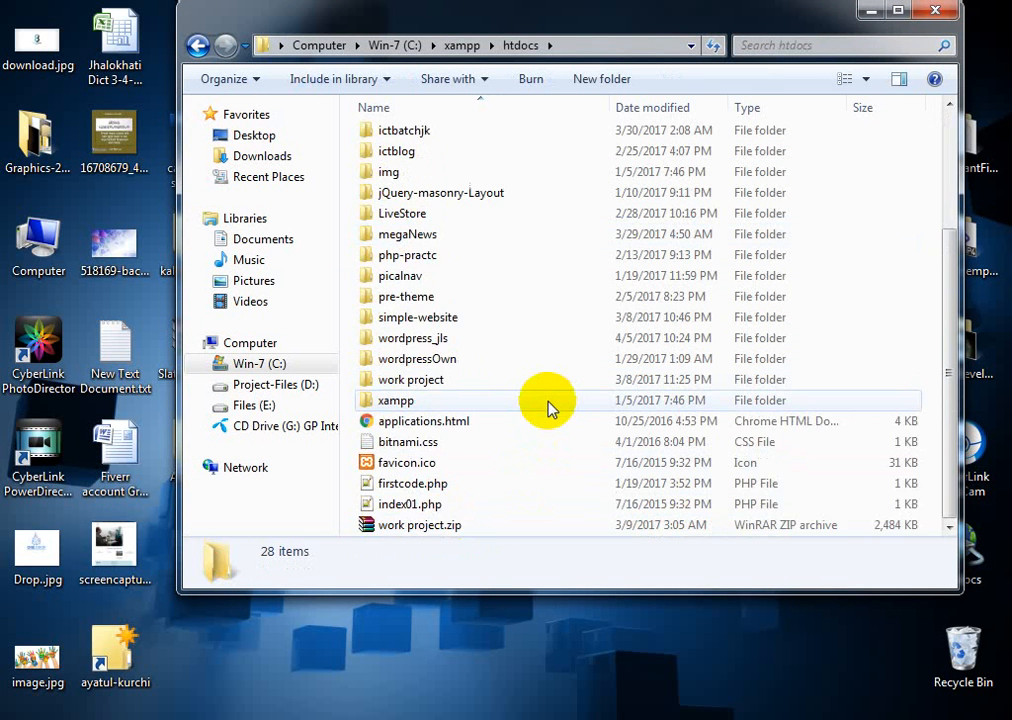
{"action": "scroll", "coordinate": [547, 409], "scroll_direction": "up", "scroll_amount": 3}
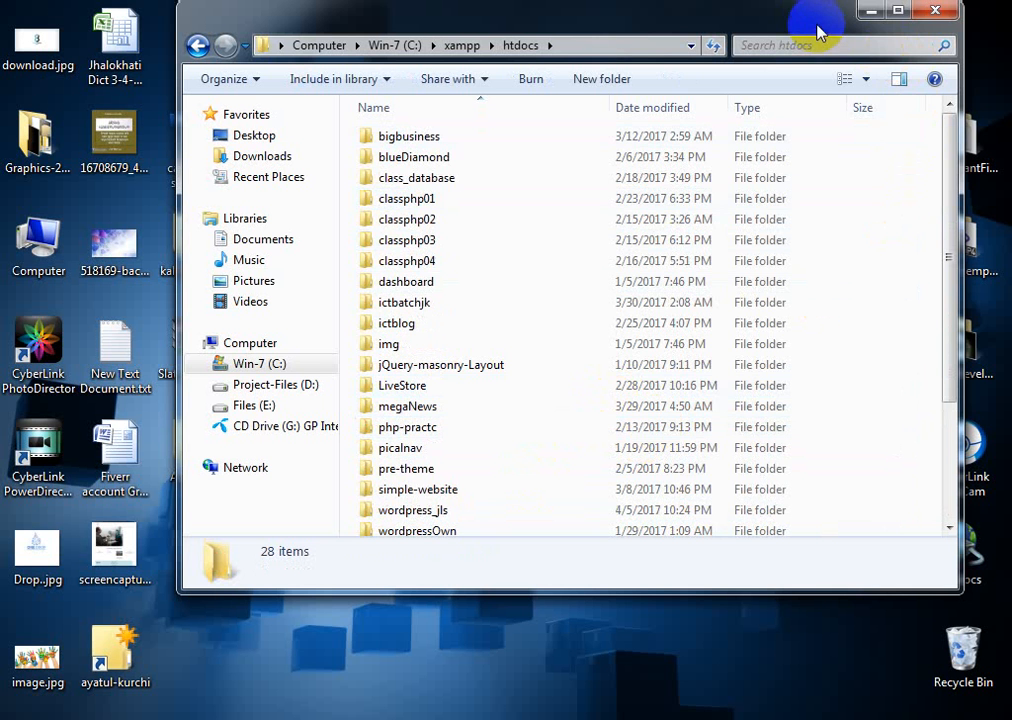
Cut the jktwebgroup folder from the desktop and paste it into htdocs
{"action": "left_click_drag", "start_coordinate": [813, 23], "coordinate": [375, 152]}
{"action": "left_click", "coordinate": [655, 345]}
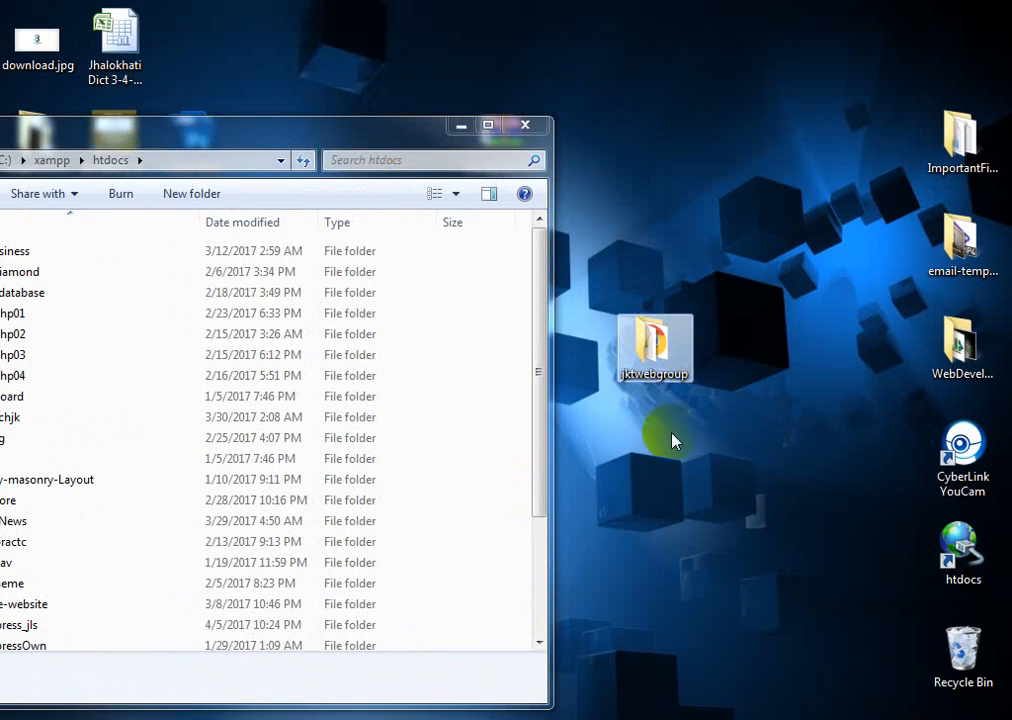
{"action": "right_click", "coordinate": [653, 343]}
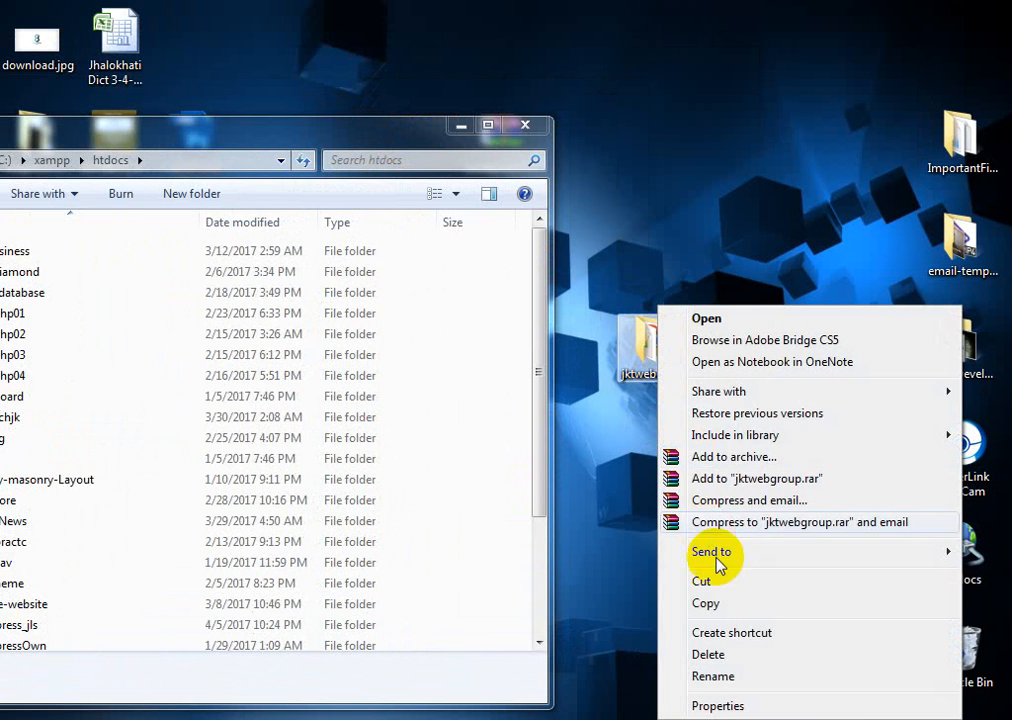
{"action": "left_click", "coordinate": [702, 581]}
{"action": "left_click_drag", "start_coordinate": [248, 142], "coordinate": [606, 60]}
{"action": "left_click", "coordinate": [846, 44]}
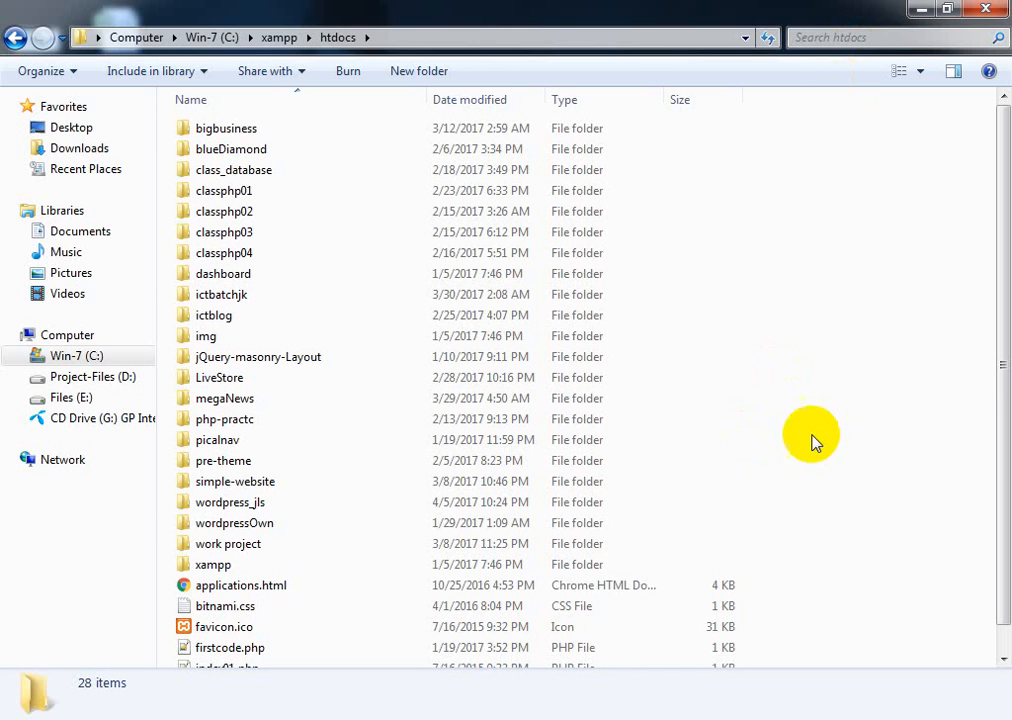
{"action": "right_click", "coordinate": [806, 316]}
{"action": "left_click", "coordinate": [837, 450]}
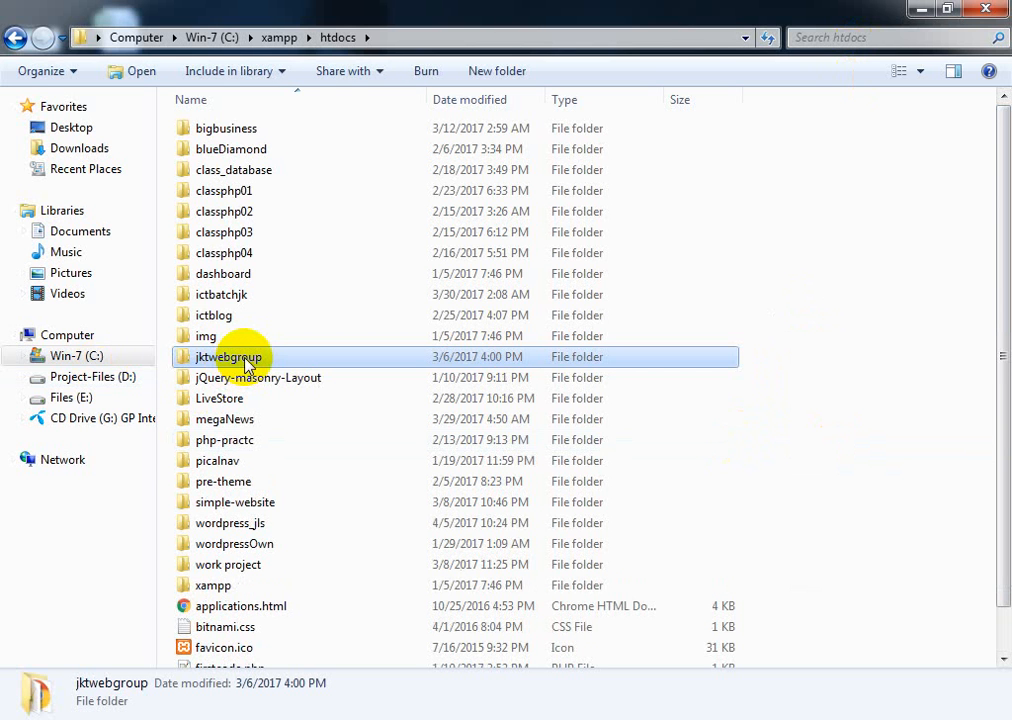
Copy the folder name 'jktwebgroup' without renaming it
{"action": "mouse_move", "coordinate": [238, 366]}
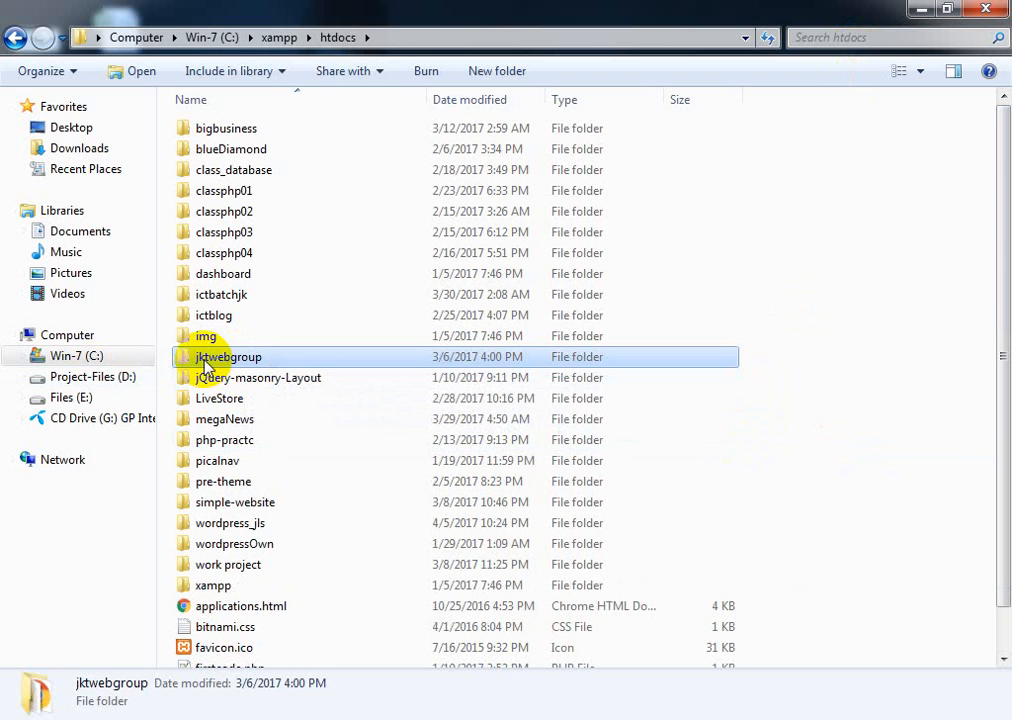
{"action": "mouse_move", "coordinate": [205, 367]}
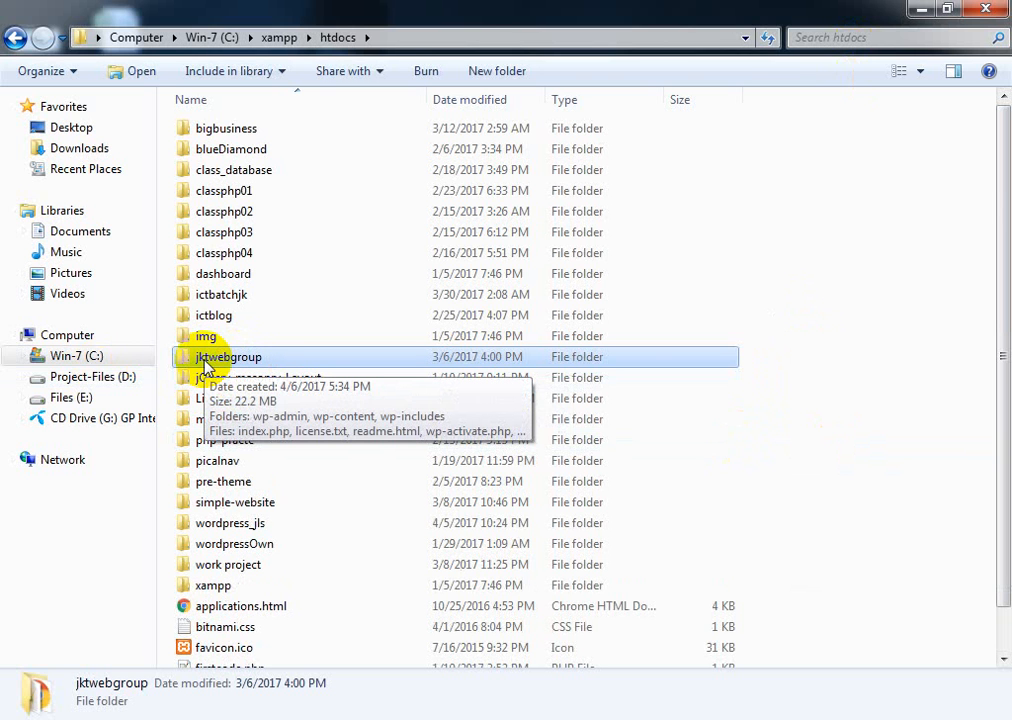
{"action": "left_click", "coordinate": [206, 360]}
{"action": "right_click", "coordinate": [258, 358]}
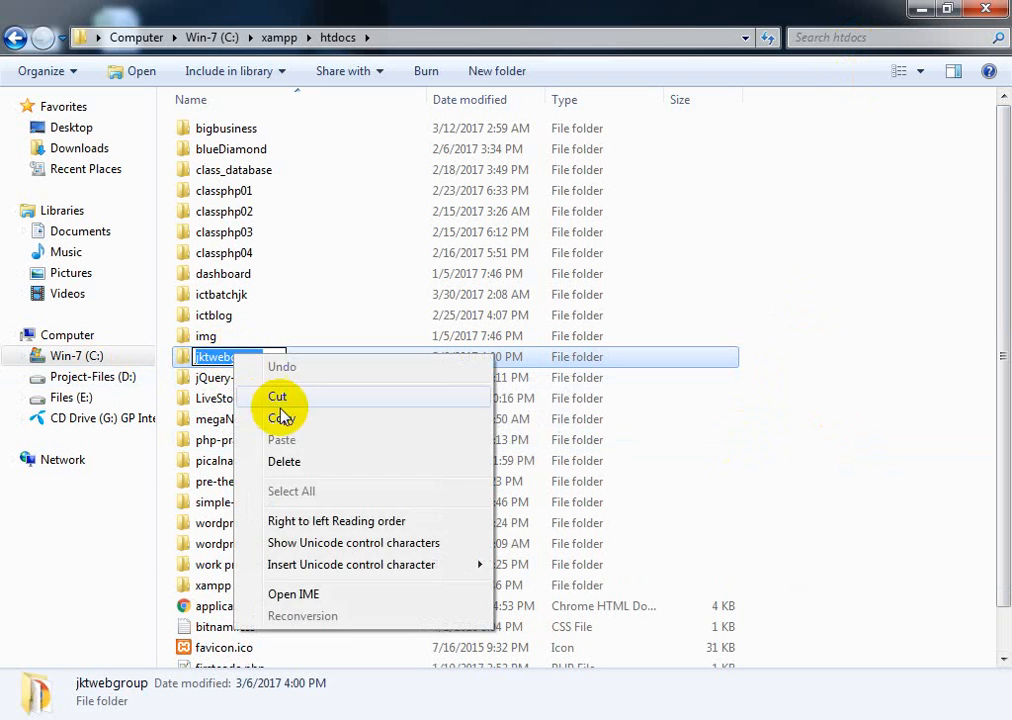
{"action": "left_click", "coordinate": [281, 420]}
{"action": "left_click", "coordinate": [818, 389]}
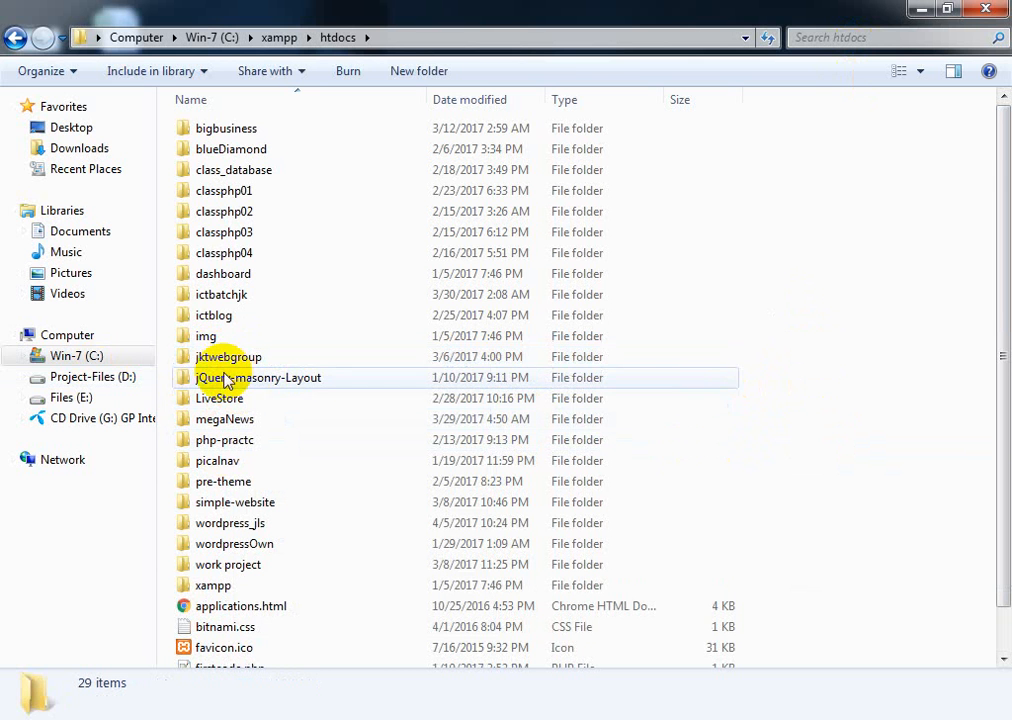
{"action": "left_click", "coordinate": [82, 719]}
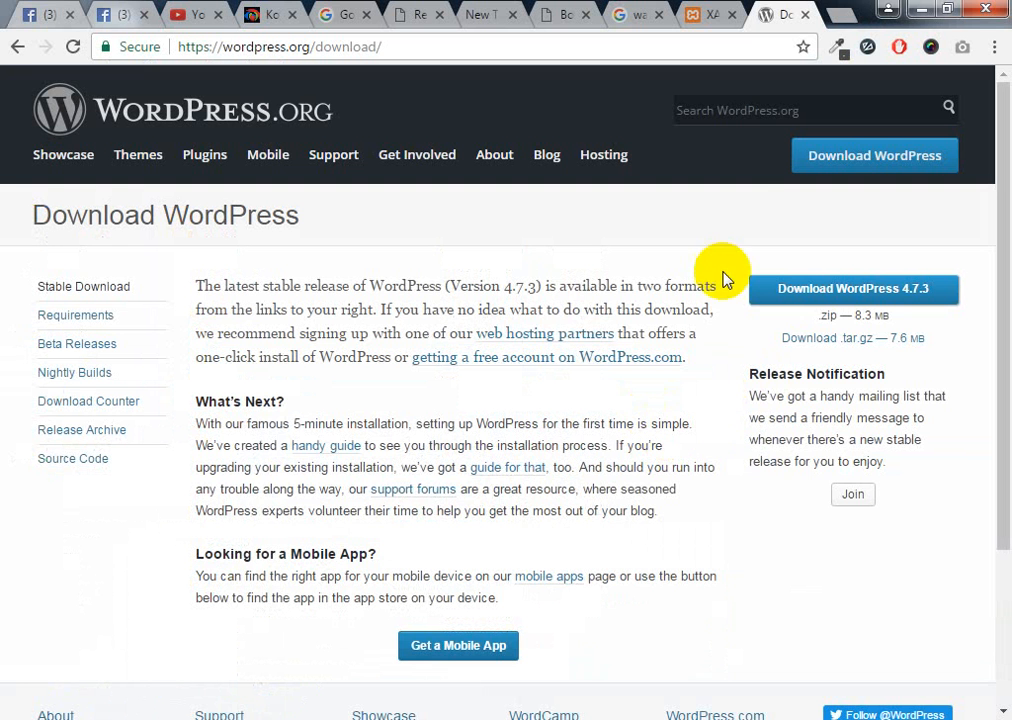
Load localhost/jktwebgroup in a new tab to reach the WordPress installer
{"action": "left_click", "coordinate": [712, 16]}
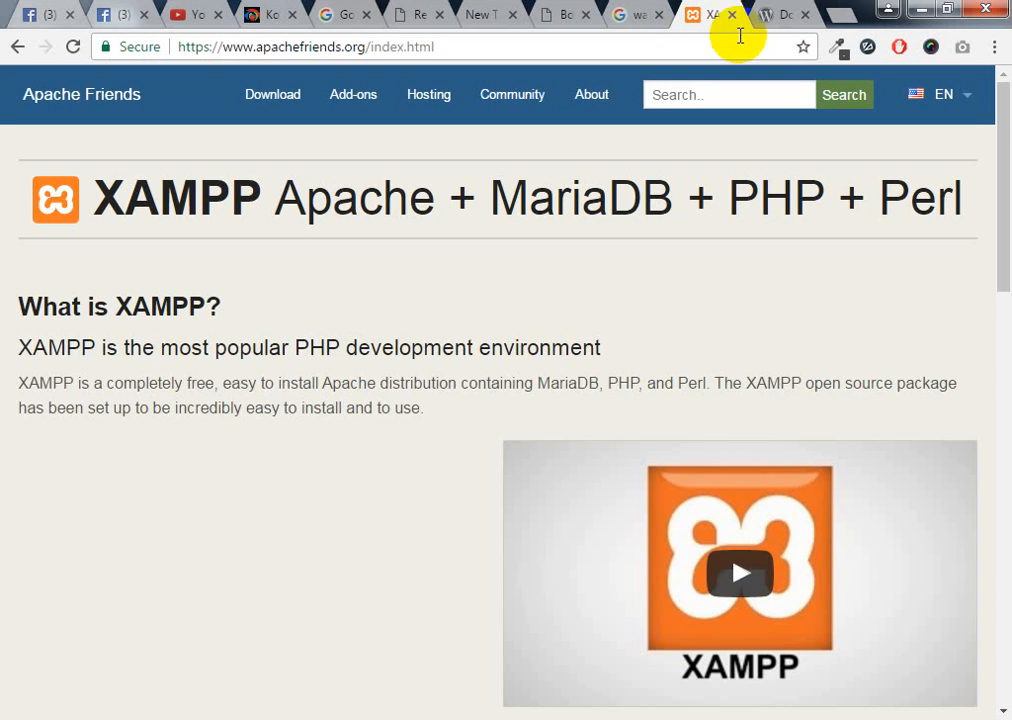
{"action": "left_click", "coordinate": [843, 15]}
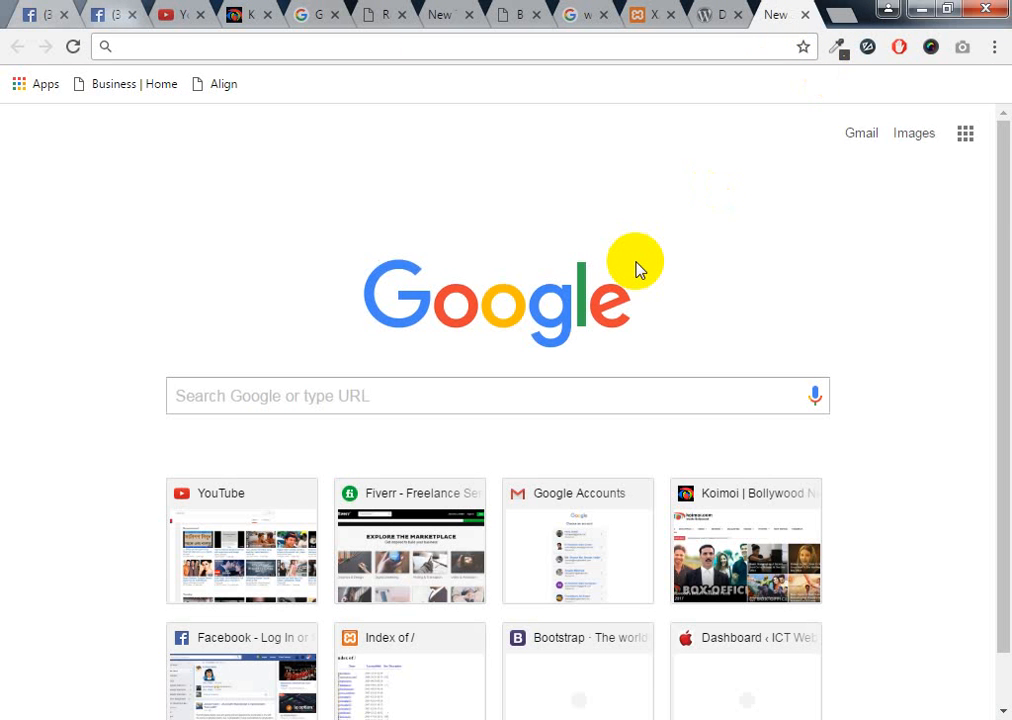
{"action": "type", "text": "loc"}
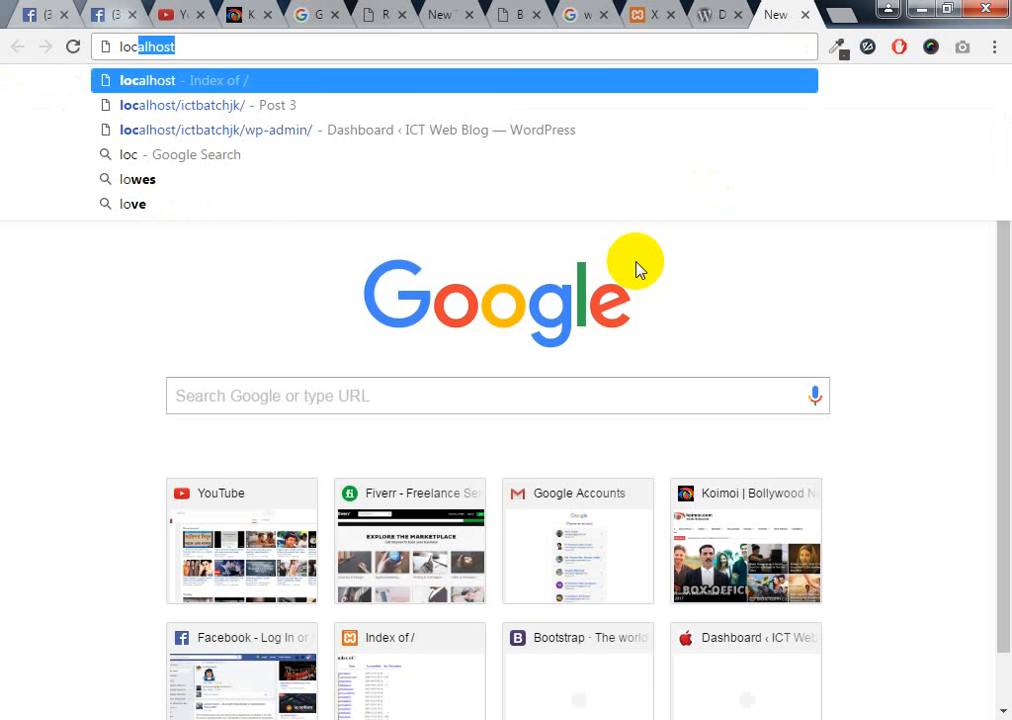
{"action": "type", "text": "alhost"}
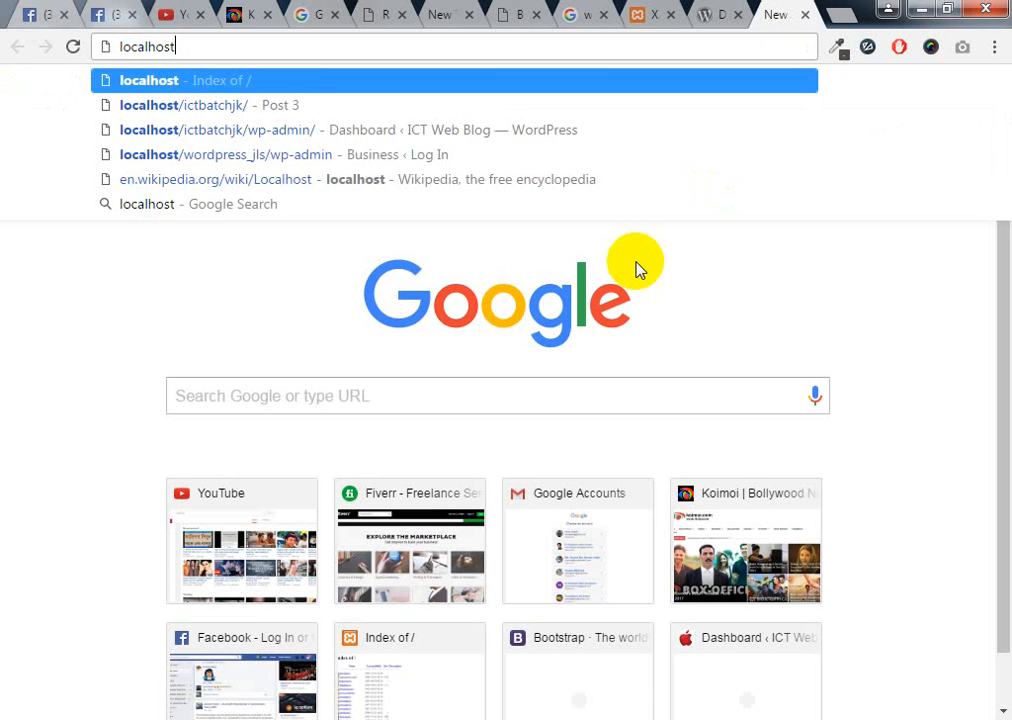
{"action": "type", "text": "/"}
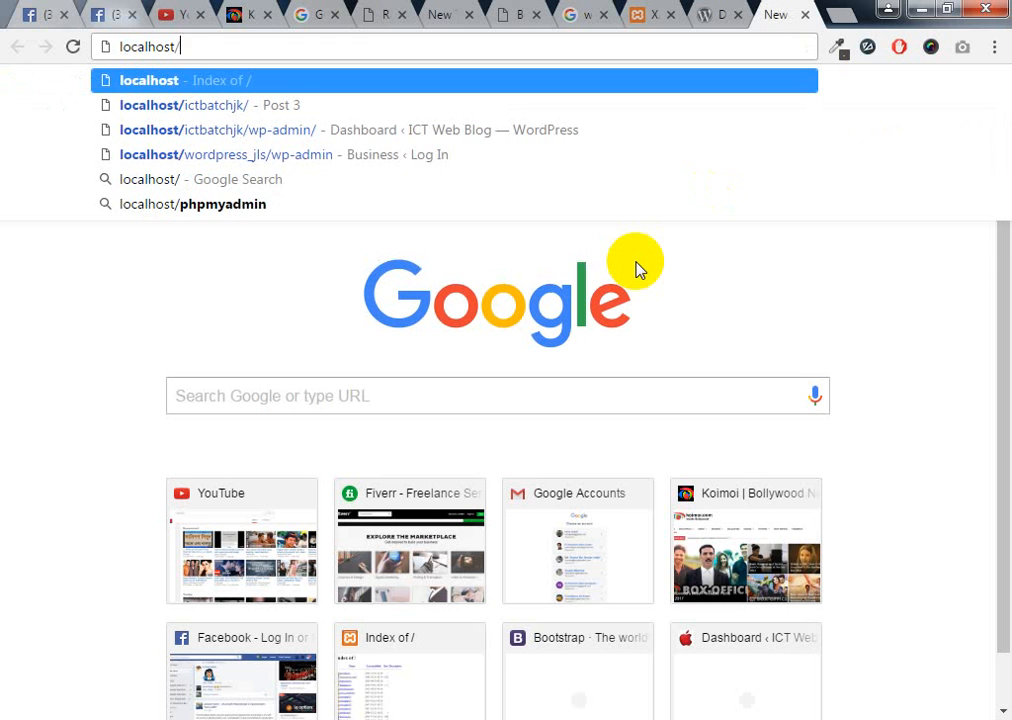
{"action": "type", "text": "jktwebgroup"}
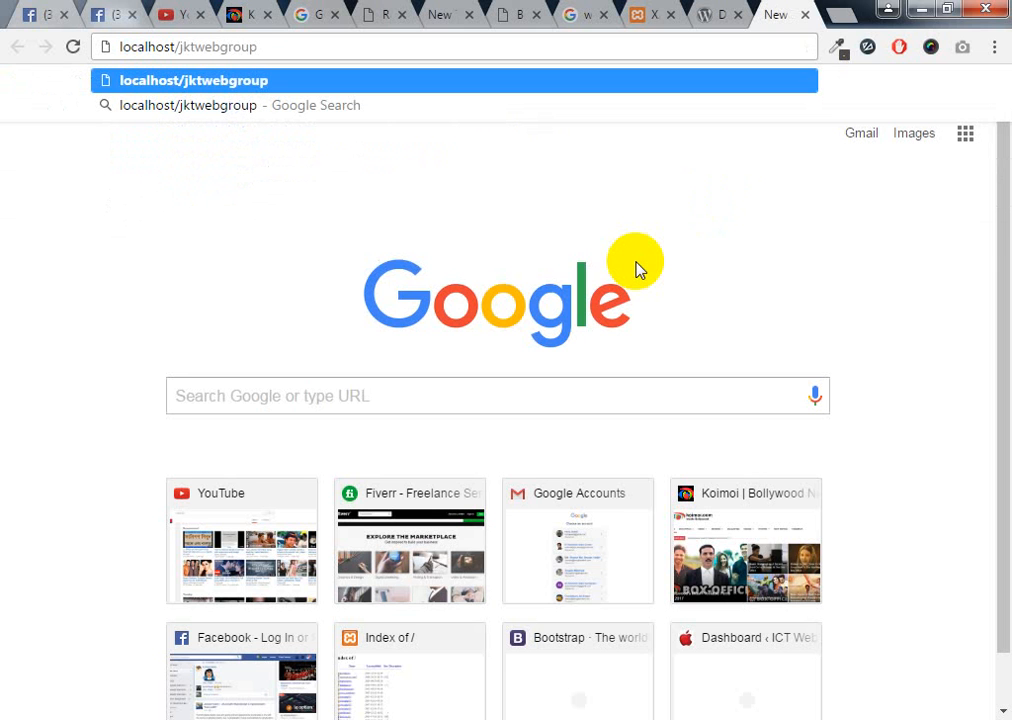
{"action": "double_click", "coordinate": [142, 47]}
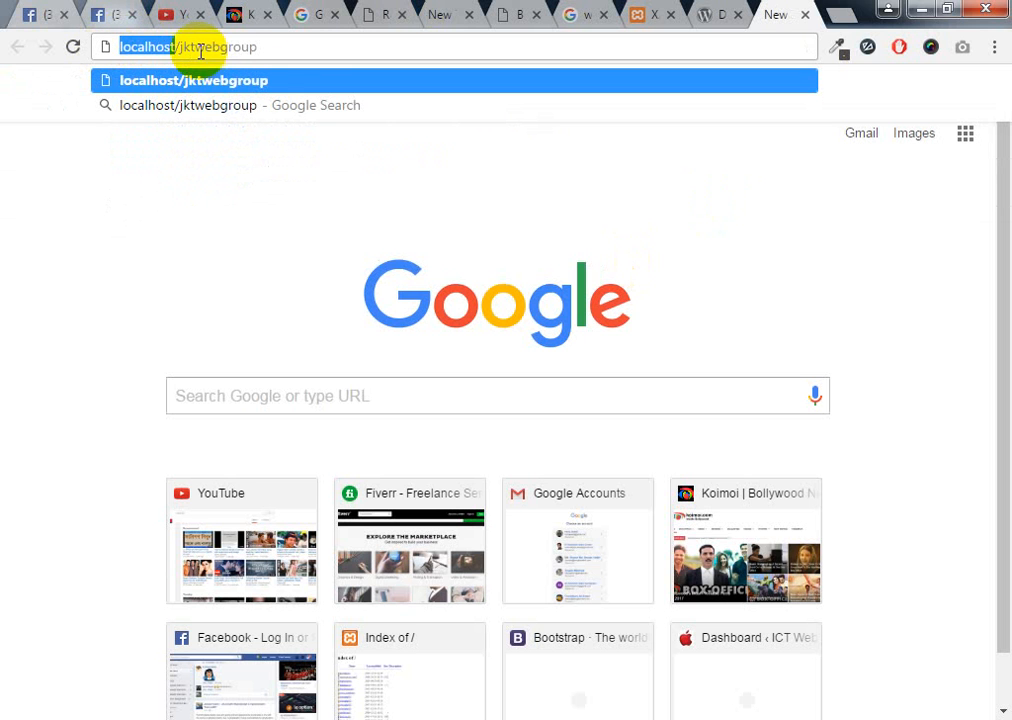
{"action": "mouse_move", "coordinate": [309, 43]}
{"action": "left_mouse_down"}
{"action": "mouse_move", "coordinate": [197, 68]}
{"action": "mouse_move", "coordinate": [305, 43]}
{"action": "left_mouse_up"}
{"action": "left_click", "coordinate": [155, 48]}
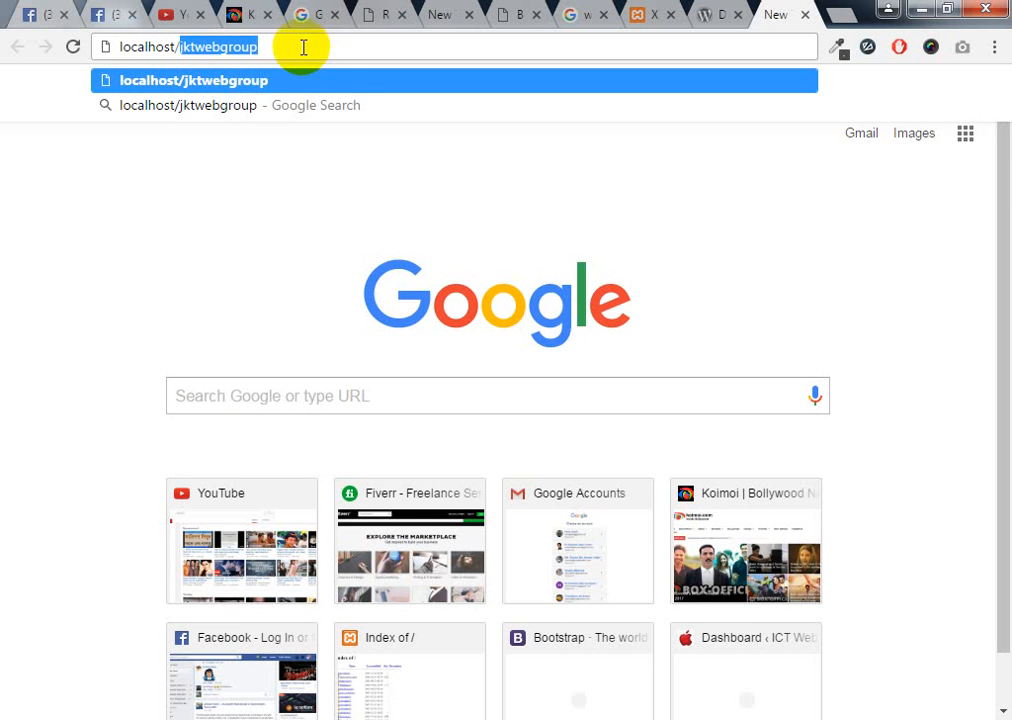
{"action": "left_click", "coordinate": [303, 46]}
{"action": "left_click", "coordinate": [349, 79]}
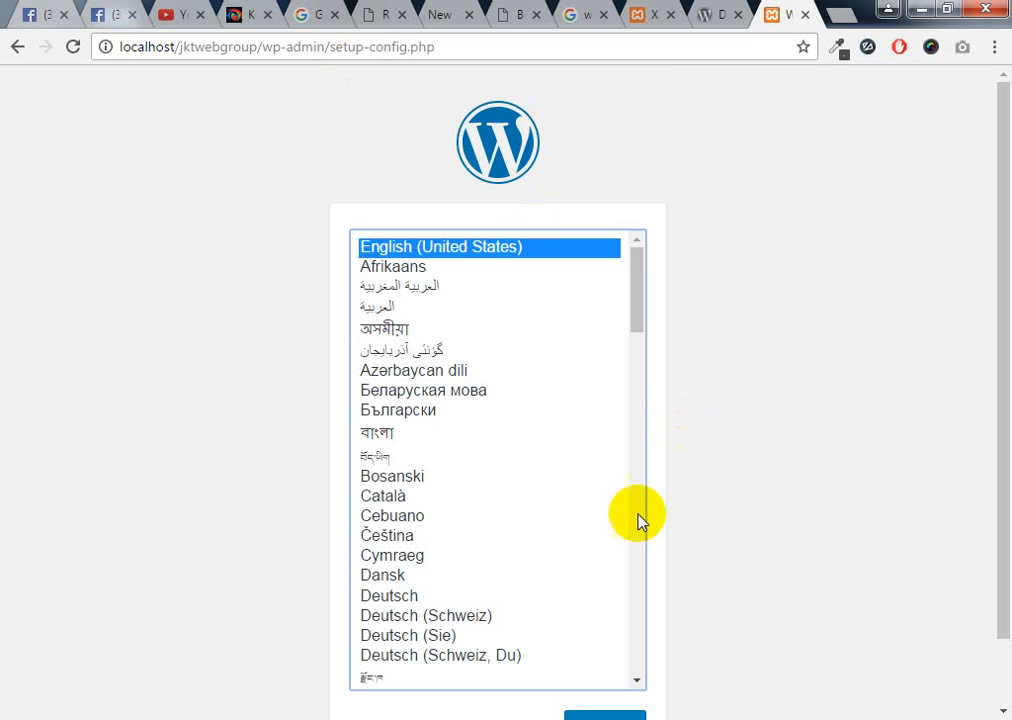
{"action": "scroll", "coordinate": [585, 395], "scroll_direction": "down", "scroll_amount": 3}
{"action": "scroll", "coordinate": [583, 395], "scroll_direction": "up", "scroll_amount": 3}
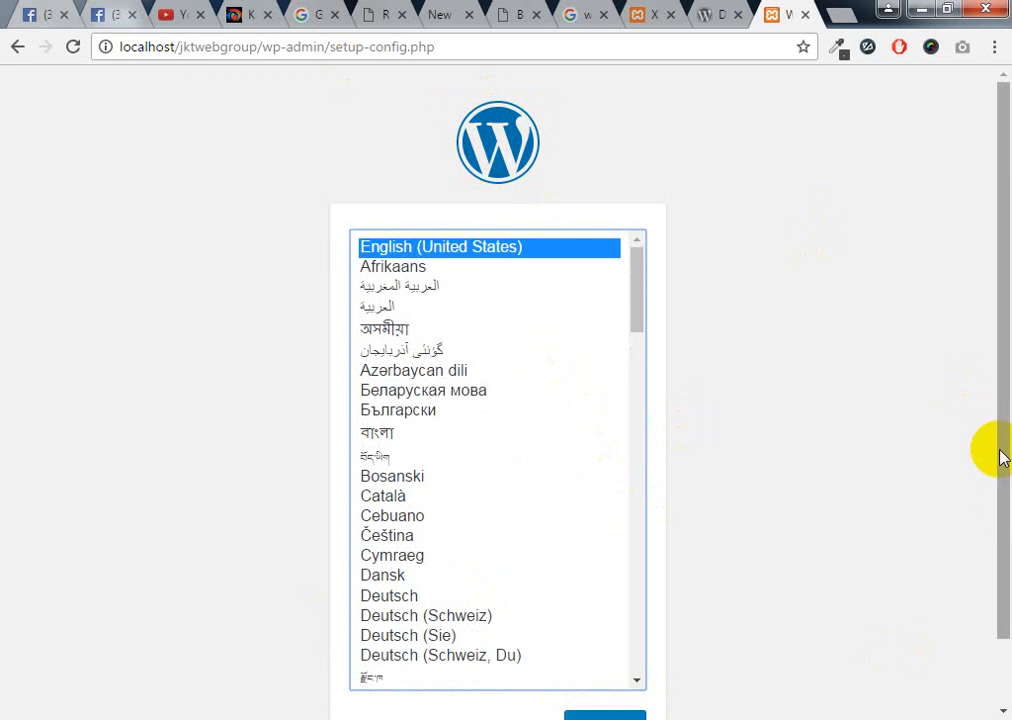
{"action": "scroll", "coordinate": [980, 455], "scroll_direction": "down", "scroll_amount": 1}
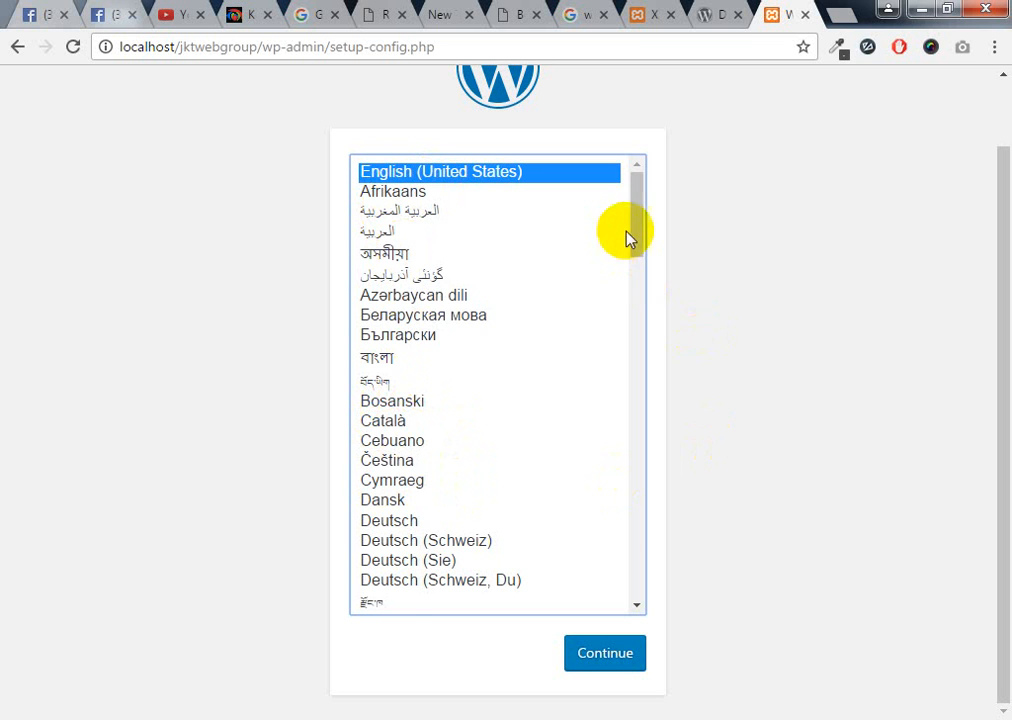
{"action": "left_click_drag", "start_coordinate": [642, 280], "coordinate": [648, 190]}
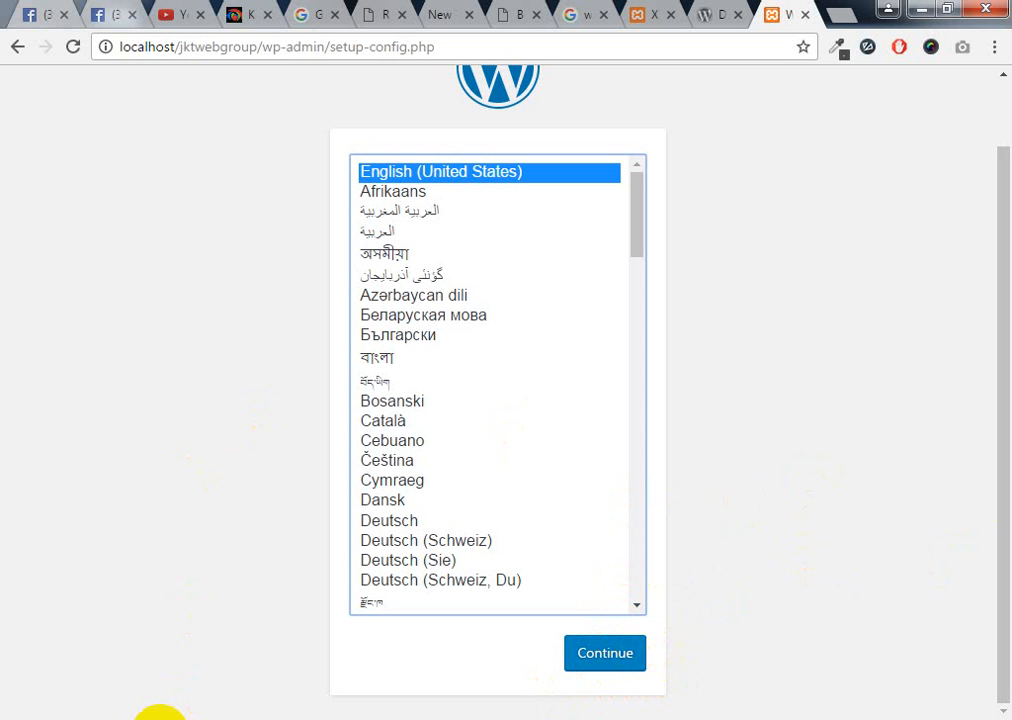
{"action": "mouse_move", "coordinate": [158, 712]}
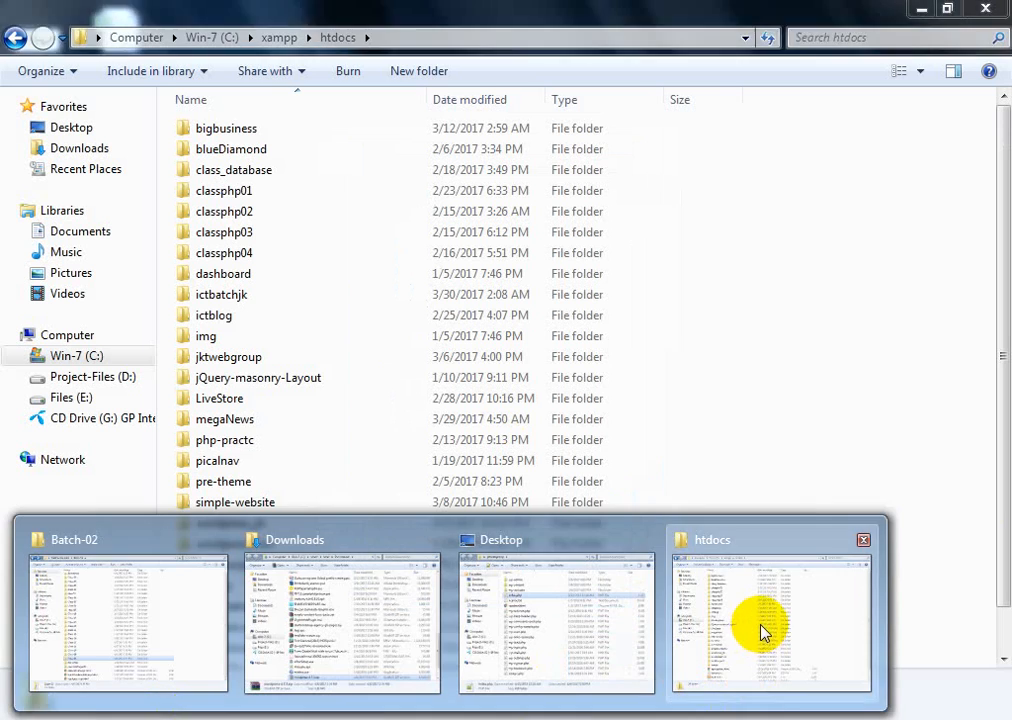
{"action": "left_click", "coordinate": [763, 632]}
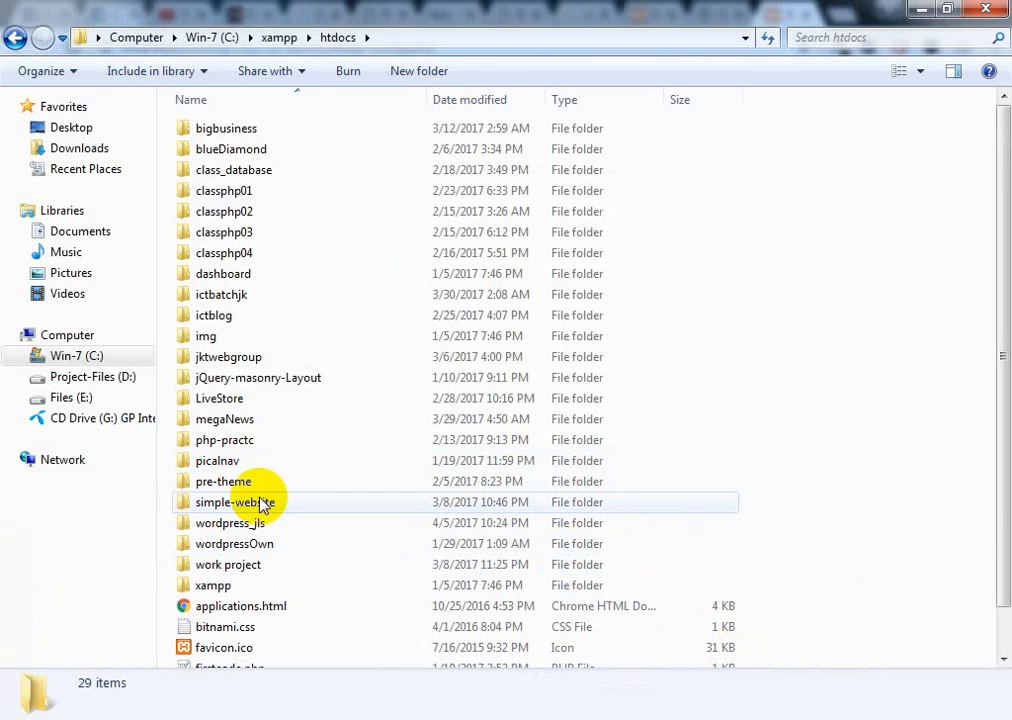
Open the jktwebgroup folder in htdocs and locate wp-config-sample.php, then return to Chrome
{"action": "left_click", "coordinate": [245, 444]}
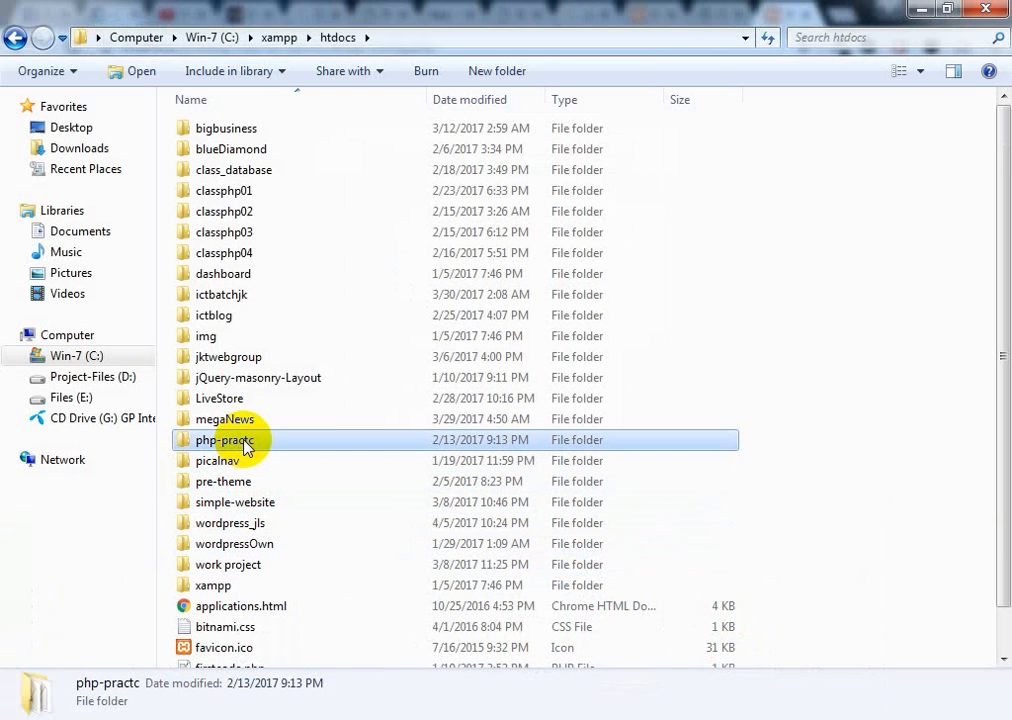
{"action": "key", "text": "j"}
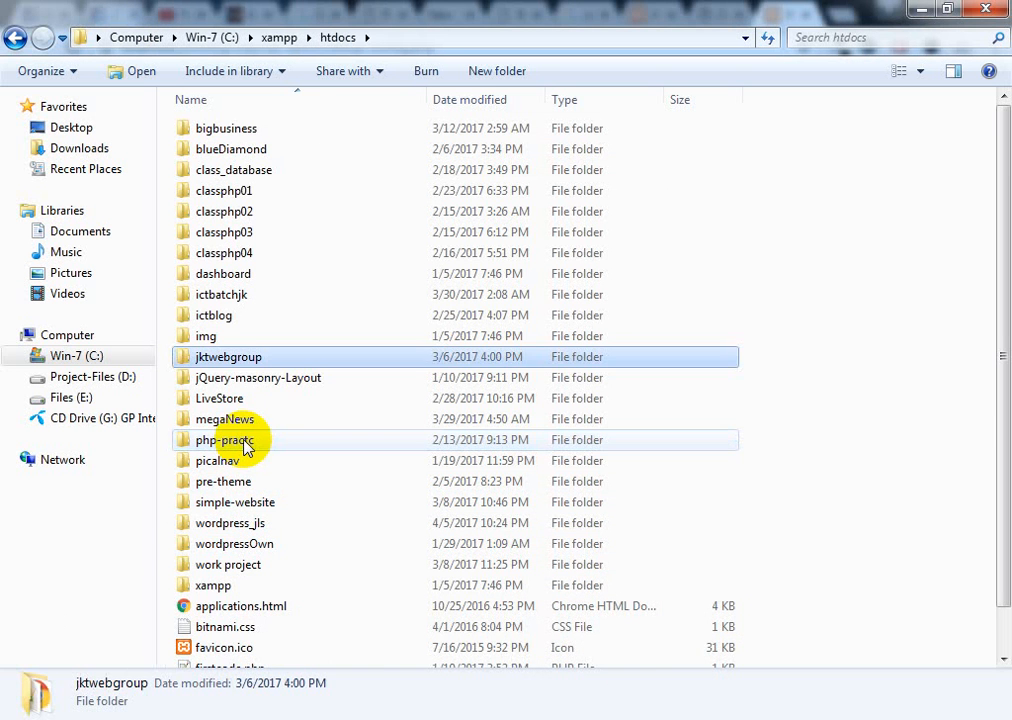
{"action": "double_click", "coordinate": [233, 362]}
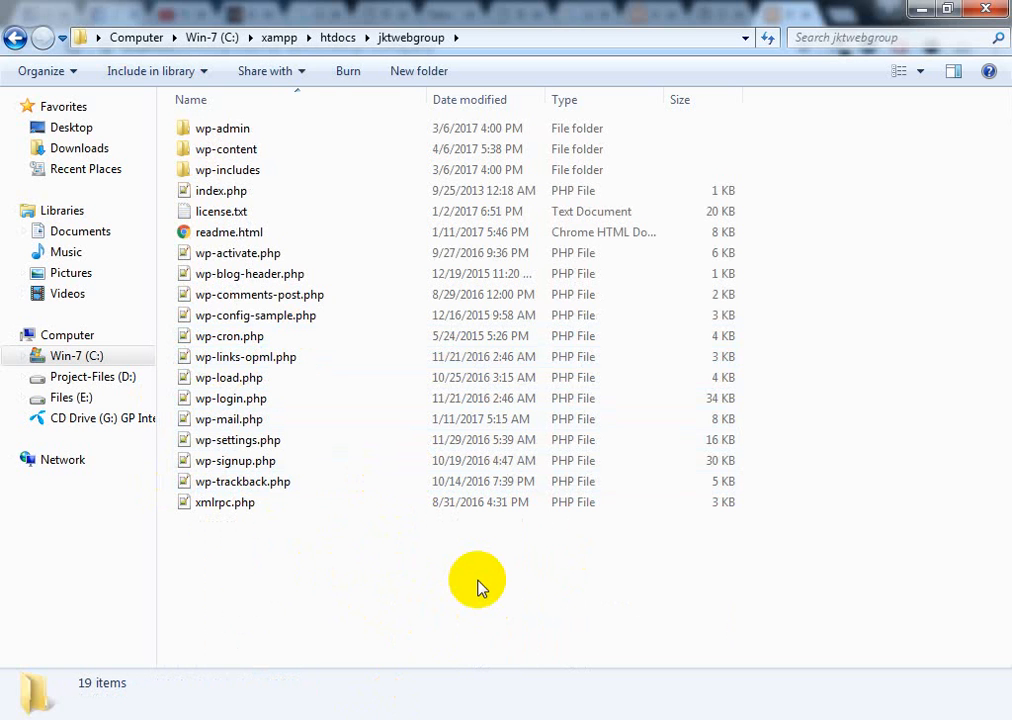
{"action": "left_click", "coordinate": [255, 316]}
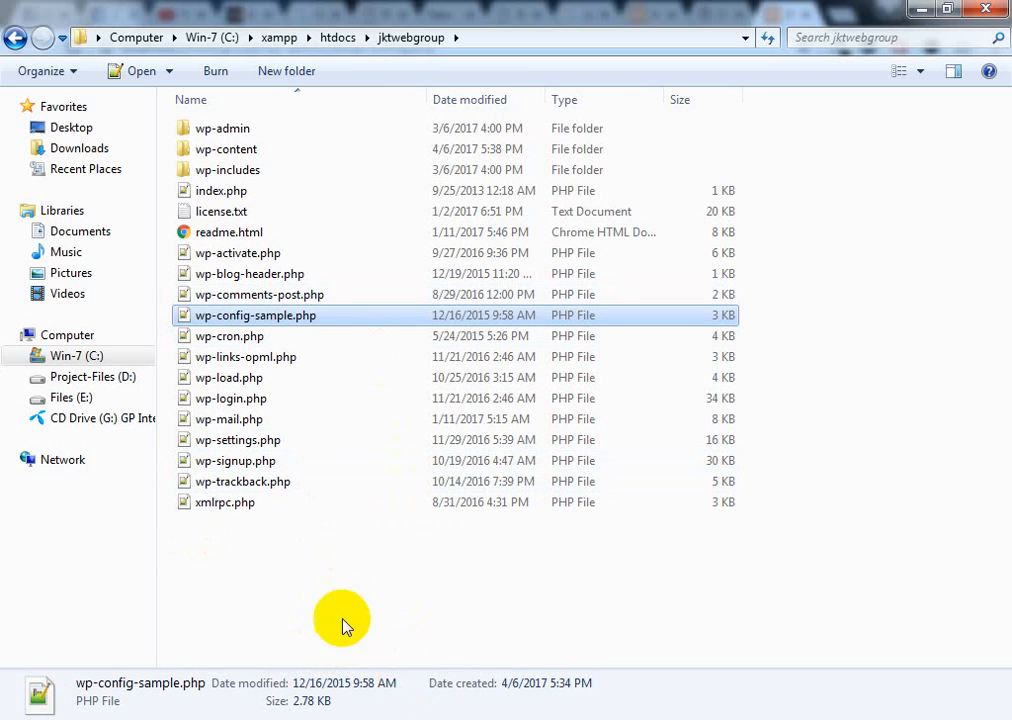
{"action": "left_click", "coordinate": [82, 719]}
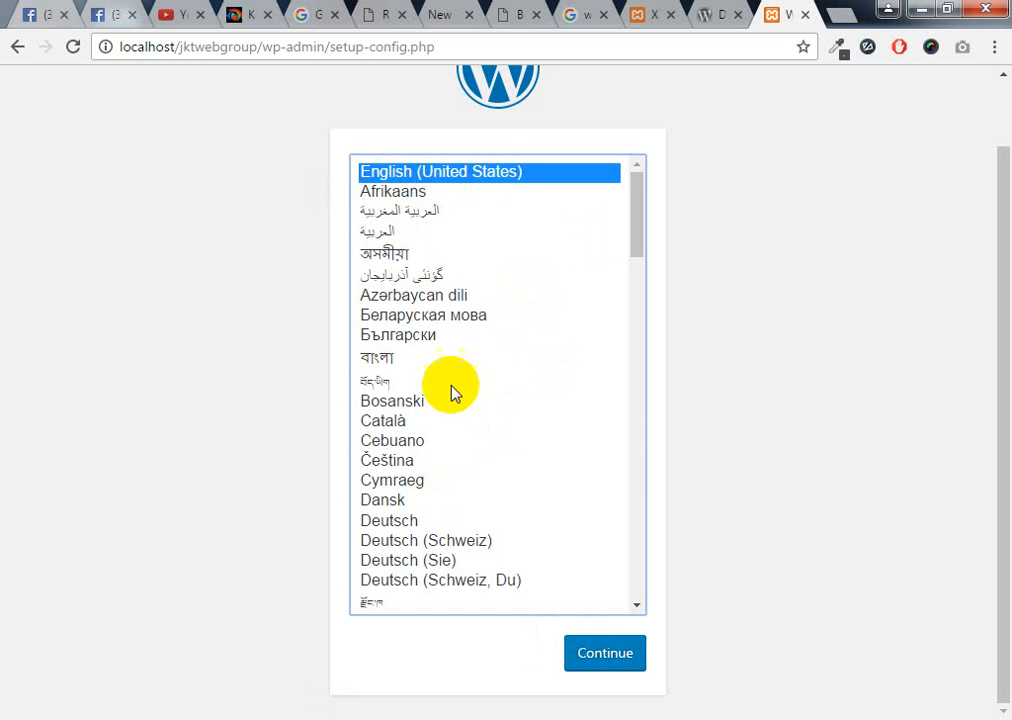
Continue with English (United States) to the installer's database-details welcome page
{"action": "left_click", "coordinate": [606, 656]}
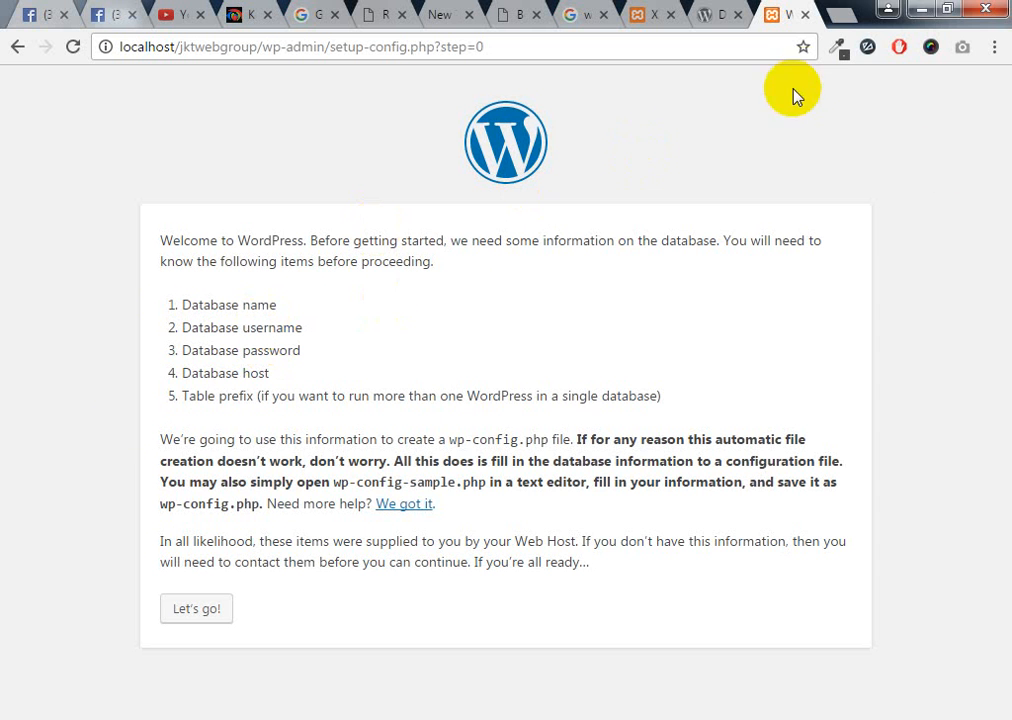
{"action": "left_click", "coordinate": [842, 15]}
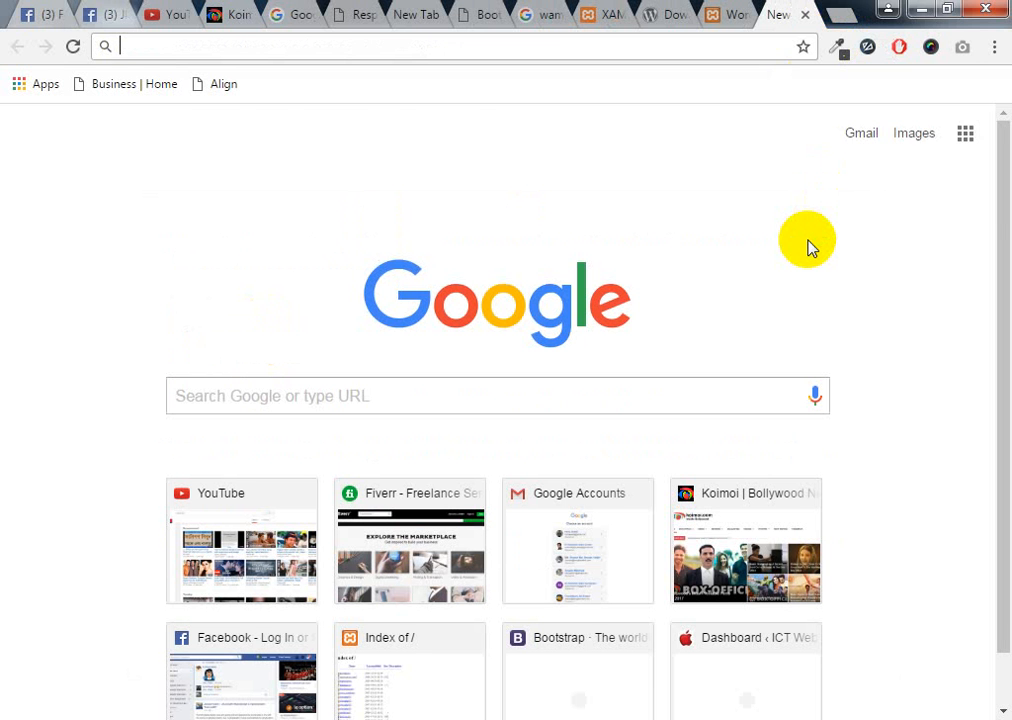
Go to localhost/phpmyadmin in the new tab
{"action": "type", "text": "localhost"}
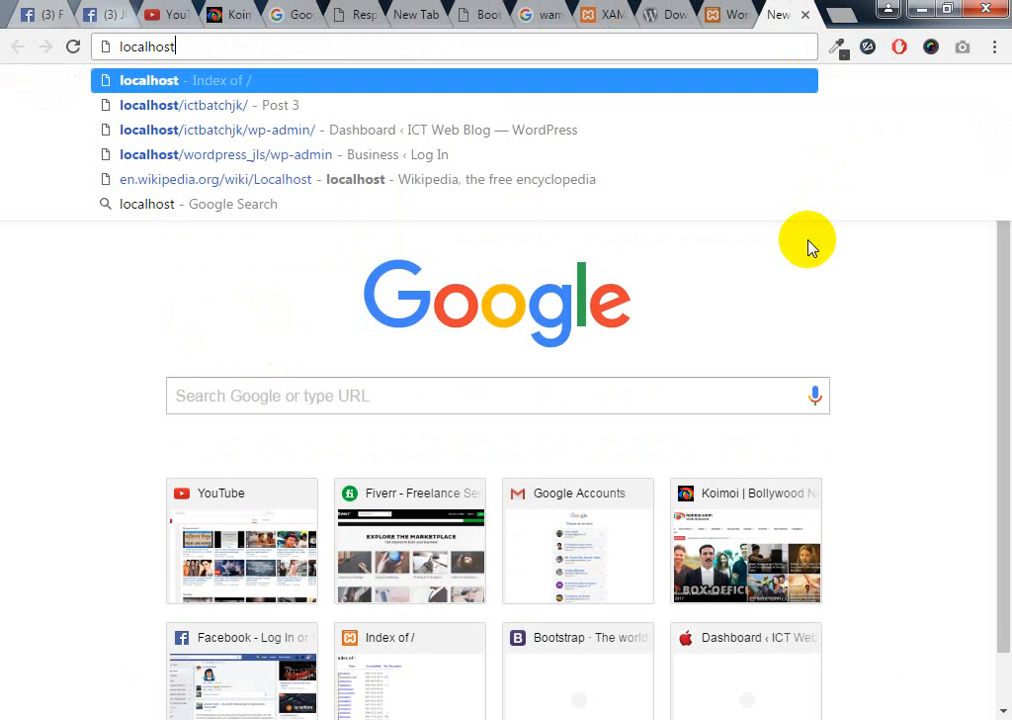
{"action": "type", "text": "/p"}
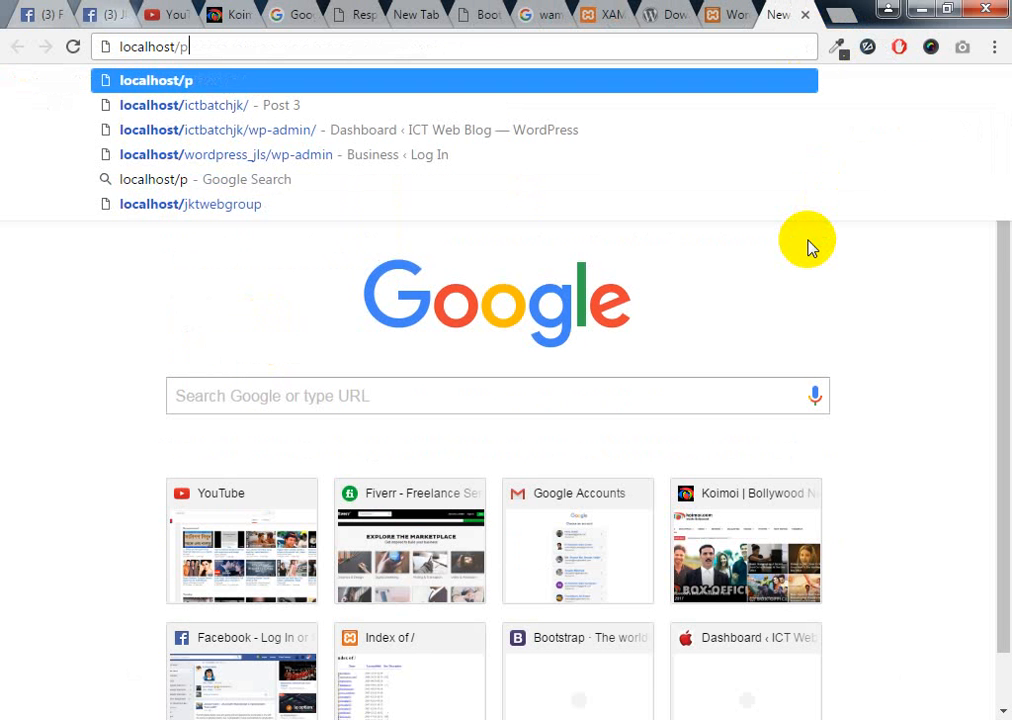
{"action": "type", "text": "hpmya"}
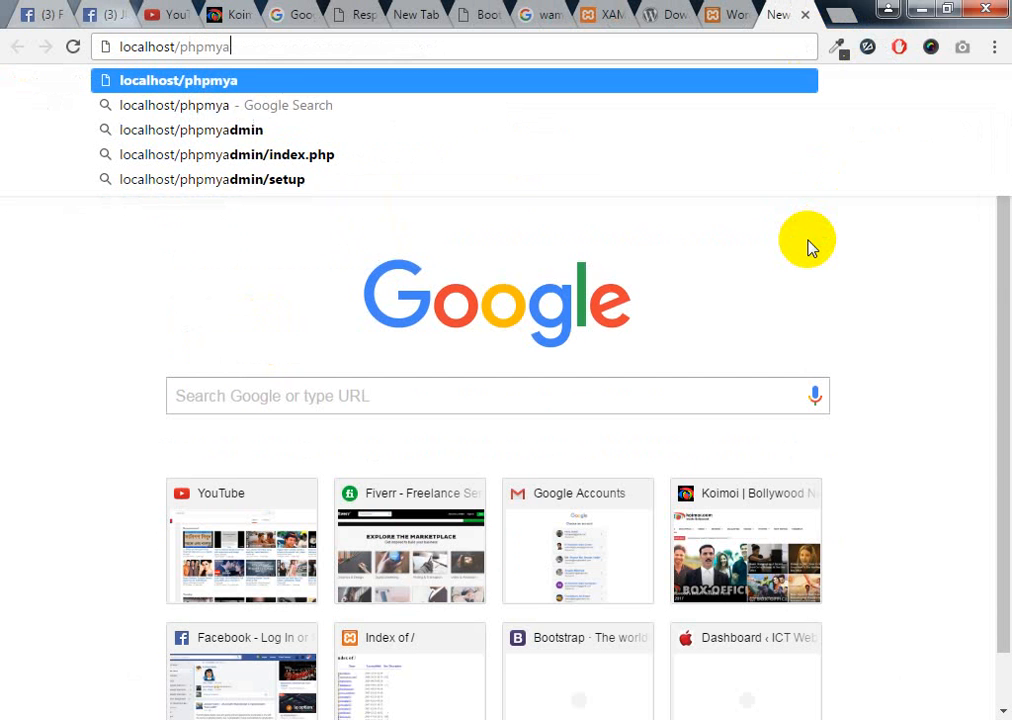
{"action": "type", "text": "dmin"}
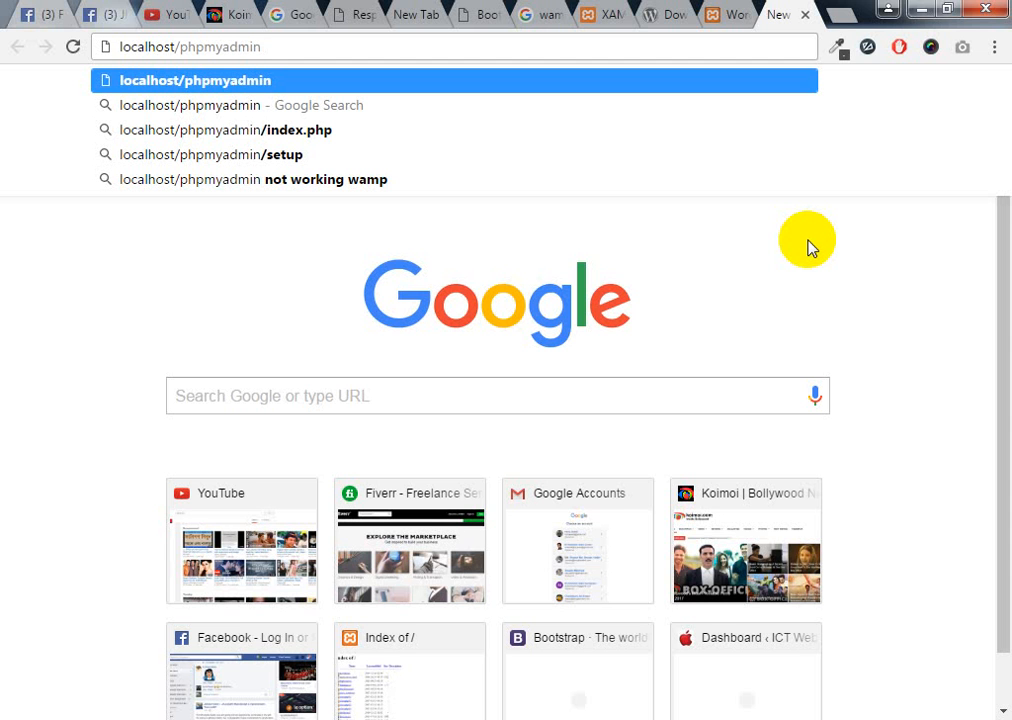
{"action": "key", "text": "Return"}
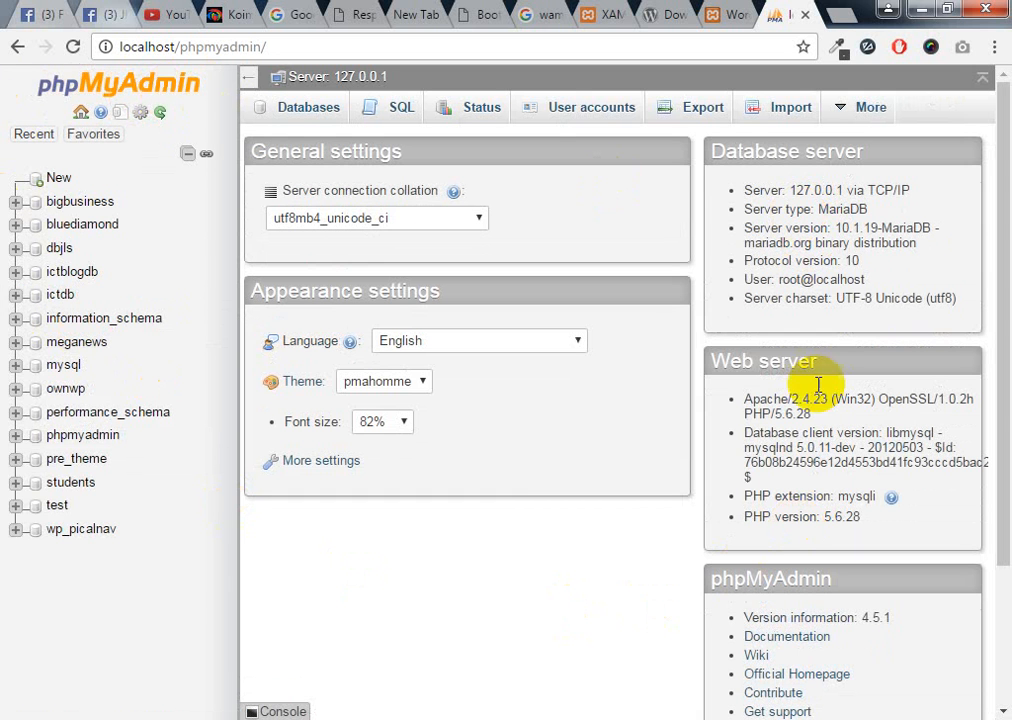
{"action": "left_click", "coordinate": [200, 47]}
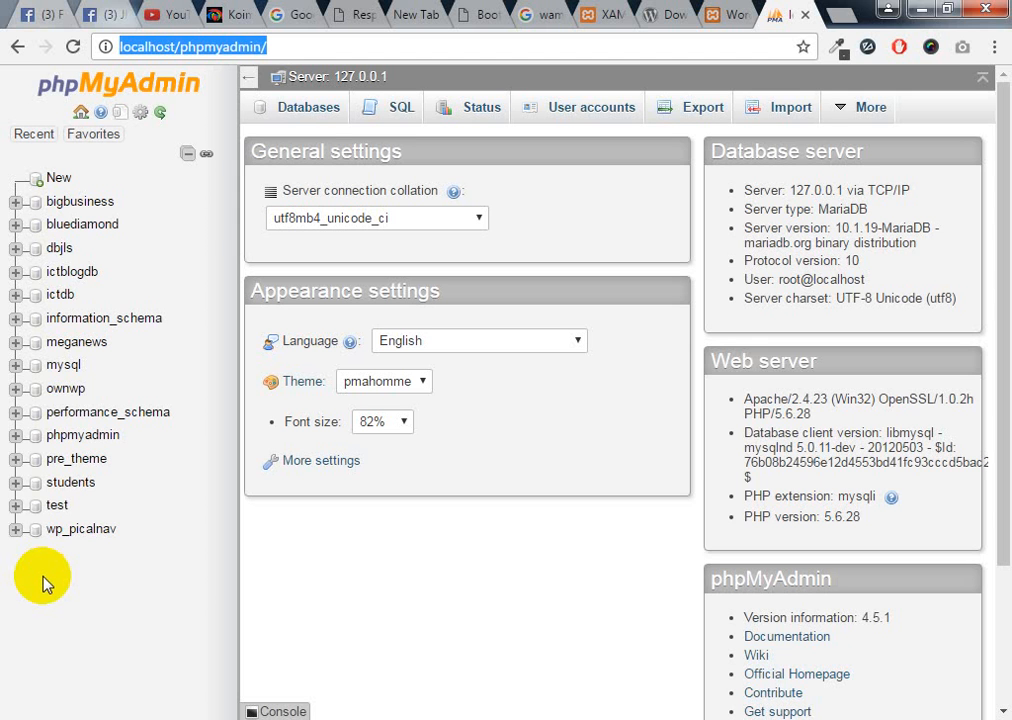
Copy 'jktwebgroup' from the WordPress tab's address for the new database name
{"action": "left_click", "coordinate": [303, 118]}
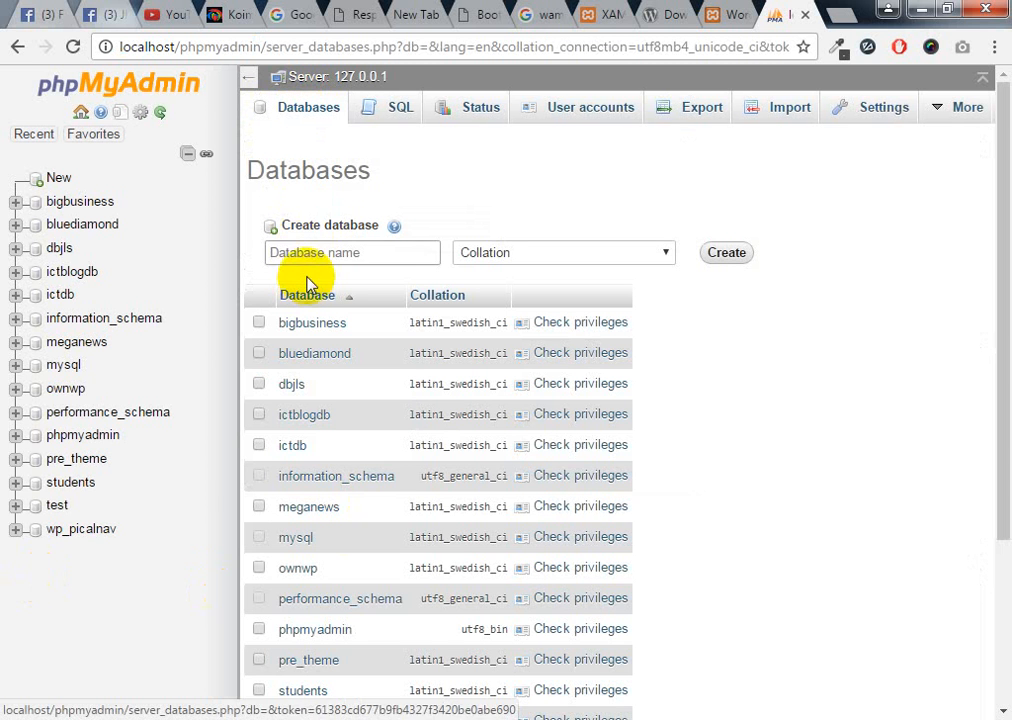
{"action": "left_click", "coordinate": [310, 253]}
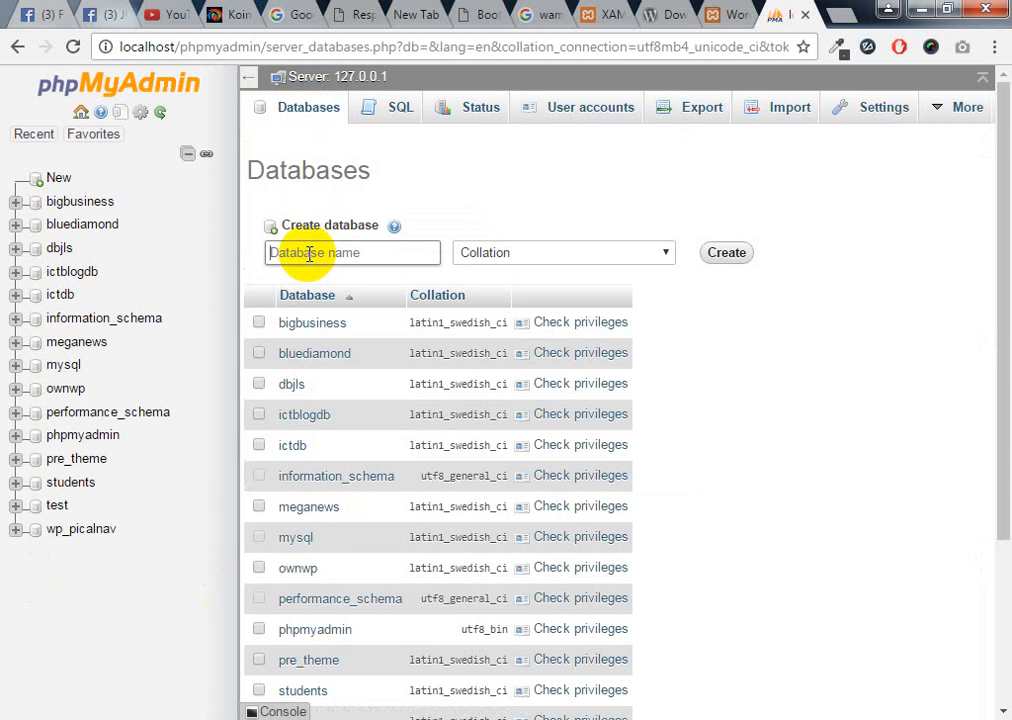
{"action": "left_click", "coordinate": [718, 12]}
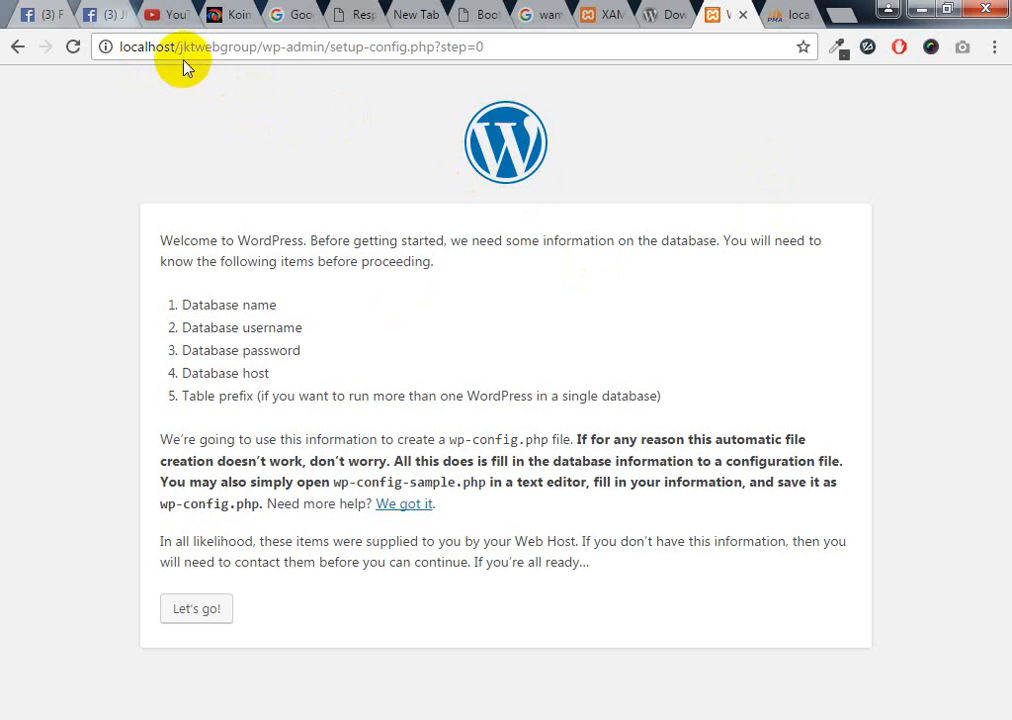
{"action": "left_click_drag", "start_coordinate": [180, 47], "coordinate": [256, 54]}
{"action": "right_click", "coordinate": [240, 53]}
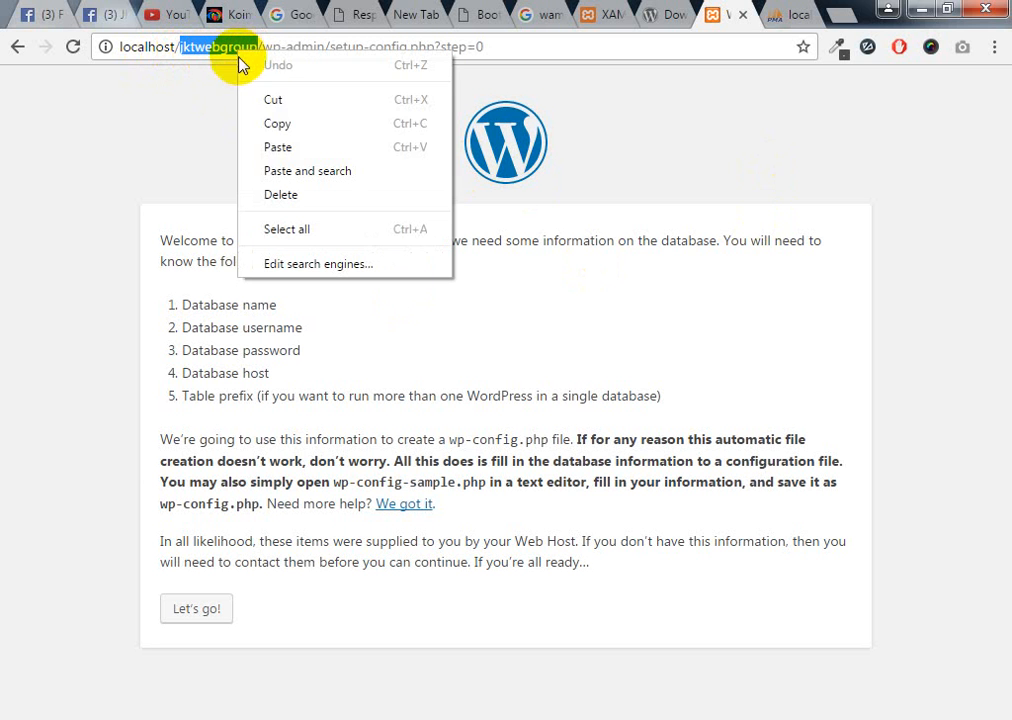
{"action": "left_click", "coordinate": [278, 124]}
{"action": "left_click", "coordinate": [788, 14]}
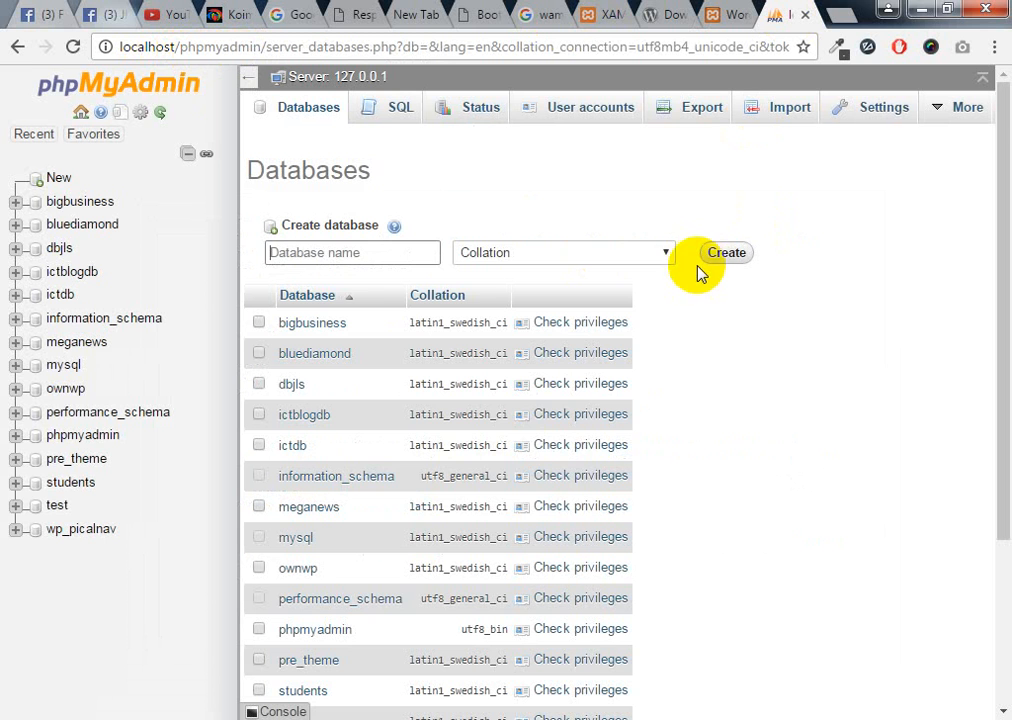
Paste jktwebgroup as the database name, create the database, and open it
{"action": "right_click", "coordinate": [336, 259]}
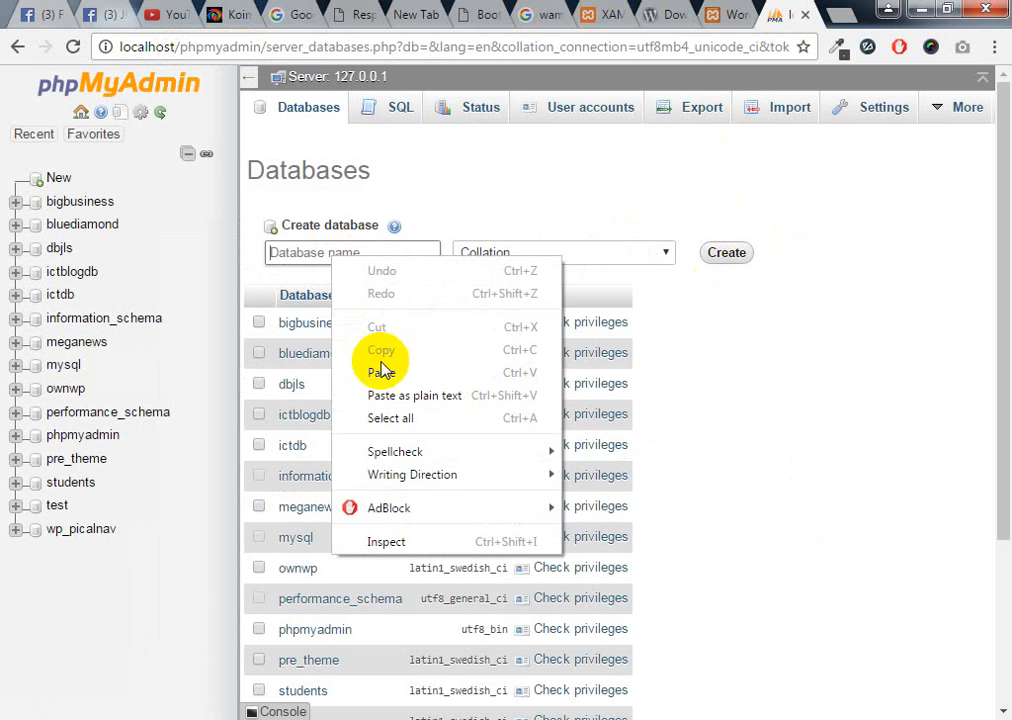
{"action": "left_click", "coordinate": [385, 376]}
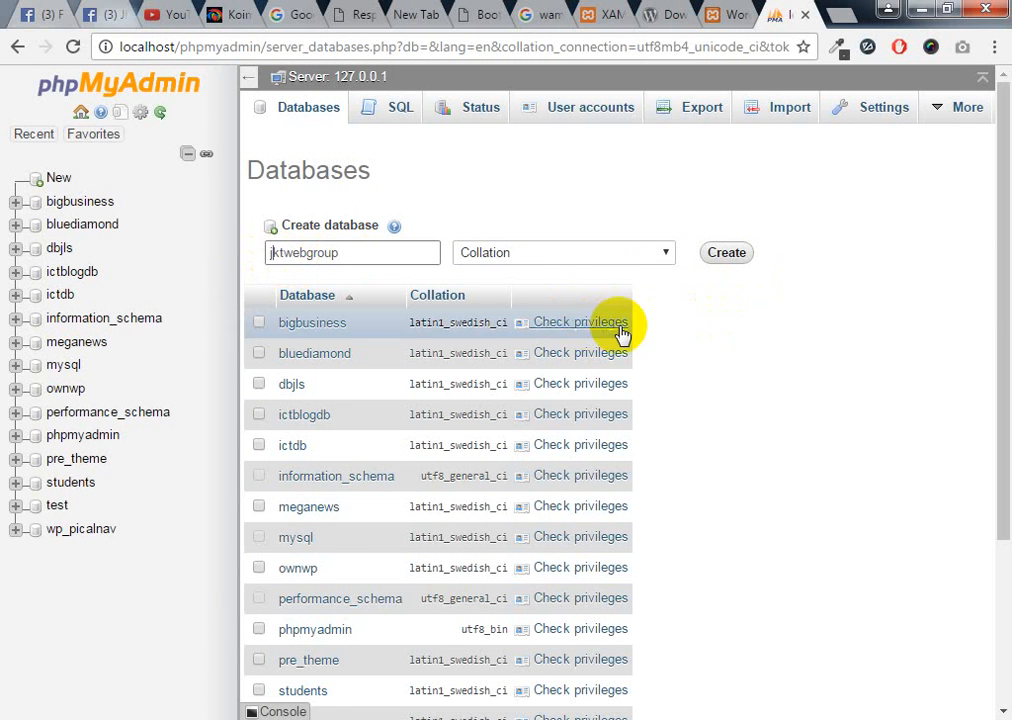
{"action": "left_click", "coordinate": [262, 253]}
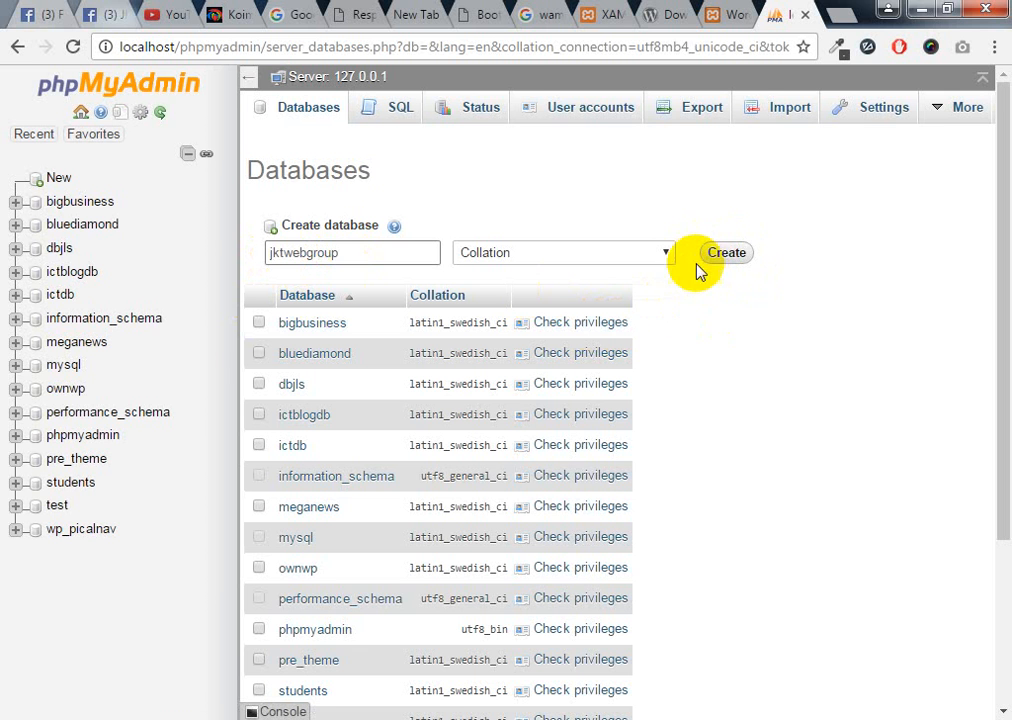
{"action": "left_click", "coordinate": [724, 256]}
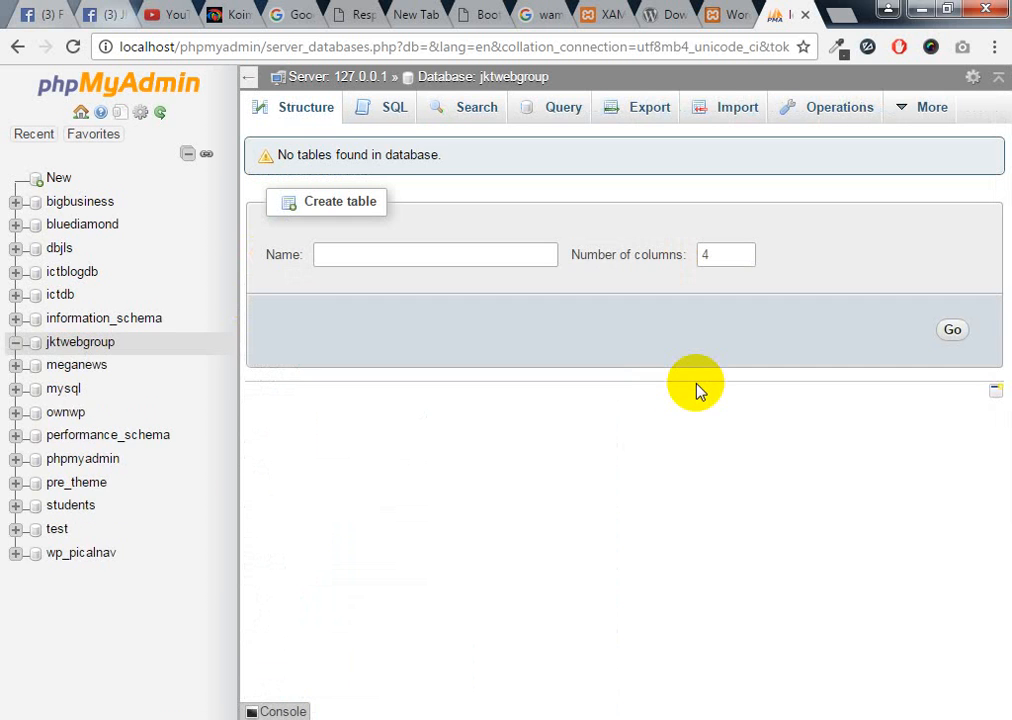
{"action": "left_click", "coordinate": [75, 350]}
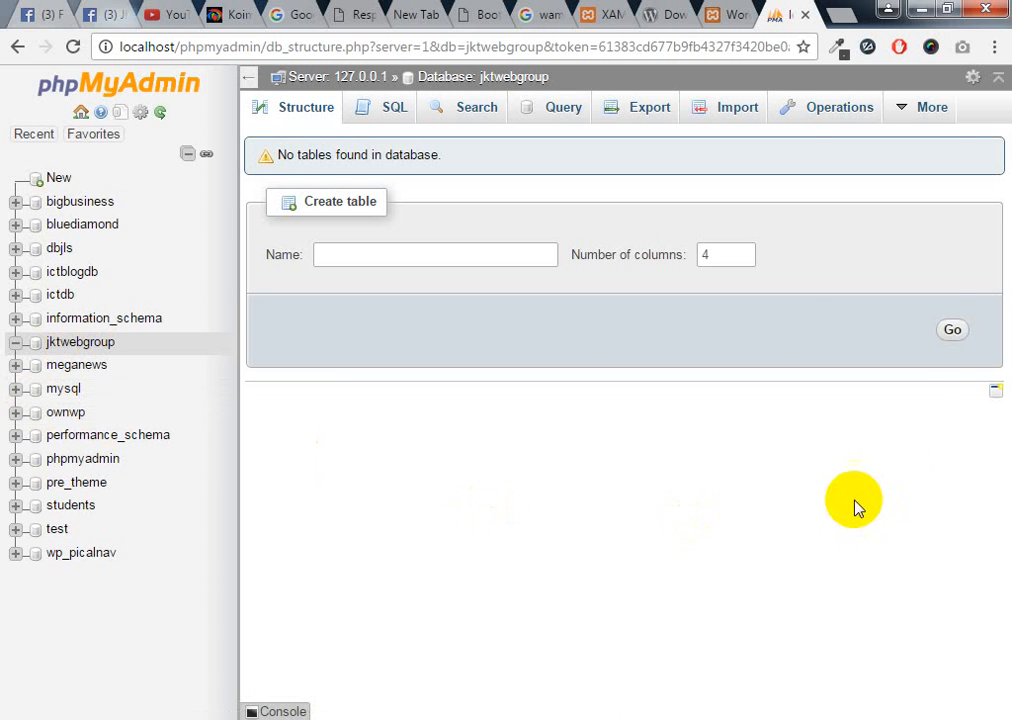
{"action": "mouse_move", "coordinate": [938, 110]}
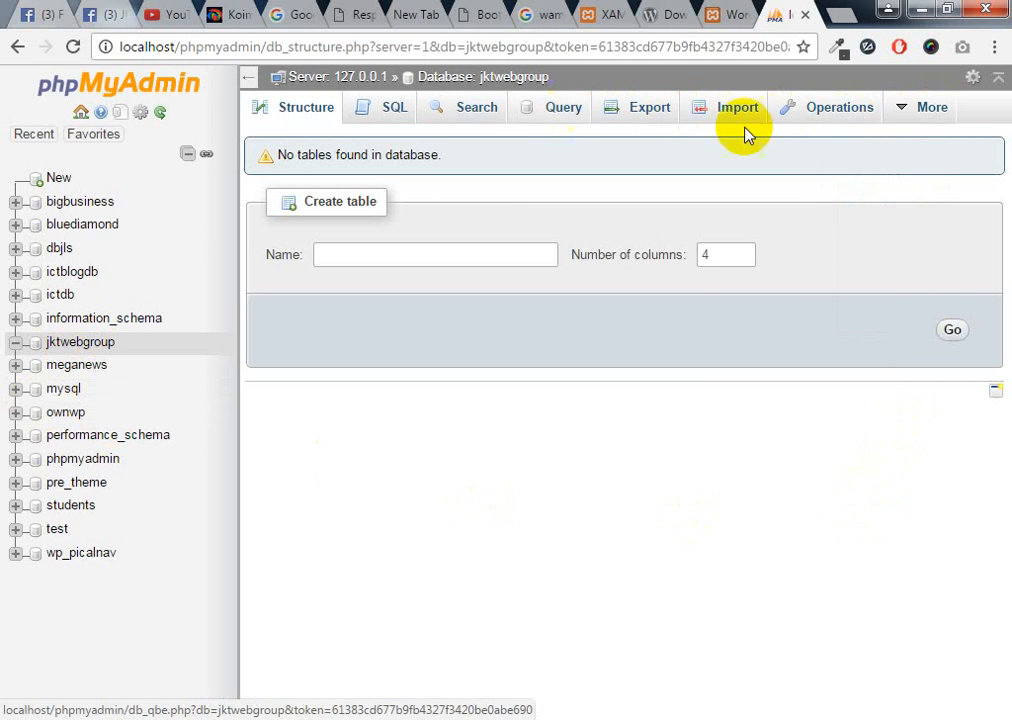
{"action": "mouse_move", "coordinate": [953, 133]}
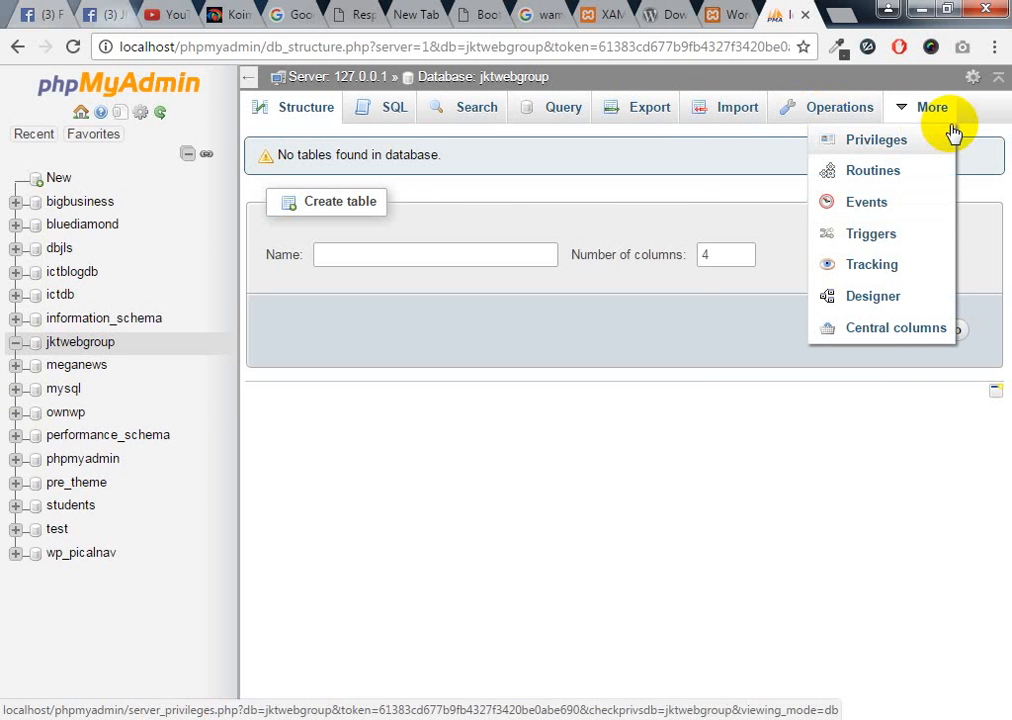
Open the jktwebgroup Privileges page listing the user accounts with access
{"action": "left_click", "coordinate": [895, 152]}
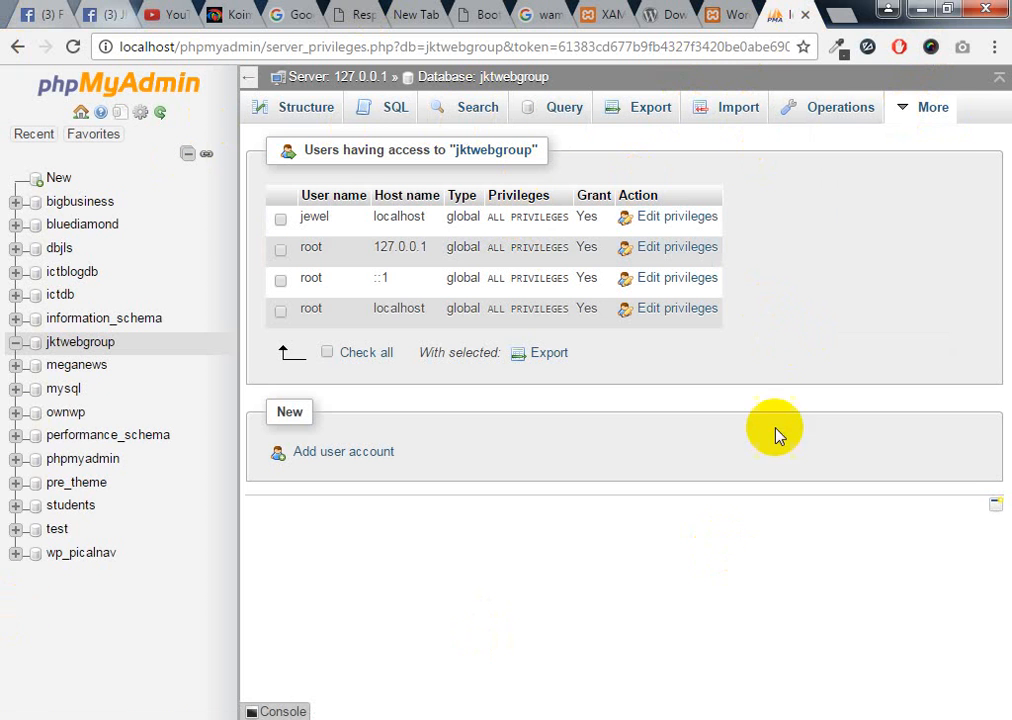
{"action": "mouse_move", "coordinate": [910, 107]}
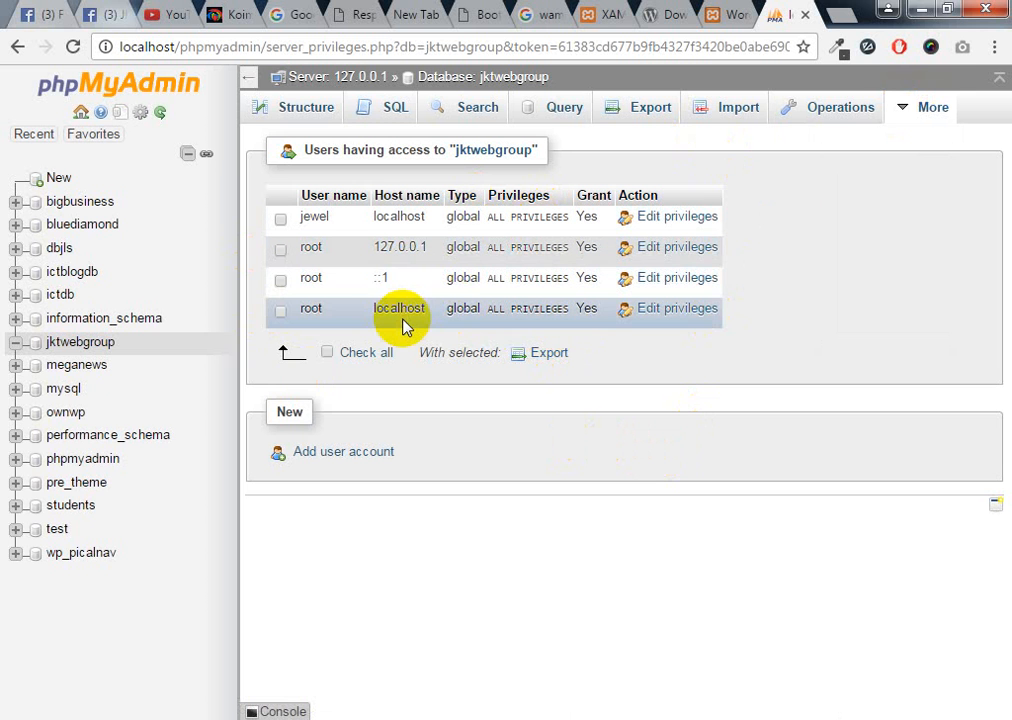
{"action": "left_click", "coordinate": [654, 284]}
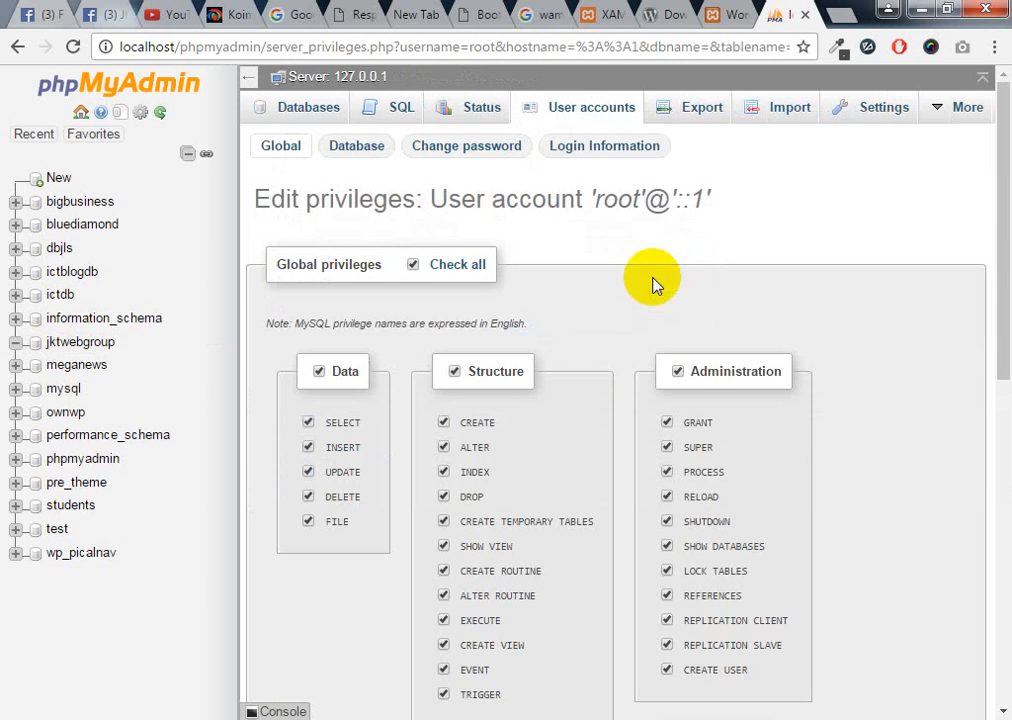
{"action": "scroll", "coordinate": [565, 515], "scroll_direction": "down", "scroll_amount": 7}
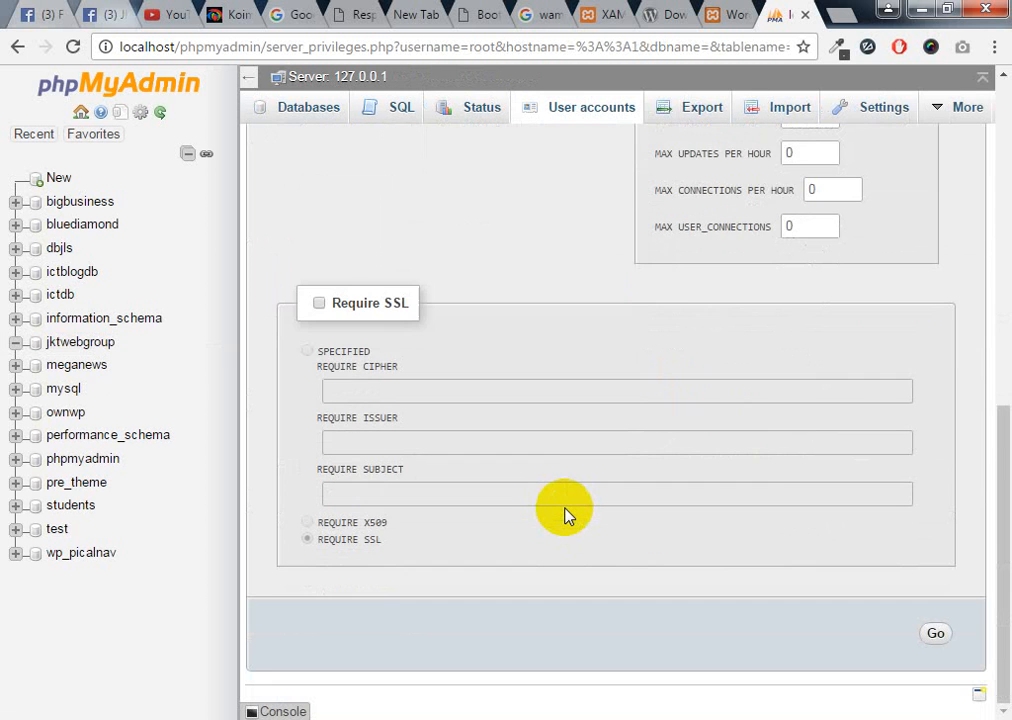
{"action": "scroll", "coordinate": [565, 515], "scroll_direction": "up", "scroll_amount": 8}
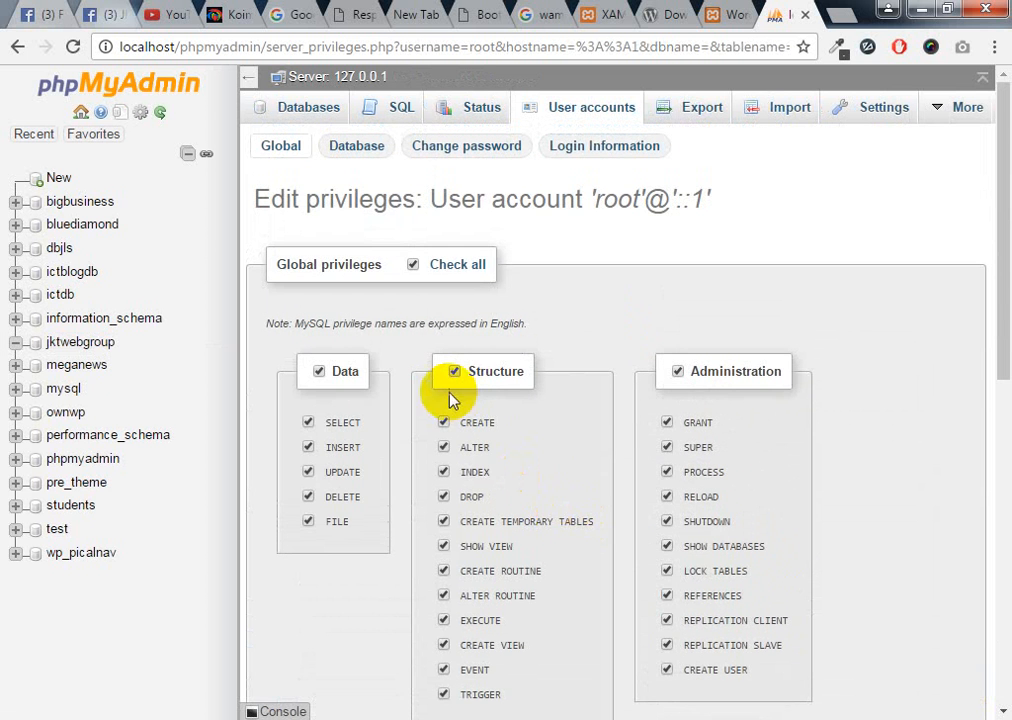
{"action": "left_click", "coordinate": [19, 52]}
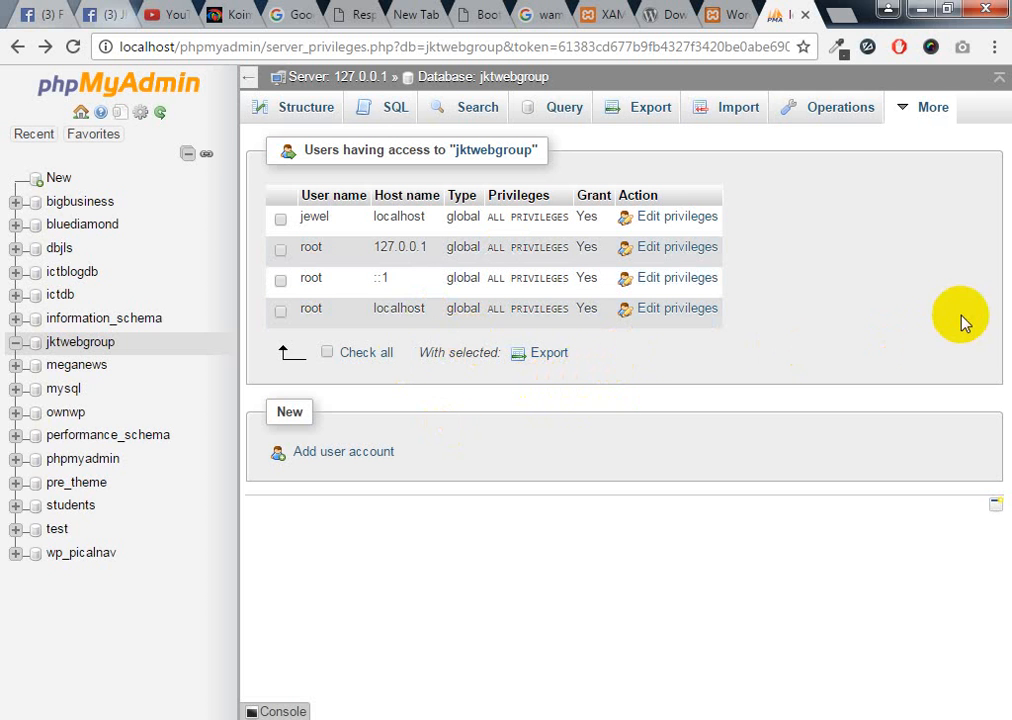
Start a new user account, entering a user name with host set to localhost
{"action": "mouse_move", "coordinate": [920, 112]}
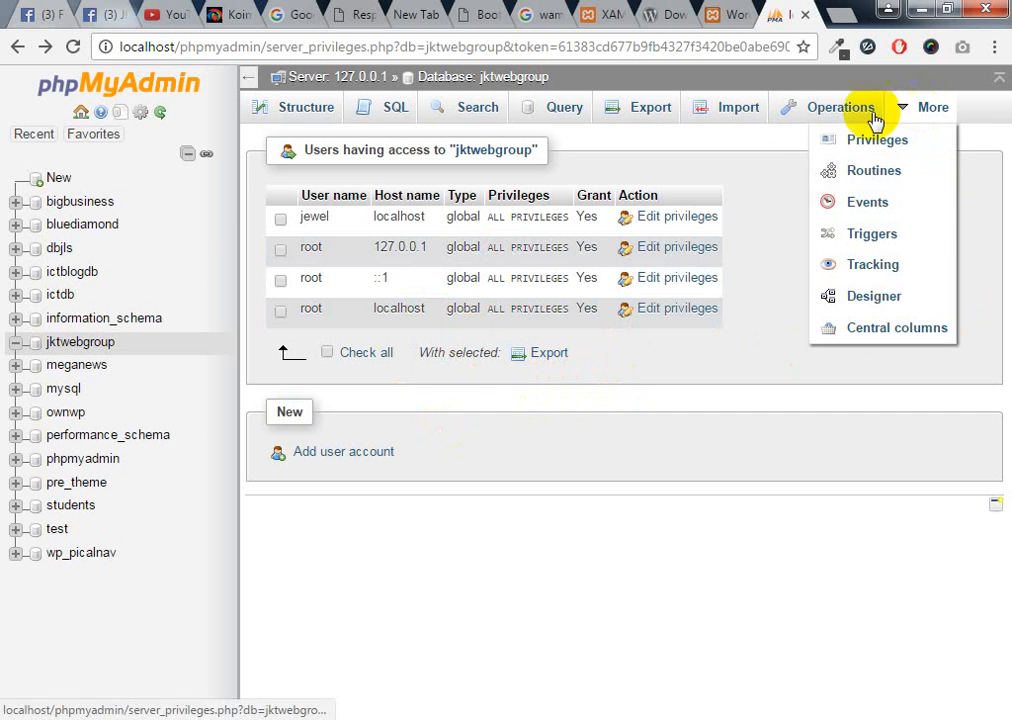
{"action": "left_click", "coordinate": [340, 458]}
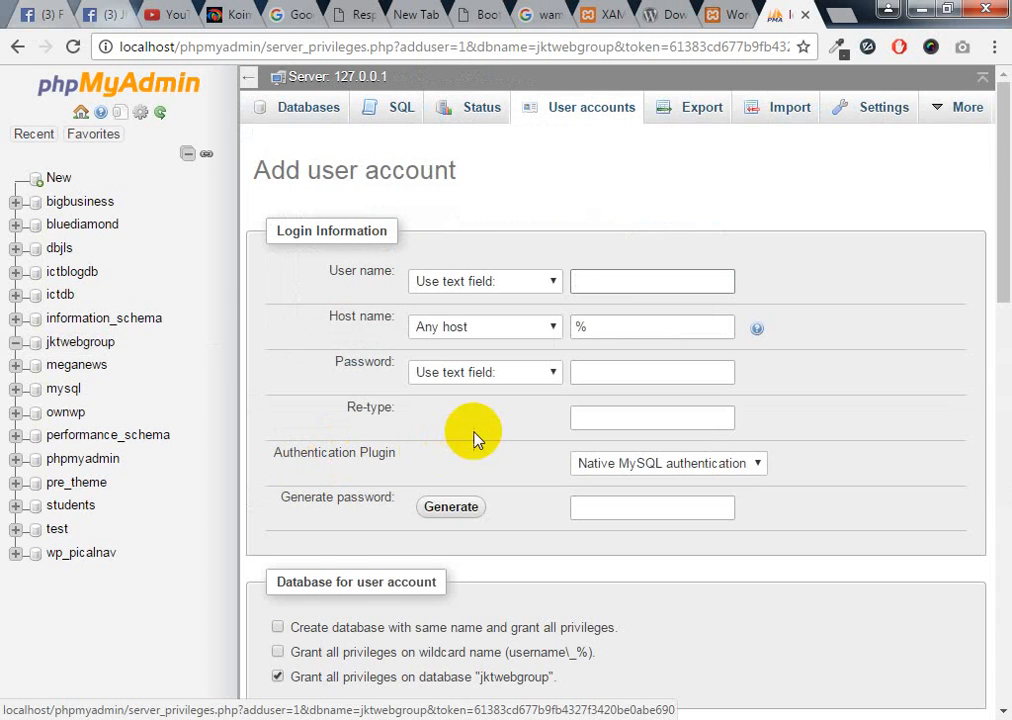
{"action": "left_click", "coordinate": [617, 280]}
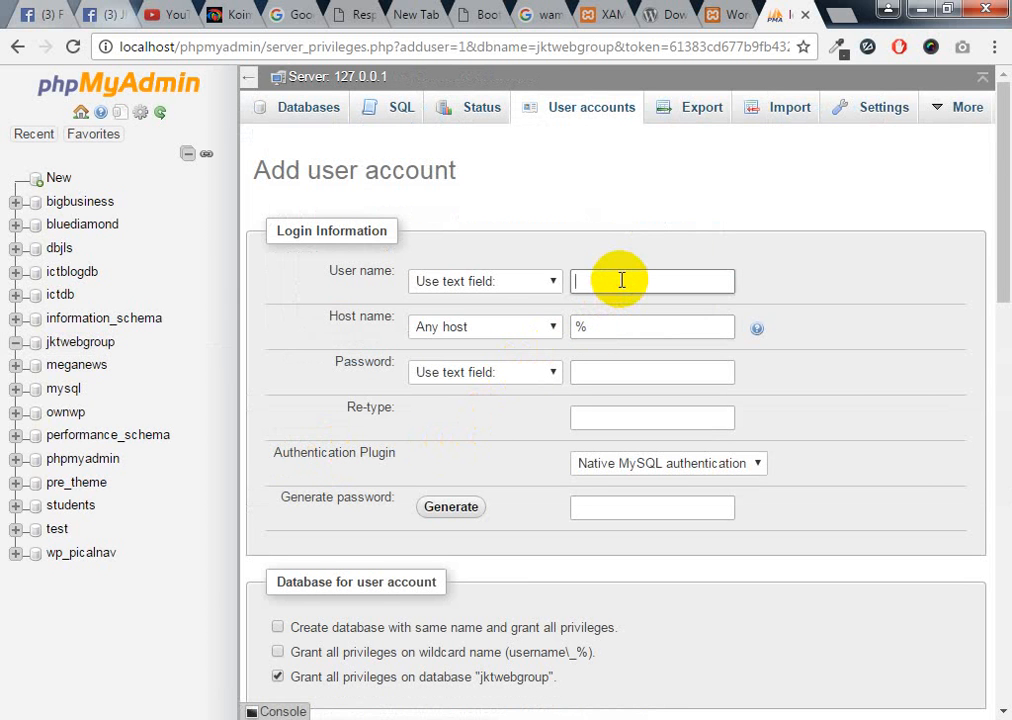
{"action": "type", "text": "amitumi"}
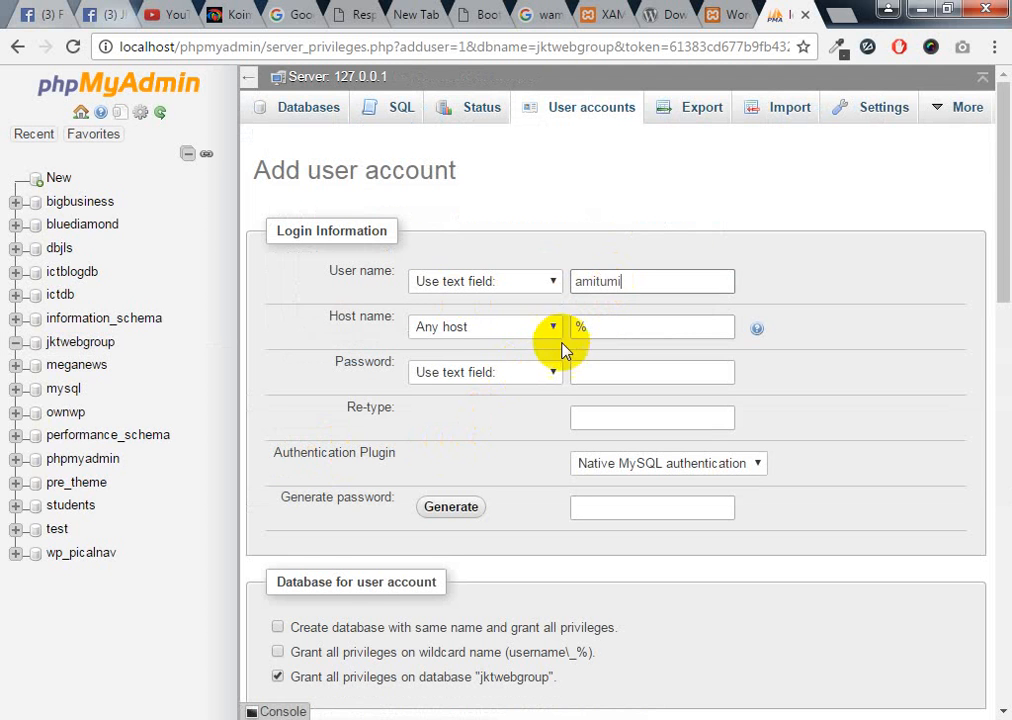
{"action": "left_click", "coordinate": [498, 330]}
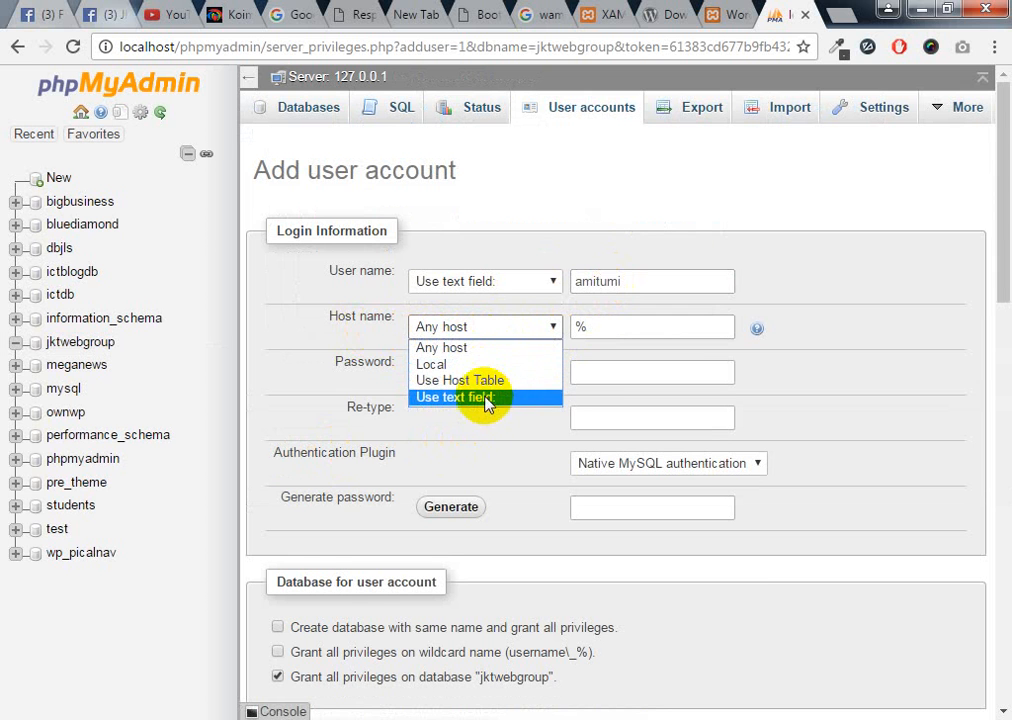
{"action": "left_click", "coordinate": [458, 364]}
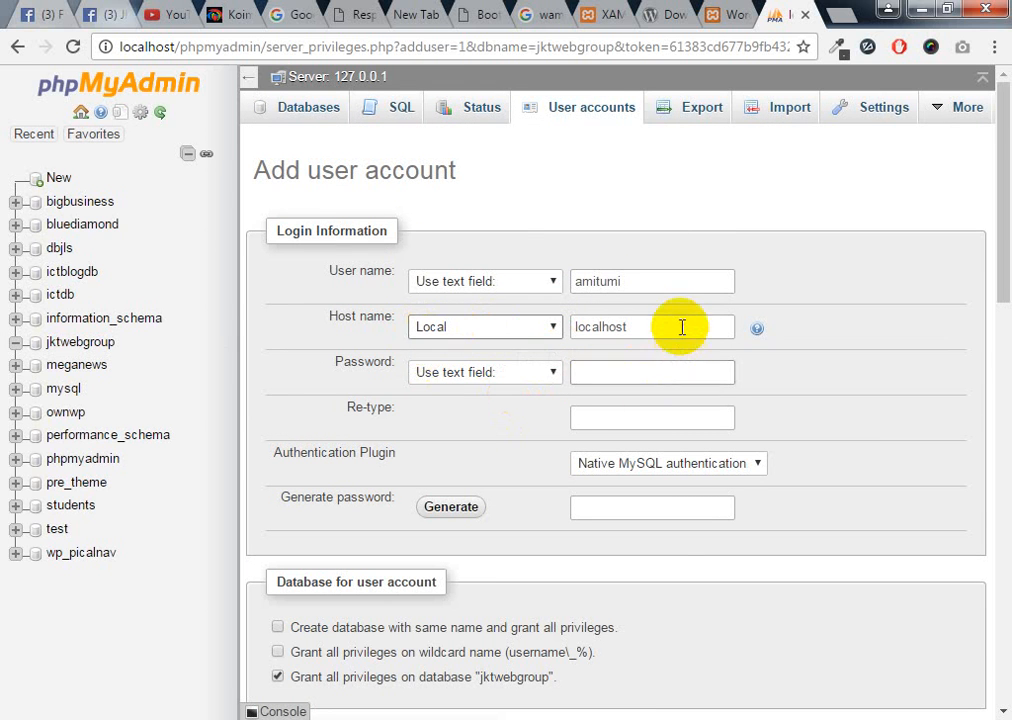
{"action": "left_click", "coordinate": [648, 328]}
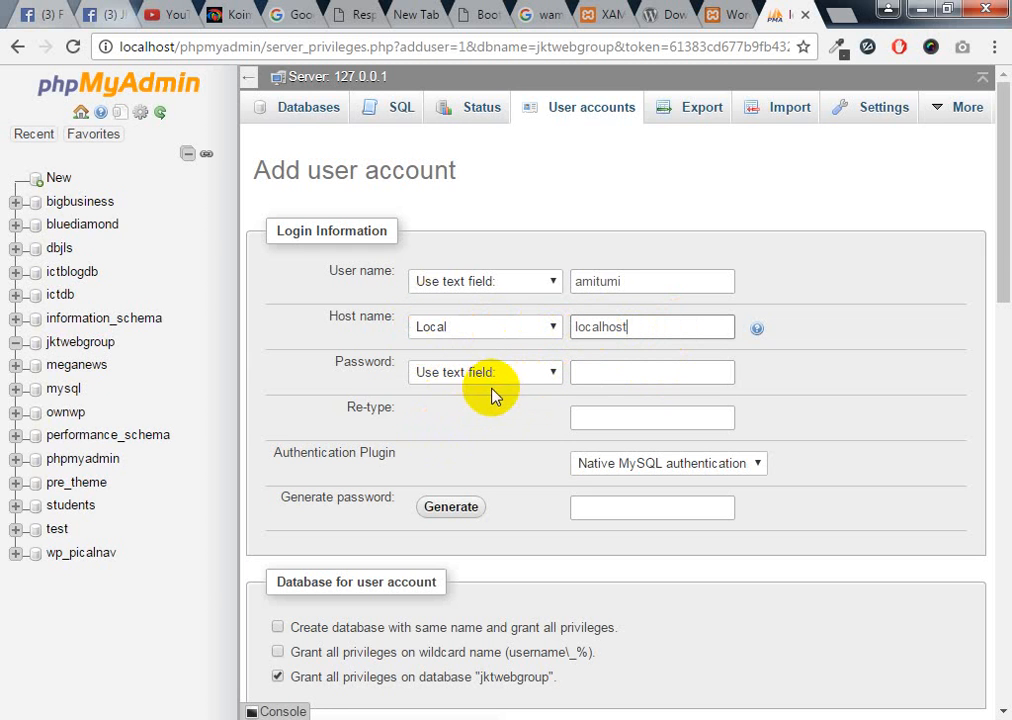
Type the account password in both Password and Re-type fields
{"action": "left_click", "coordinate": [531, 376]}
{"action": "left_click", "coordinate": [530, 410]}
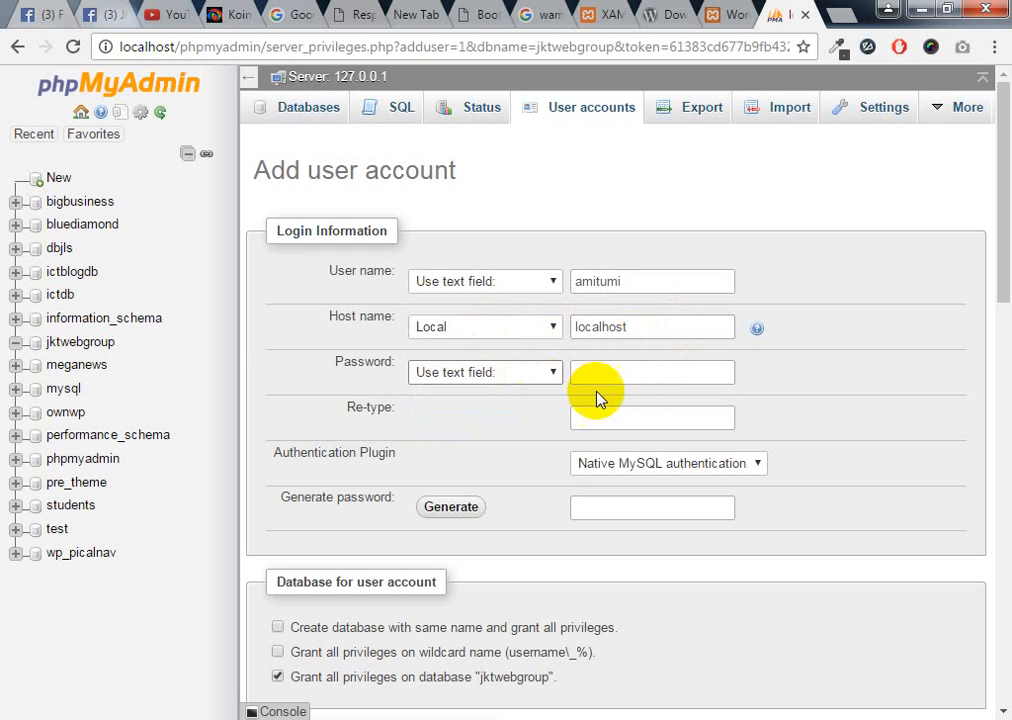
{"action": "left_click", "coordinate": [630, 372]}
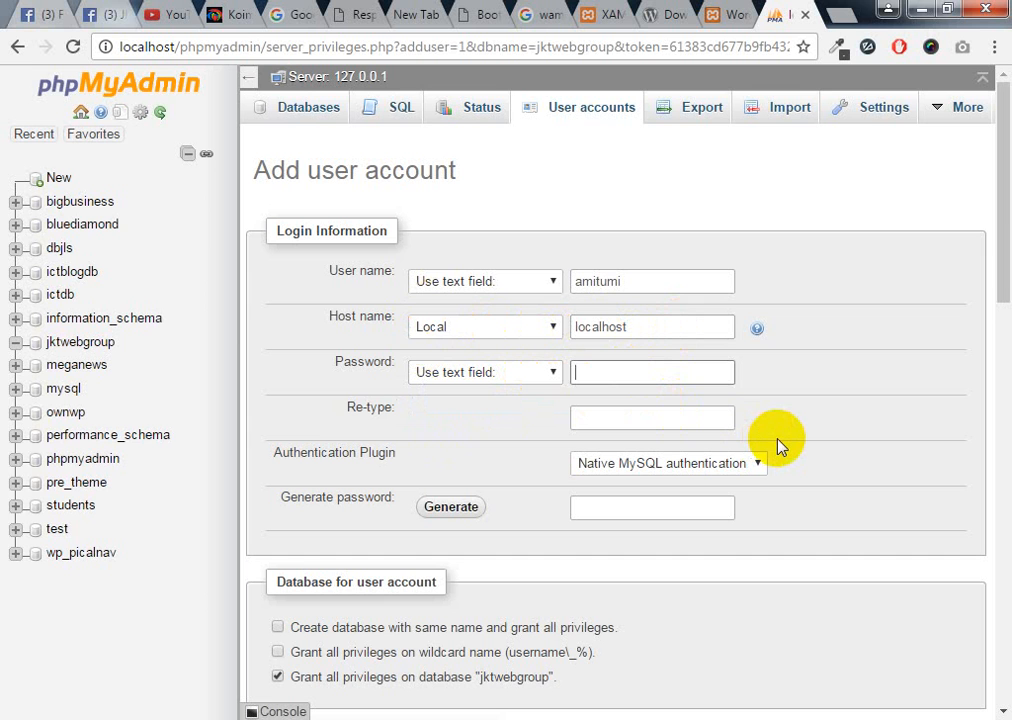
{"action": "type", "text": "12345"}
{"action": "left_click", "coordinate": [578, 416]}
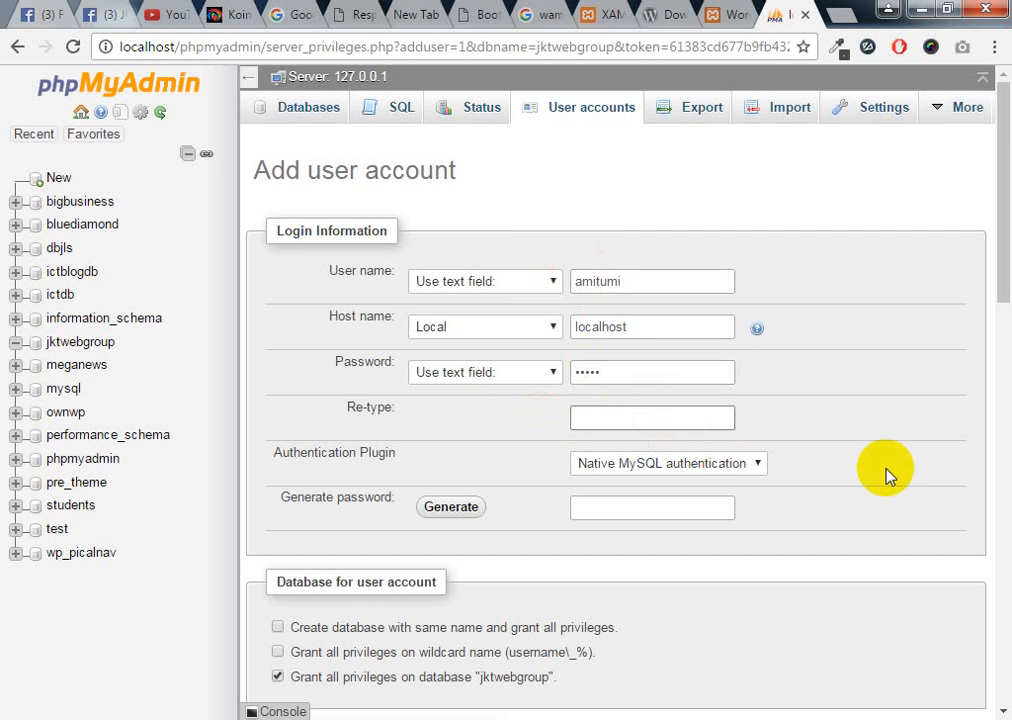
{"action": "type", "text": "12345"}
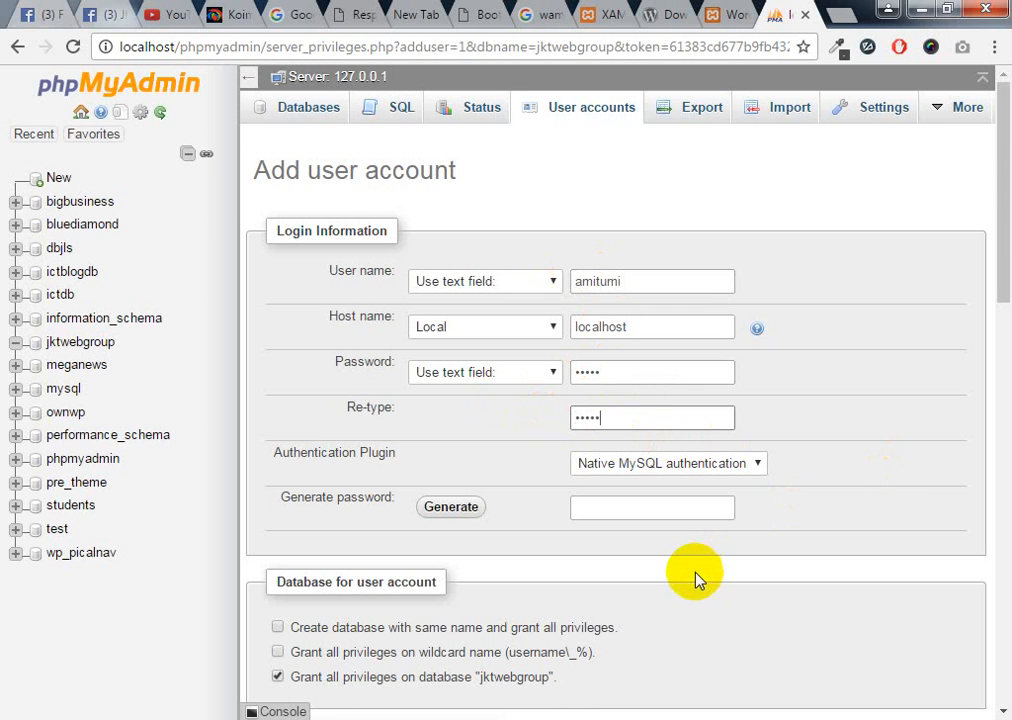
{"action": "scroll", "coordinate": [527, 577], "scroll_direction": "down", "scroll_amount": 1}
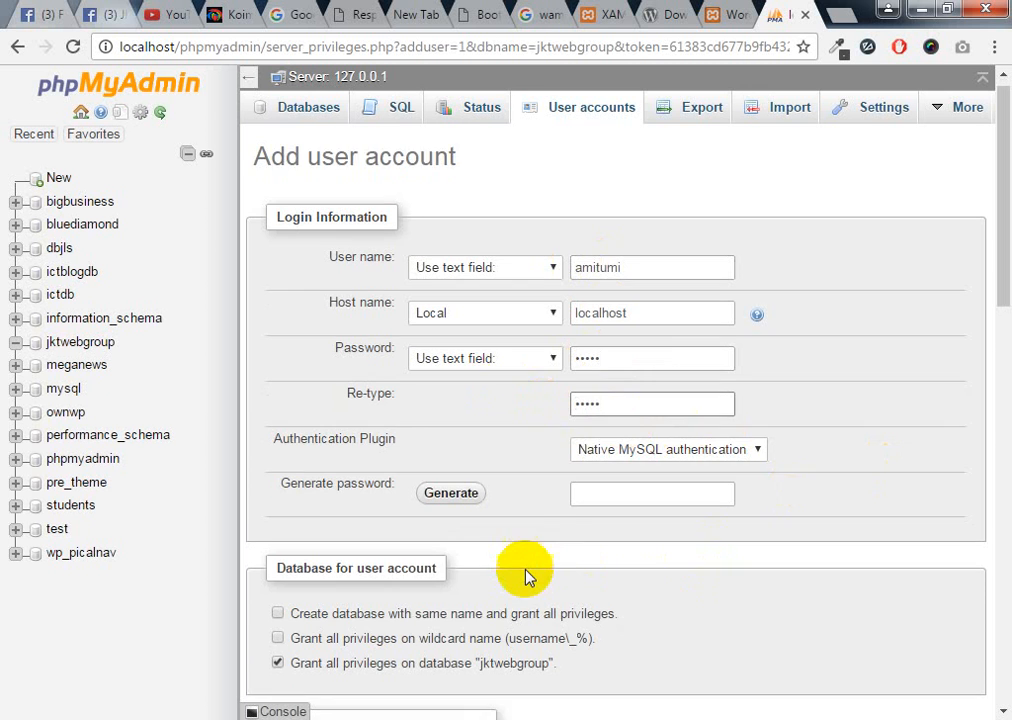
Tick Check all under Global privileges to grant every Data, Structure and Administration privilege
{"action": "scroll", "coordinate": [527, 577], "scroll_direction": "down", "scroll_amount": 3}
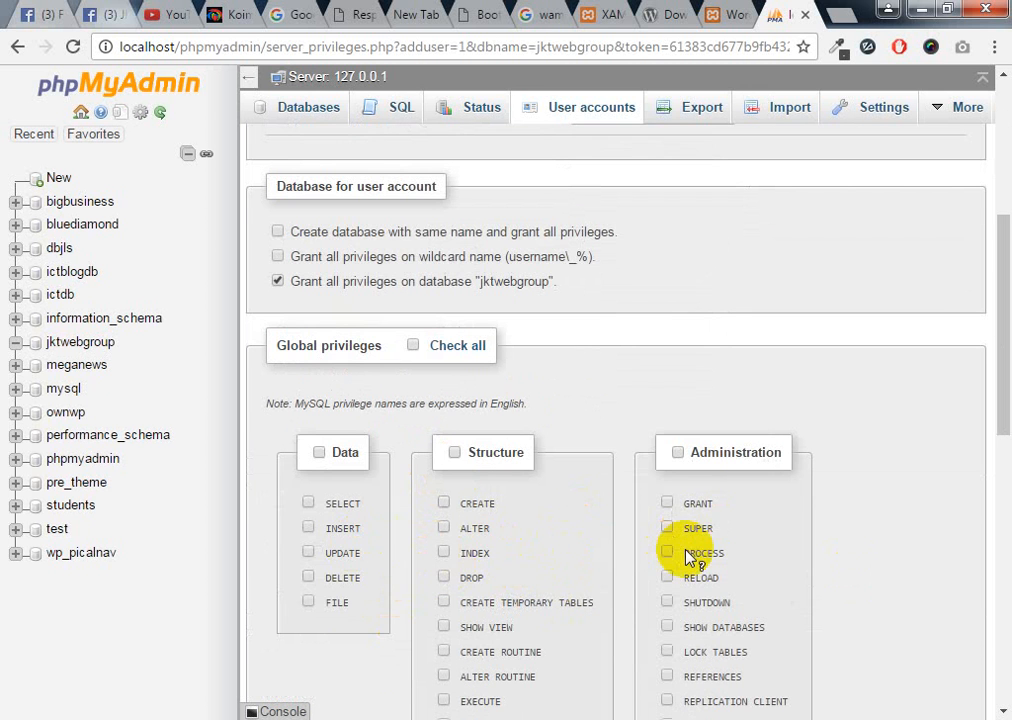
{"action": "scroll", "coordinate": [688, 557], "scroll_direction": "up", "scroll_amount": 4}
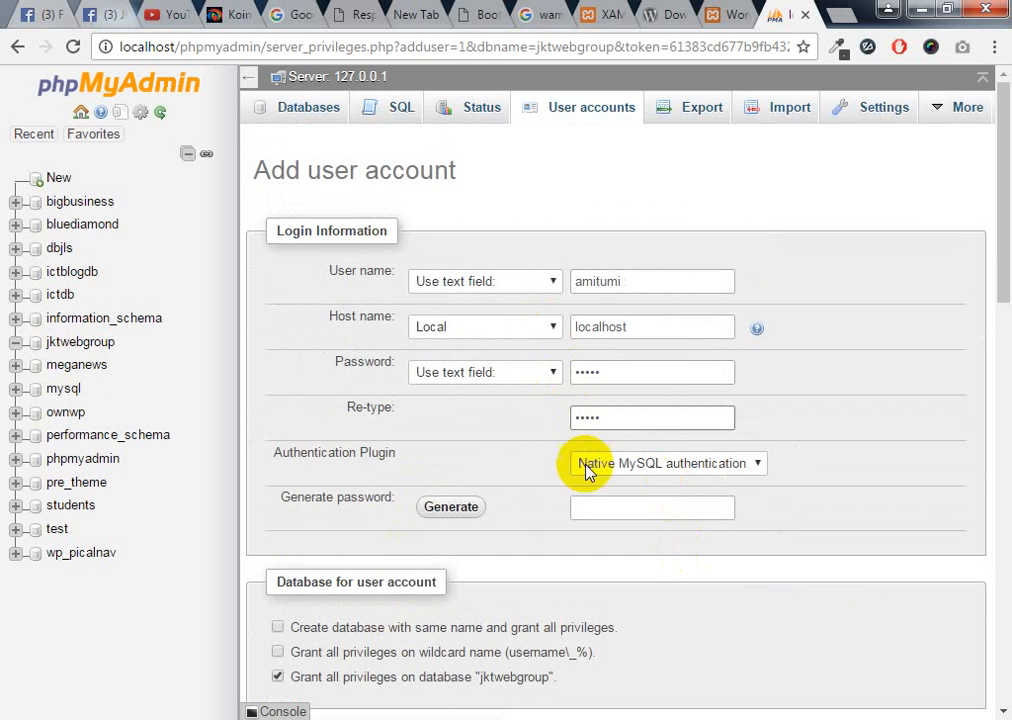
{"action": "scroll", "coordinate": [587, 472], "scroll_direction": "down", "scroll_amount": 5}
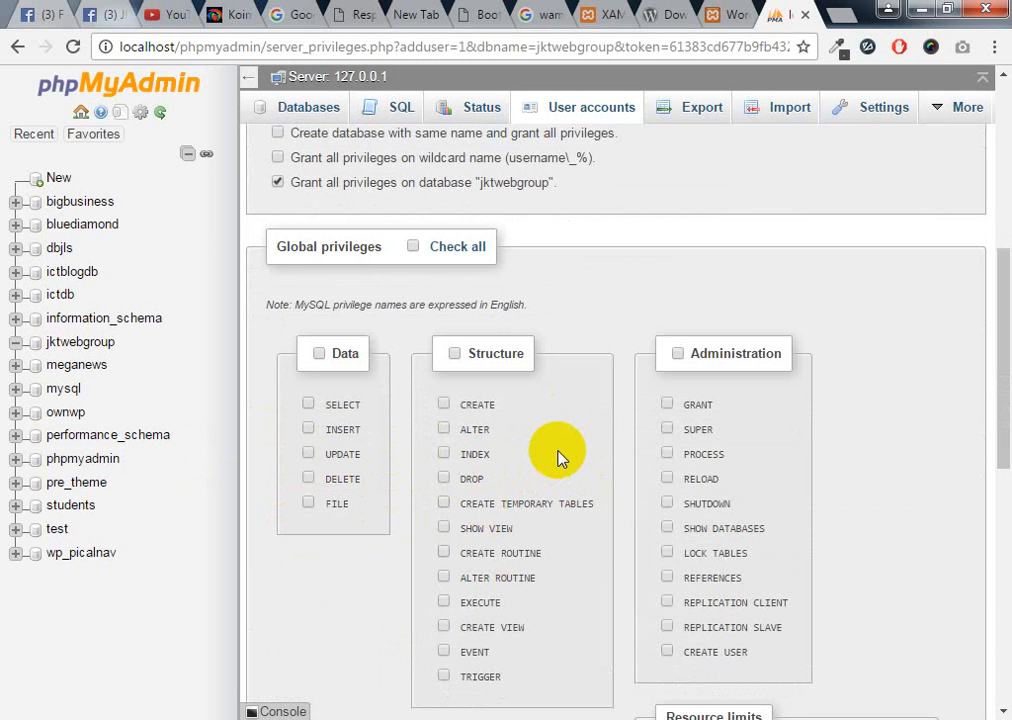
{"action": "scroll", "coordinate": [520, 448], "scroll_direction": "up", "scroll_amount": 1}
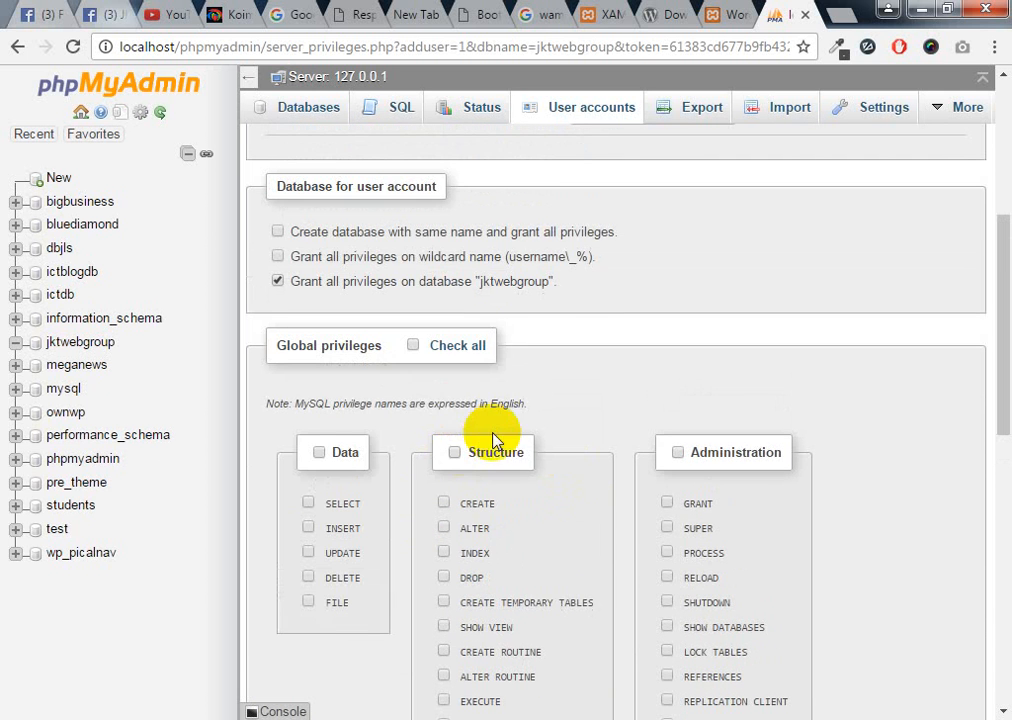
{"action": "scroll", "coordinate": [640, 336], "scroll_direction": "up", "scroll_amount": 4}
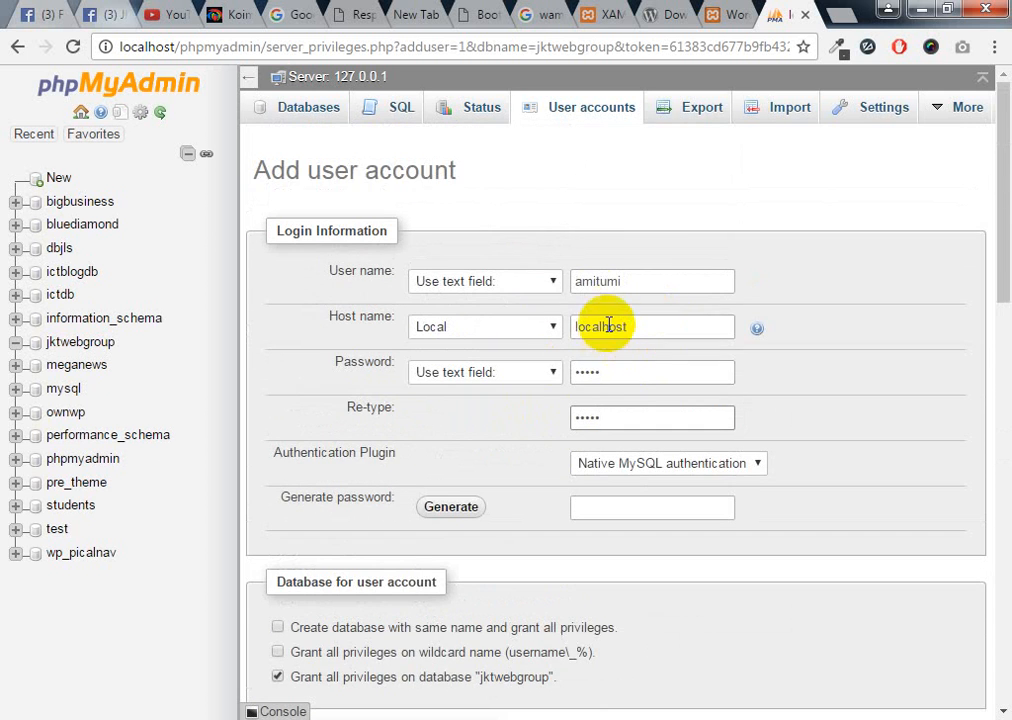
{"action": "scroll", "coordinate": [626, 583], "scroll_direction": "down", "scroll_amount": 4}
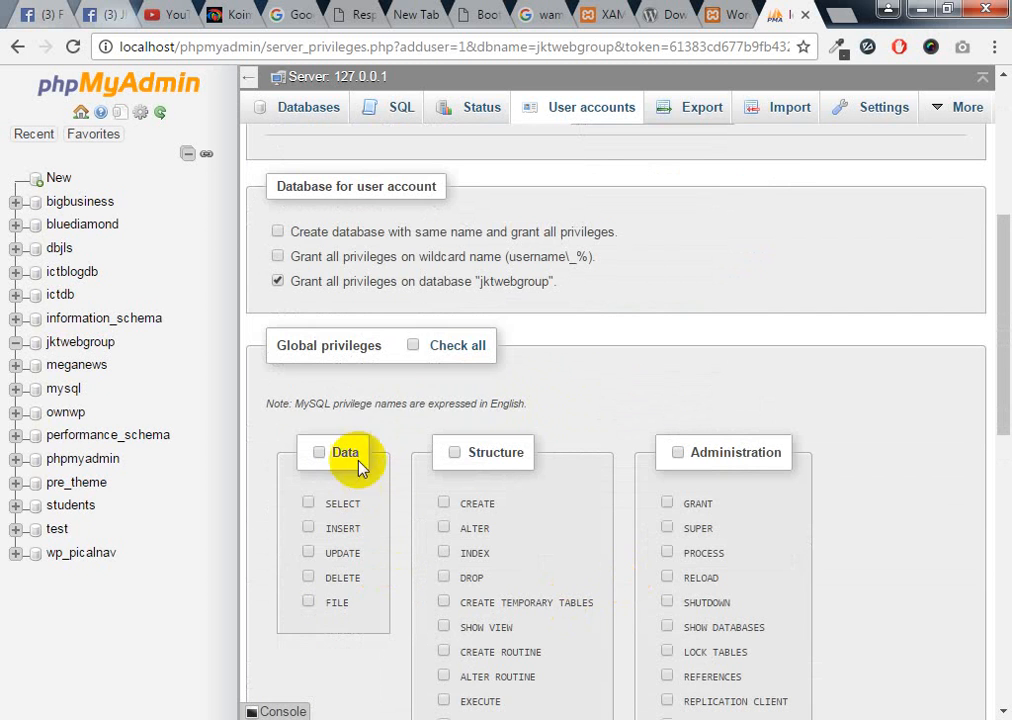
{"action": "left_click", "coordinate": [413, 347]}
{"action": "scroll", "coordinate": [636, 640], "scroll_direction": "down", "scroll_amount": 3}
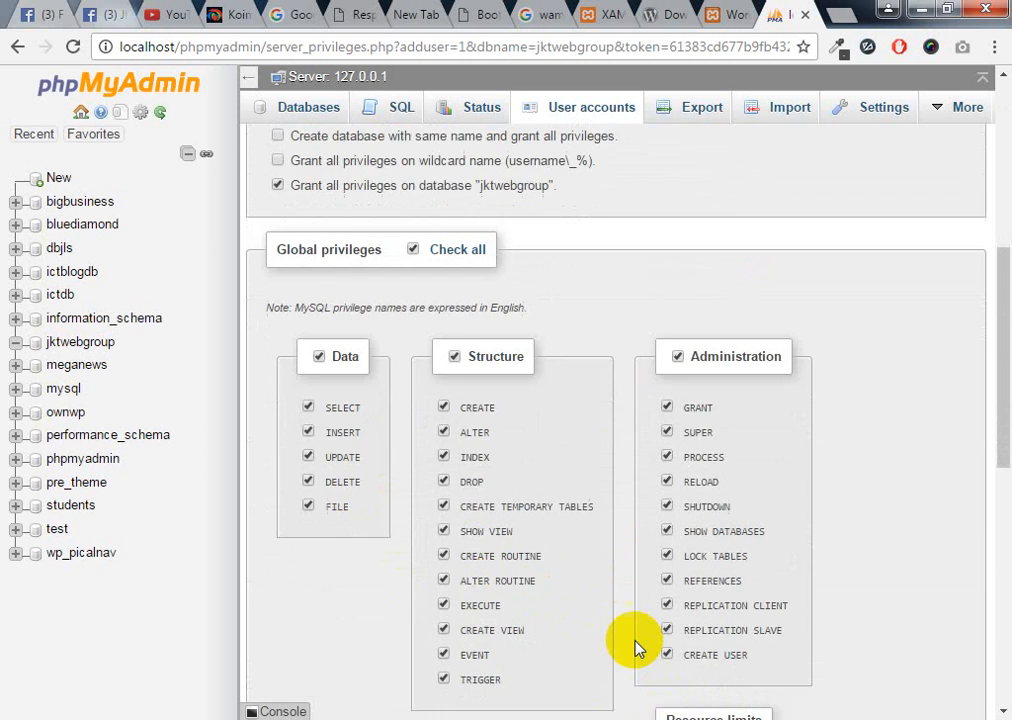
{"action": "scroll", "coordinate": [632, 635], "scroll_direction": "down", "scroll_amount": 3}
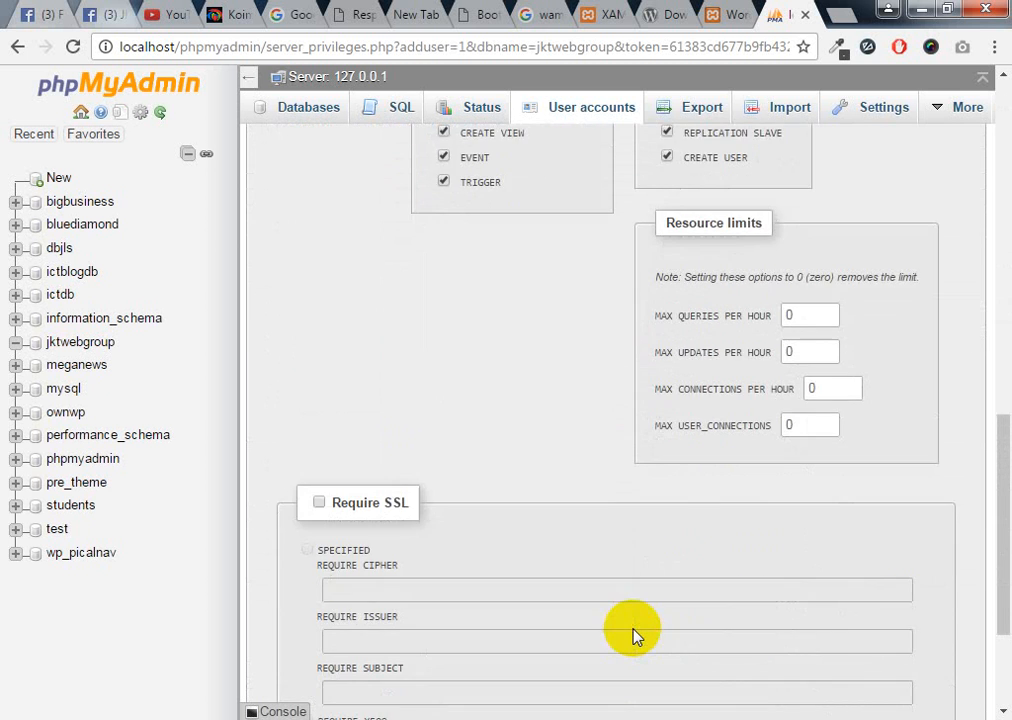
{"action": "scroll", "coordinate": [632, 635], "scroll_direction": "down", "scroll_amount": 2}
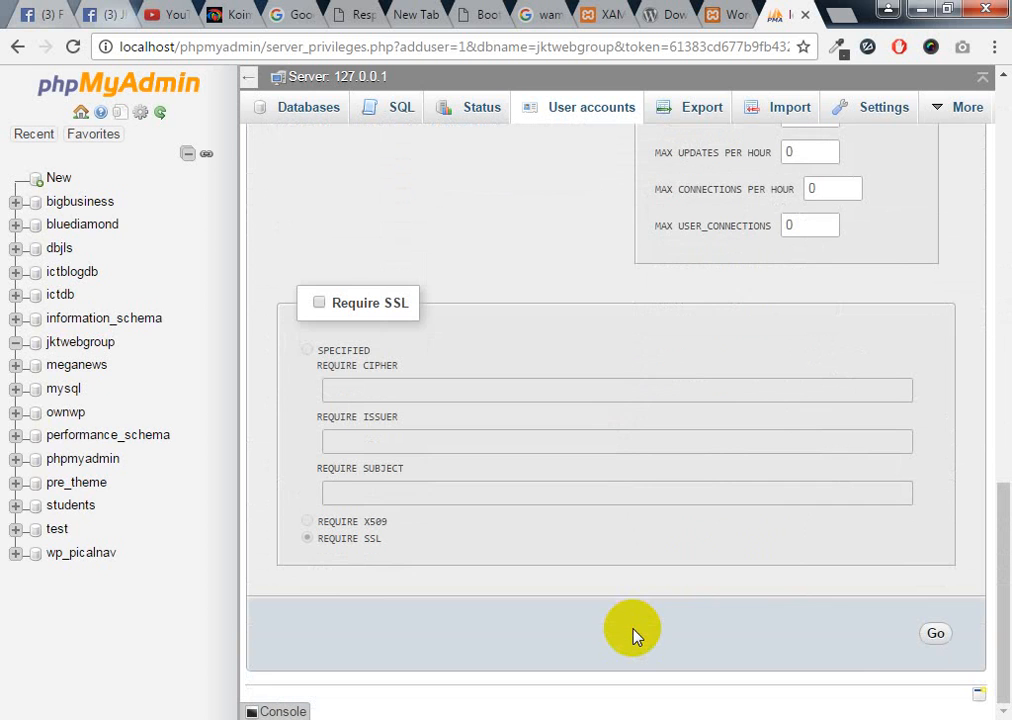
Add the new localhost user, view its global privileges, then open the bigbusiness database's tables
{"action": "left_click", "coordinate": [937, 636]}
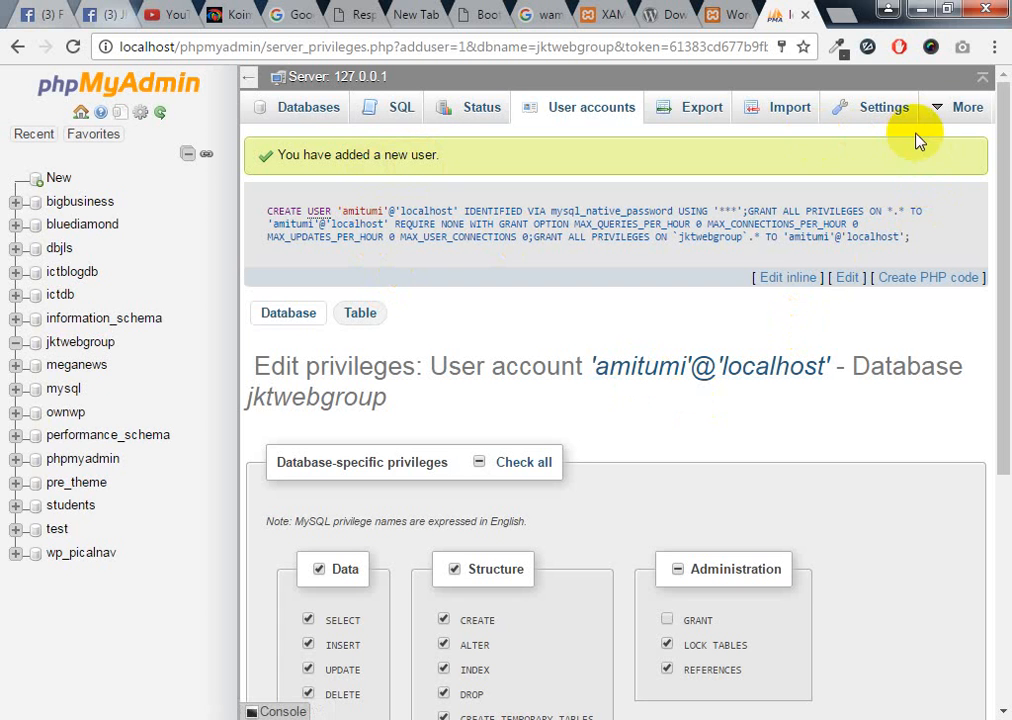
{"action": "mouse_move", "coordinate": [944, 115]}
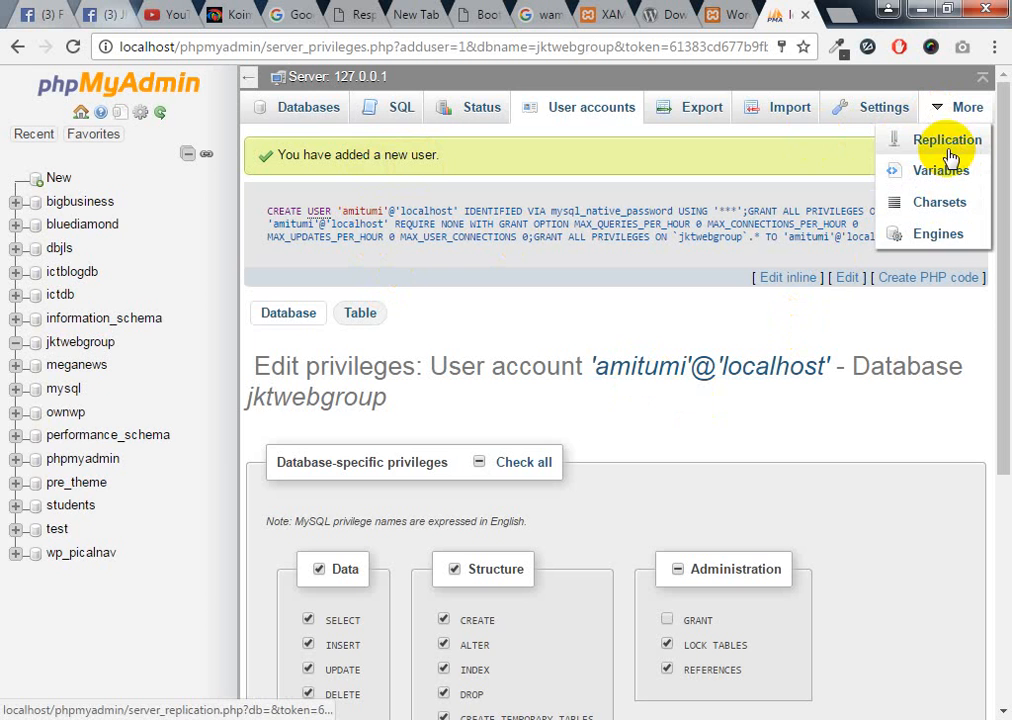
{"action": "left_click", "coordinate": [762, 385]}
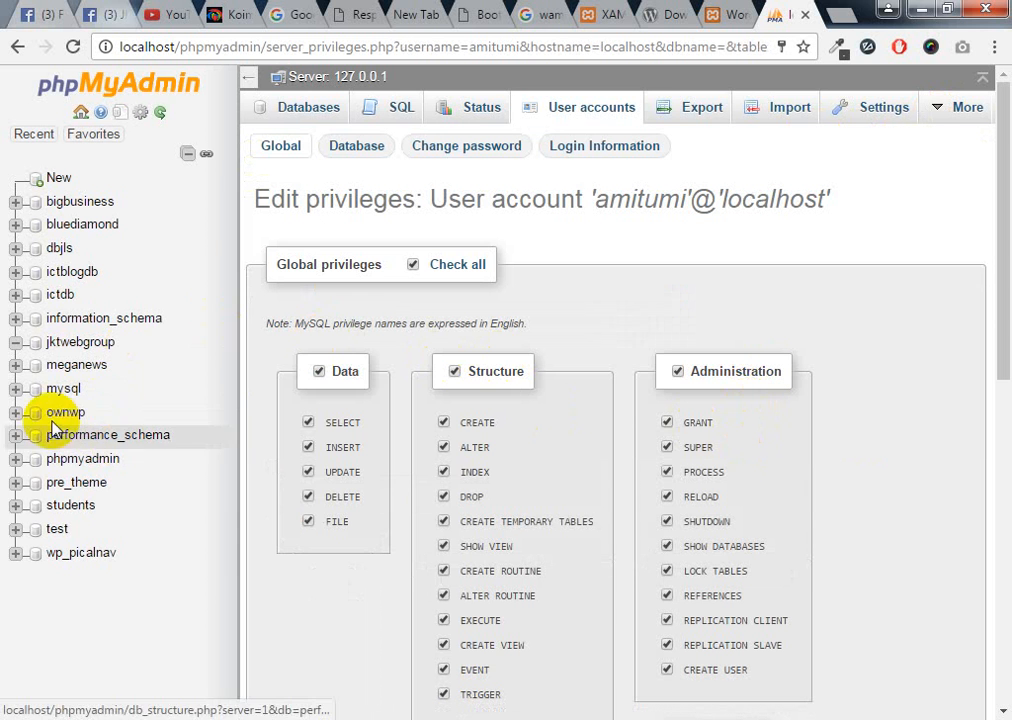
{"action": "left_click", "coordinate": [63, 205]}
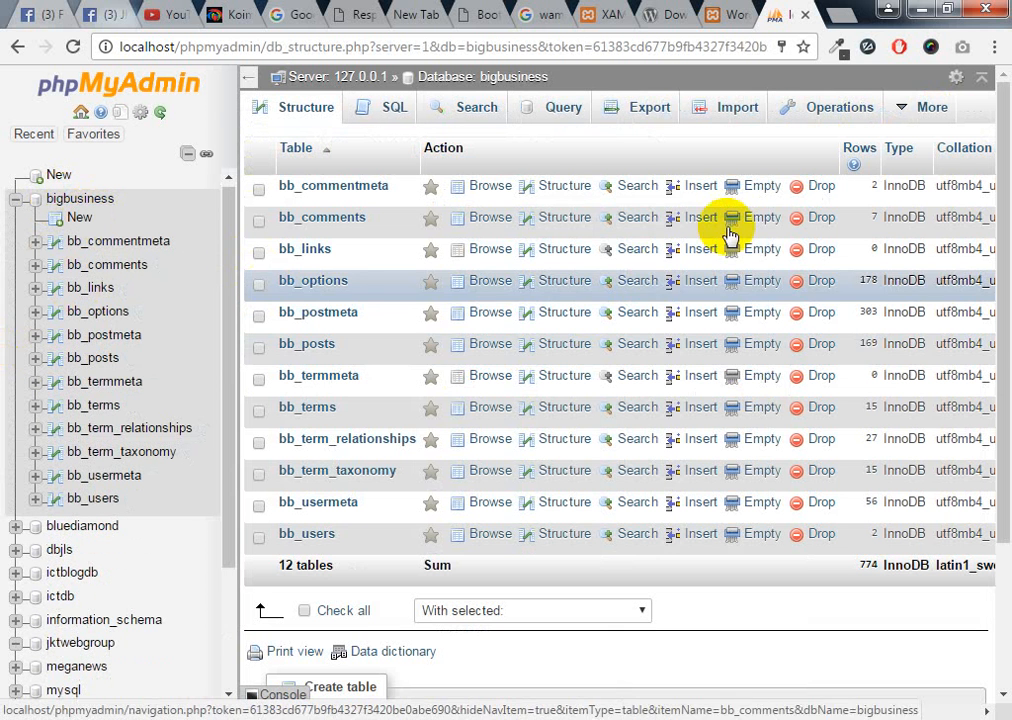
{"action": "mouse_move", "coordinate": [904, 108]}
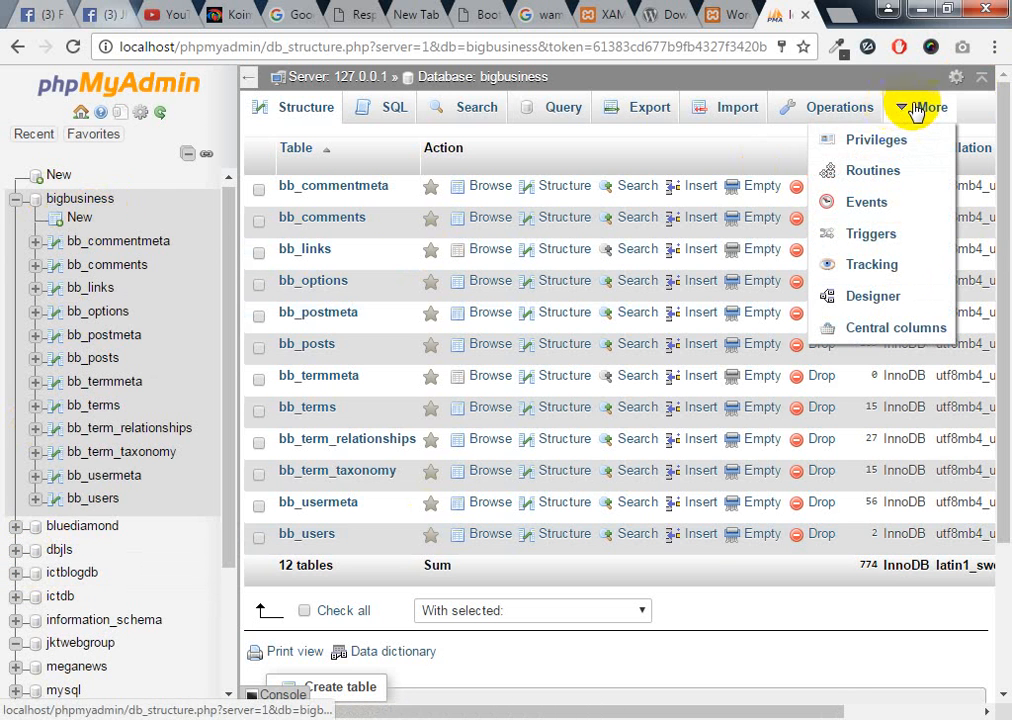
Review the bigbusiness user accounts, highlighting the root user names, then go back to the WordPress tab
{"action": "left_click", "coordinate": [885, 150]}
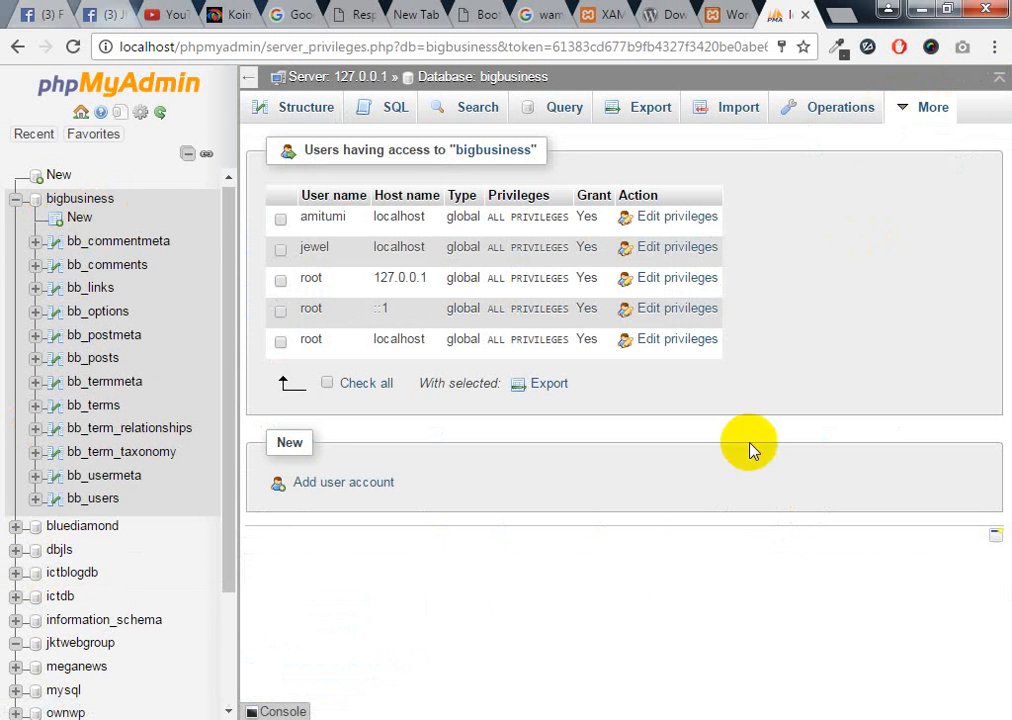
{"action": "left_click", "coordinate": [307, 217]}
{"action": "left_click_drag", "start_coordinate": [307, 217], "coordinate": [343, 217]}
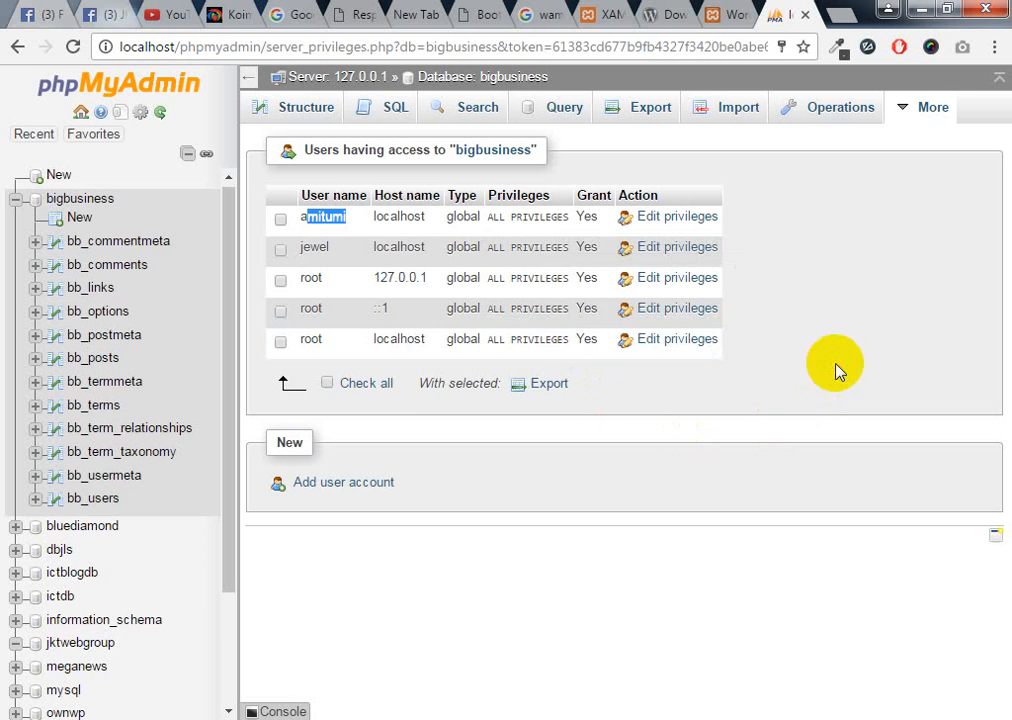
{"action": "left_click", "coordinate": [395, 440]}
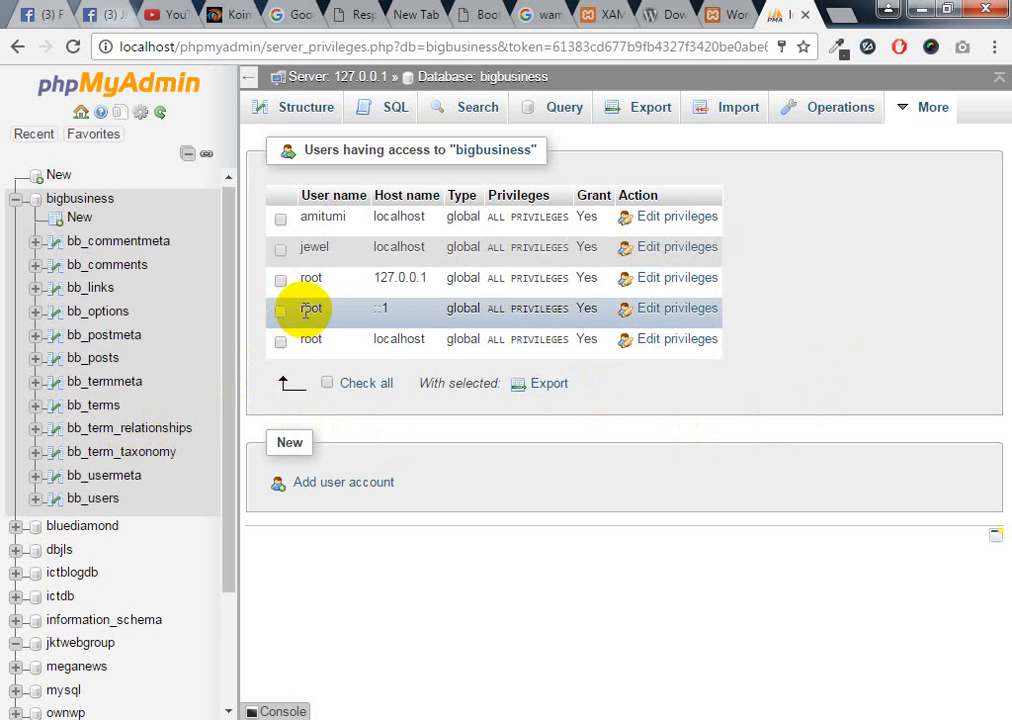
{"action": "left_click_drag", "start_coordinate": [296, 310], "coordinate": [325, 309]}
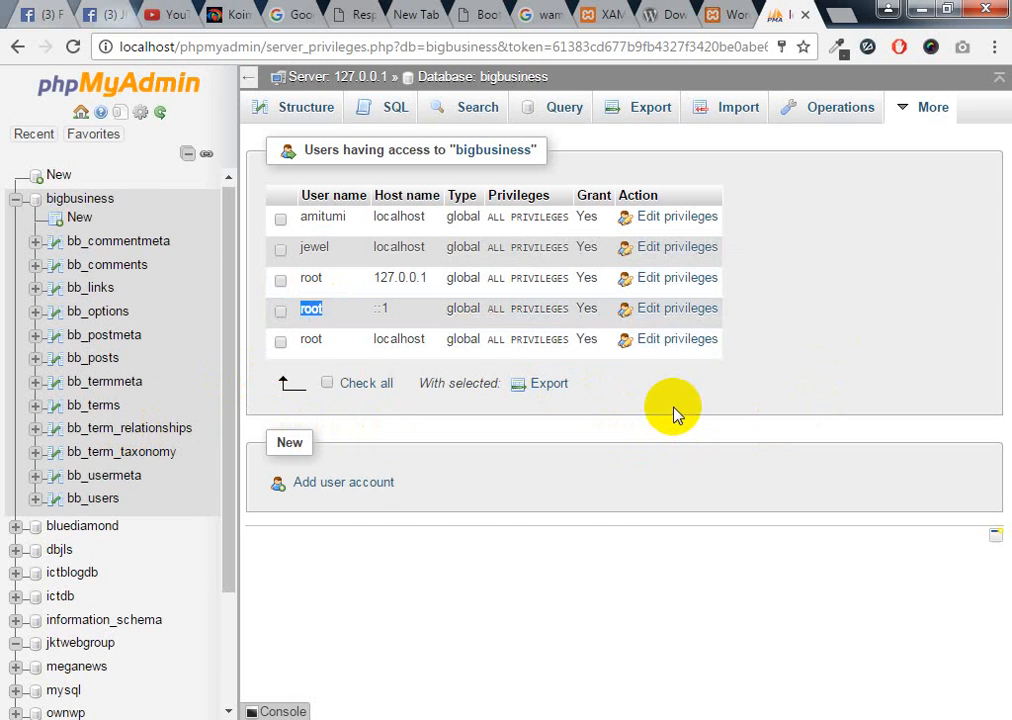
{"action": "left_click", "coordinate": [724, 14]}
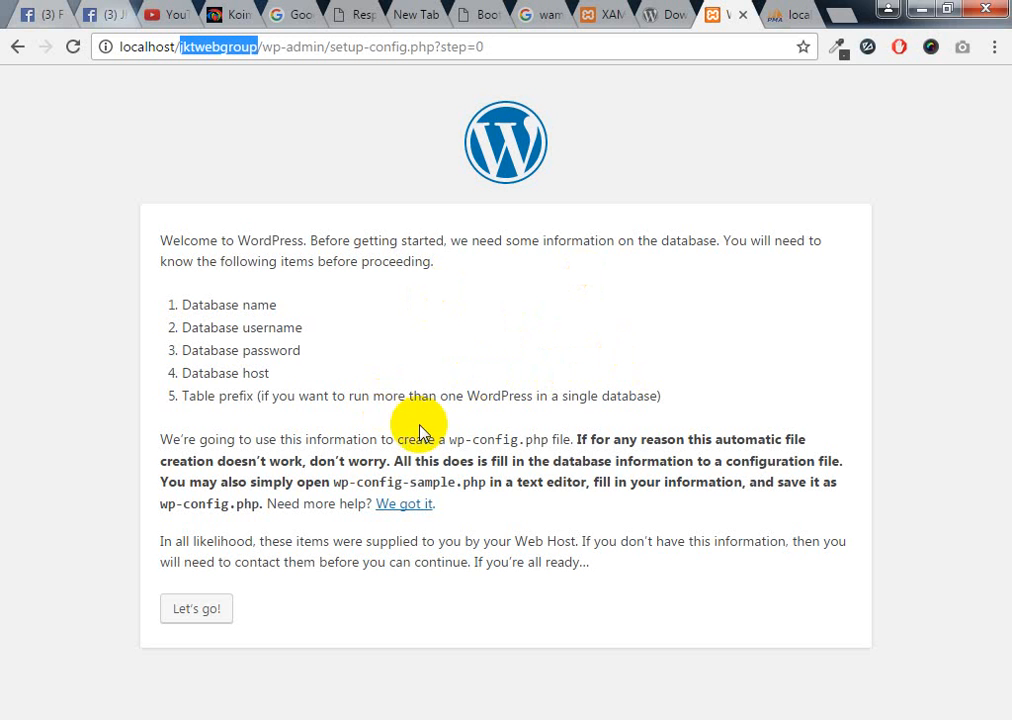
Enter database name jktwebgroup plus the database user's username and password
{"action": "left_click", "coordinate": [182, 618]}
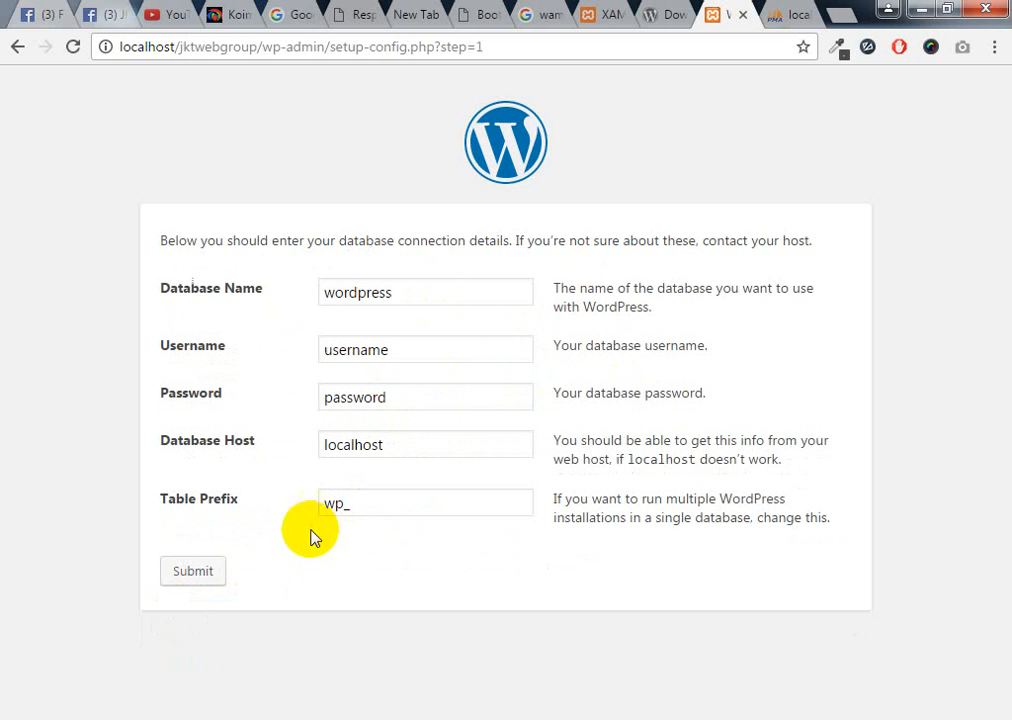
{"action": "double_click", "coordinate": [325, 296]}
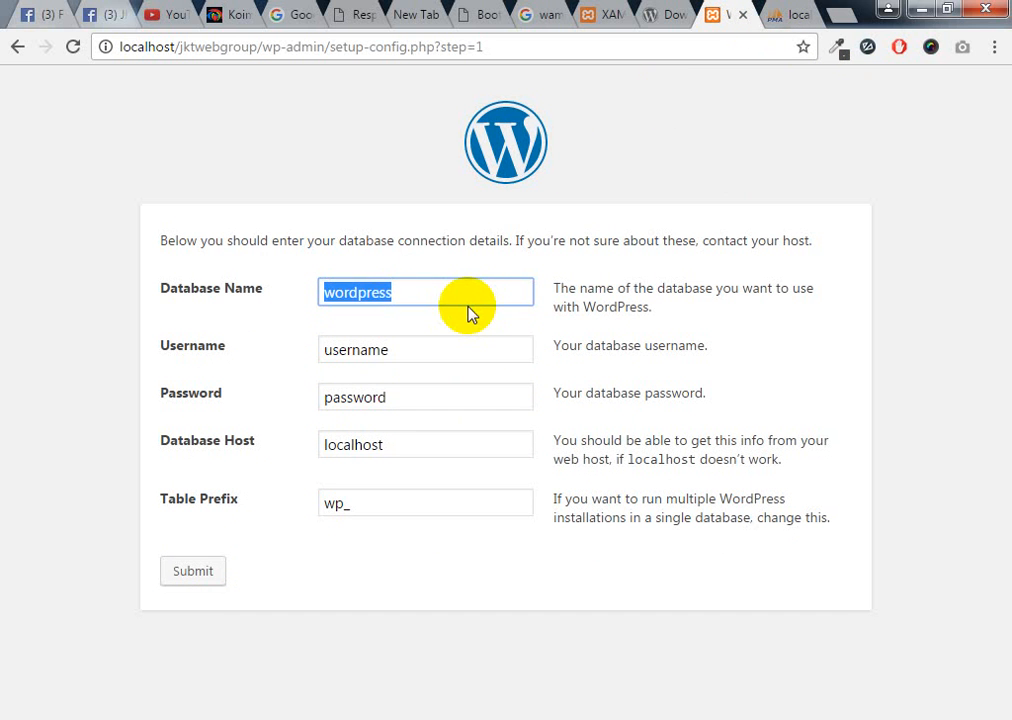
{"action": "type", "text": "jktwebgroup"}
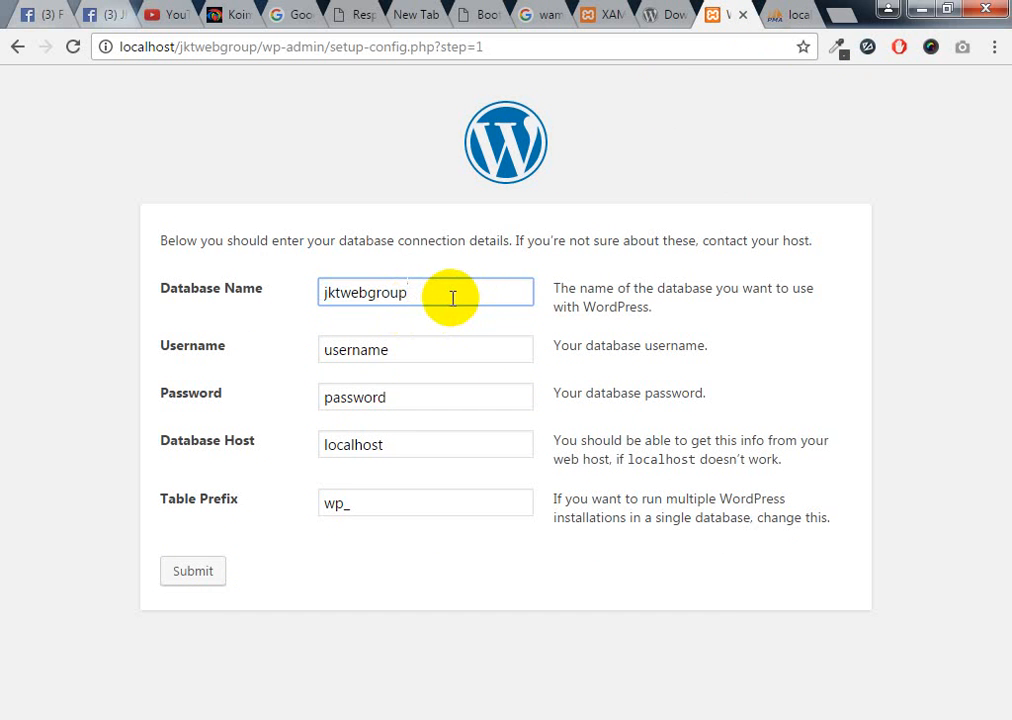
{"action": "left_click_drag", "start_coordinate": [388, 350], "coordinate": [263, 351]}
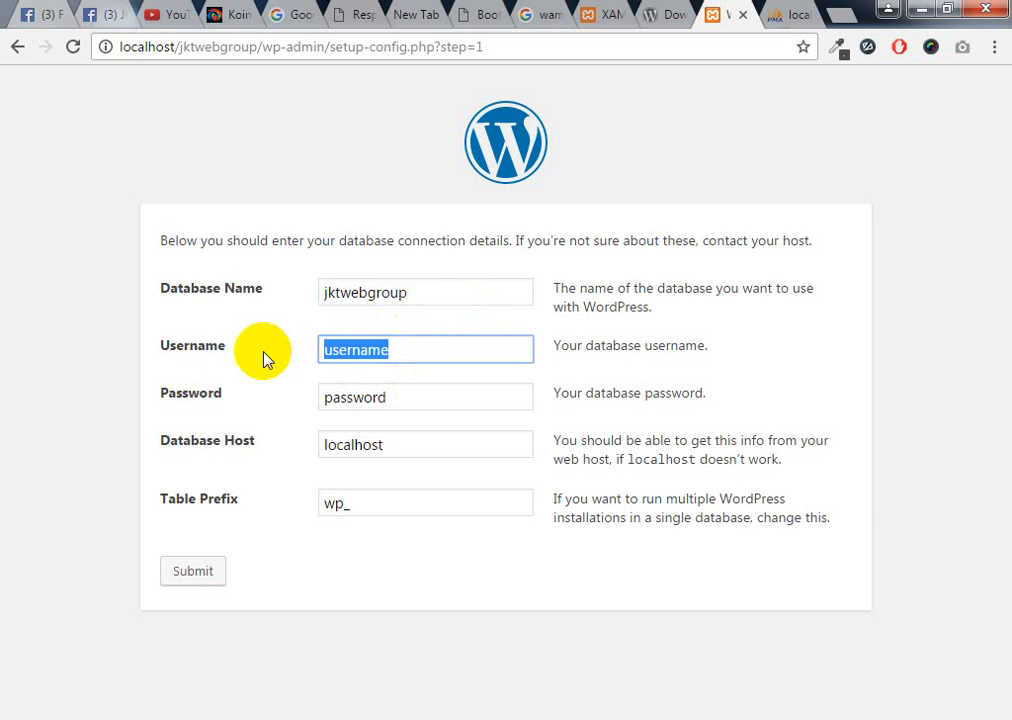
{"action": "type", "text": "amitumi"}
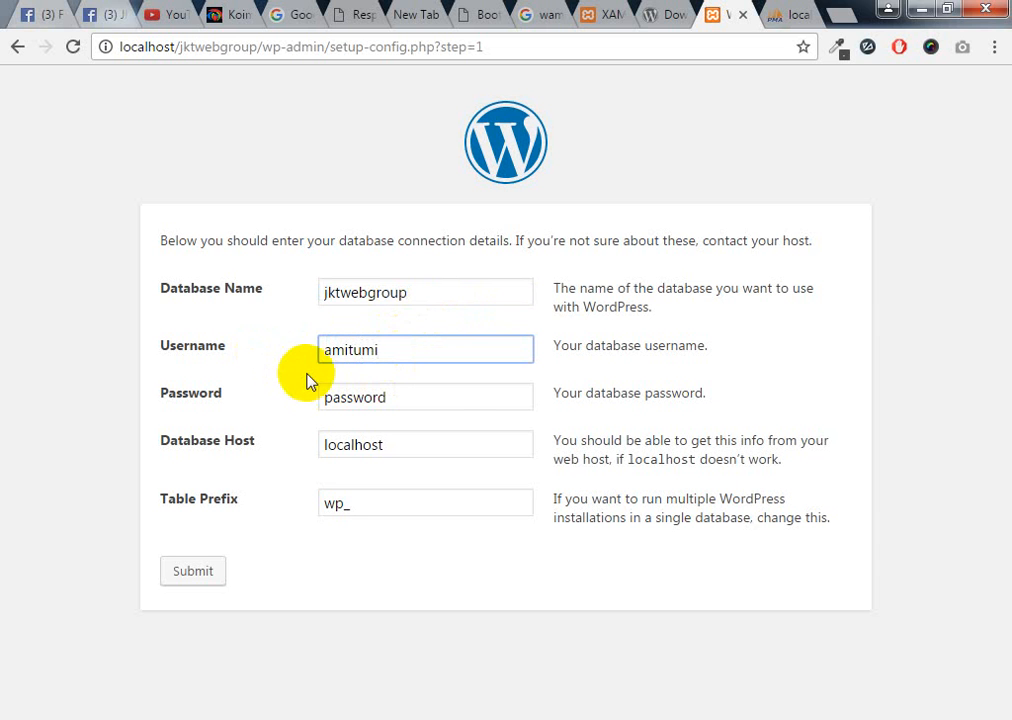
{"action": "left_click_drag", "start_coordinate": [435, 402], "coordinate": [293, 416]}
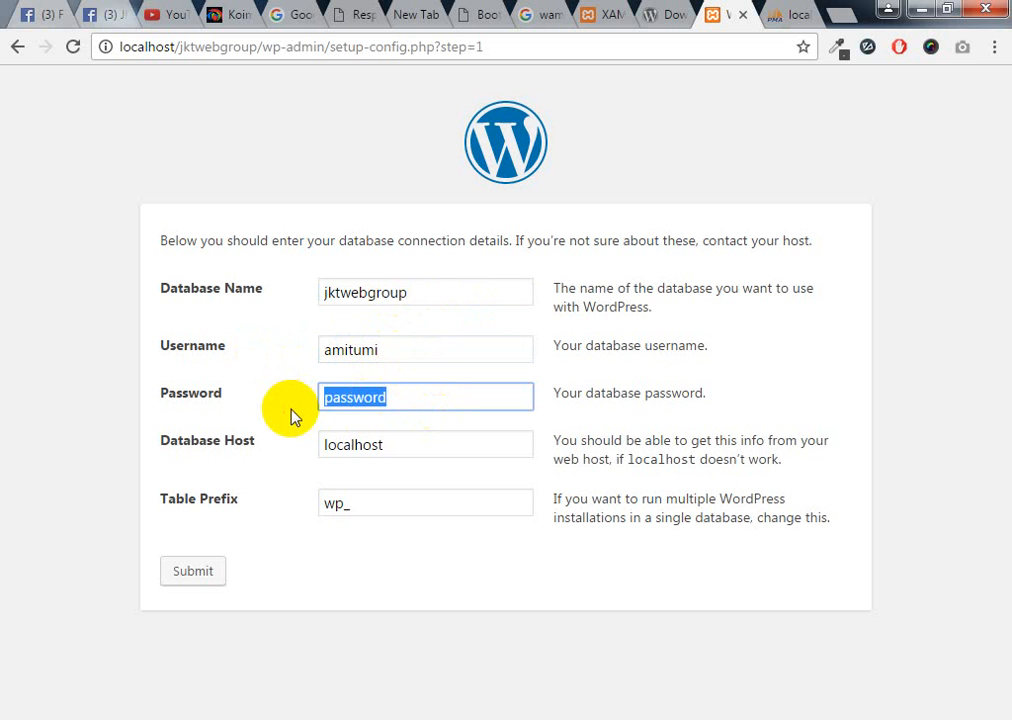
{"action": "type", "text": "12345"}
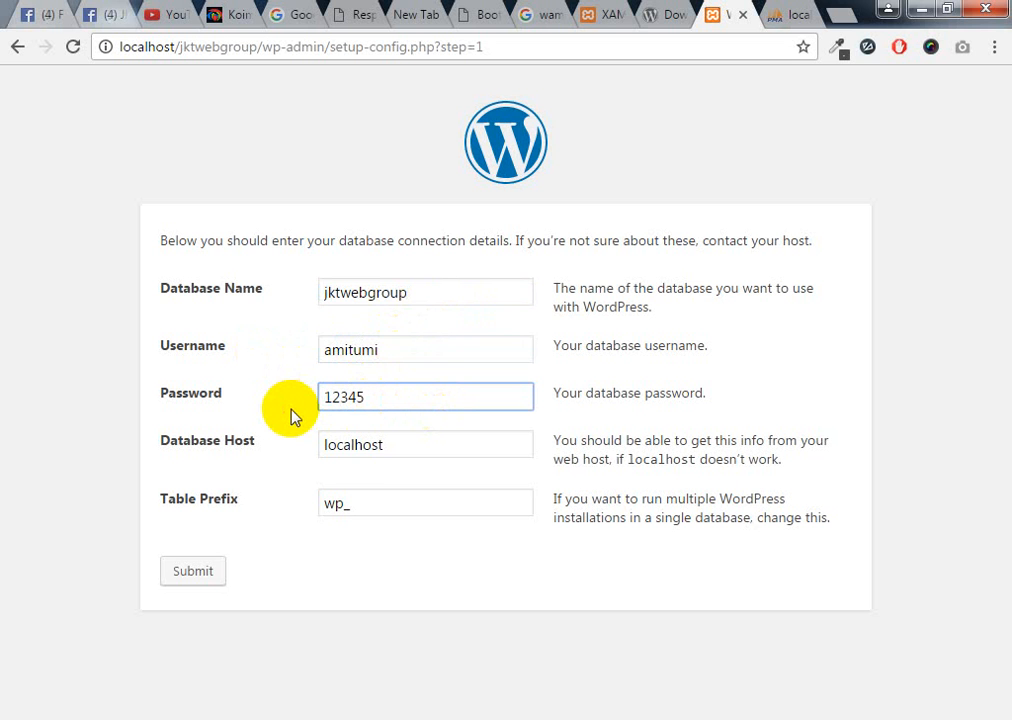
Keep host localhost and retype the table prefix as wp_
{"action": "left_click", "coordinate": [370, 463]}
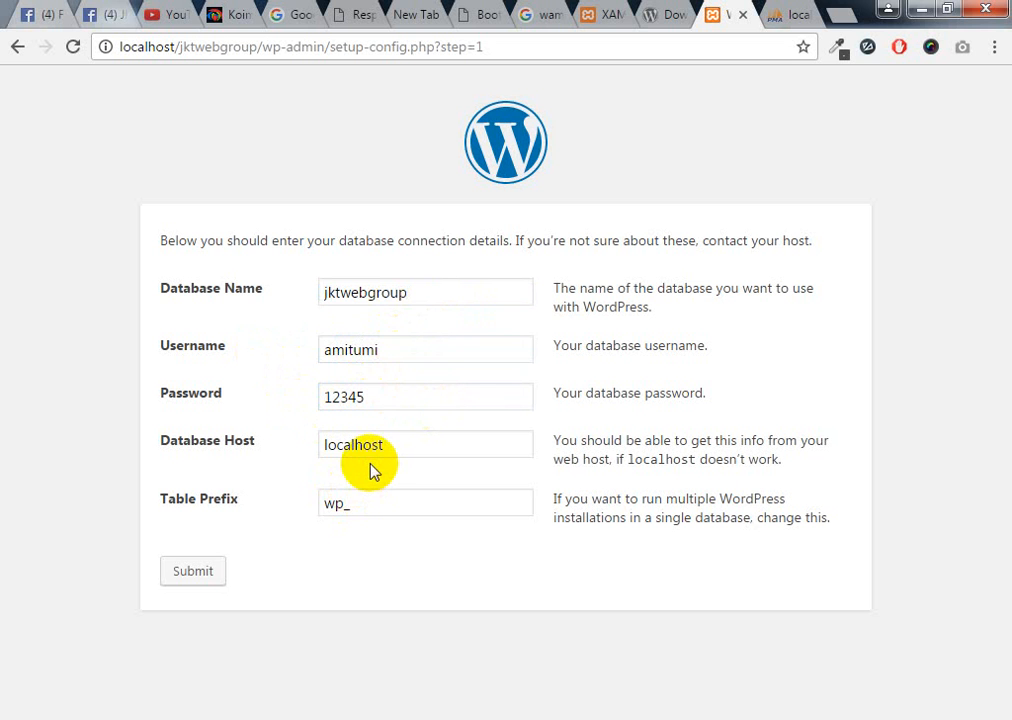
{"action": "left_click", "coordinate": [379, 443]}
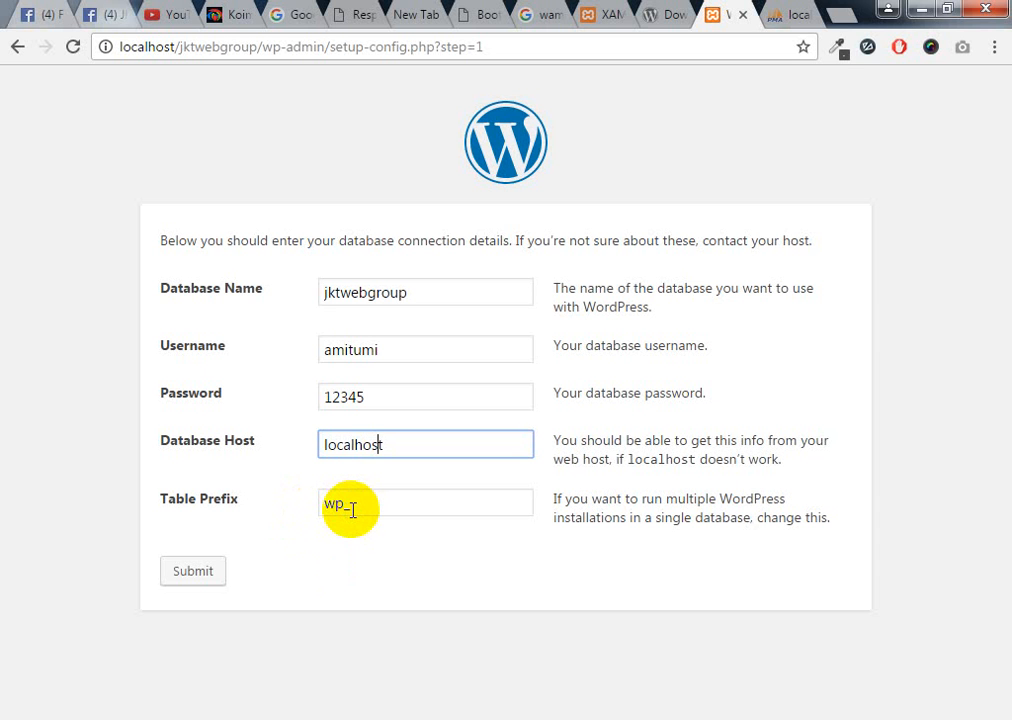
{"action": "left_click_drag", "start_coordinate": [356, 508], "coordinate": [320, 514]}
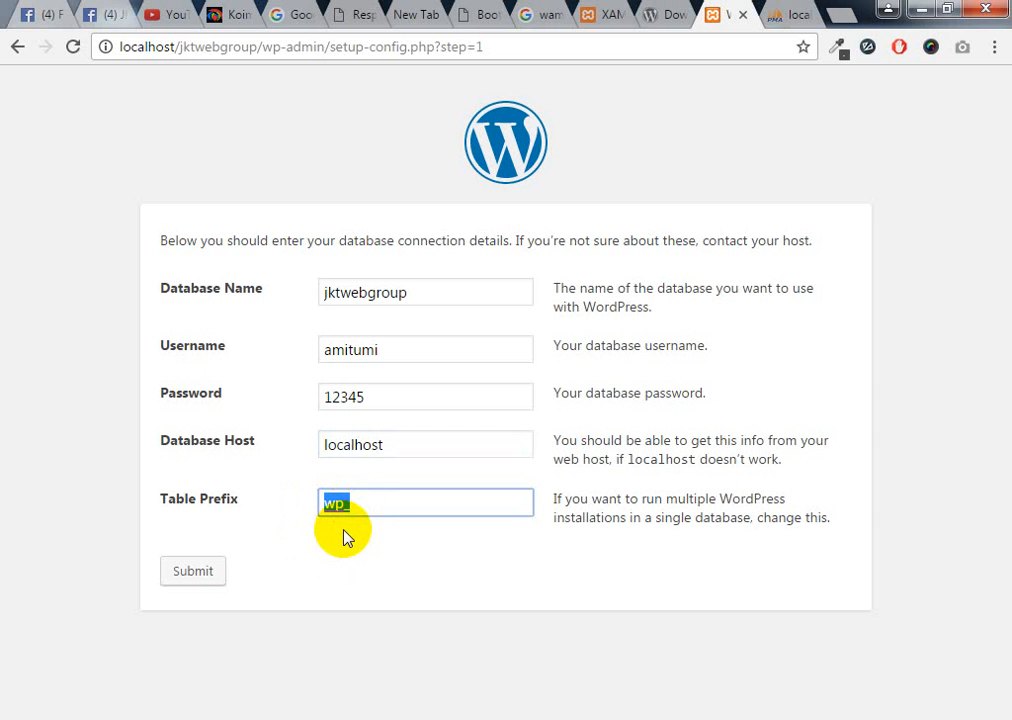
{"action": "left_click", "coordinate": [339, 506]}
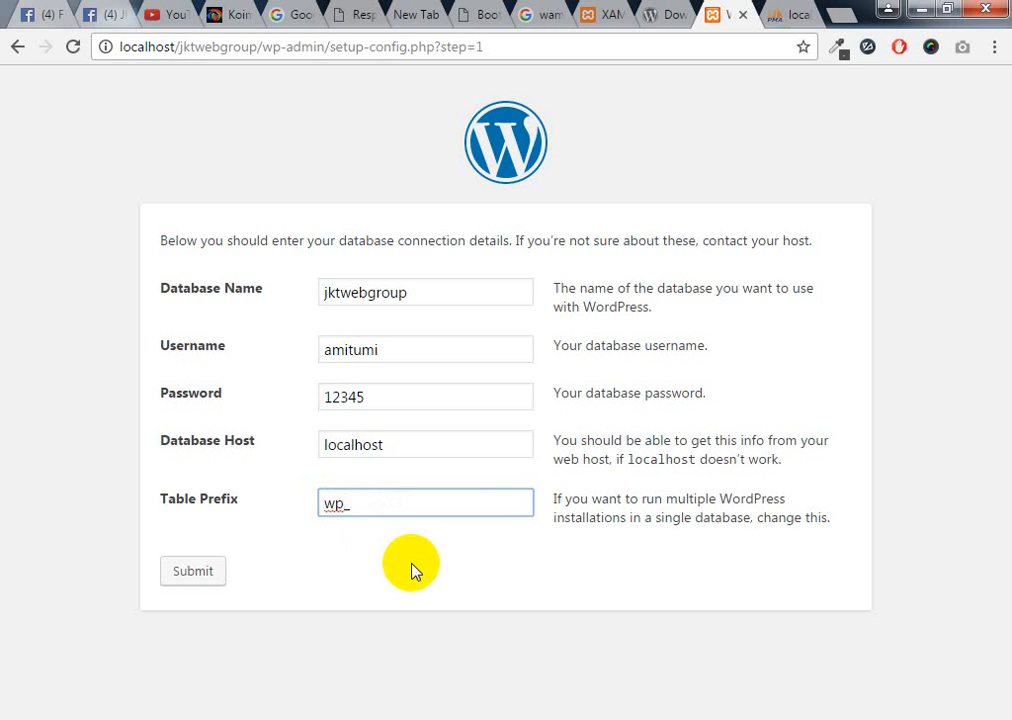
{"action": "key", "text": "BackSpace"}
{"action": "key", "text": "BackSpace"}
{"action": "type", "text": "wp"}
{"action": "left_click", "coordinate": [416, 570]}
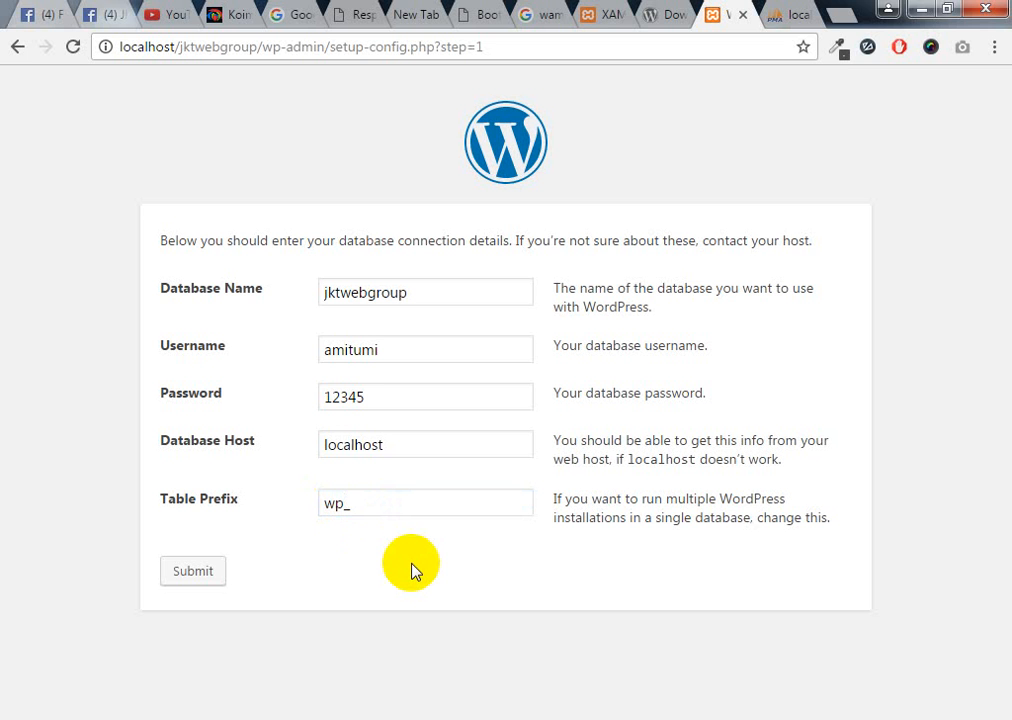
{"action": "mouse_move", "coordinate": [226, 711]}
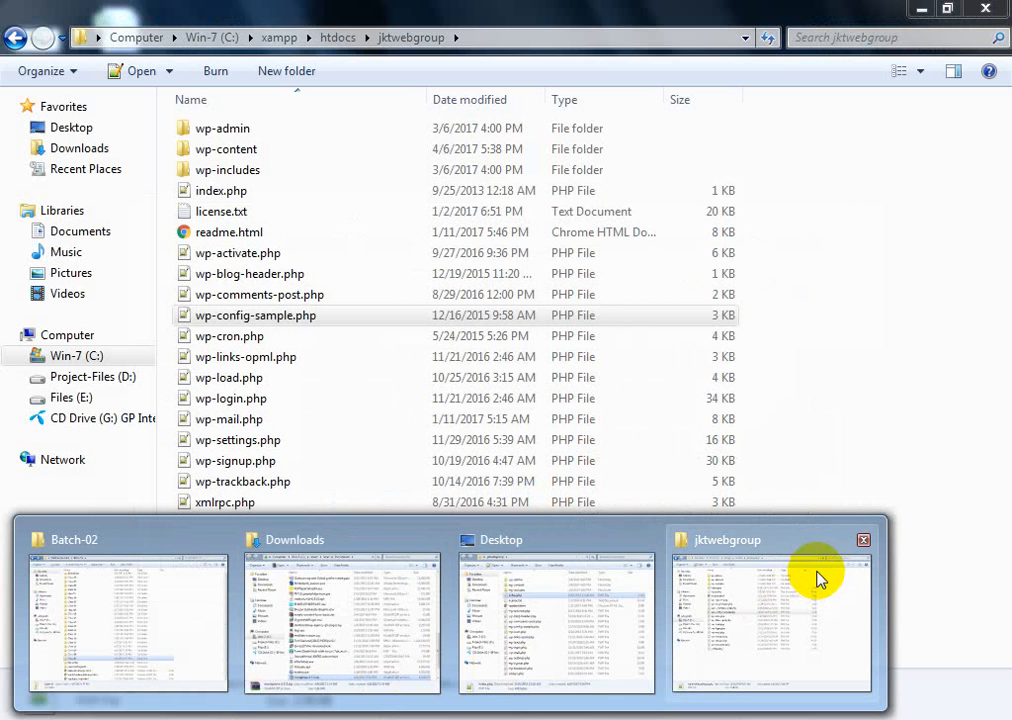
{"action": "left_click", "coordinate": [818, 578]}
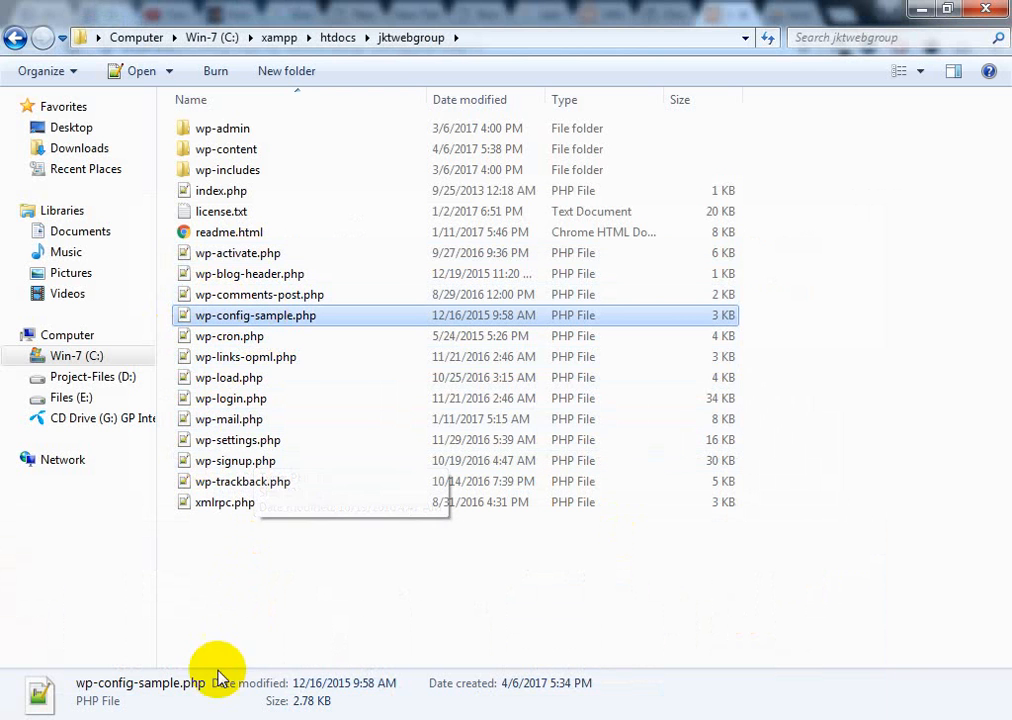
{"action": "left_click", "coordinate": [81, 719]}
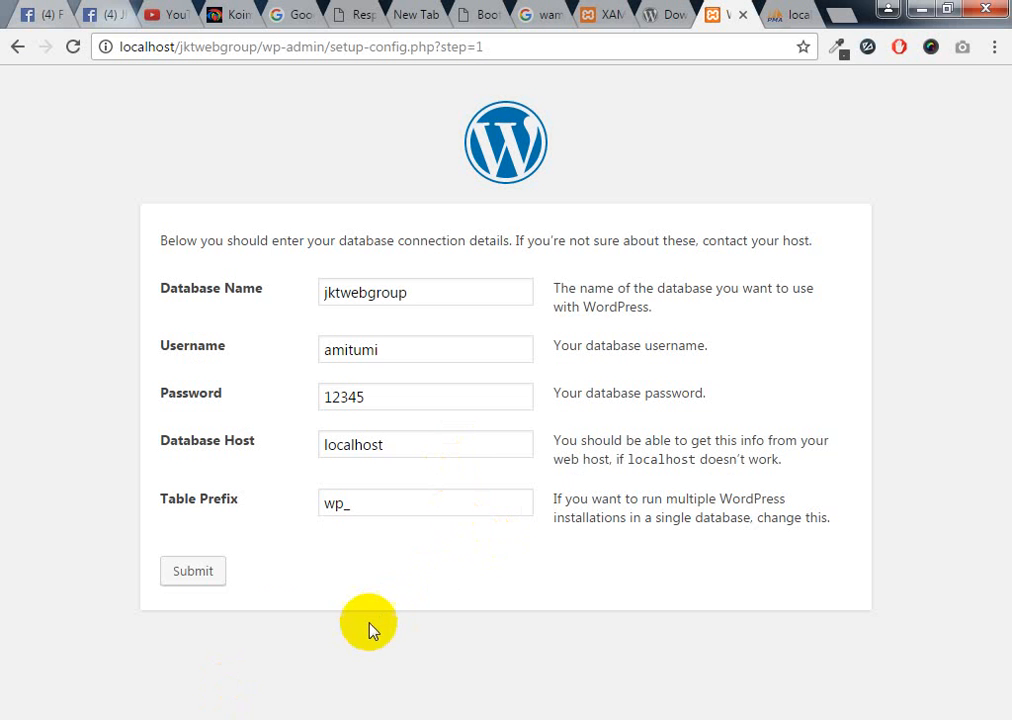
Submit the jktwebgroup connection details so WordPress confirms it can reach the database
{"action": "left_click", "coordinate": [195, 572]}
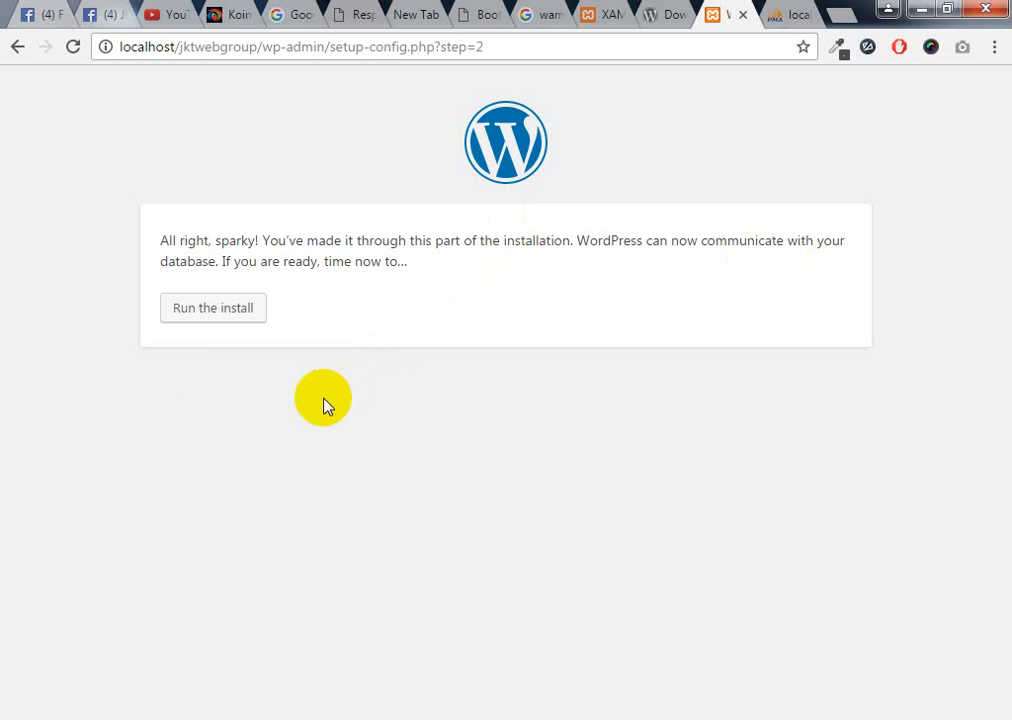
{"action": "mouse_move", "coordinate": [213, 716]}
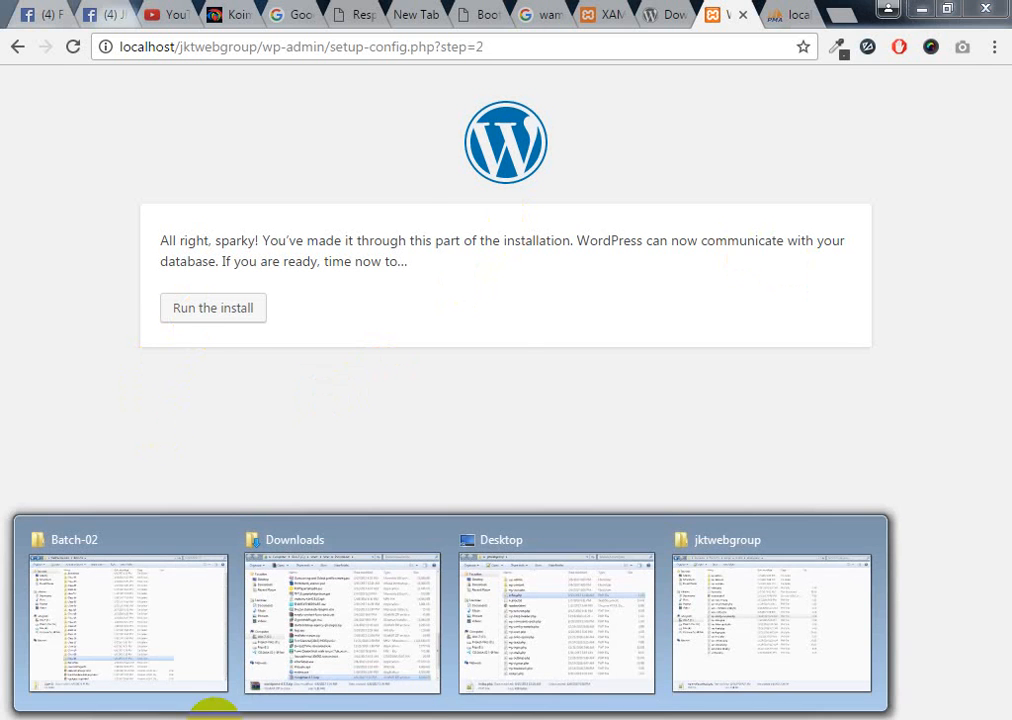
{"action": "left_click", "coordinate": [779, 633]}
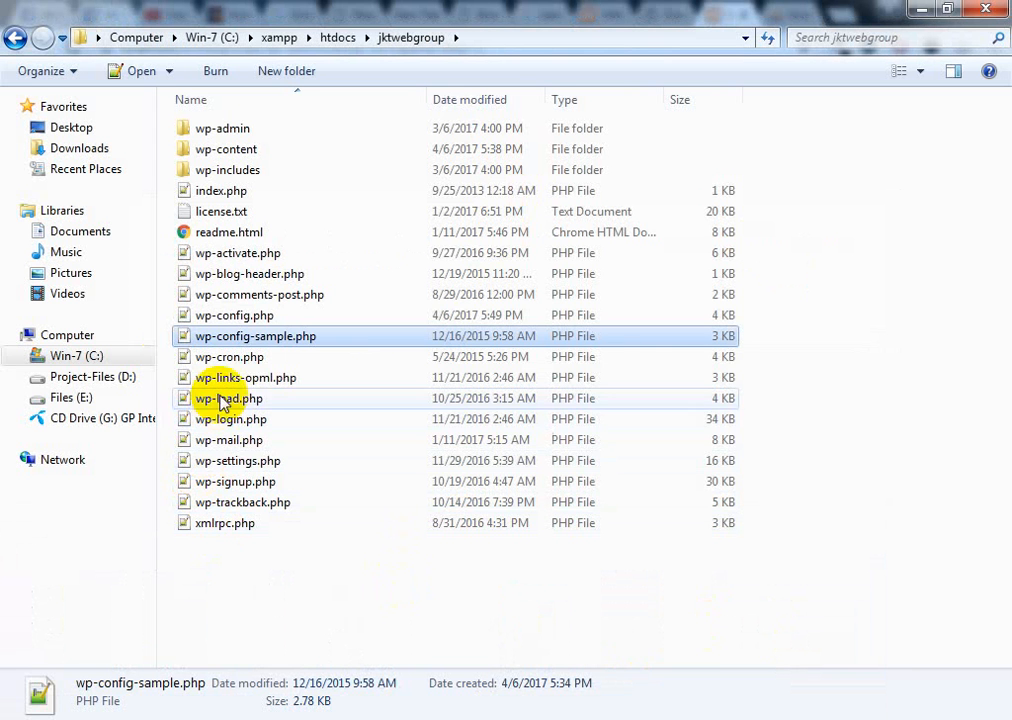
{"action": "left_click", "coordinate": [247, 318]}
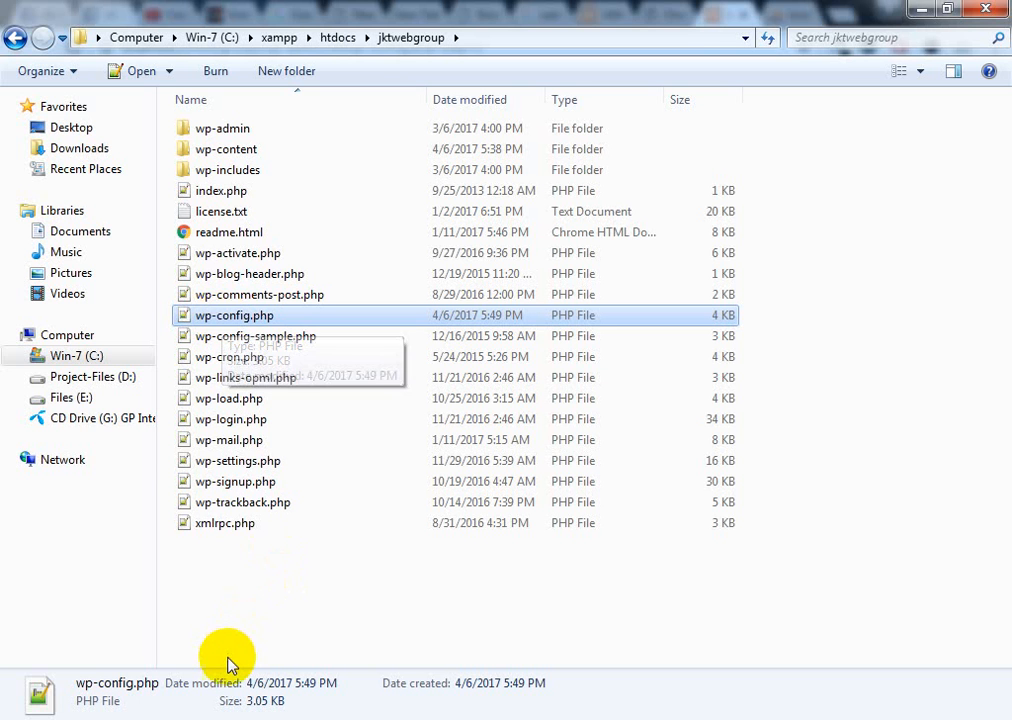
{"action": "left_click", "coordinate": [118, 719]}
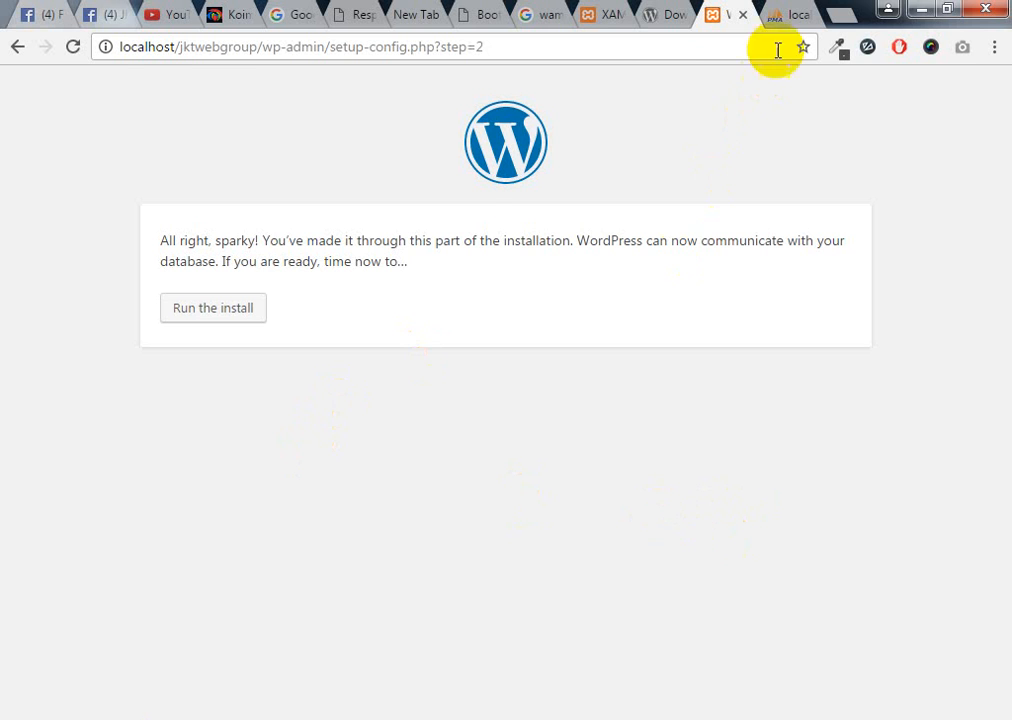
{"action": "left_click", "coordinate": [793, 15]}
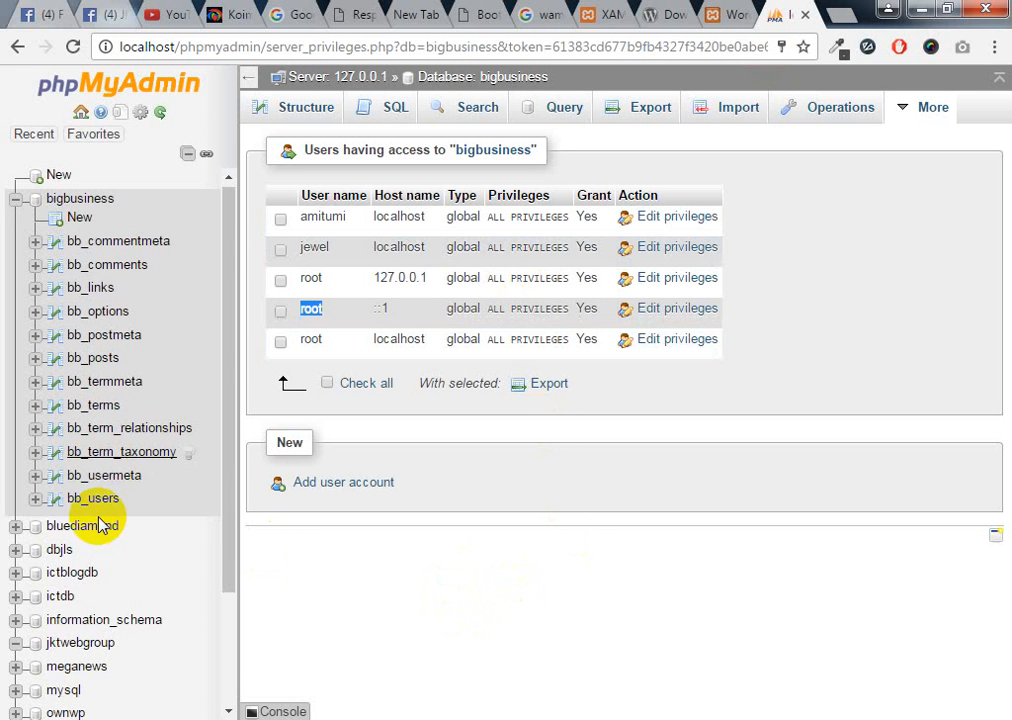
{"action": "scroll", "coordinate": [102, 524], "scroll_direction": "down", "scroll_amount": 3}
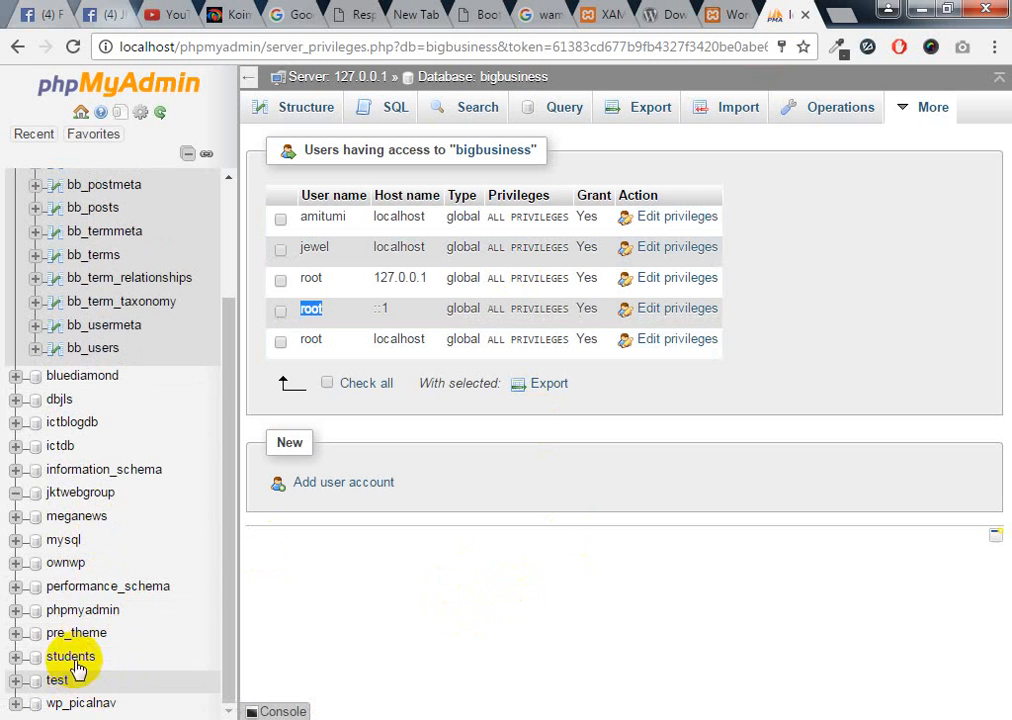
{"action": "left_click", "coordinate": [68, 492]}
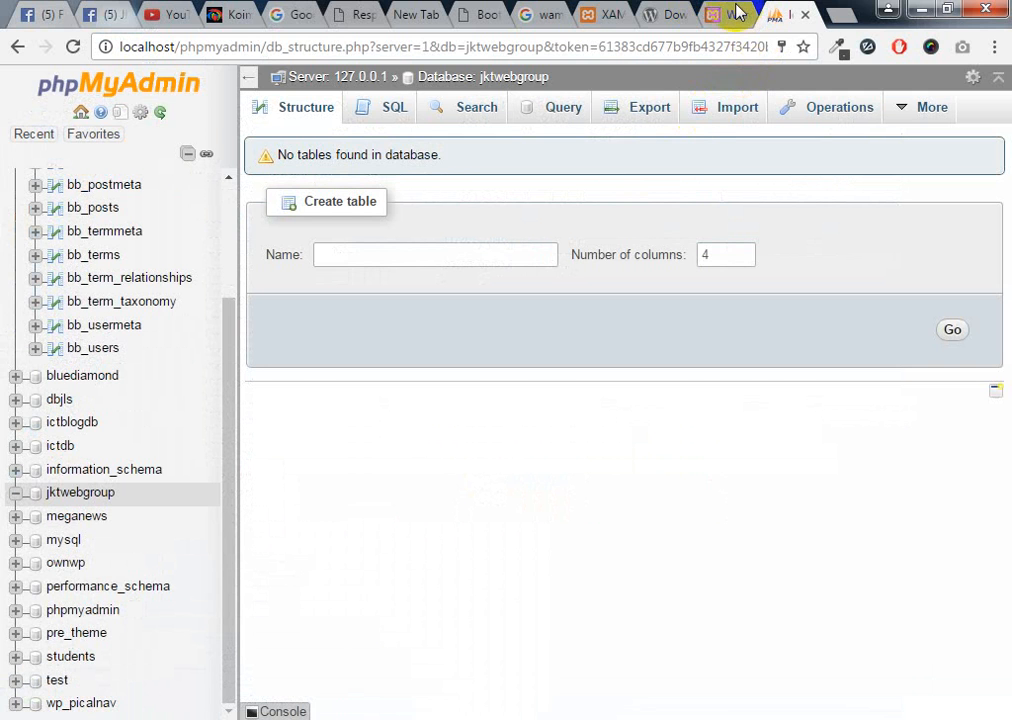
{"action": "left_click", "coordinate": [738, 14]}
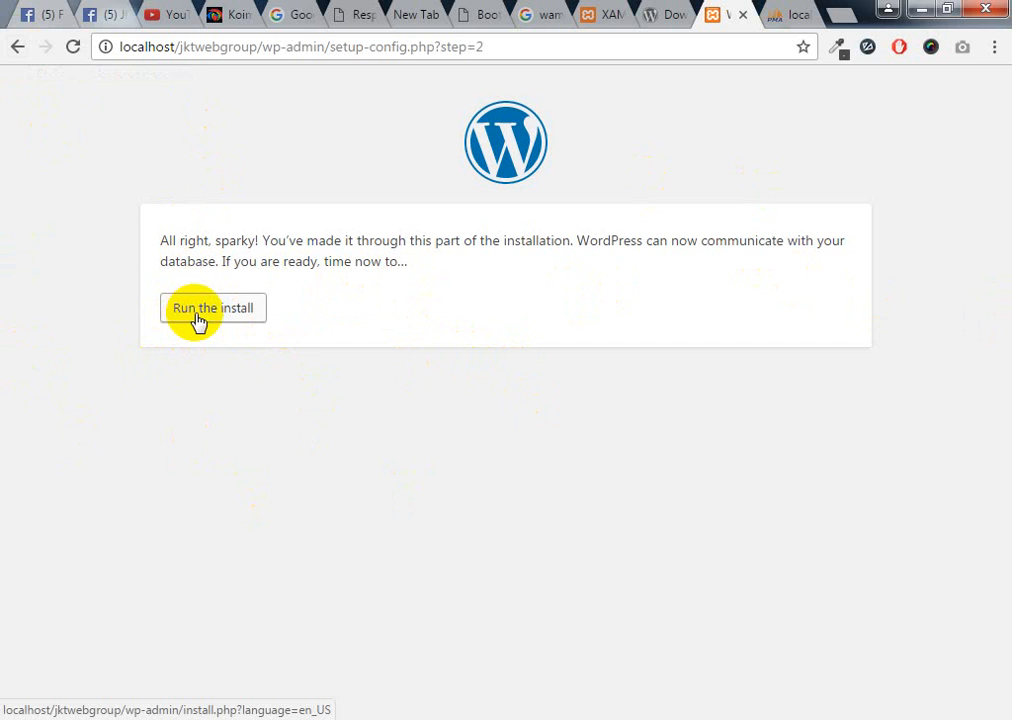
Send wp-config.php from the jktwebgroup folder to the Recycle Bin, leaving 19 items
{"action": "left_click", "coordinate": [927, 10]}
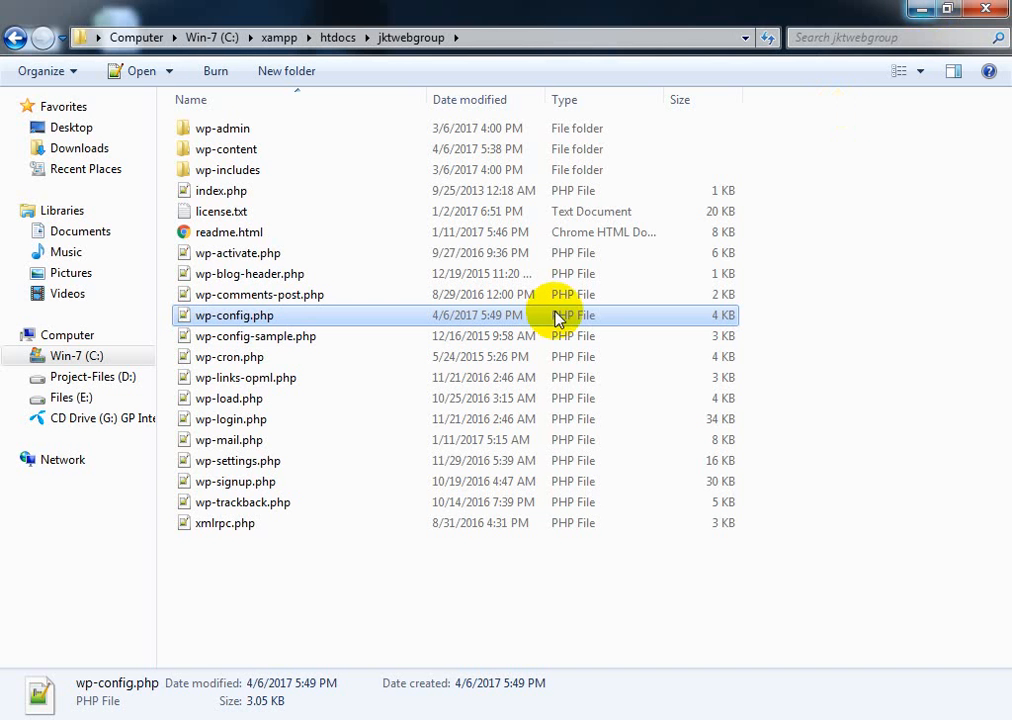
{"action": "right_click", "coordinate": [247, 328]}
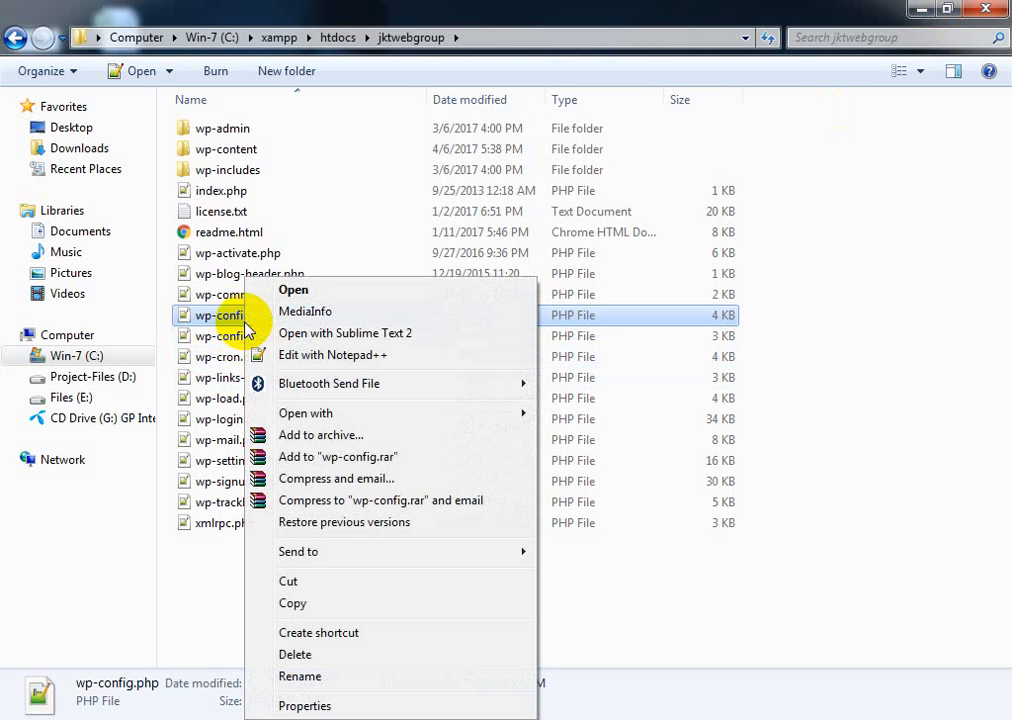
{"action": "left_click", "coordinate": [298, 658]}
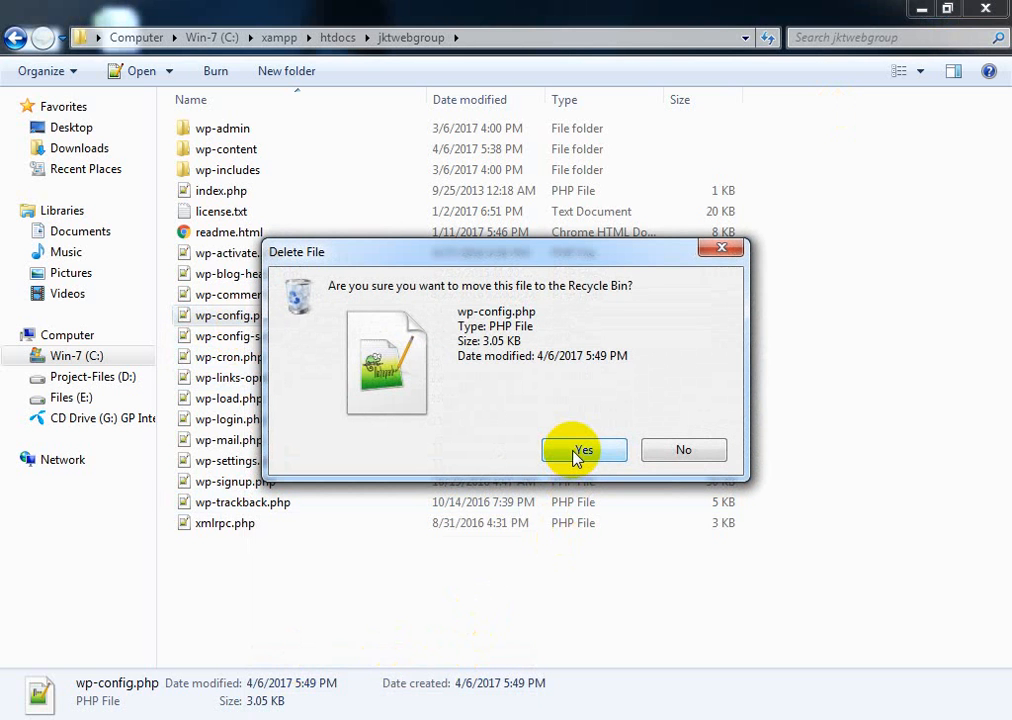
{"action": "left_click", "coordinate": [580, 451]}
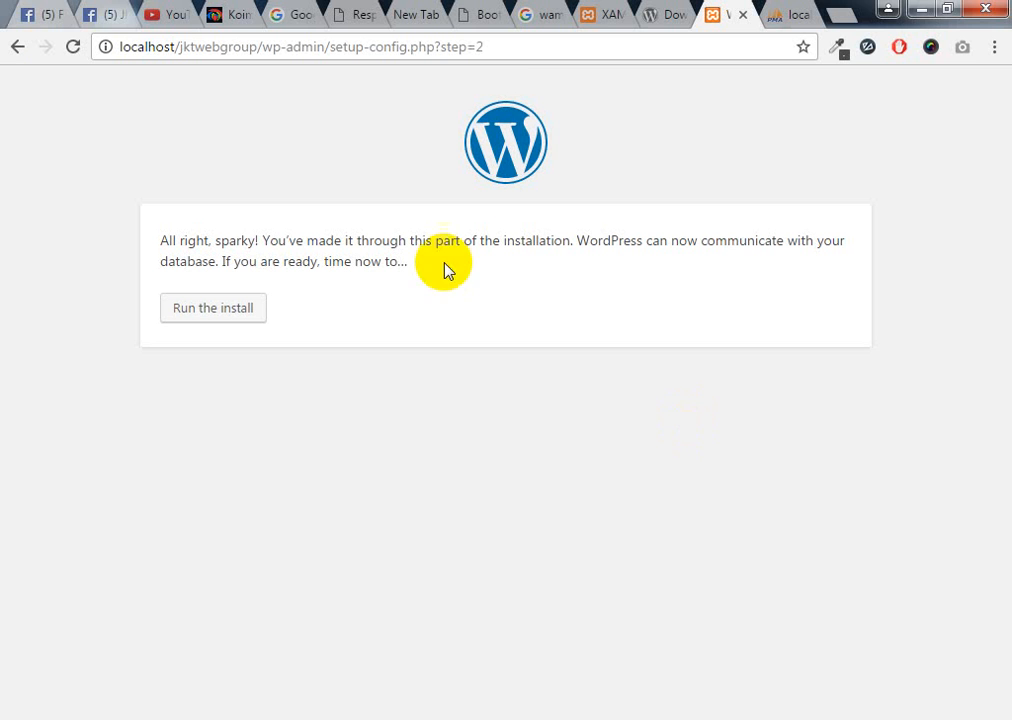
Reload setup-config.php?step=2 and choose Try again to reach the filled database form
{"action": "left_click", "coordinate": [569, 55]}
{"action": "key", "text": "Return"}
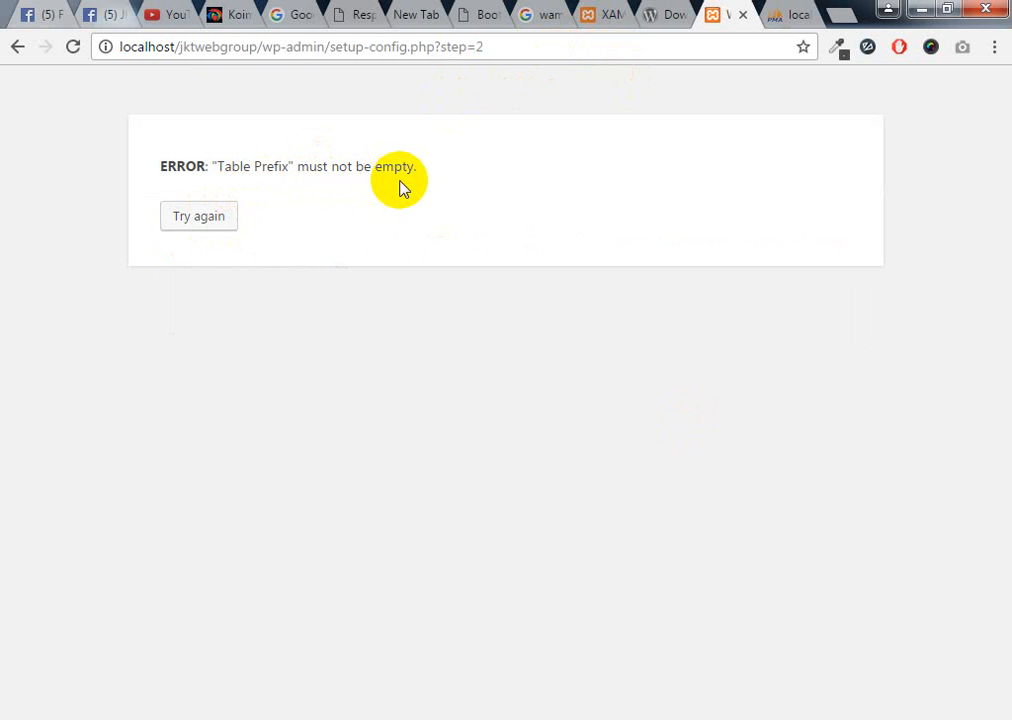
{"action": "left_click", "coordinate": [200, 220]}
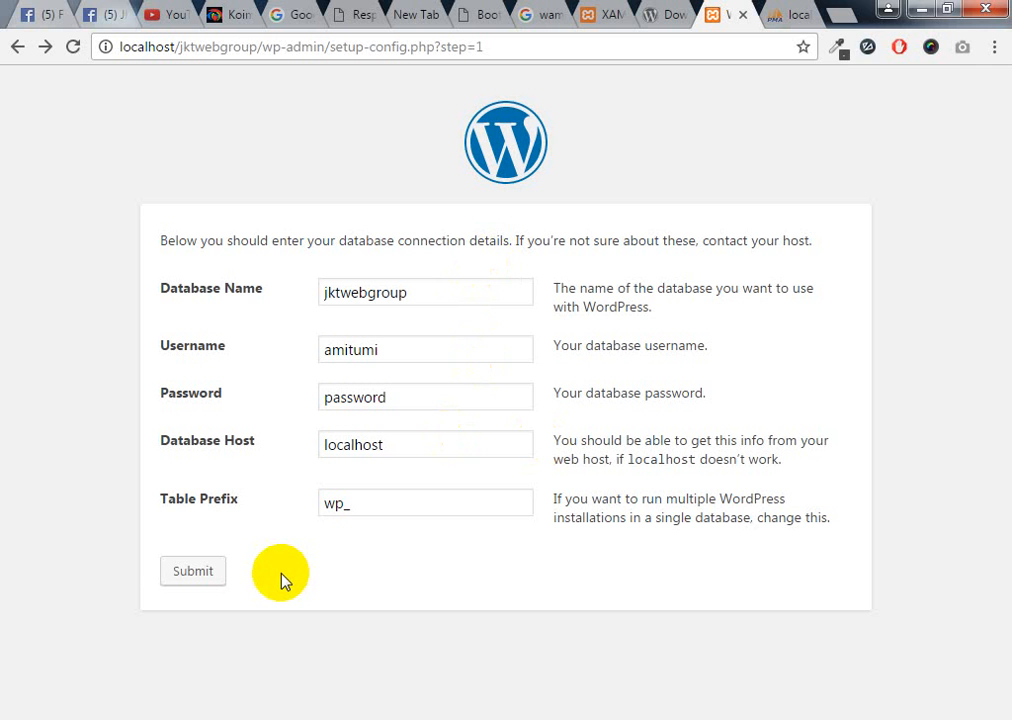
Paste a copy of wp-config-sample.php into the jktwebgroup folder
{"action": "mouse_move", "coordinate": [312, 706]}
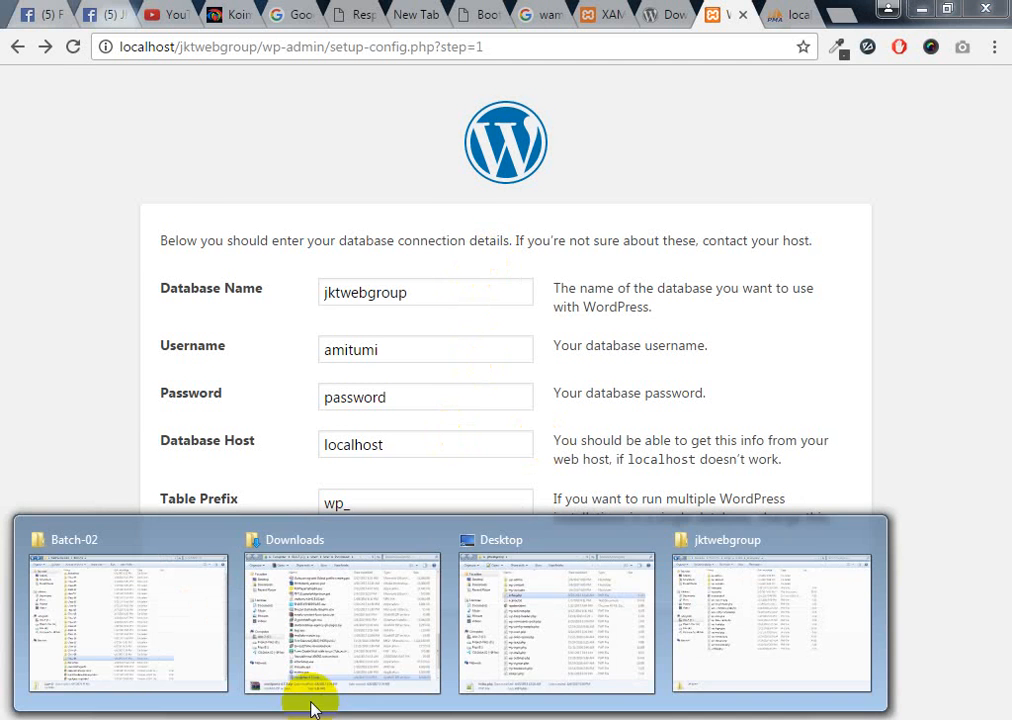
{"action": "left_click", "coordinate": [770, 600]}
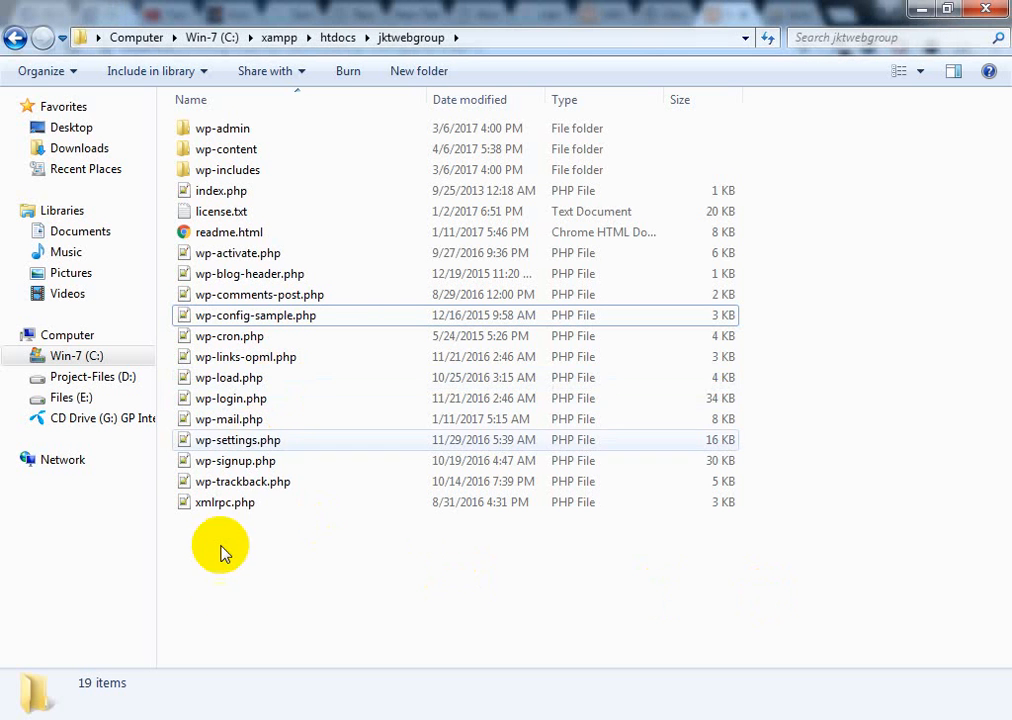
{"action": "left_click", "coordinate": [268, 314]}
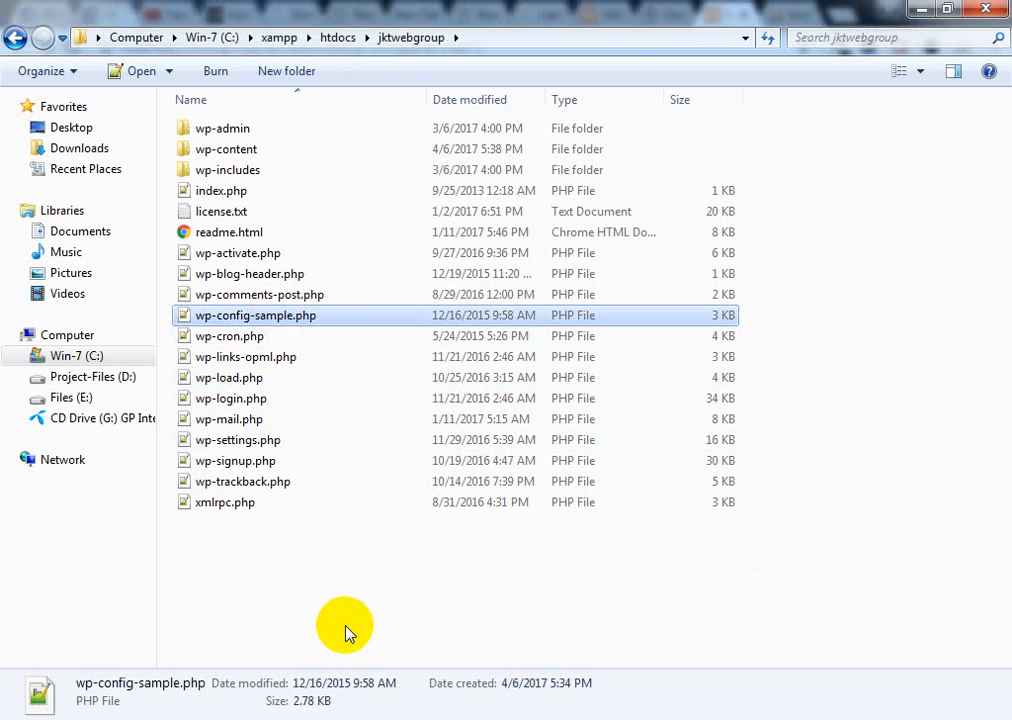
{"action": "left_click", "coordinate": [313, 577]}
{"action": "right_click", "coordinate": [313, 577]}
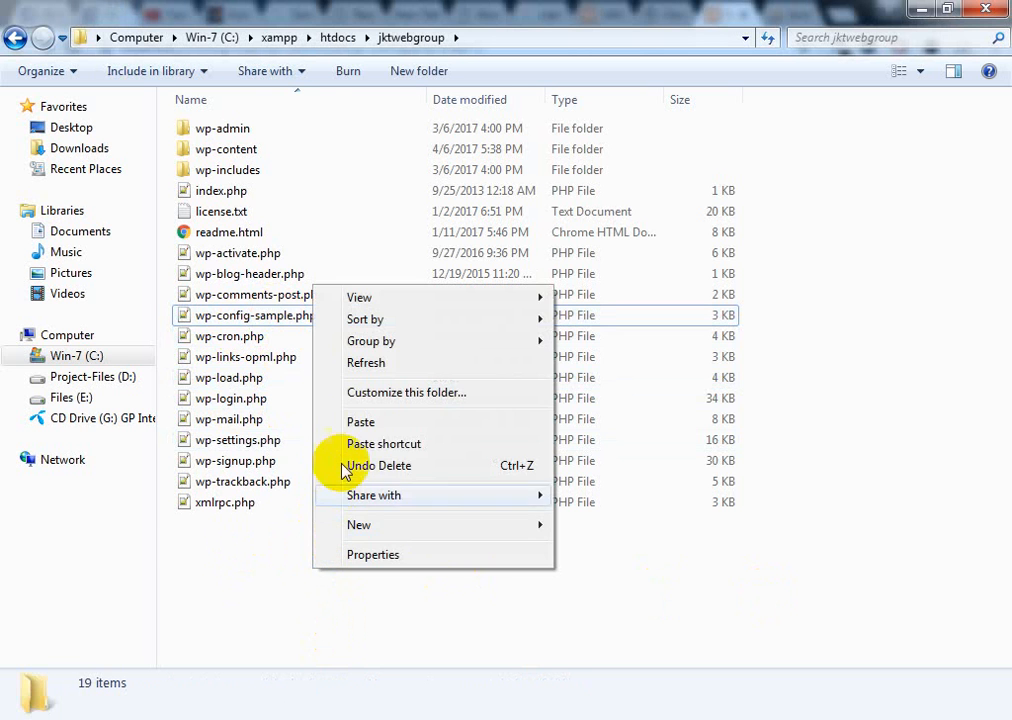
{"action": "left_click", "coordinate": [359, 422]}
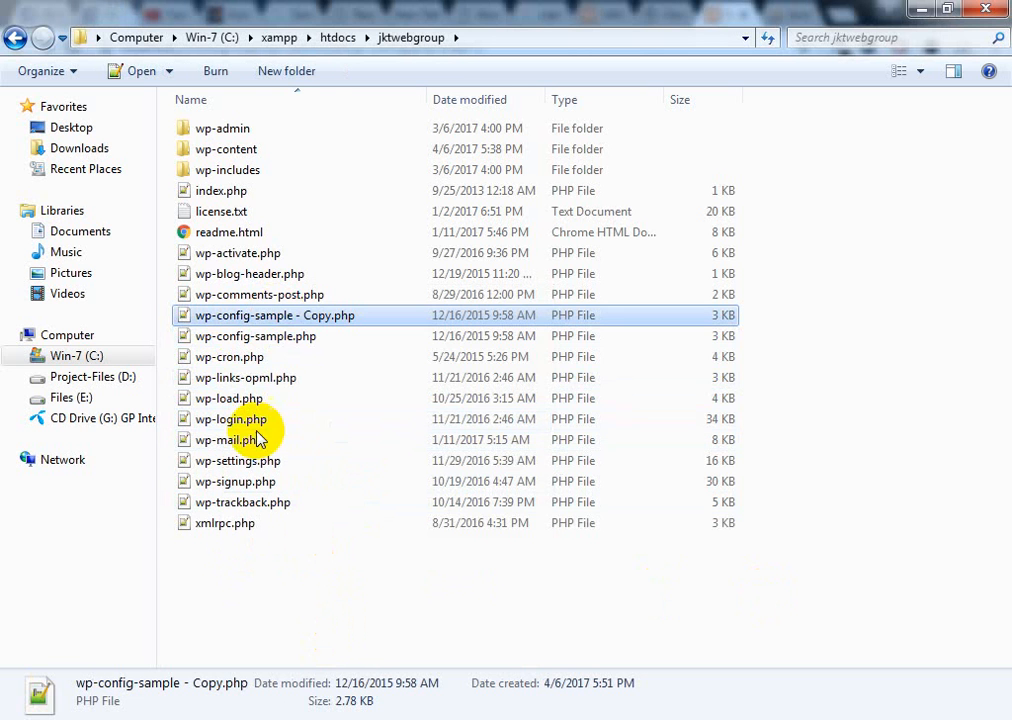
Rename the copied sample file to wp-config.php
{"action": "right_click", "coordinate": [316, 315]}
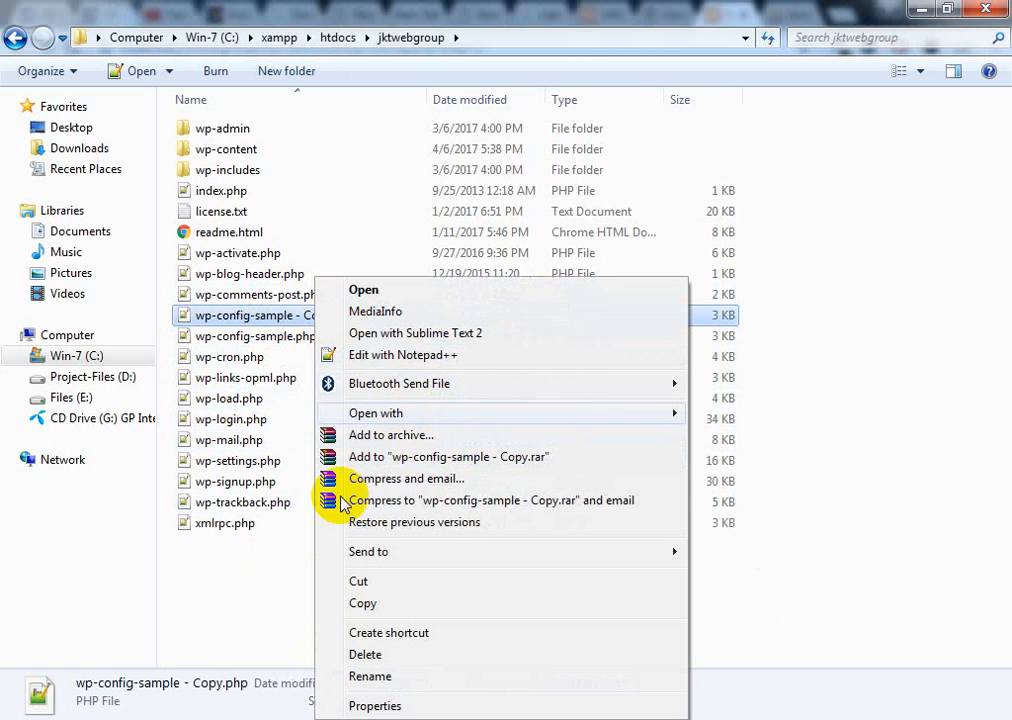
{"action": "left_click", "coordinate": [138, 599]}
{"action": "left_click", "coordinate": [260, 316]}
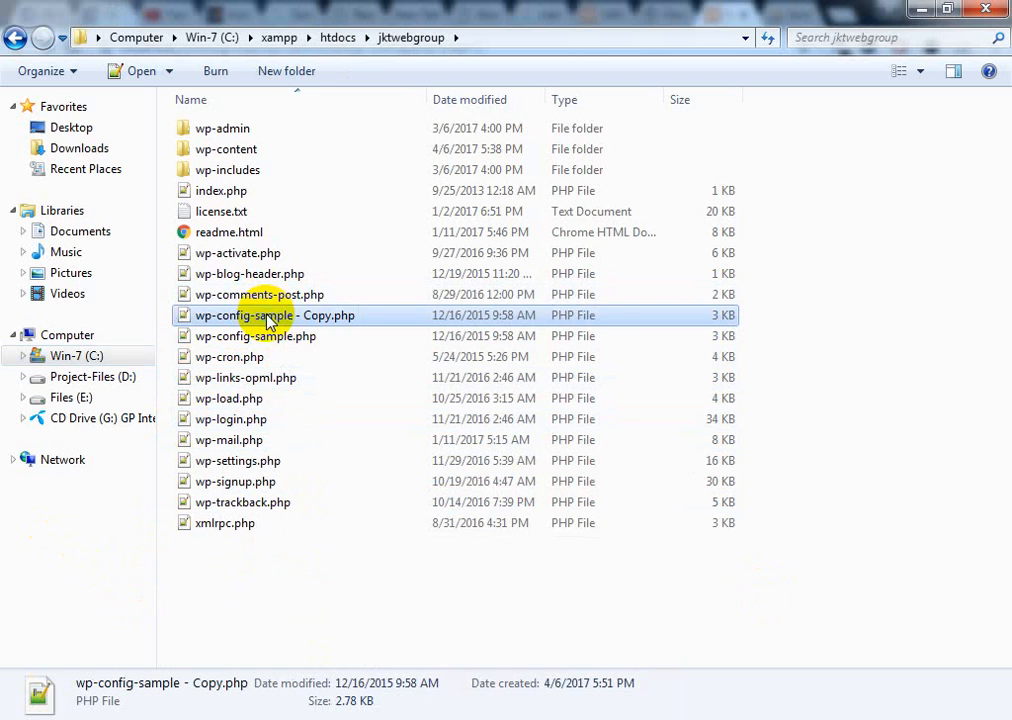
{"action": "right_click", "coordinate": [268, 318]}
{"action": "left_click", "coordinate": [330, 673]}
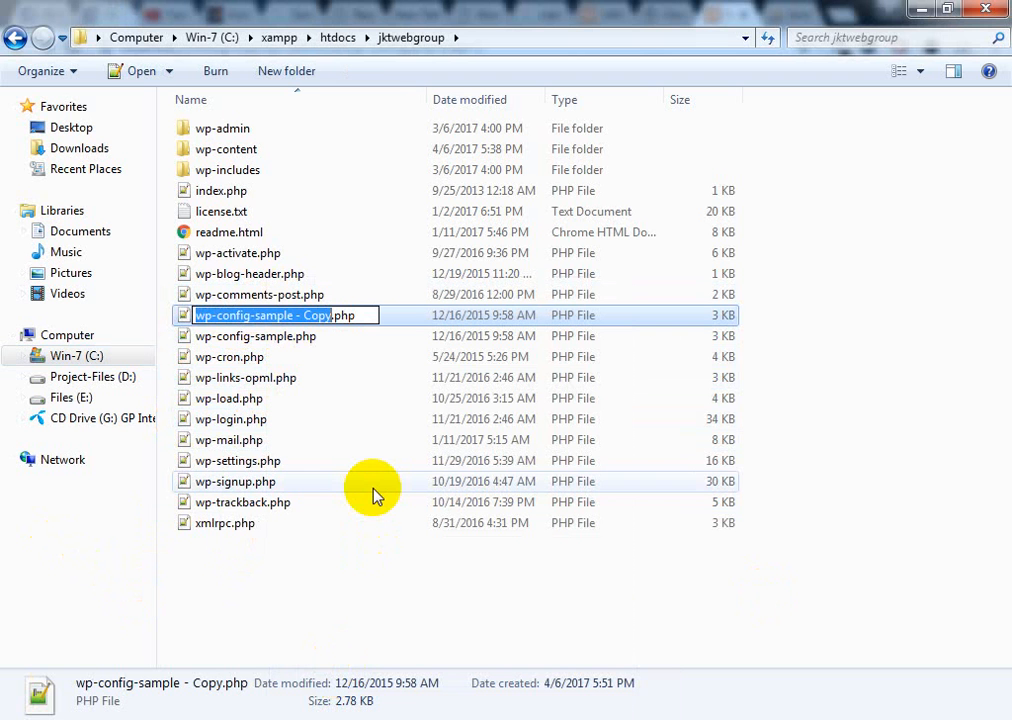
{"action": "key", "text": "Right"}
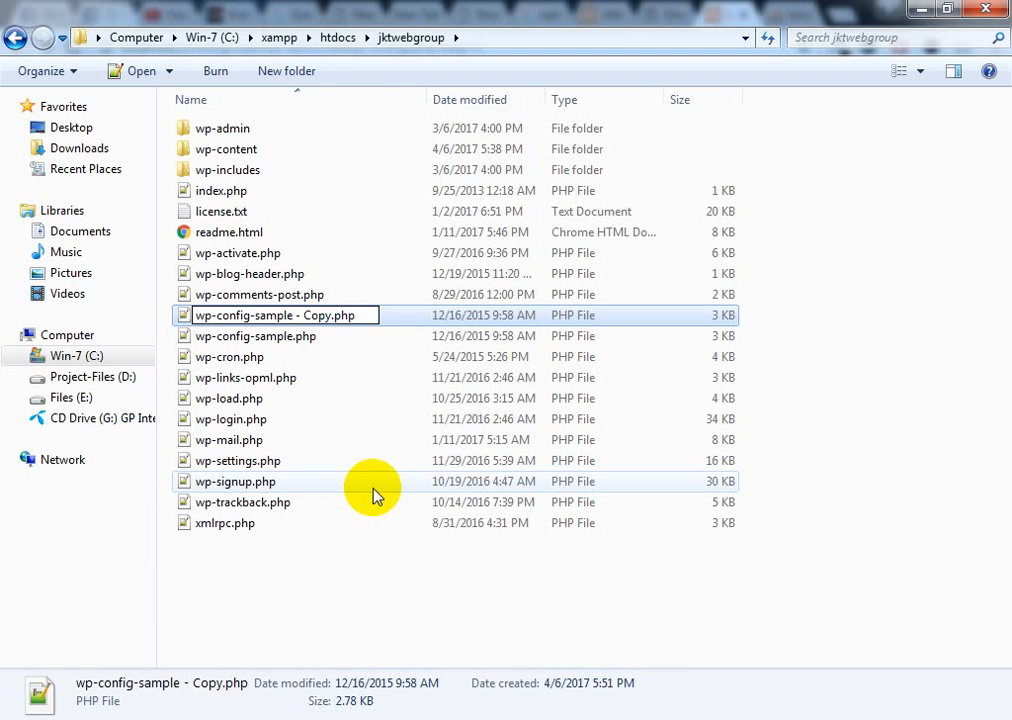
{"action": "key", "text": "BackSpace"}
{"action": "key", "text": "BackSpace"}
{"action": "key", "text": "BackSpace"}
{"action": "key", "text": "BackSpace"}
{"action": "key", "text": "BackSpace"}
{"action": "key", "text": "BackSpace"}
{"action": "key", "text": "BackSpace"}
{"action": "key", "text": "BackSpace"}
{"action": "key", "text": "BackSpace"}
{"action": "key", "text": "BackSpace"}
{"action": "key", "text": "BackSpace"}
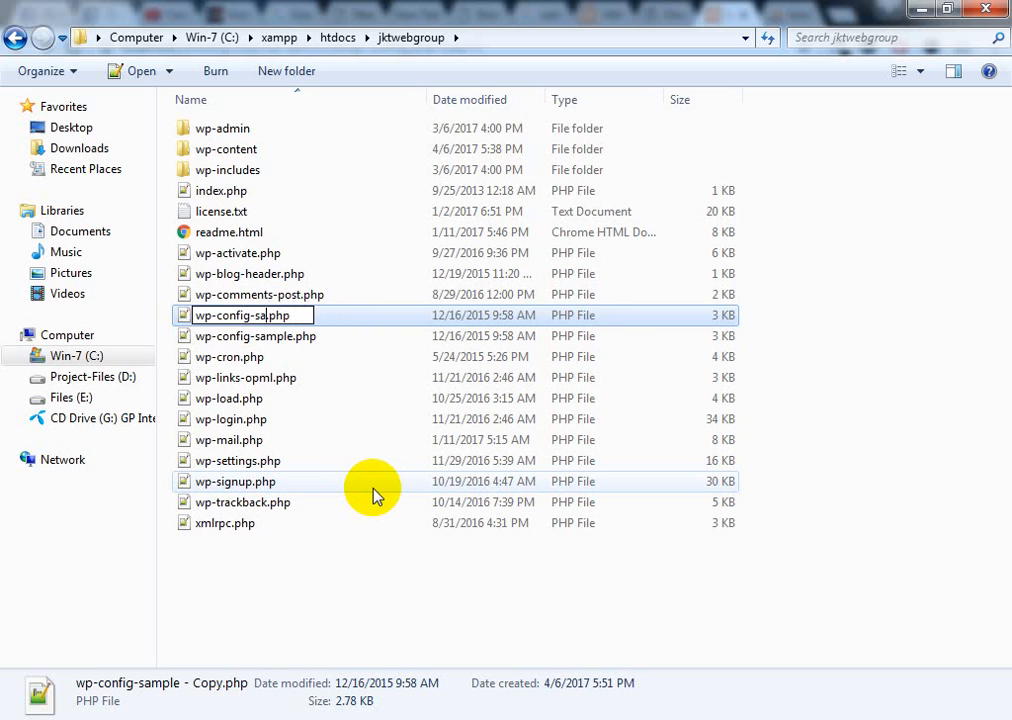
{"action": "key", "text": "BackSpace"}
{"action": "key", "text": "BackSpace"}
{"action": "key", "text": "BackSpace"}
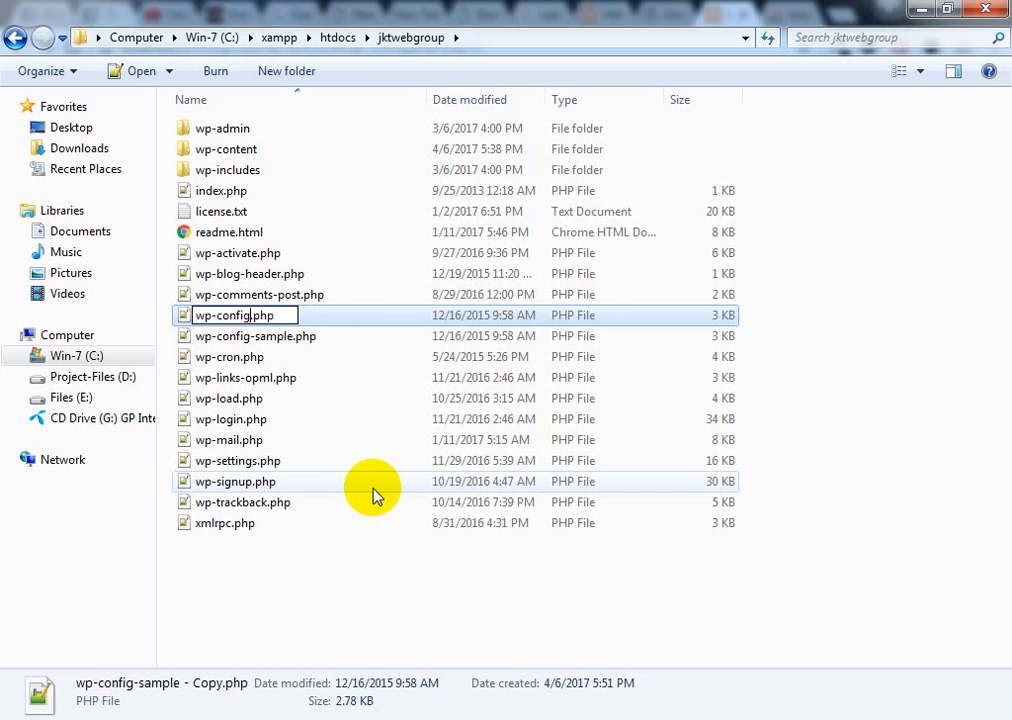
{"action": "left_click", "coordinate": [323, 630]}
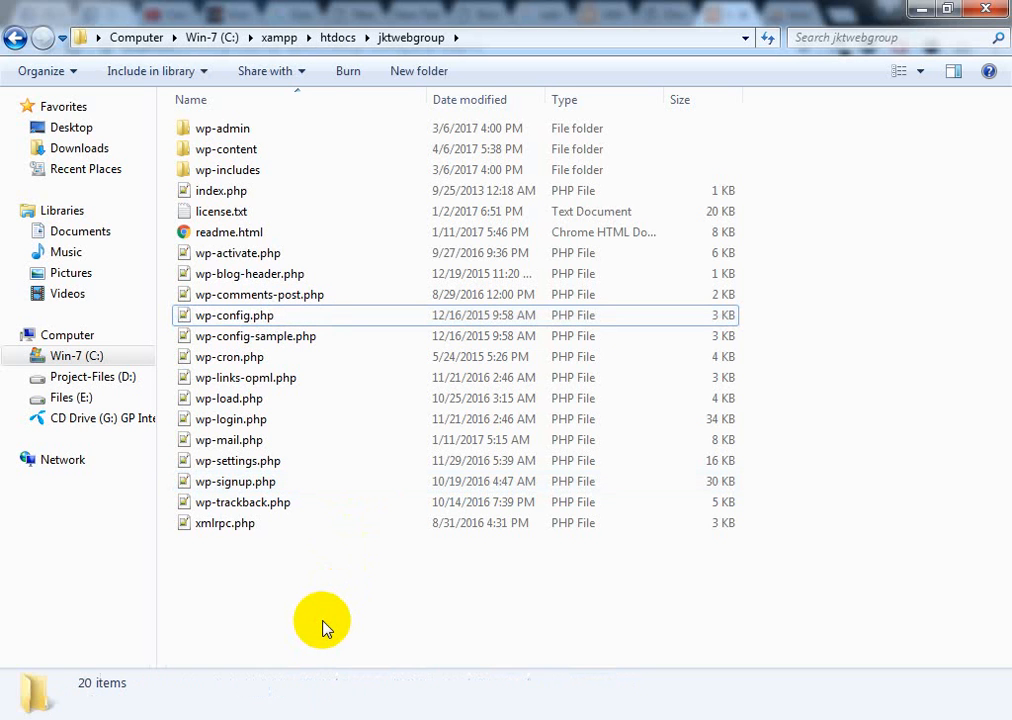
Open wp-config.php with Edit with Notepad++
{"action": "left_click", "coordinate": [247, 318]}
{"action": "right_click", "coordinate": [242, 316]}
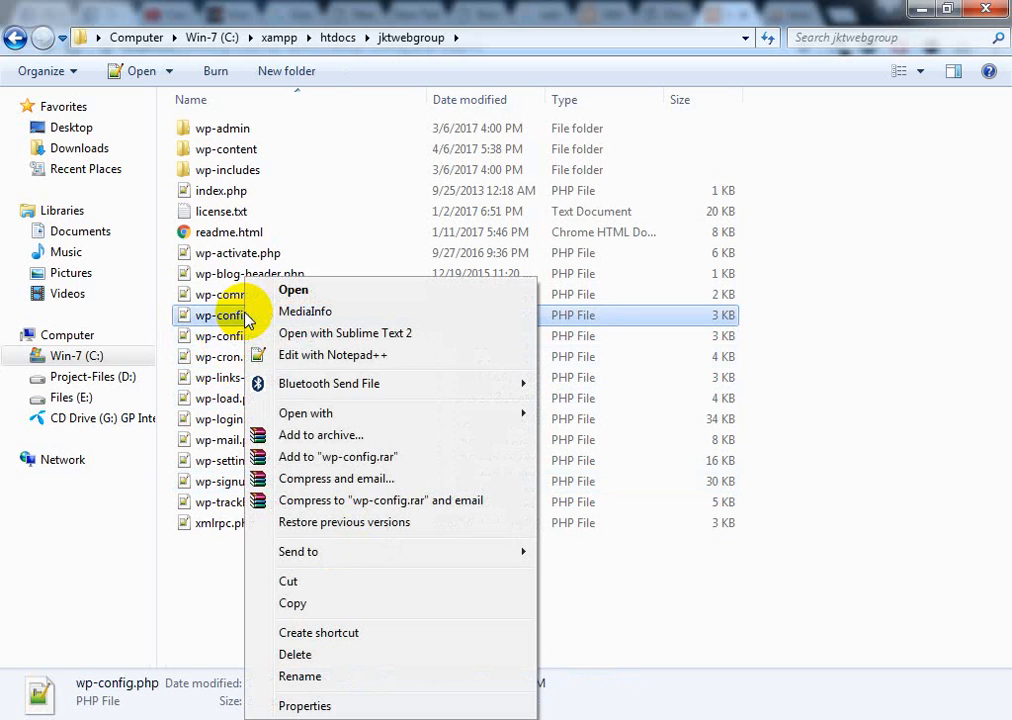
{"action": "left_click", "coordinate": [330, 355]}
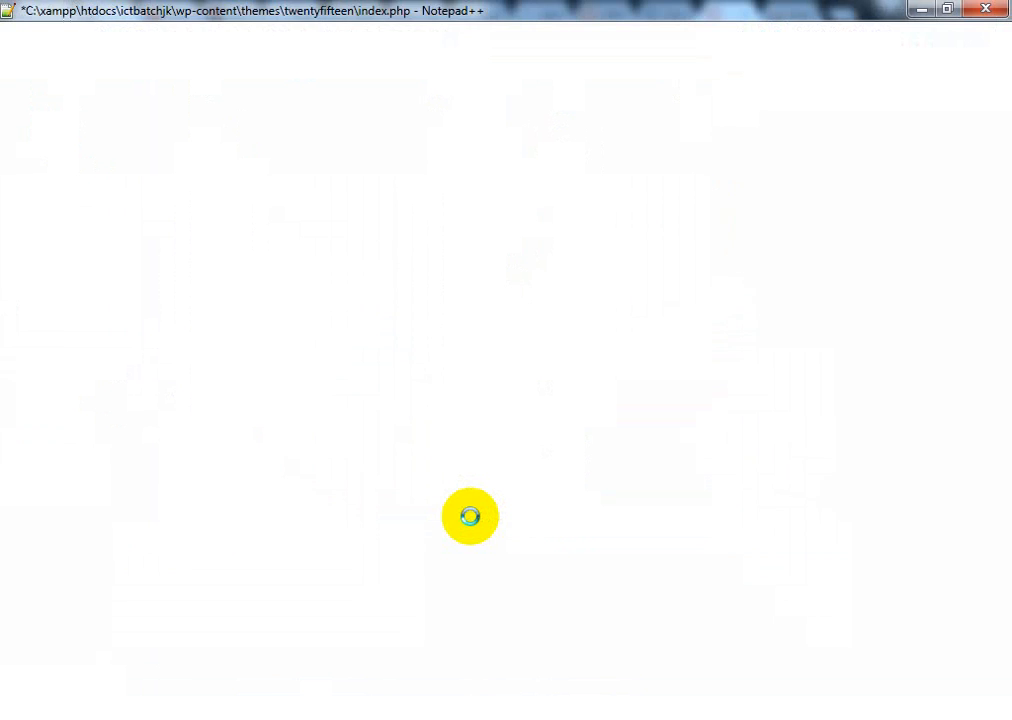
Decline the Notepad++ update offer
{"action": "scroll", "coordinate": [470, 517], "scroll_direction": "down", "scroll_amount": 11}
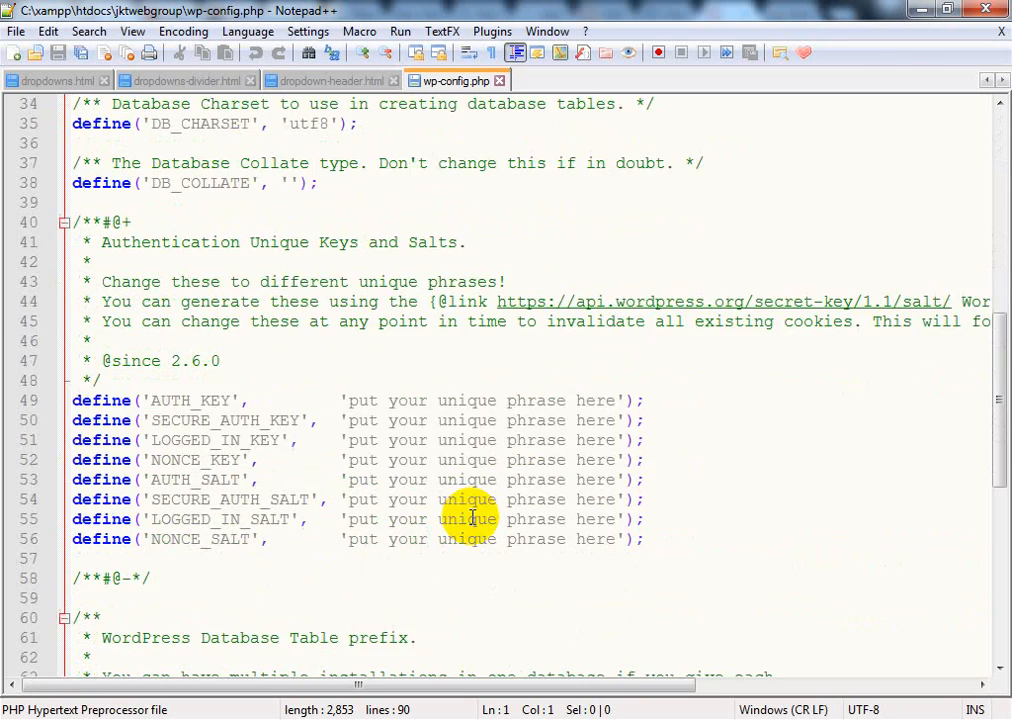
{"action": "scroll", "coordinate": [470, 517], "scroll_direction": "down", "scroll_amount": 3}
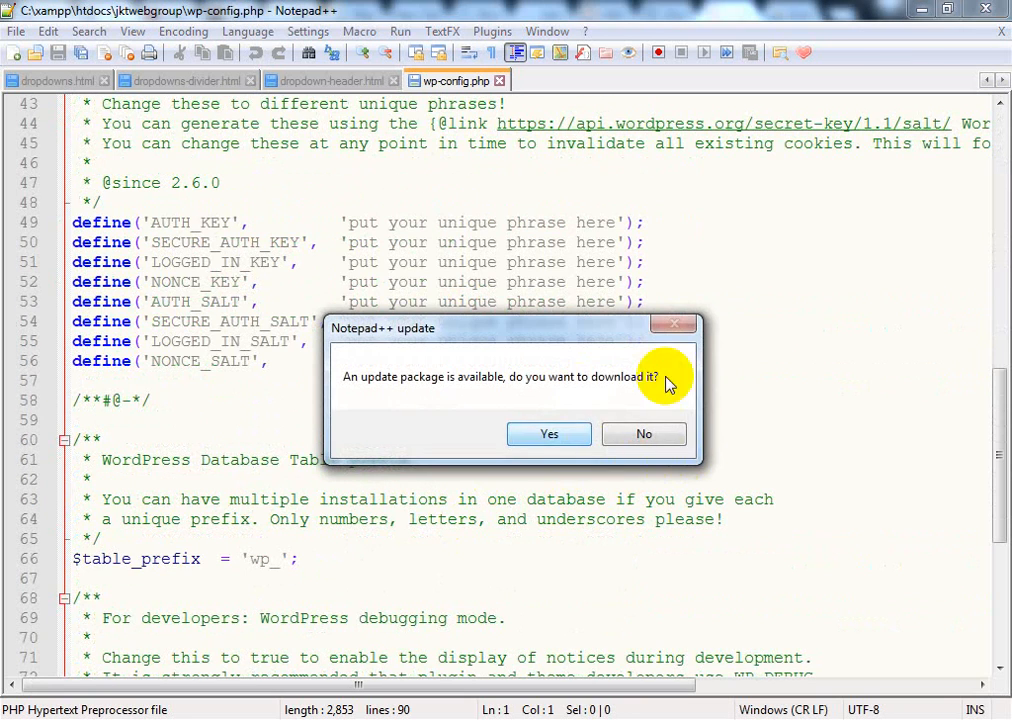
{"action": "left_click", "coordinate": [644, 438]}
Locate the DB_NAME, DB_USER and DB_PASSWORD placeholders, then return to Chrome's database form
{"action": "scroll", "coordinate": [407, 533], "scroll_direction": "down", "scroll_amount": 7}
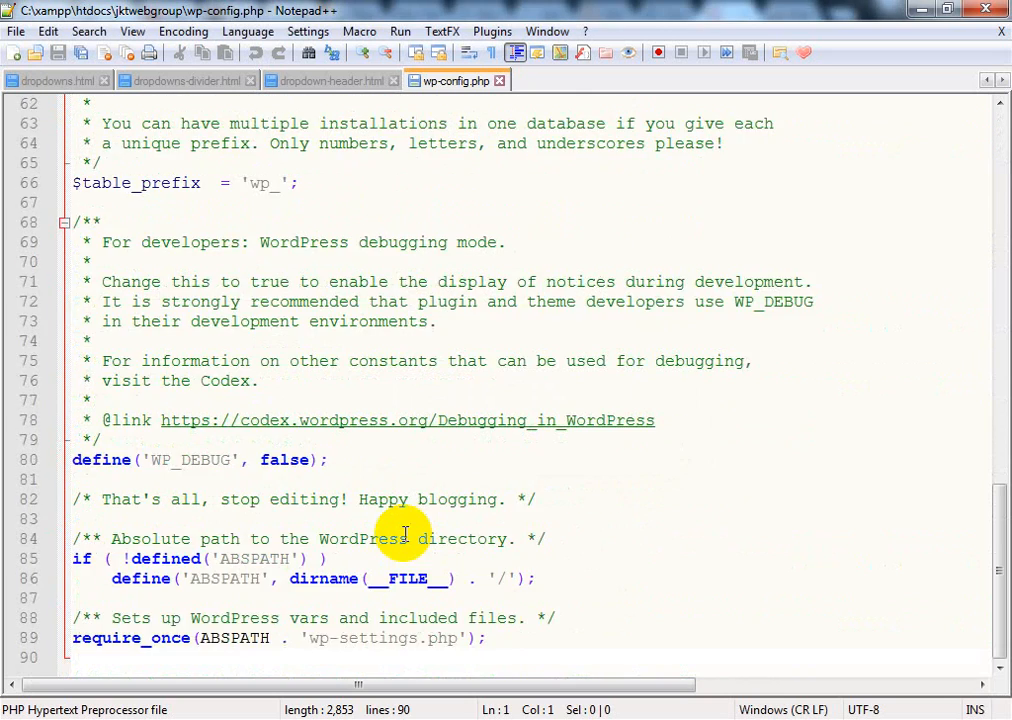
{"action": "scroll", "coordinate": [405, 533], "scroll_direction": "up", "scroll_amount": 10}
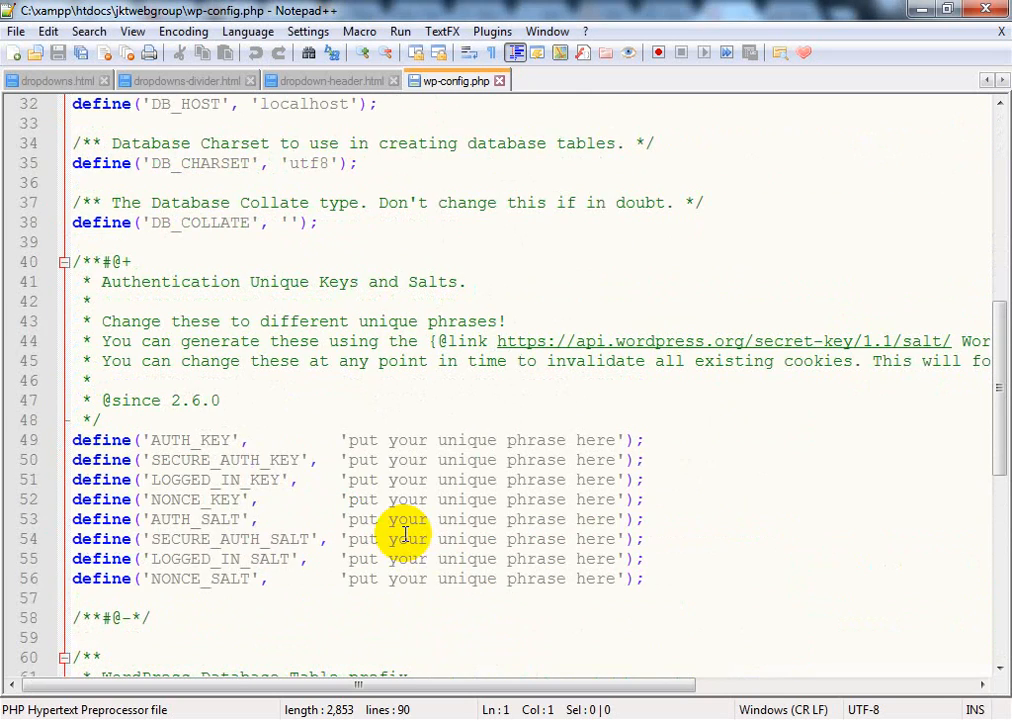
{"action": "scroll", "coordinate": [405, 533], "scroll_direction": "up", "scroll_amount": 7}
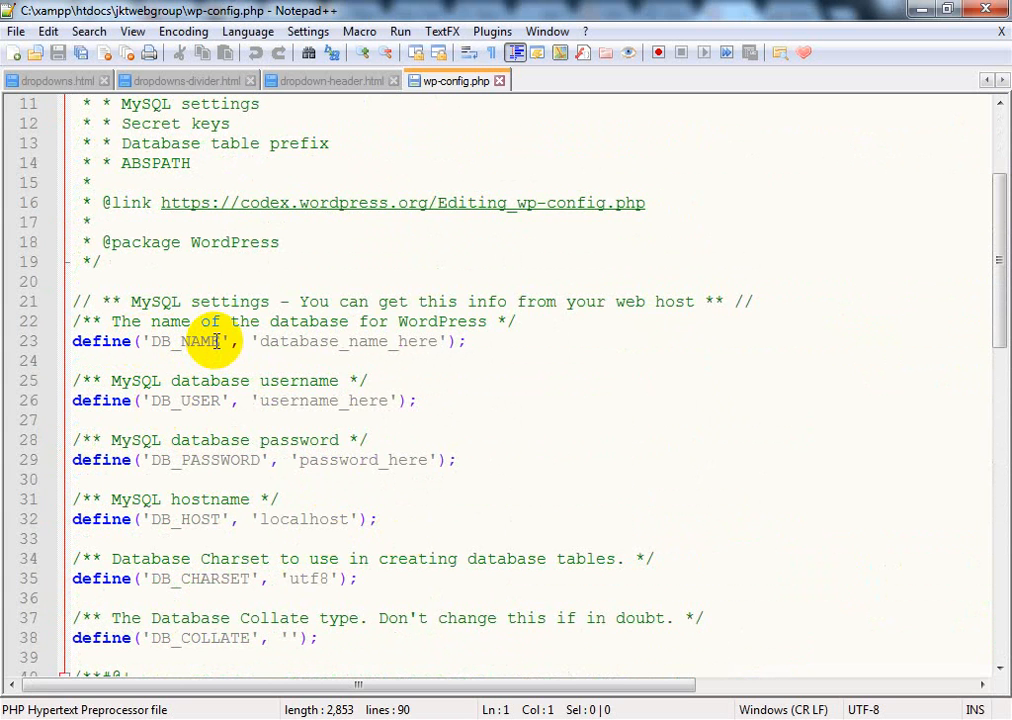
{"action": "left_click_drag", "start_coordinate": [259, 341], "coordinate": [437, 341]}
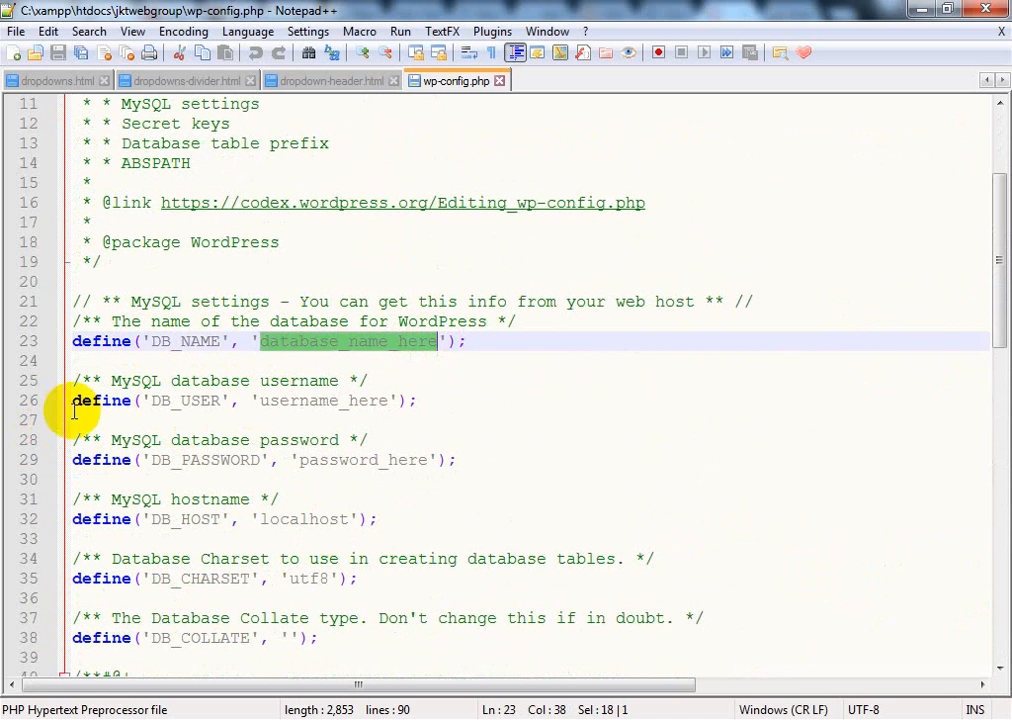
{"action": "left_click_drag", "start_coordinate": [254, 401], "coordinate": [375, 406]}
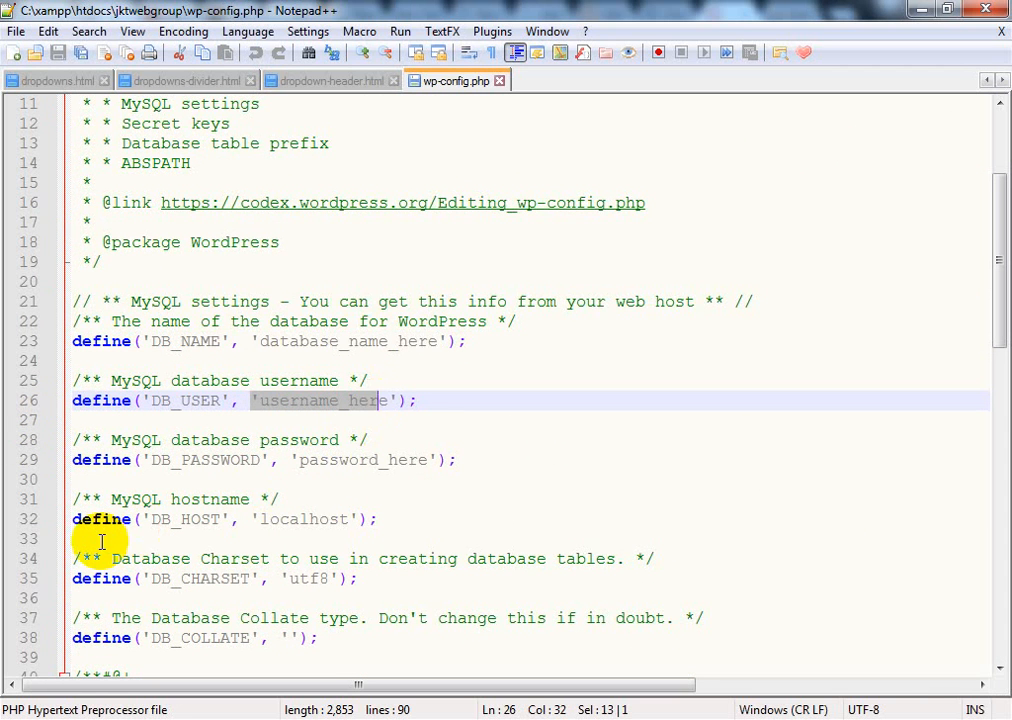
{"action": "left_click_drag", "start_coordinate": [300, 461], "coordinate": [431, 473]}
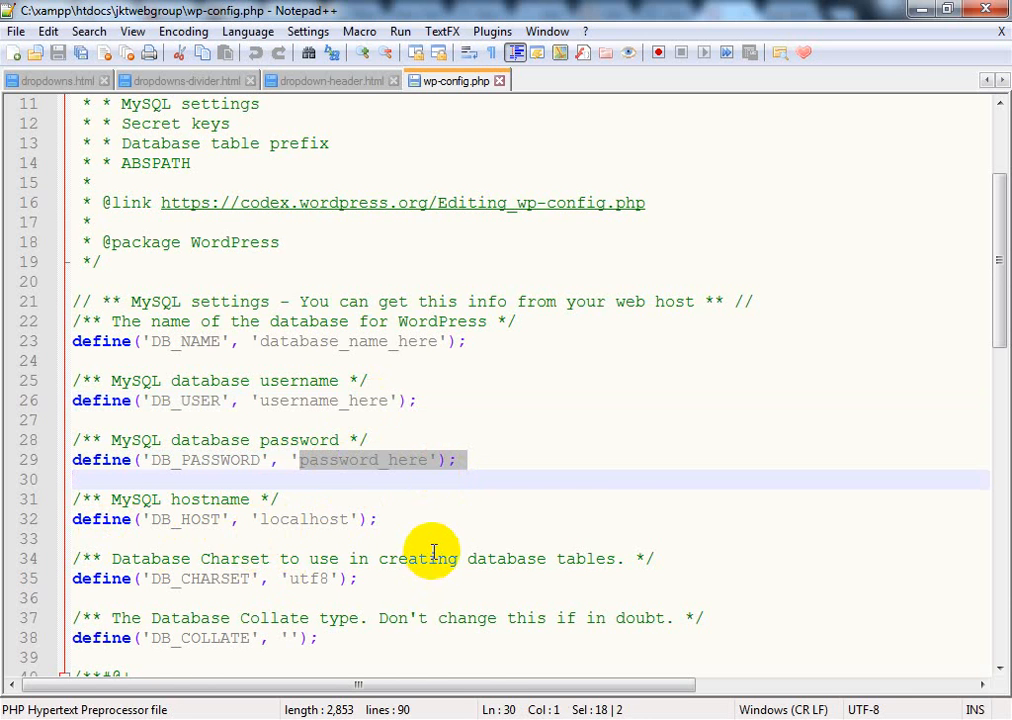
{"action": "scroll", "coordinate": [425, 552], "scroll_direction": "down", "scroll_amount": 1}
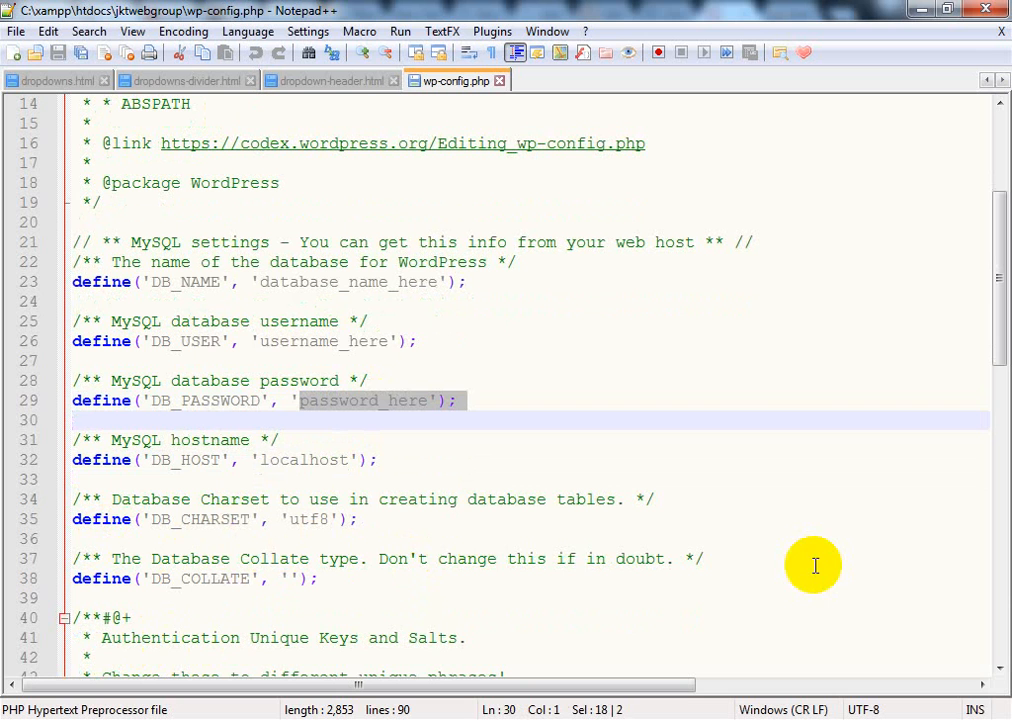
{"action": "left_click", "coordinate": [549, 336]}
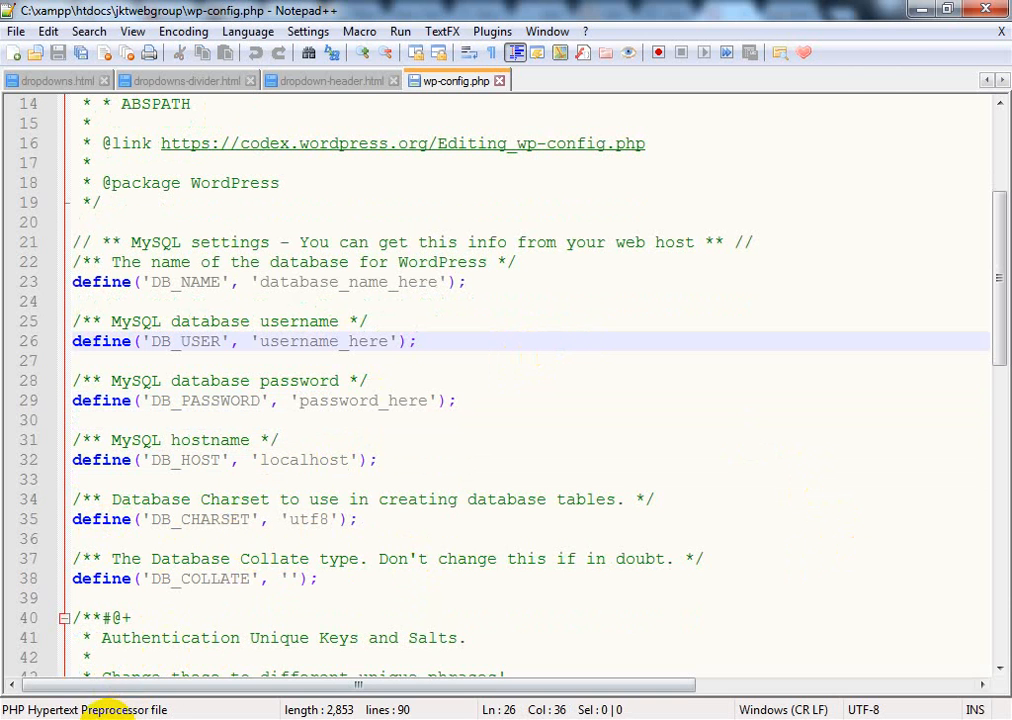
{"action": "left_click", "coordinate": [108, 719]}
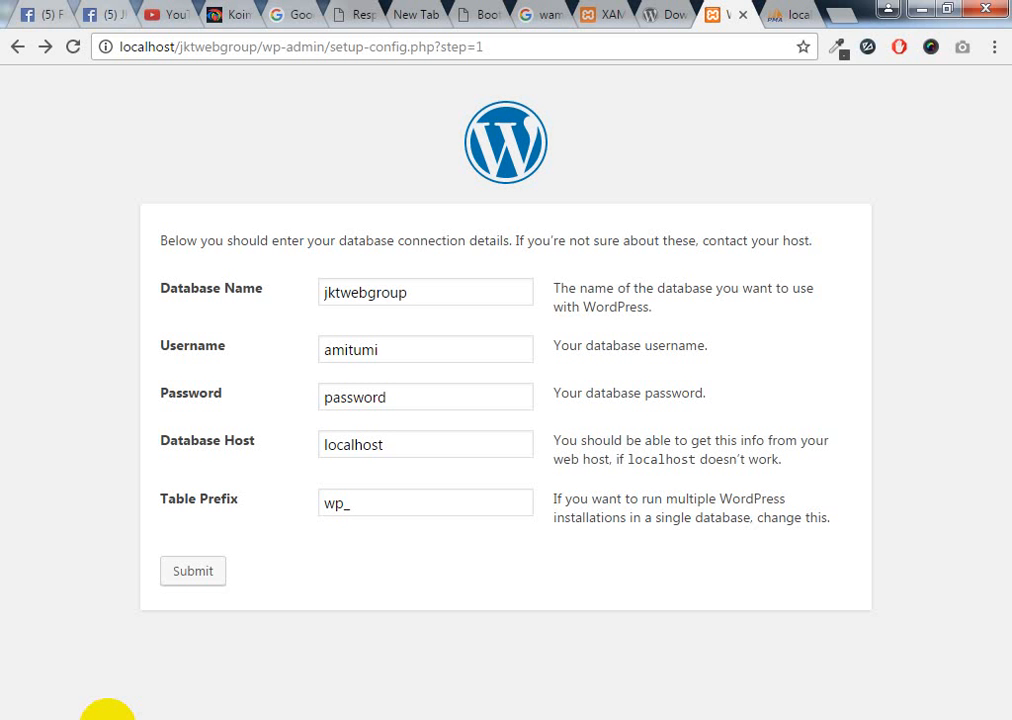
Copy the database name jktwebgroup from the WordPress form
{"action": "left_click", "coordinate": [108, 719]}
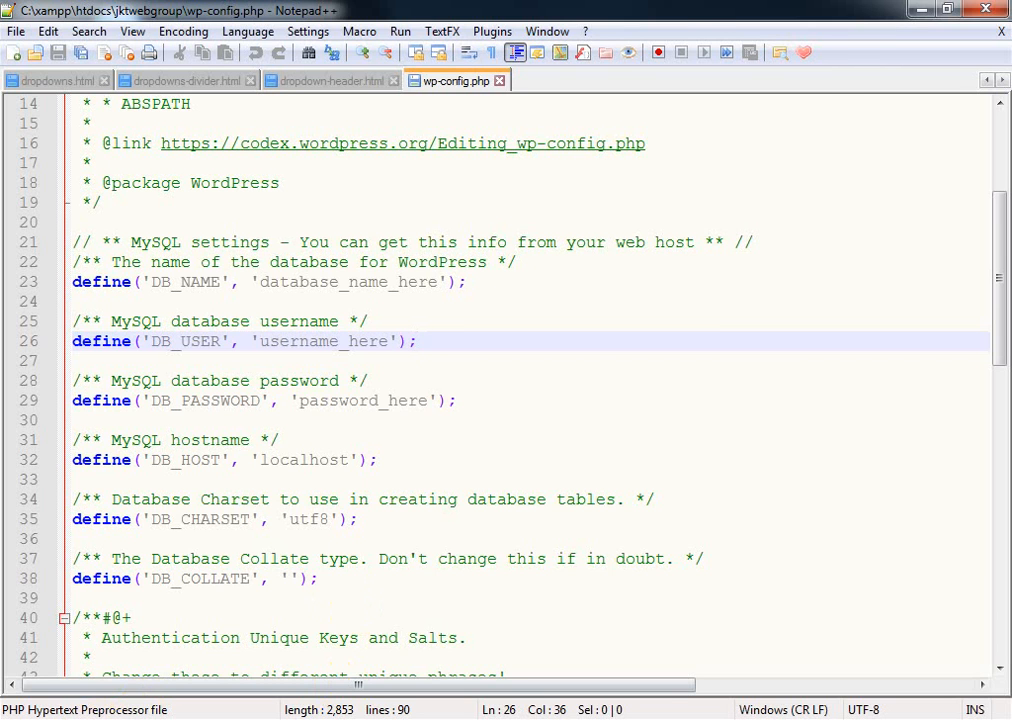
{"action": "left_click", "coordinate": [118, 719]}
{"action": "double_click", "coordinate": [366, 292]}
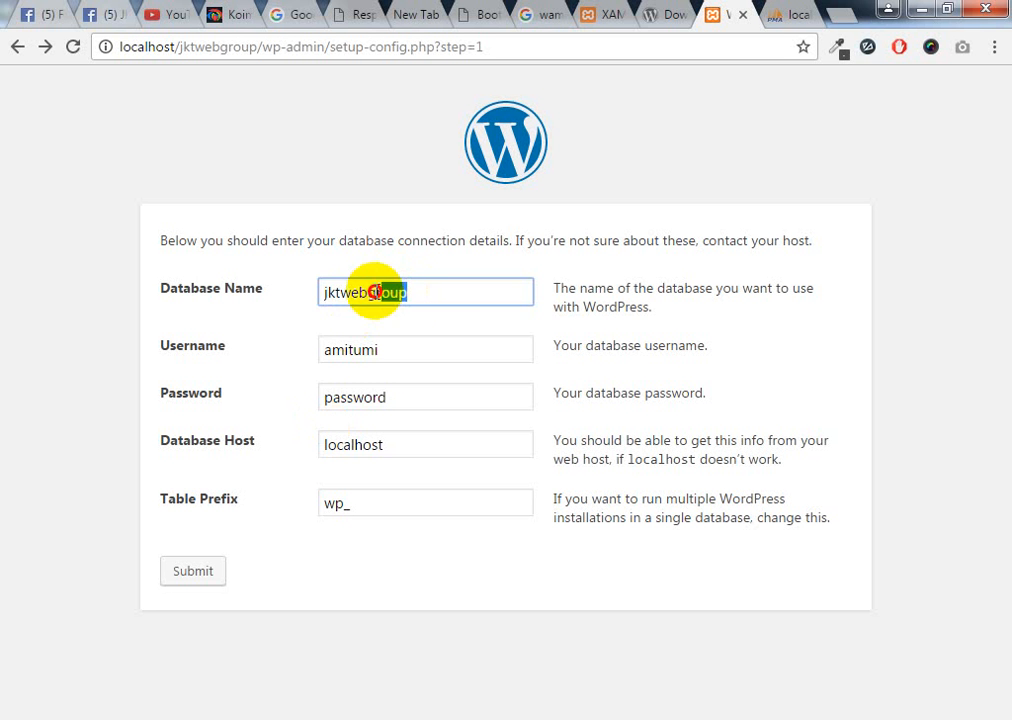
{"action": "right_click", "coordinate": [354, 292]}
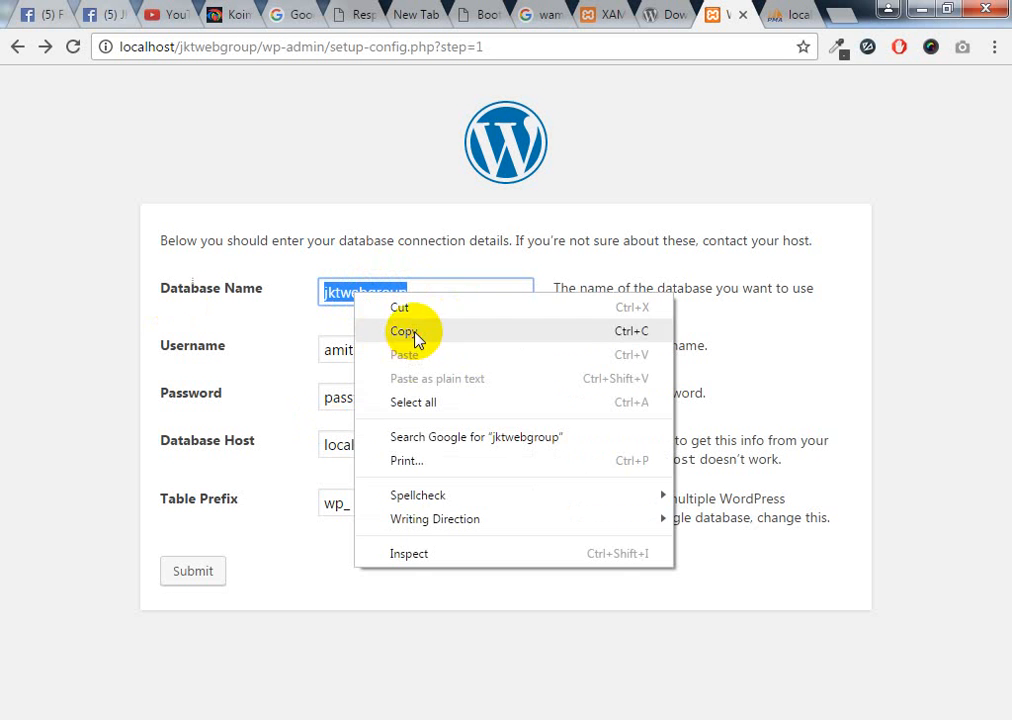
{"action": "left_click", "coordinate": [413, 339]}
Paste jktwebgroup as the DB_NAME value, undoing a paste onto the username line
{"action": "key", "text": "alt+Tab"}
{"action": "double_click", "coordinate": [350, 341]}
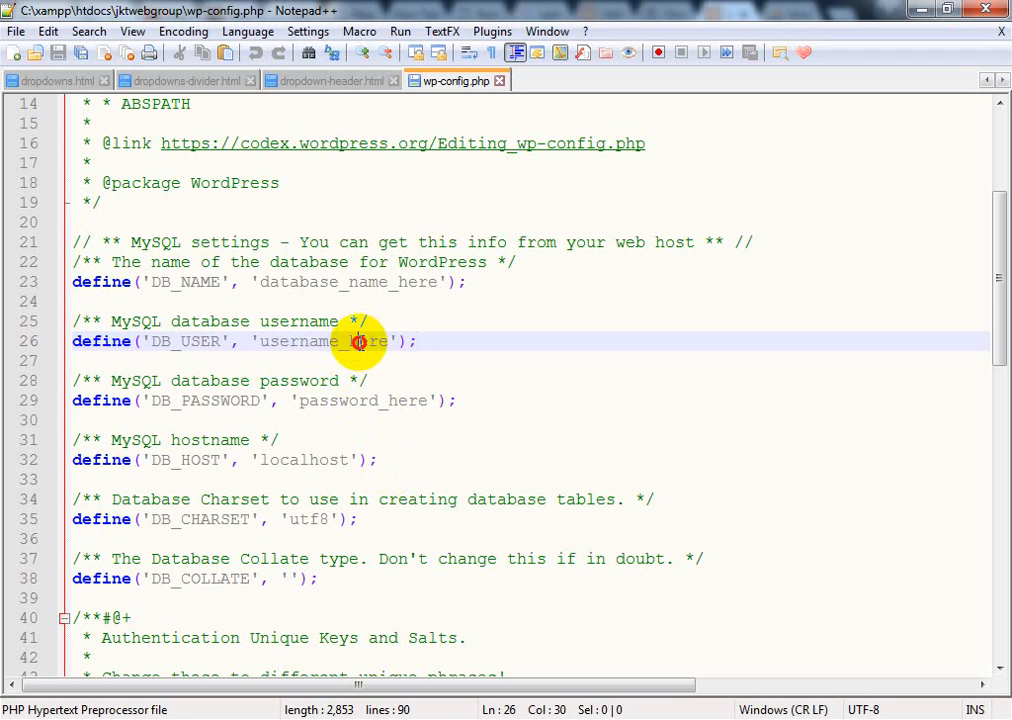
{"action": "key", "text": "ctrl+v"}
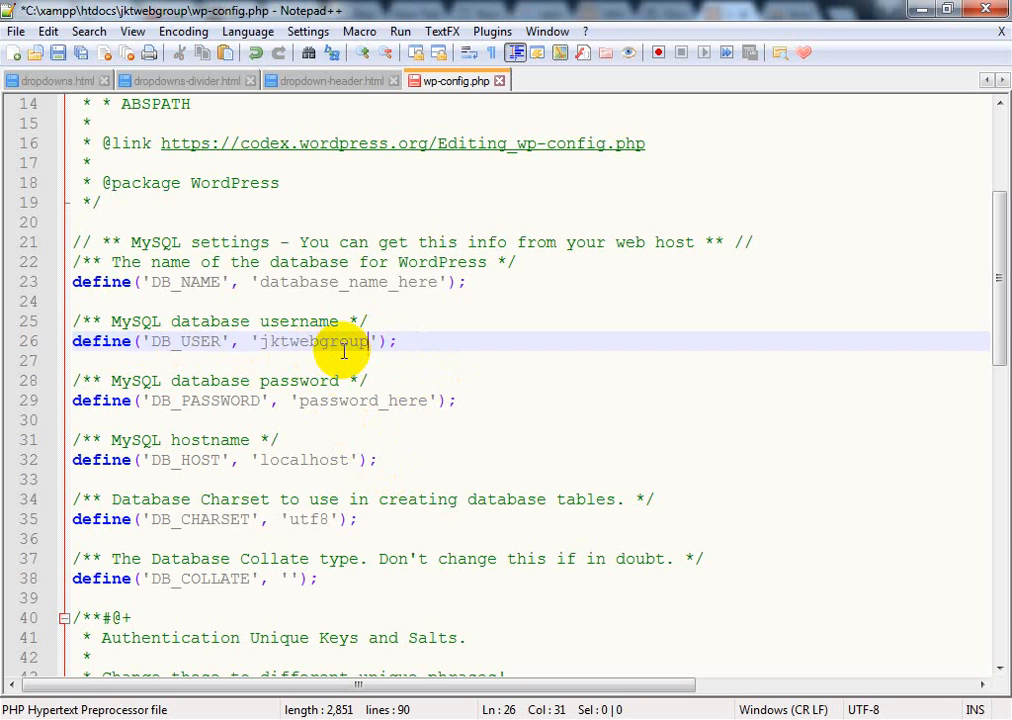
{"action": "key", "text": "ctrl+z"}
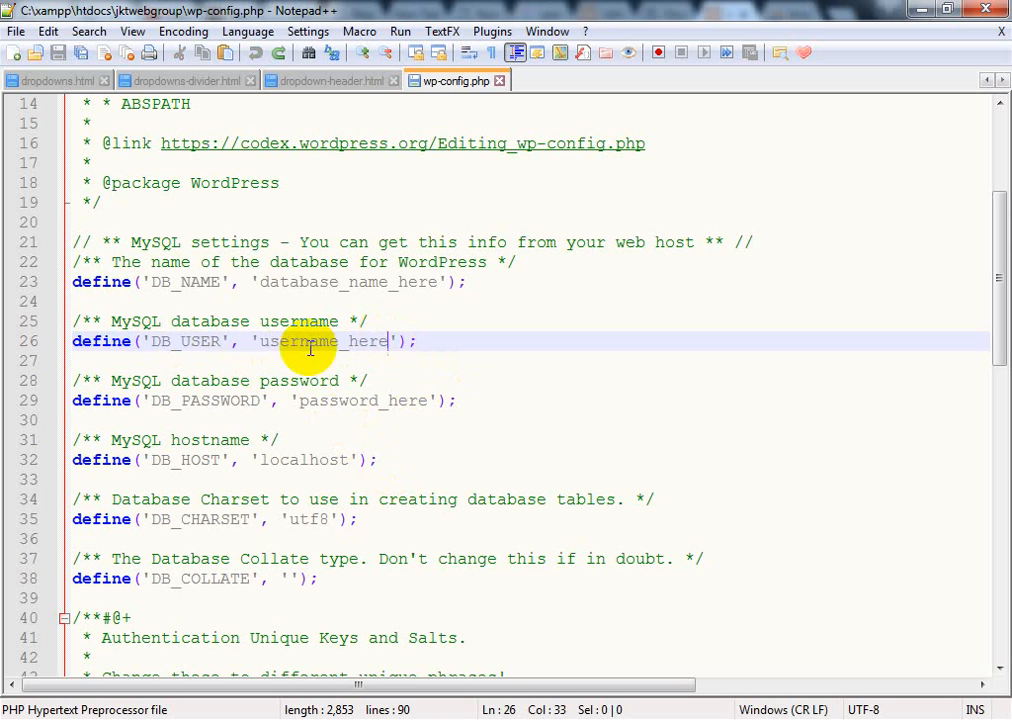
{"action": "double_click", "coordinate": [309, 283]}
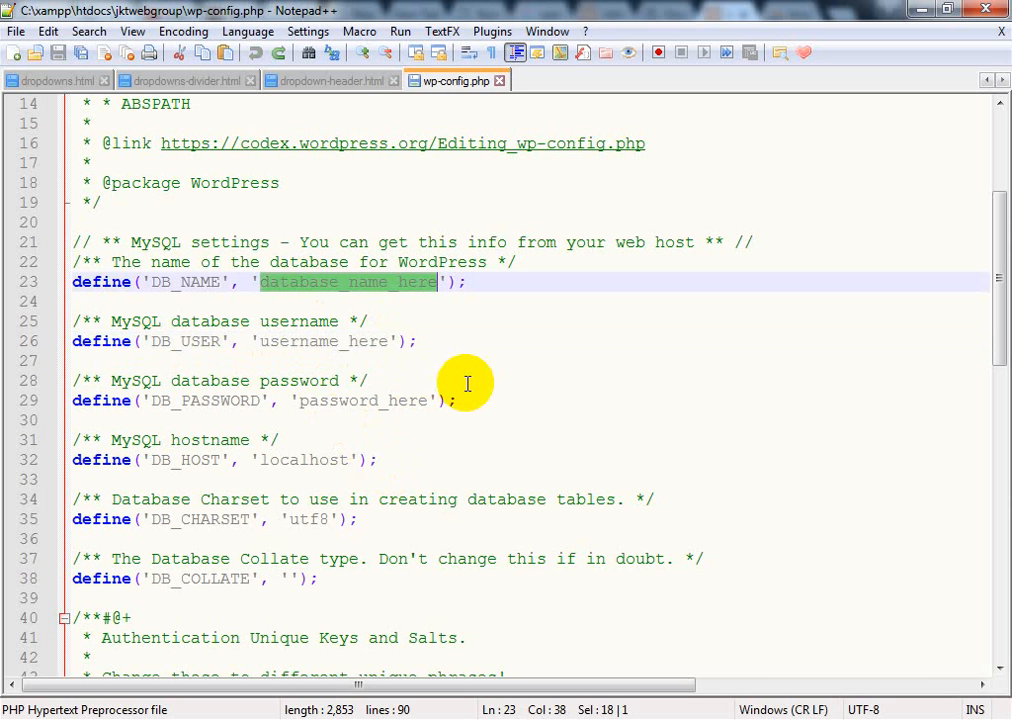
{"action": "key", "text": "ctrl+v"}
Replace username_here and password_here with the database credentials and save wp-config.php
{"action": "double_click", "coordinate": [328, 341]}
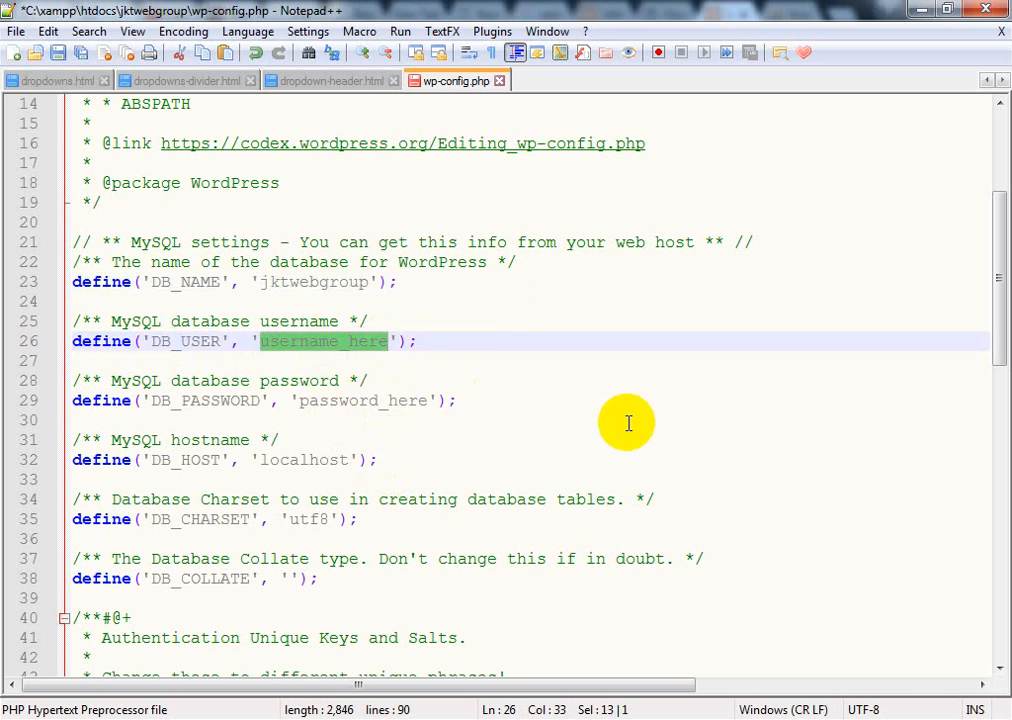
{"action": "type", "text": "amitumi"}
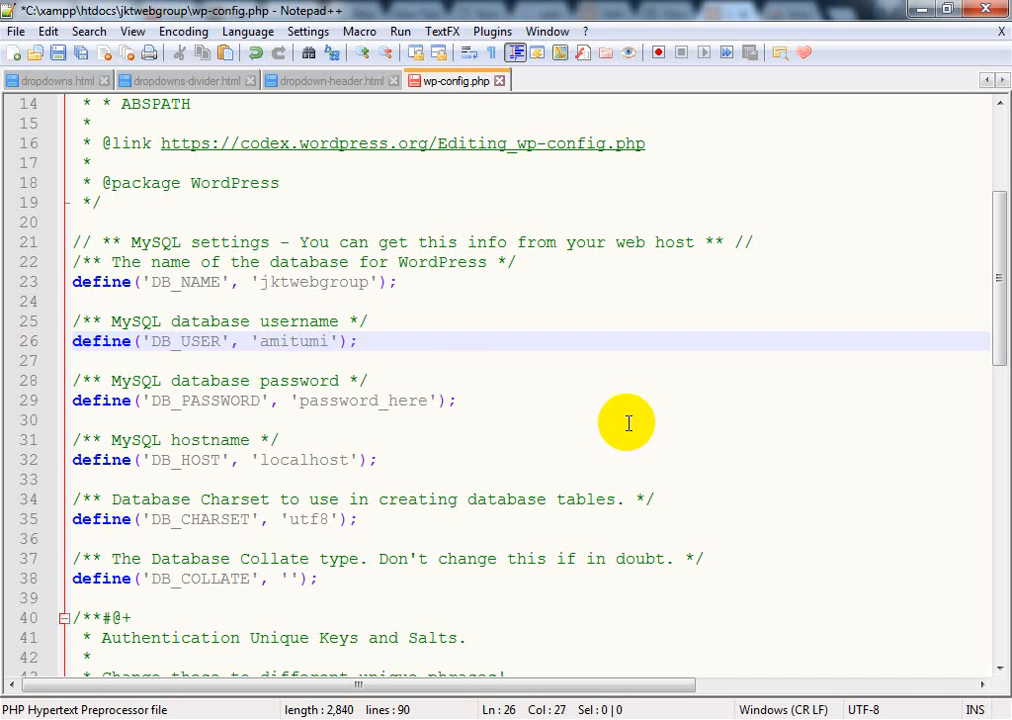
{"action": "double_click", "coordinate": [361, 401]}
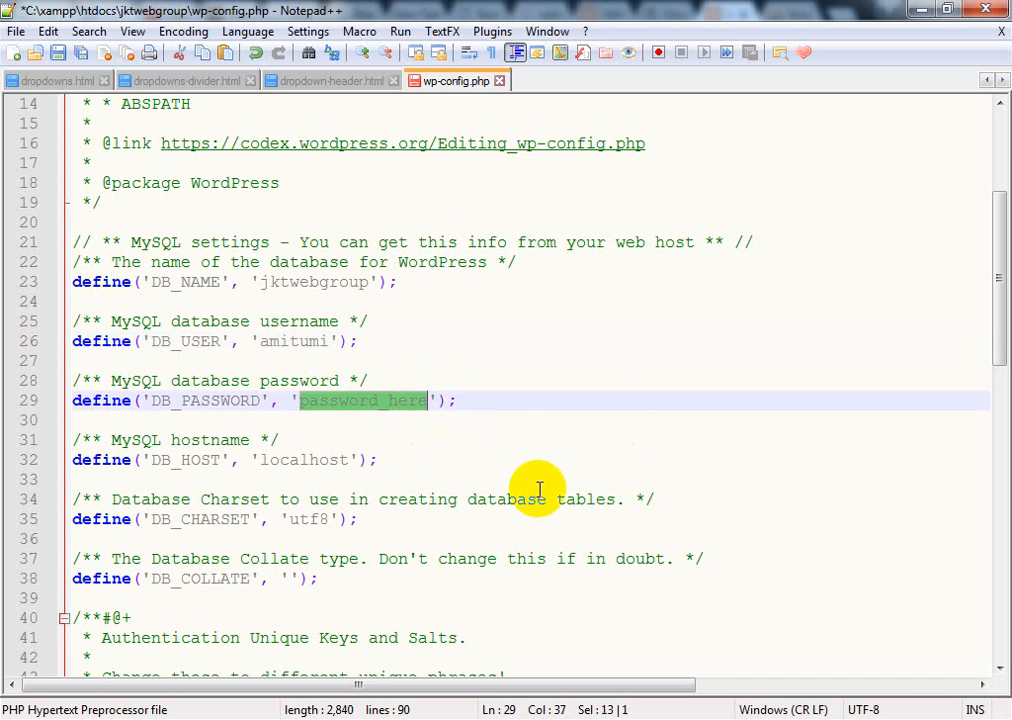
{"action": "type", "text": "12345"}
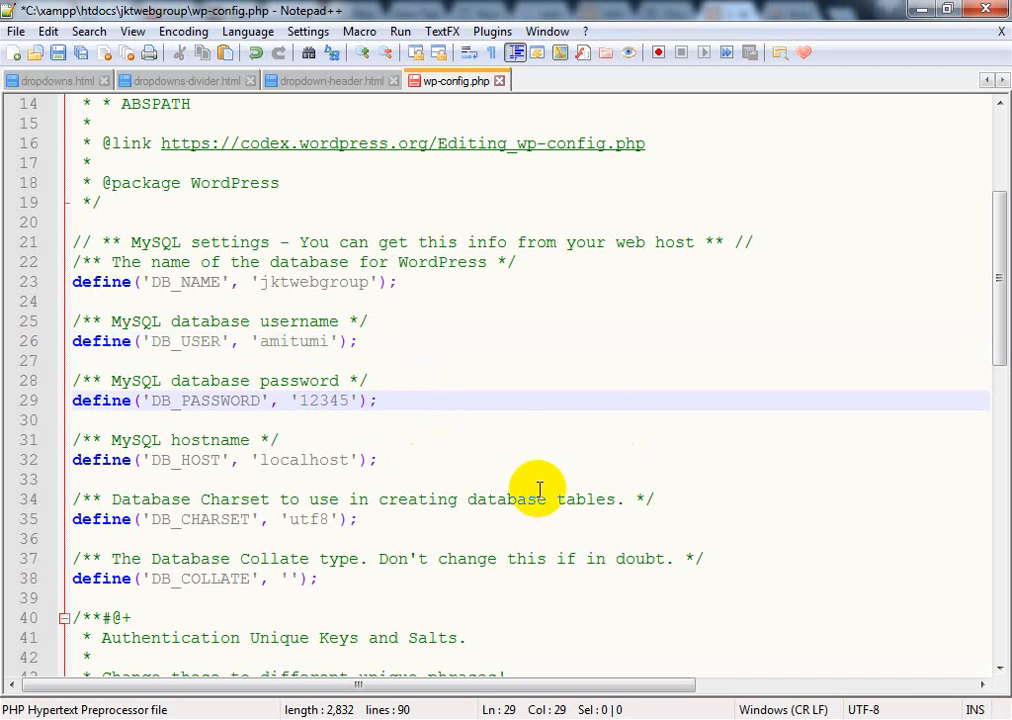
{"action": "scroll", "coordinate": [343, 470], "scroll_direction": "down", "scroll_amount": 2}
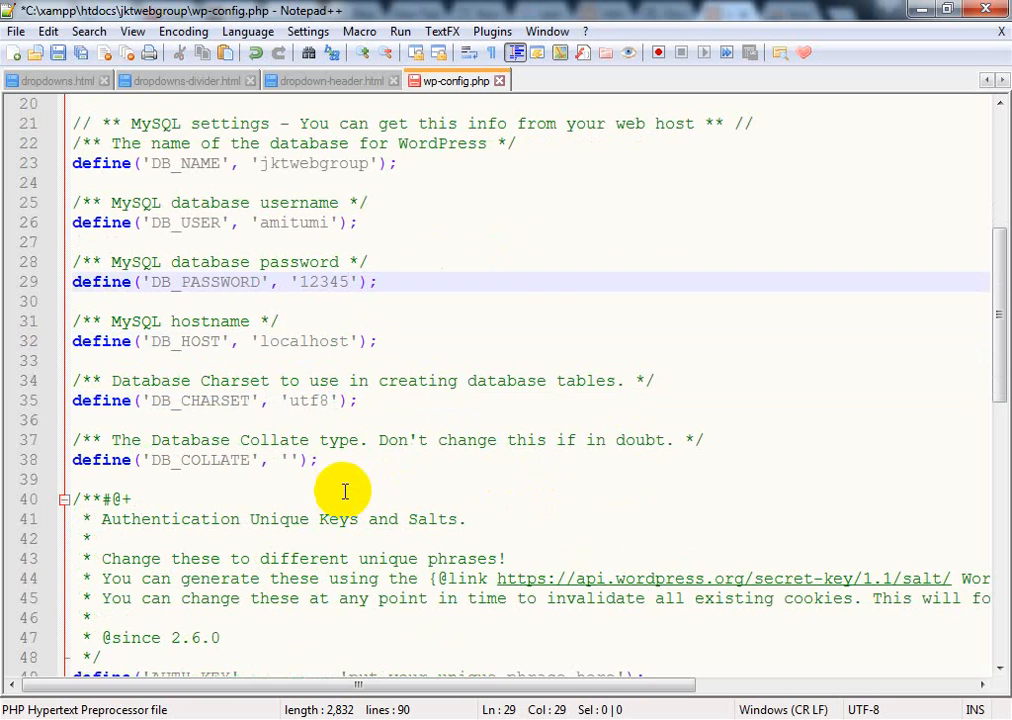
{"action": "scroll", "coordinate": [343, 490], "scroll_direction": "down", "scroll_amount": 4}
{"action": "scroll", "coordinate": [343, 490], "scroll_direction": "up", "scroll_amount": 6}
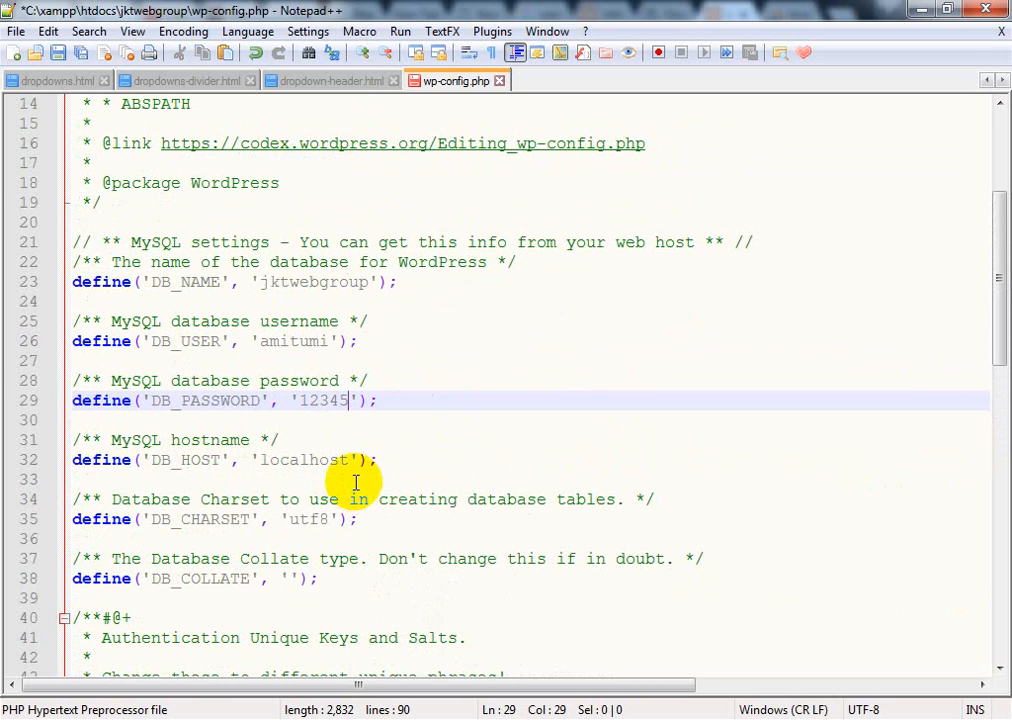
{"action": "scroll", "coordinate": [350, 481], "scroll_direction": "up", "scroll_amount": 4}
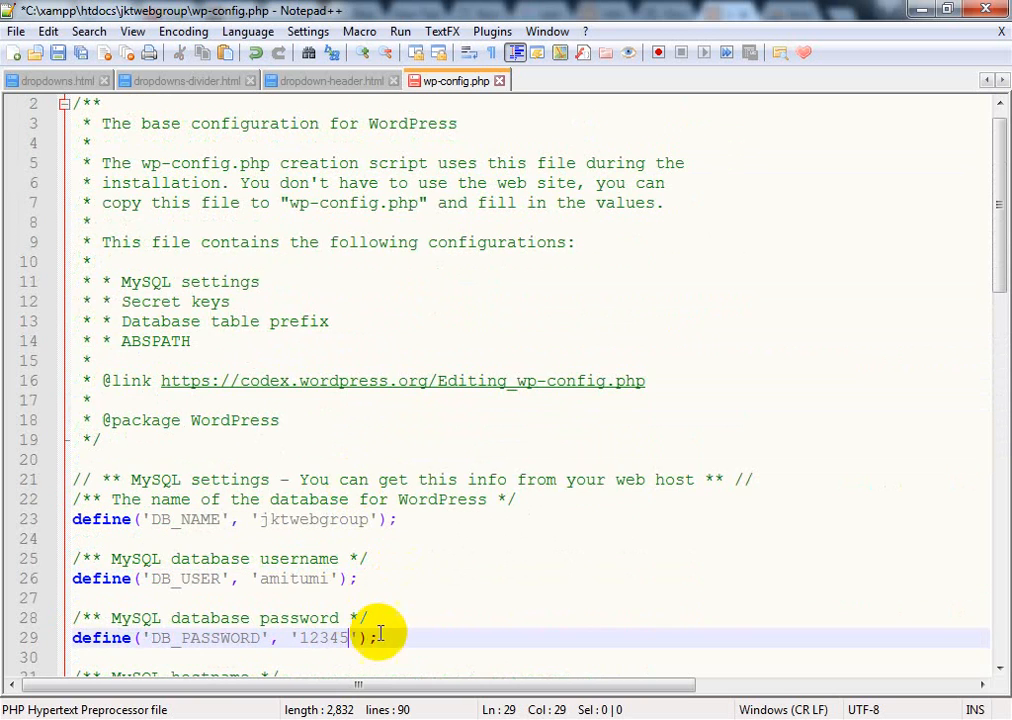
{"action": "scroll", "coordinate": [384, 635], "scroll_direction": "down", "scroll_amount": 2}
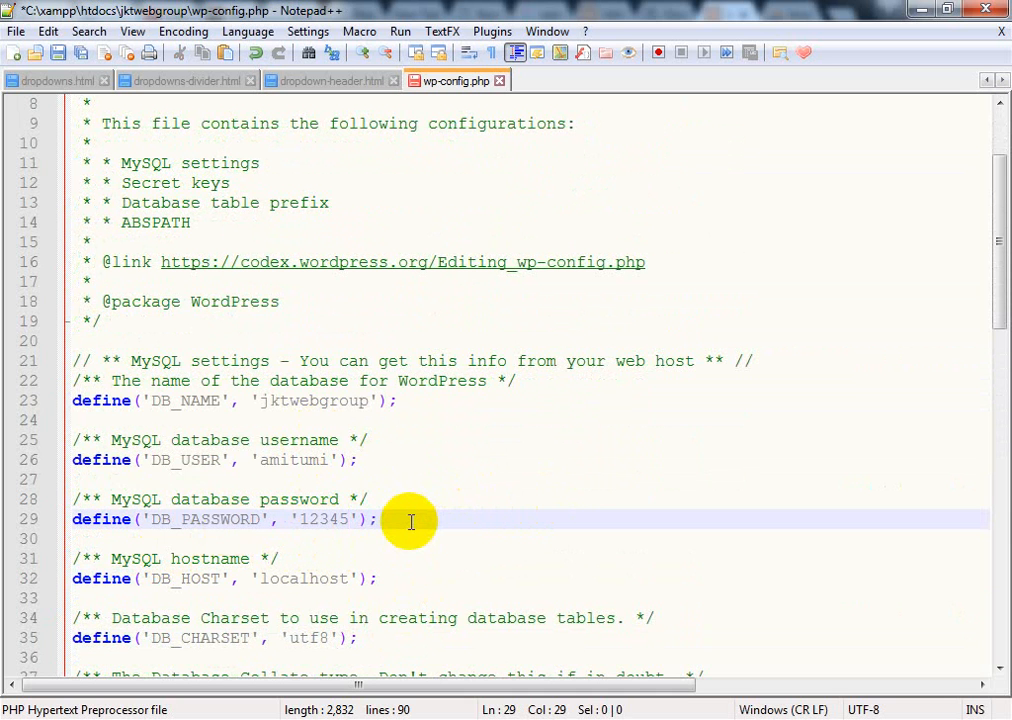
{"action": "left_click", "coordinate": [54, 53]}
Reload setup-config.php to get the wp-config.php already-exists notice, then minimise Chrome
{"action": "left_click", "coordinate": [106, 718]}
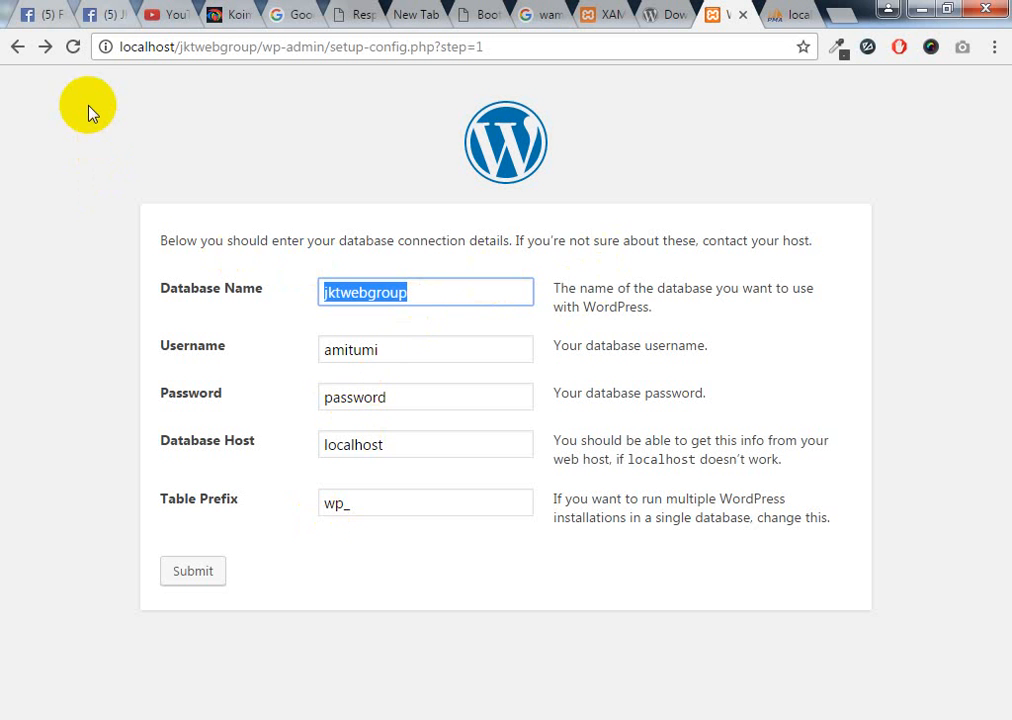
{"action": "left_click", "coordinate": [72, 47]}
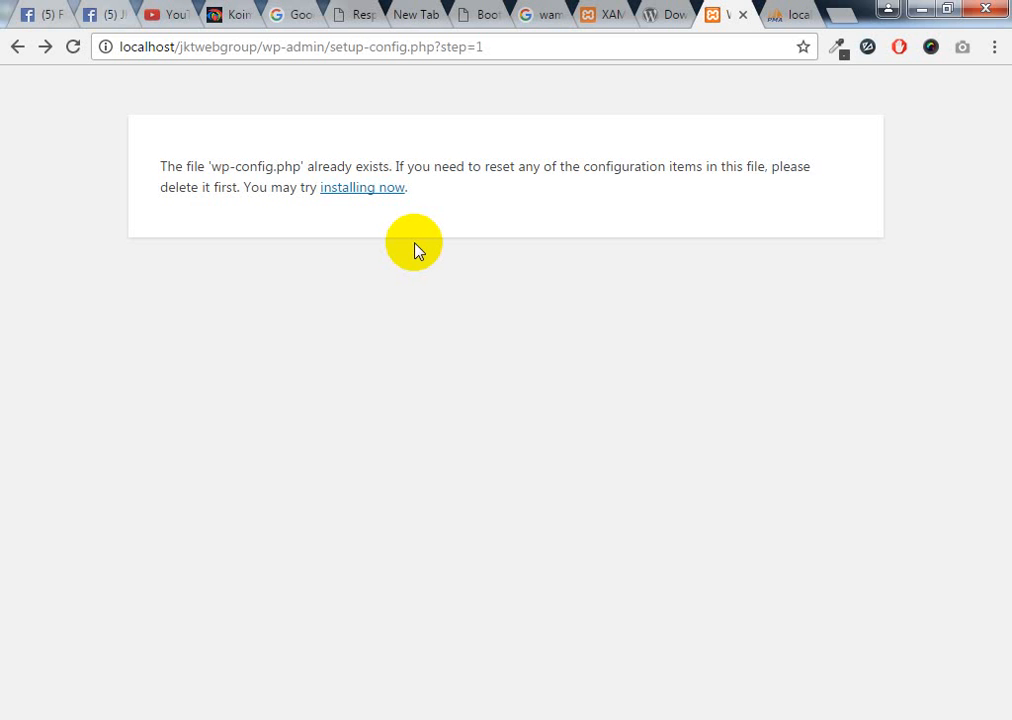
{"action": "left_click", "coordinate": [922, 9]}
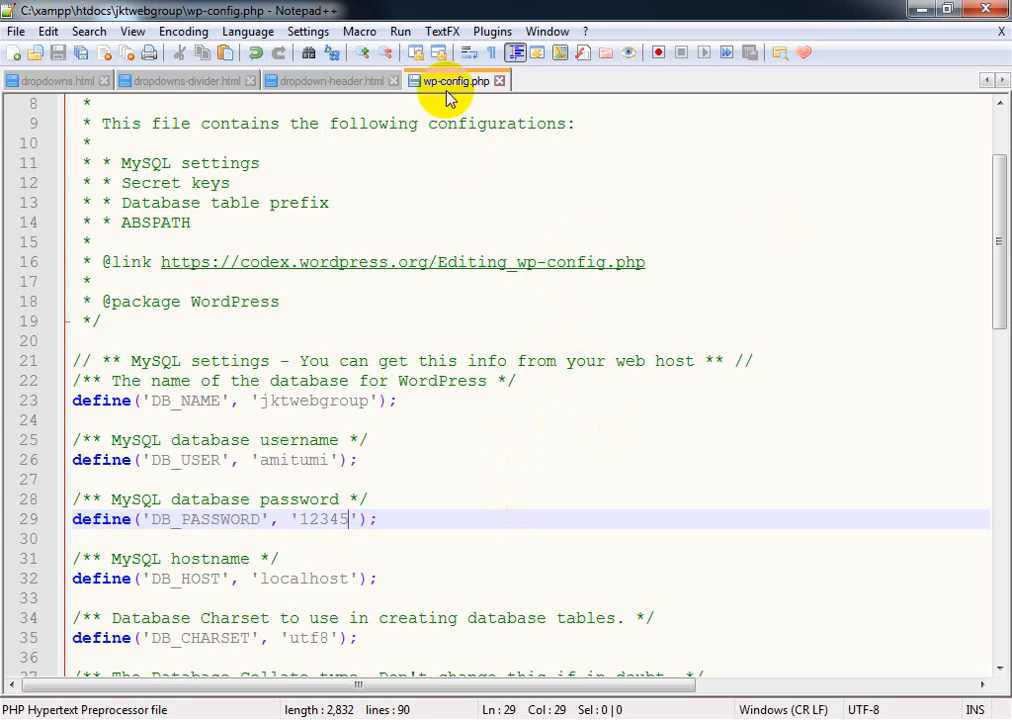
Close wp-config.php in Notepad++, delete it to the Recycle Bin, and return to Chrome
{"action": "left_click", "coordinate": [499, 81]}
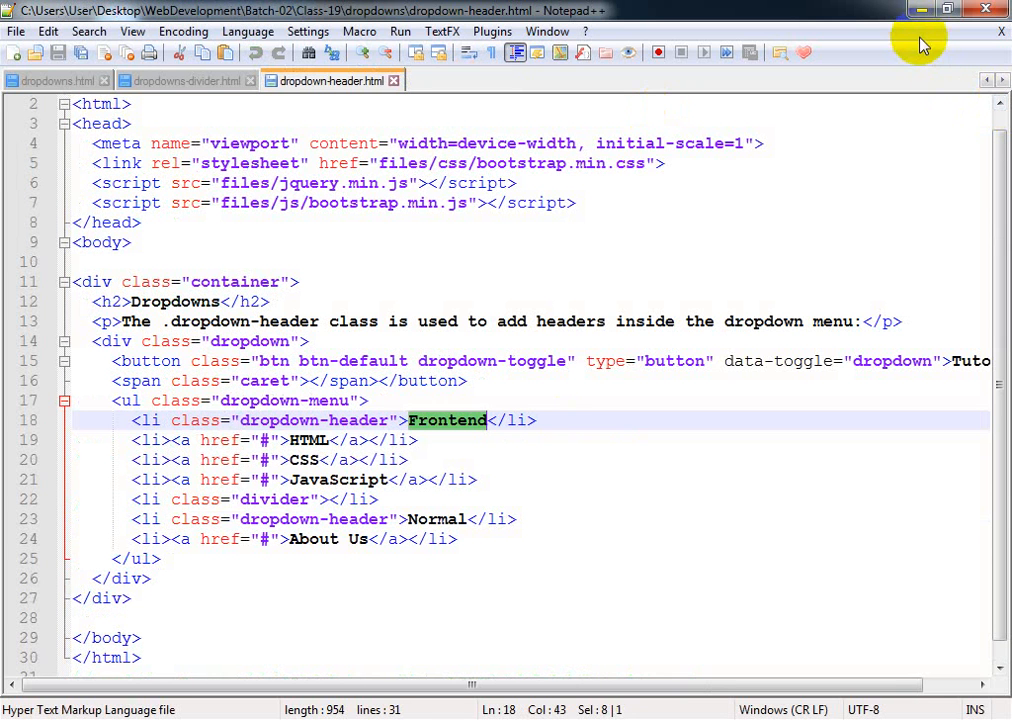
{"action": "left_click", "coordinate": [921, 9]}
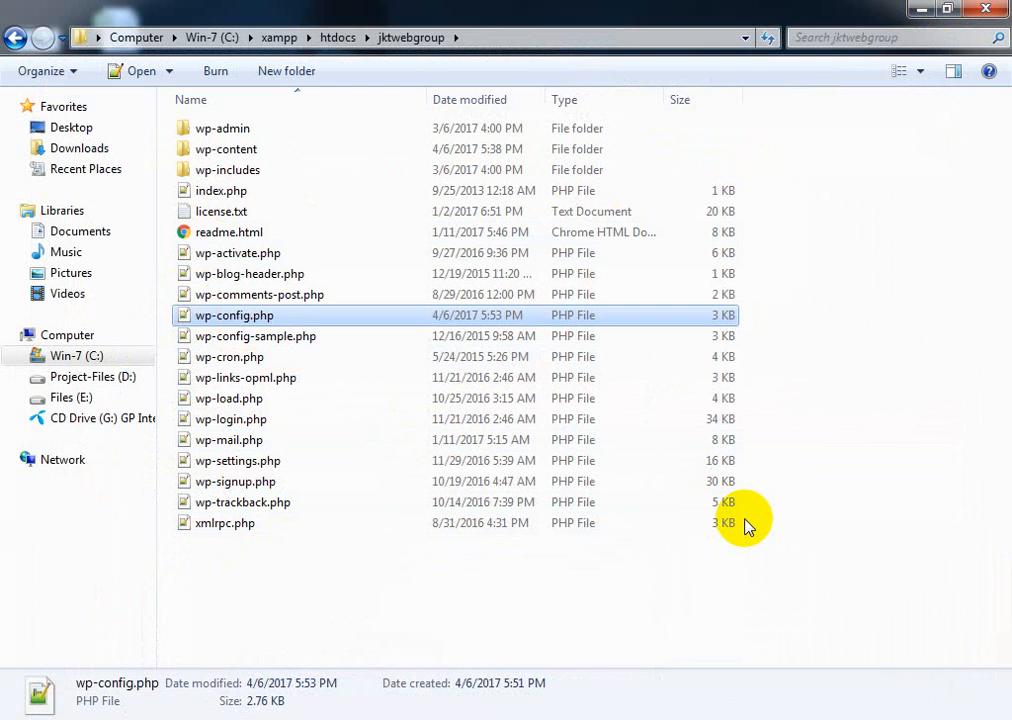
{"action": "key", "text": "Delete"}
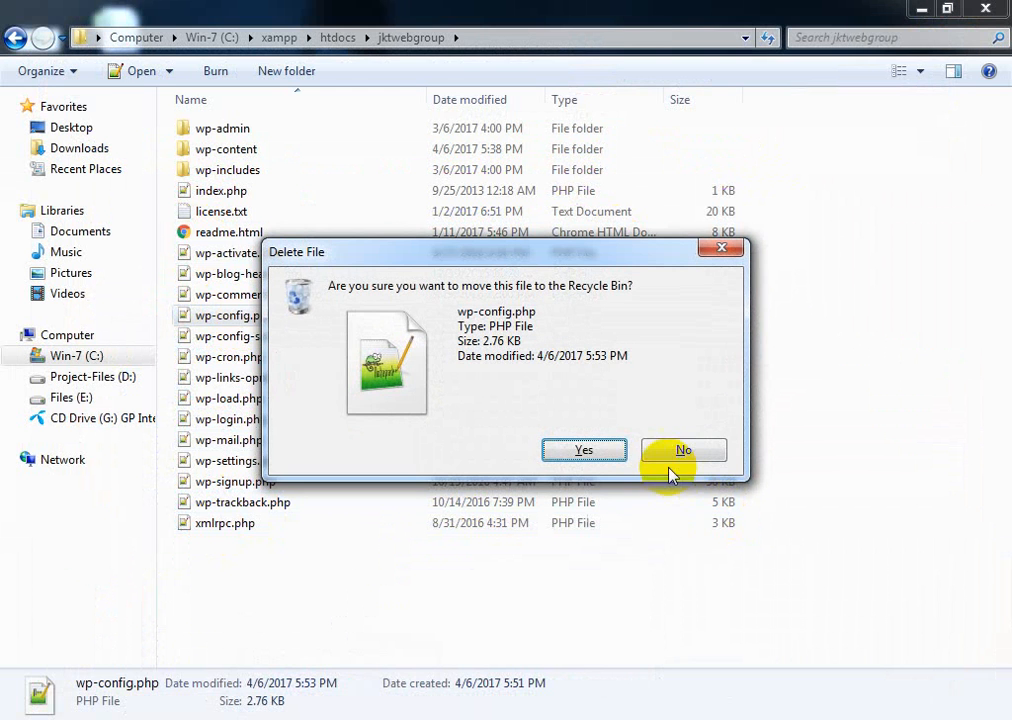
{"action": "left_click", "coordinate": [579, 451]}
{"action": "left_click", "coordinate": [87, 719]}
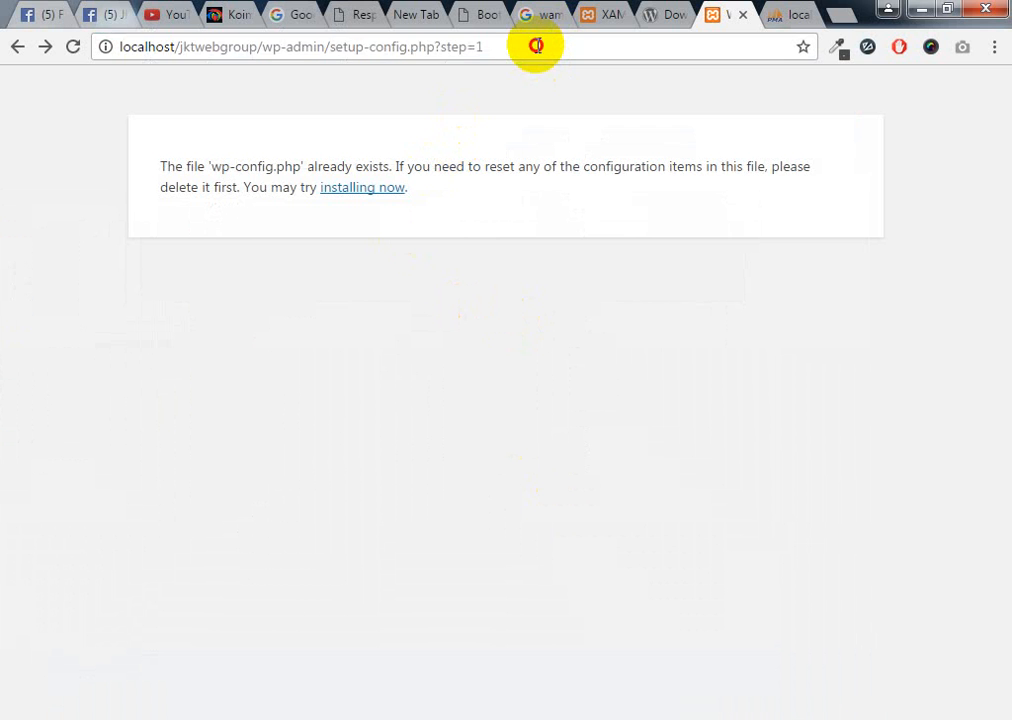
Reload the setup page and set the Database Name to jktwebgroup
{"action": "left_click", "coordinate": [538, 46]}
{"action": "key", "text": "Return"}
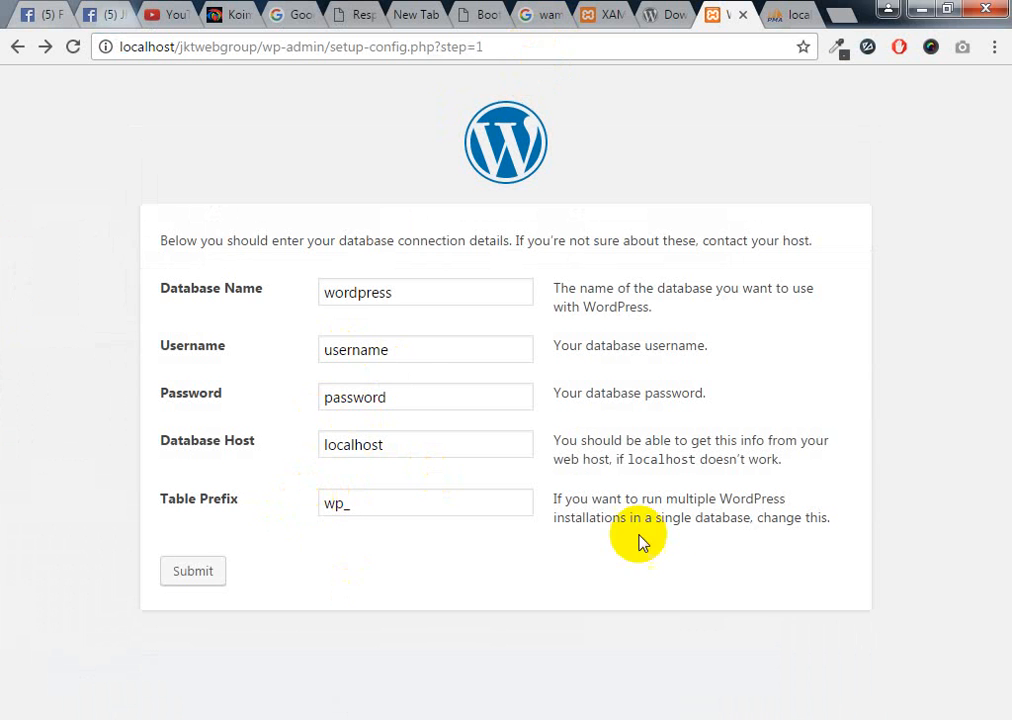
{"action": "double_click", "coordinate": [414, 288]}
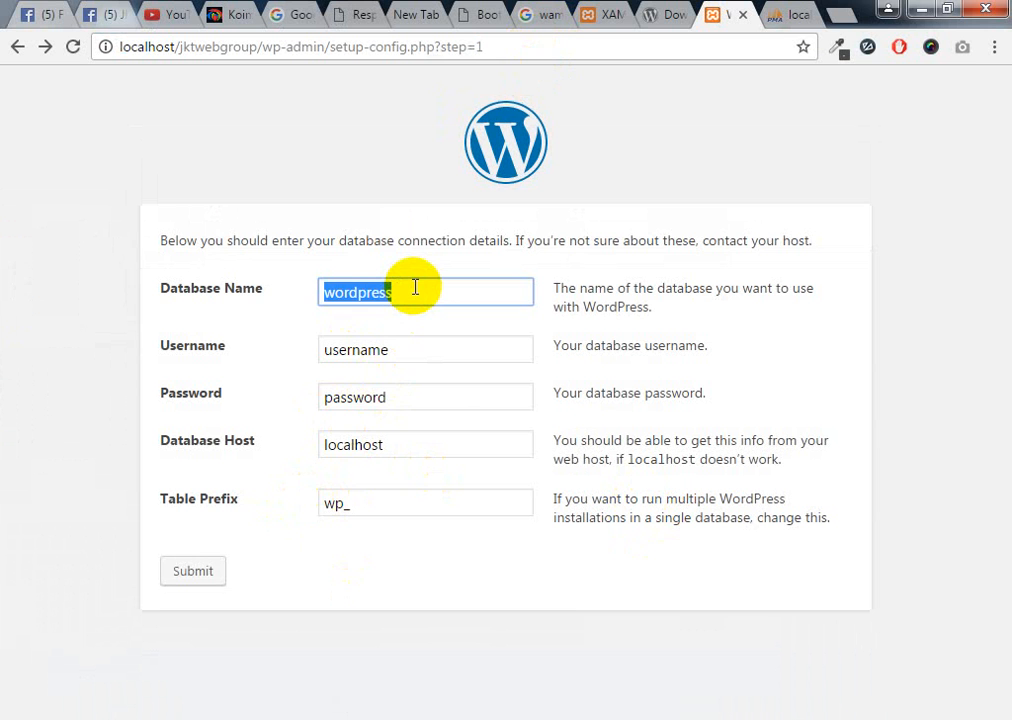
{"action": "type", "text": "jktwebgroup"}
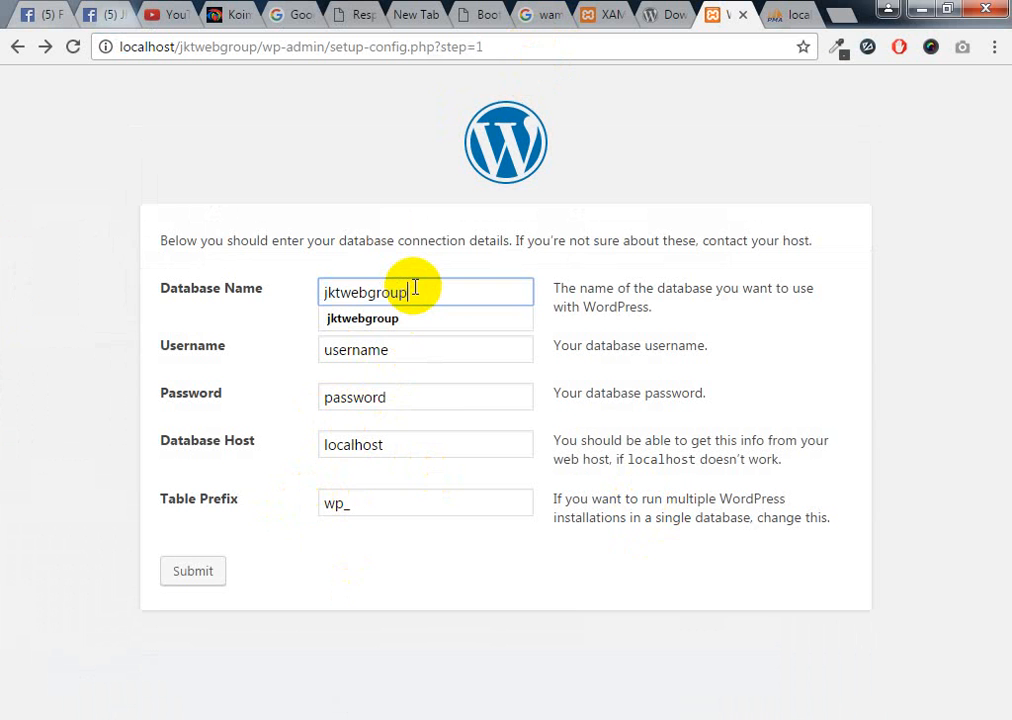
Change the Username to root and submit the database form
{"action": "left_click", "coordinate": [383, 350]}
{"action": "left_click_drag", "start_coordinate": [403, 352], "coordinate": [243, 362]}
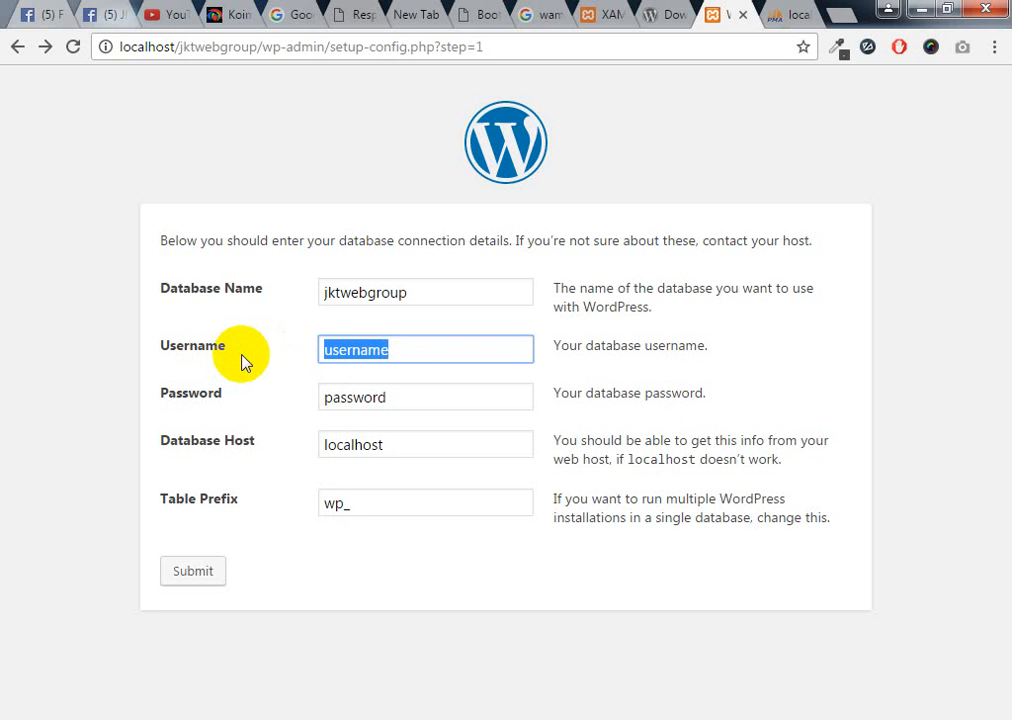
{"action": "type", "text": "rott"}
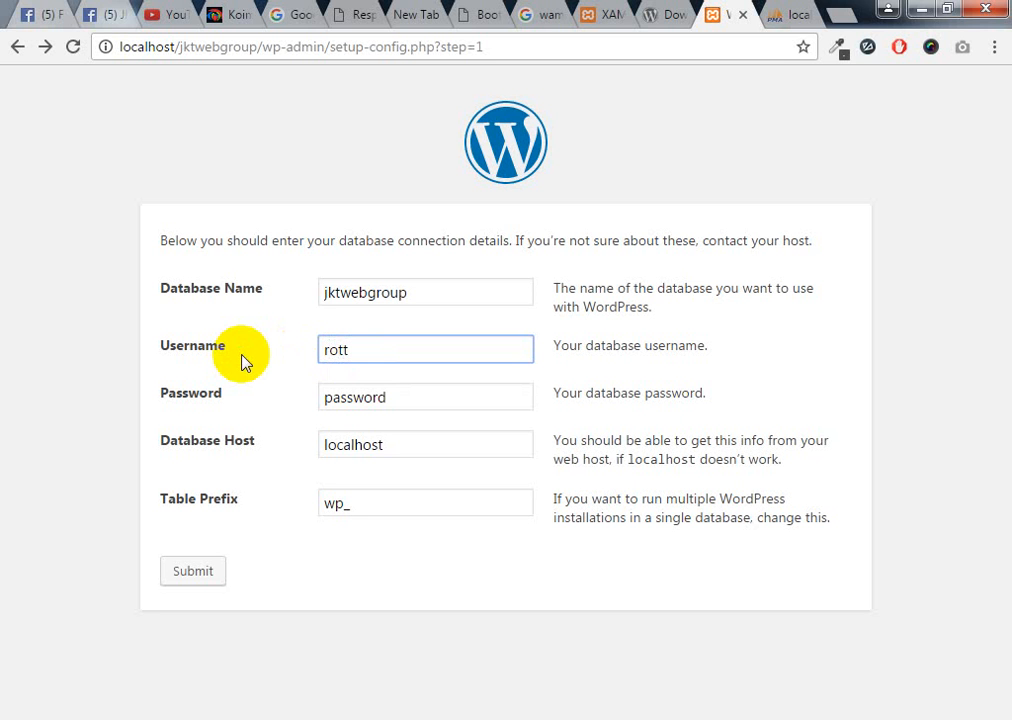
{"action": "key", "text": "BackSpace"}
{"action": "key", "text": "BackSpace"}
{"action": "type", "text": "o"}
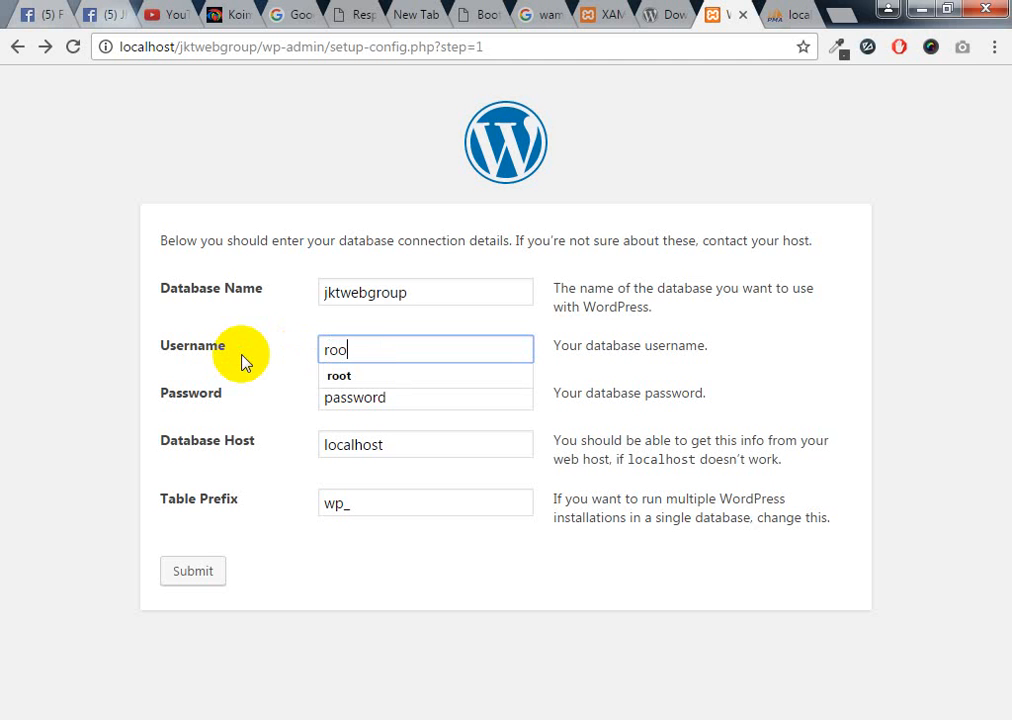
{"action": "type", "text": "t"}
{"action": "left_click", "coordinate": [330, 374]}
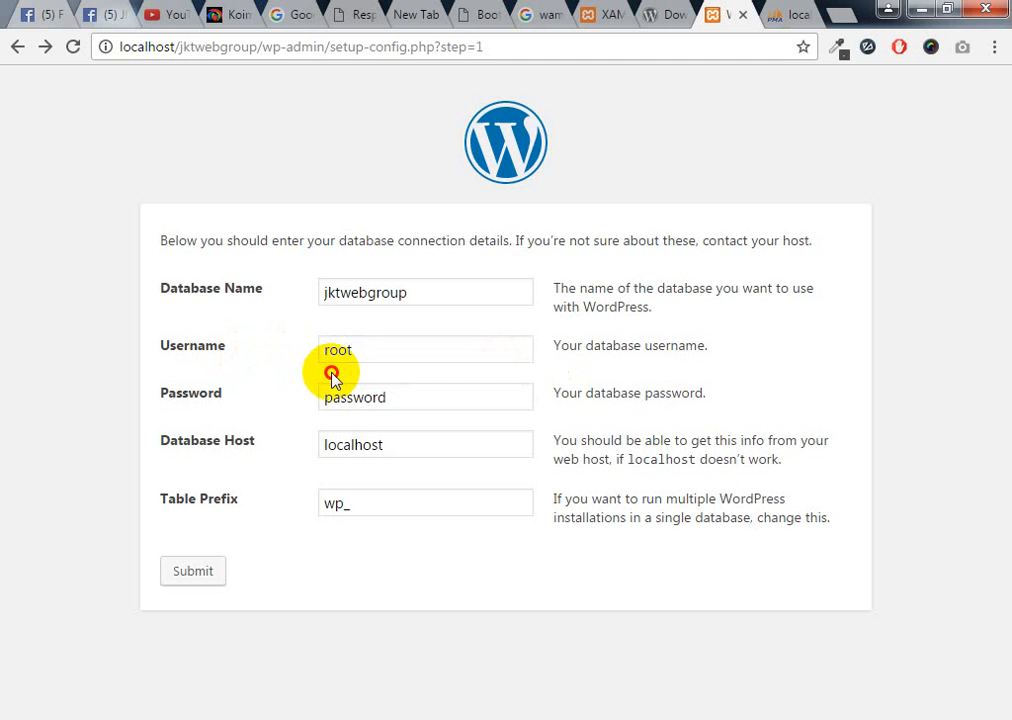
{"action": "left_click", "coordinate": [366, 420]}
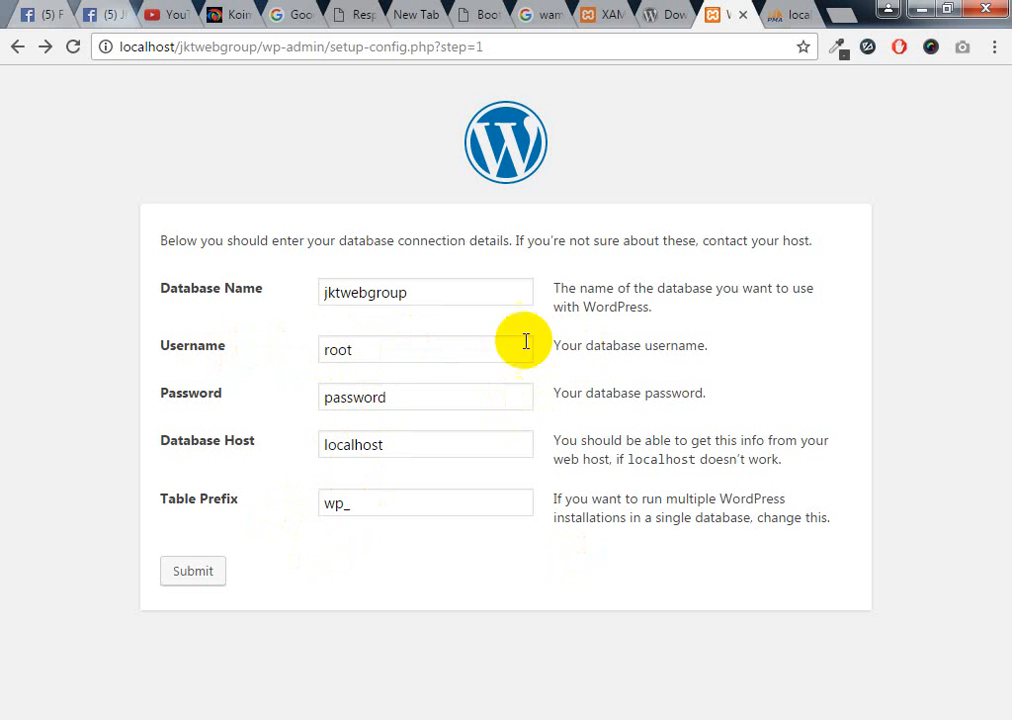
{"action": "left_click", "coordinate": [184, 578]}
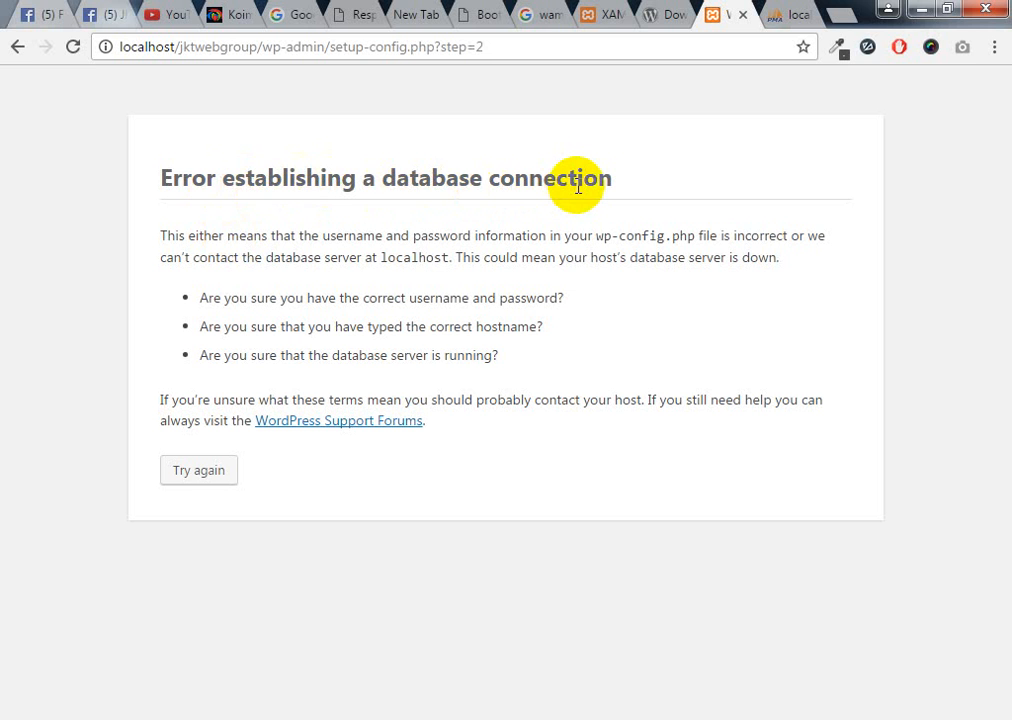
Resubmit the database form with an empty password, then run the WordPress install
{"action": "left_click", "coordinate": [17, 46]}
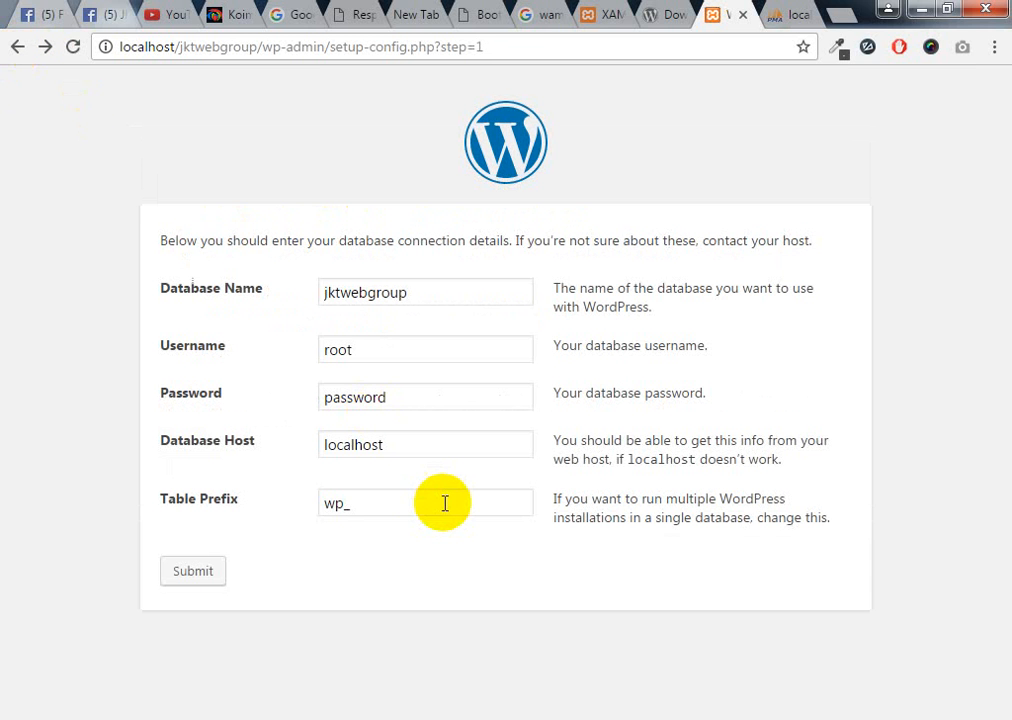
{"action": "left_click_drag", "start_coordinate": [393, 398], "coordinate": [303, 398]}
{"action": "key", "text": "BackSpace"}
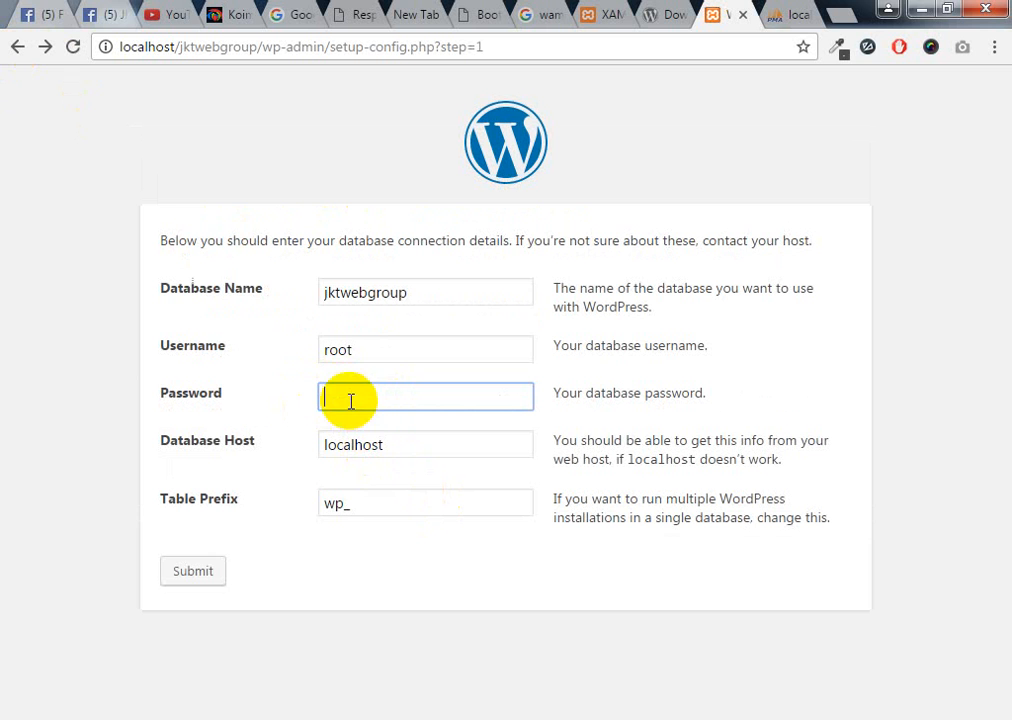
{"action": "left_click", "coordinate": [200, 575]}
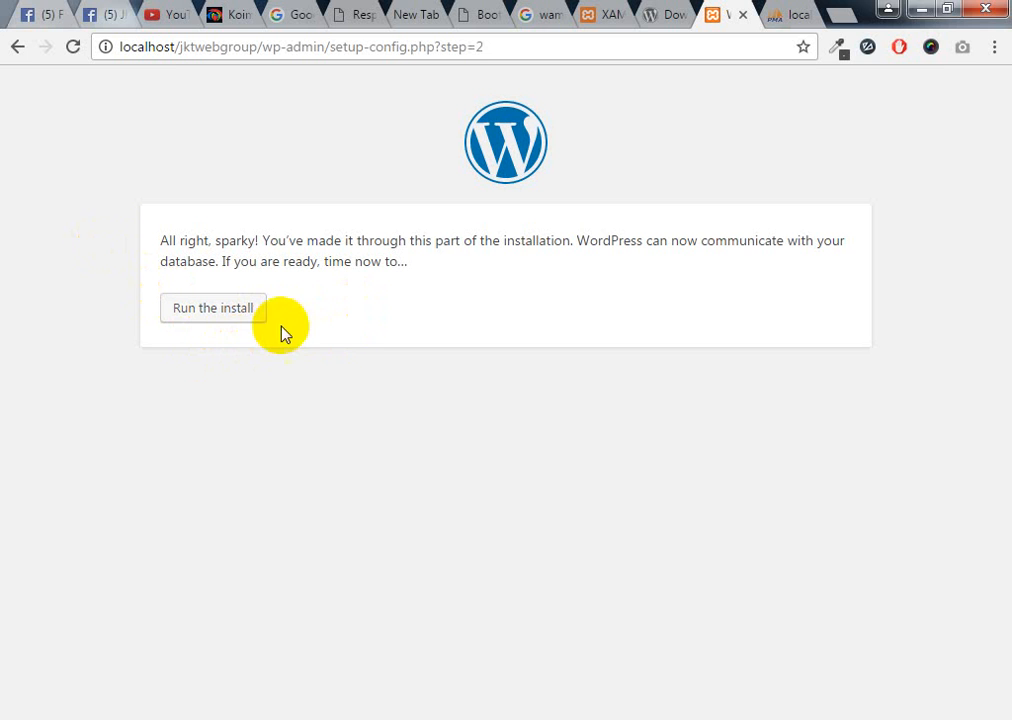
{"action": "left_click", "coordinate": [228, 320]}
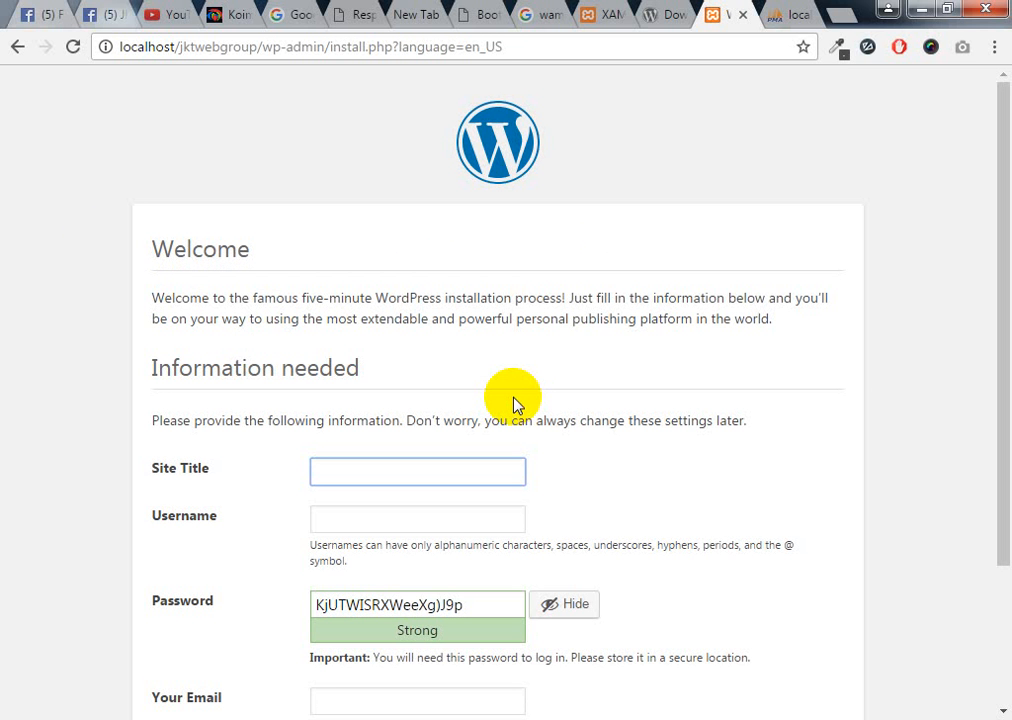
{"action": "left_click", "coordinate": [795, 16]}
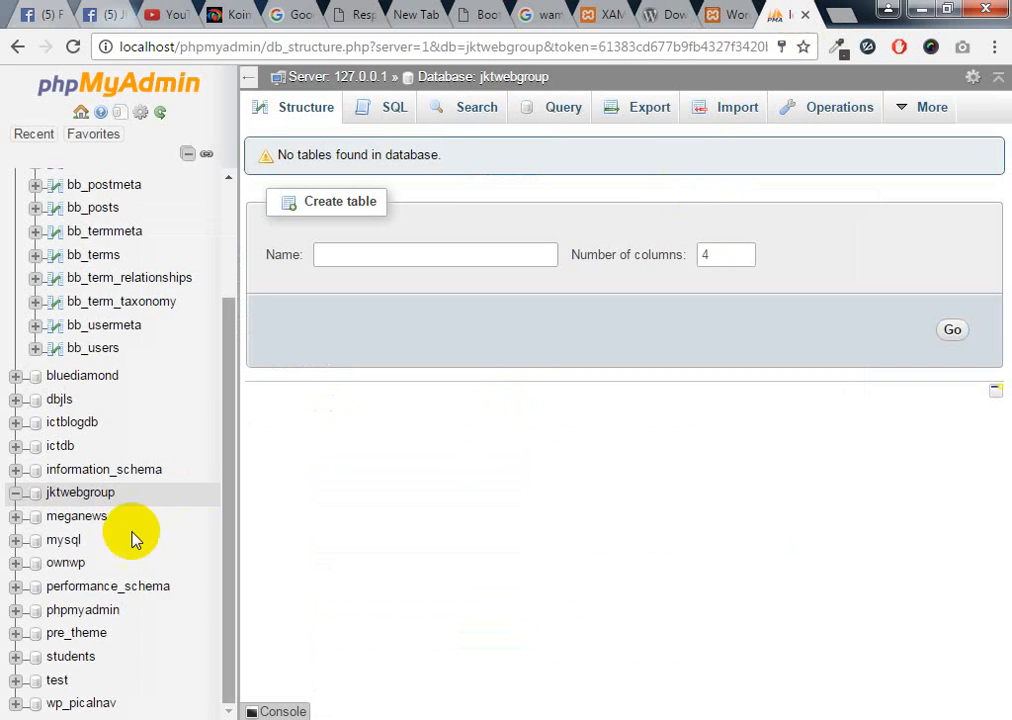
{"action": "left_click", "coordinate": [75, 496]}
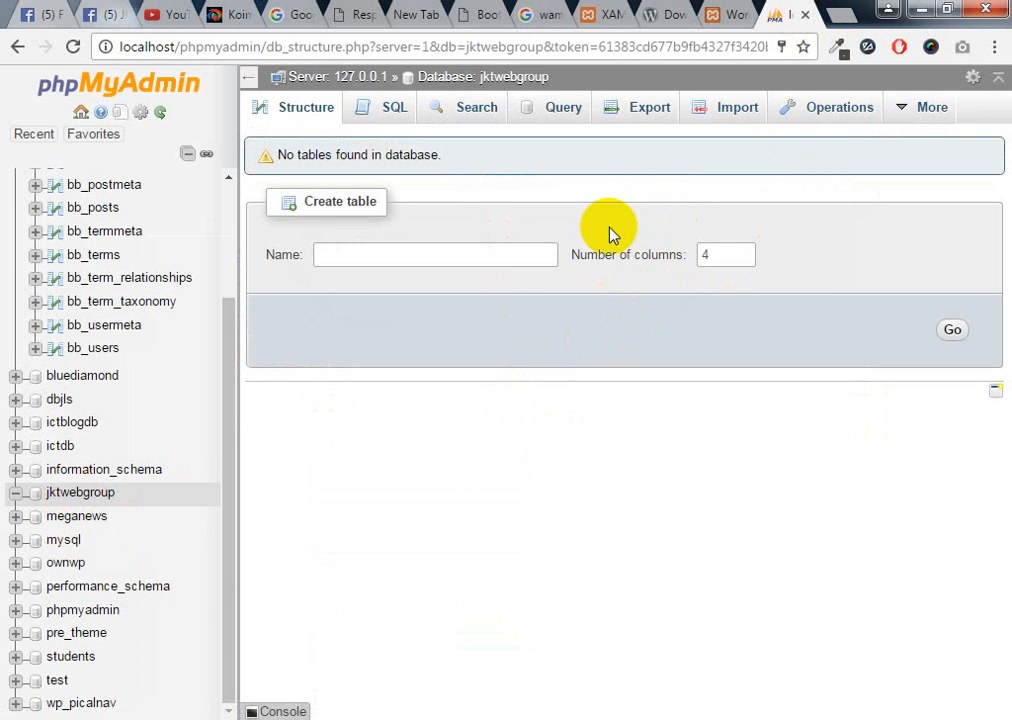
{"action": "left_click", "coordinate": [104, 496]}
{"action": "left_click", "coordinate": [318, 719]}
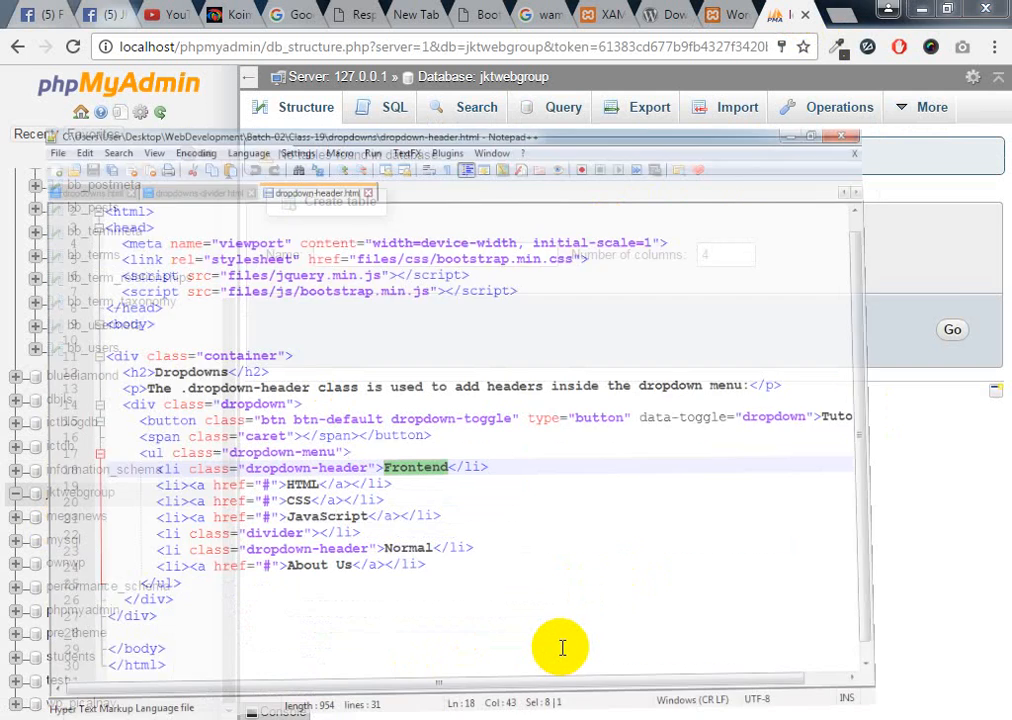
{"action": "left_click", "coordinate": [268, 714]}
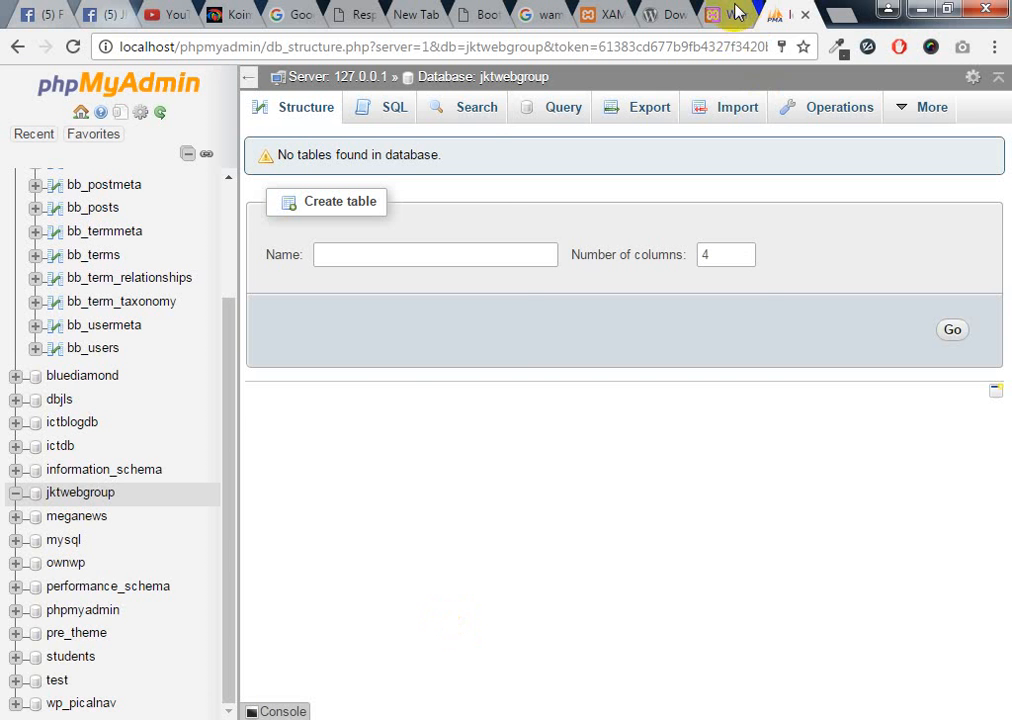
{"action": "left_click", "coordinate": [714, 12]}
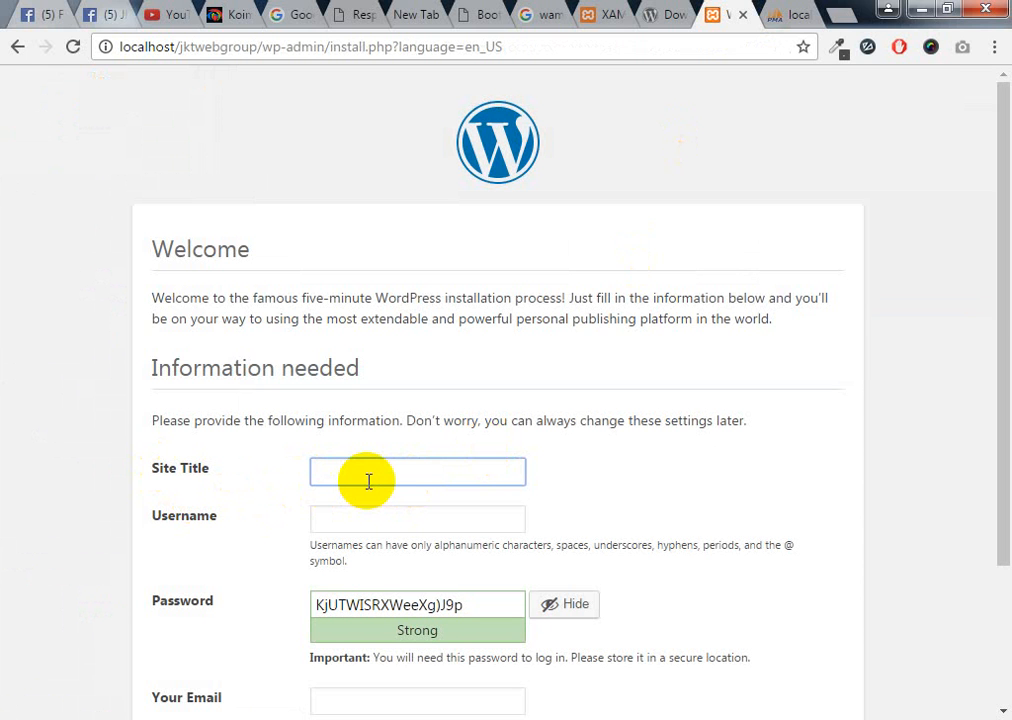
Enter 'Jhalokathi Web Group' as the Site Title and fill in the admin username
{"action": "type", "text": "Jhalokathi Web Group"}
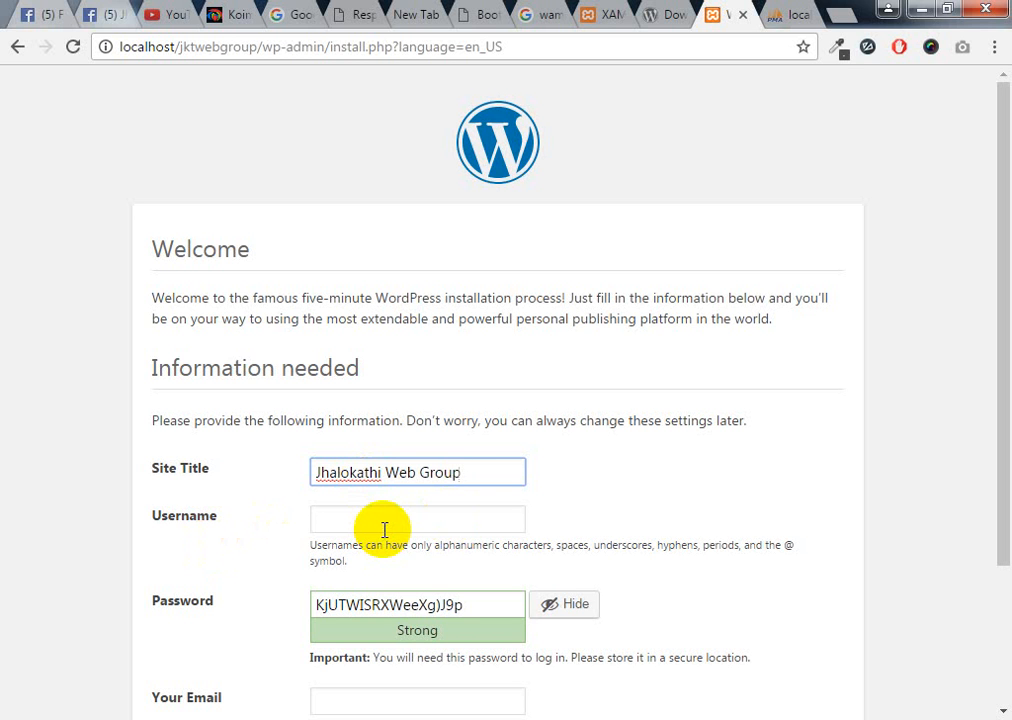
{"action": "left_click", "coordinate": [332, 522]}
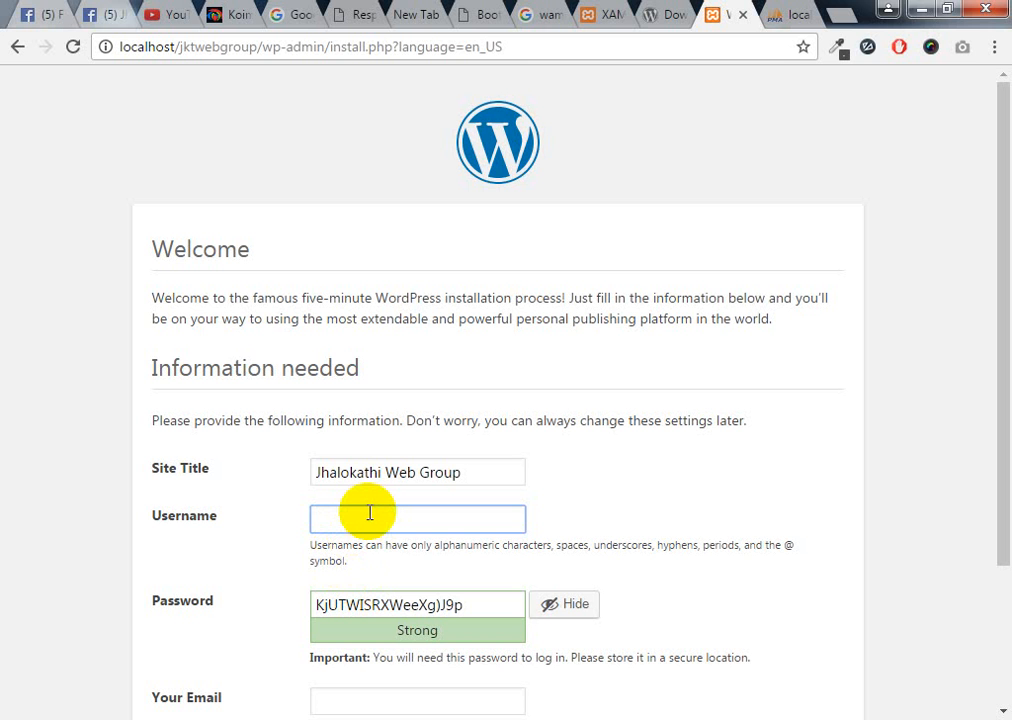
{"action": "type", "text": "jewel"}
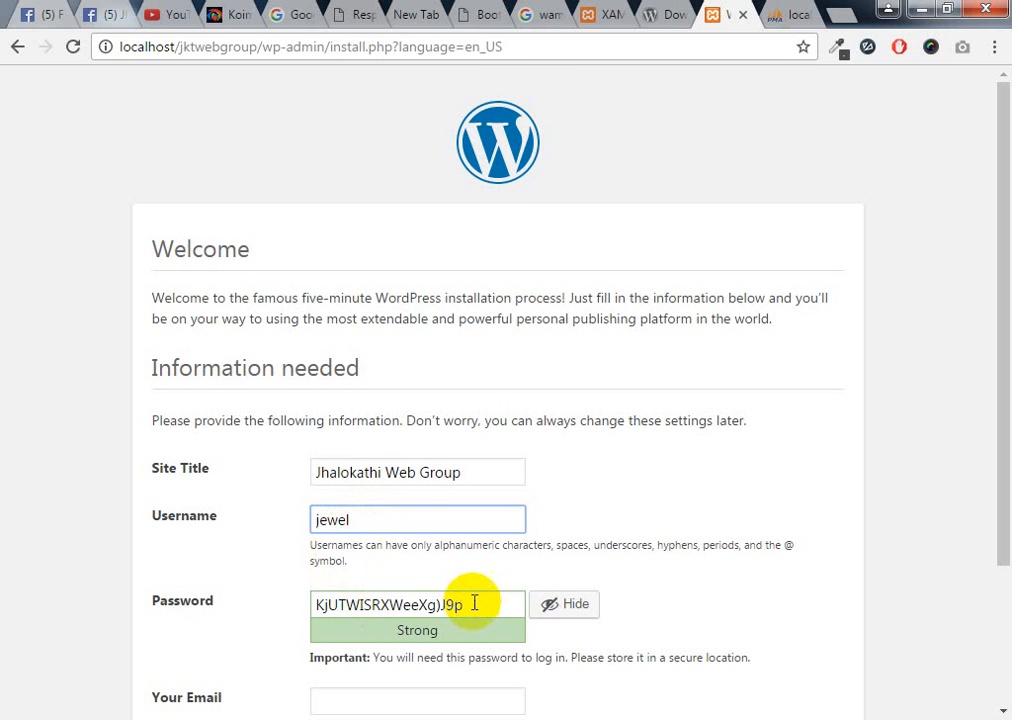
Replace the generated password with a simple one and confirm using a weak password
{"action": "scroll", "coordinate": [468, 600], "scroll_direction": "down", "scroll_amount": 1}
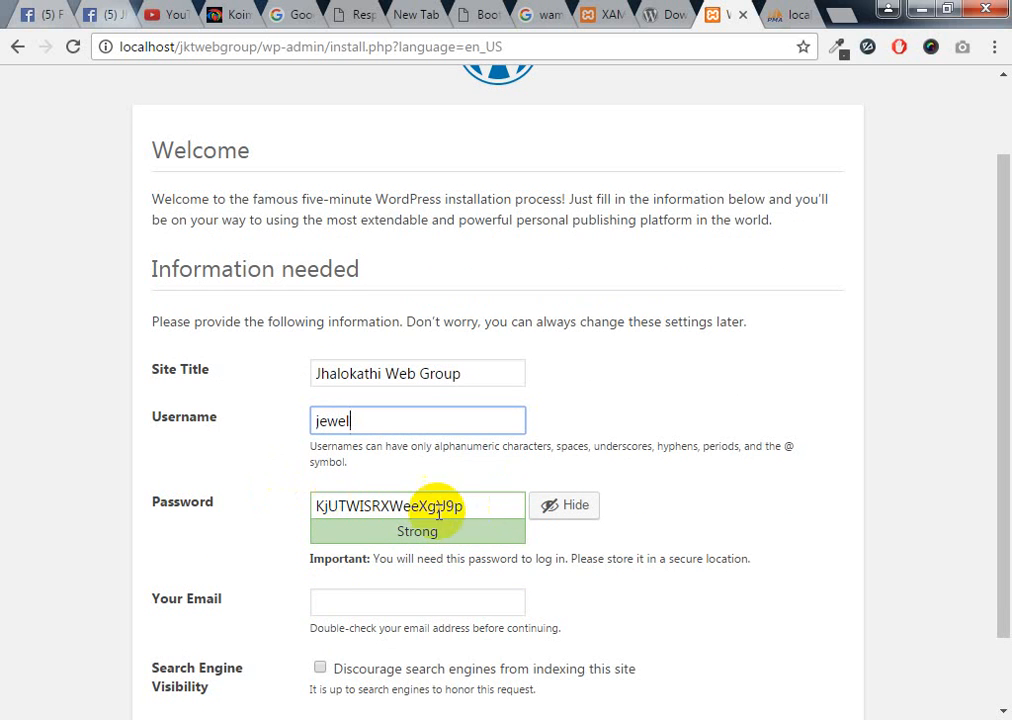
{"action": "left_click_drag", "start_coordinate": [478, 511], "coordinate": [309, 501]}
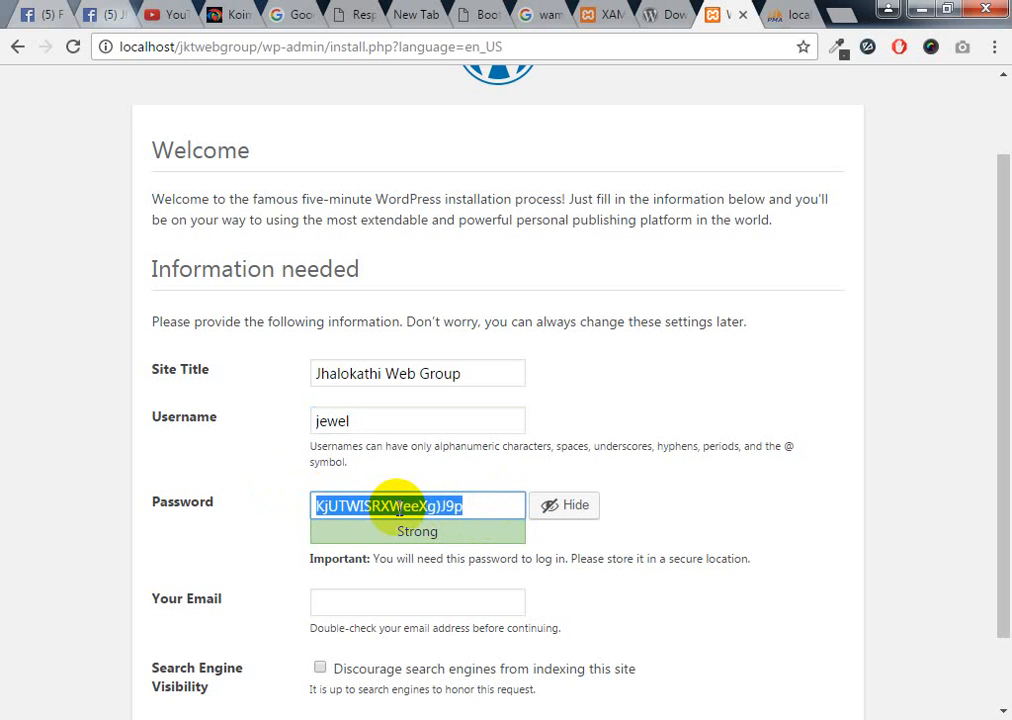
{"action": "type", "text": "12345"}
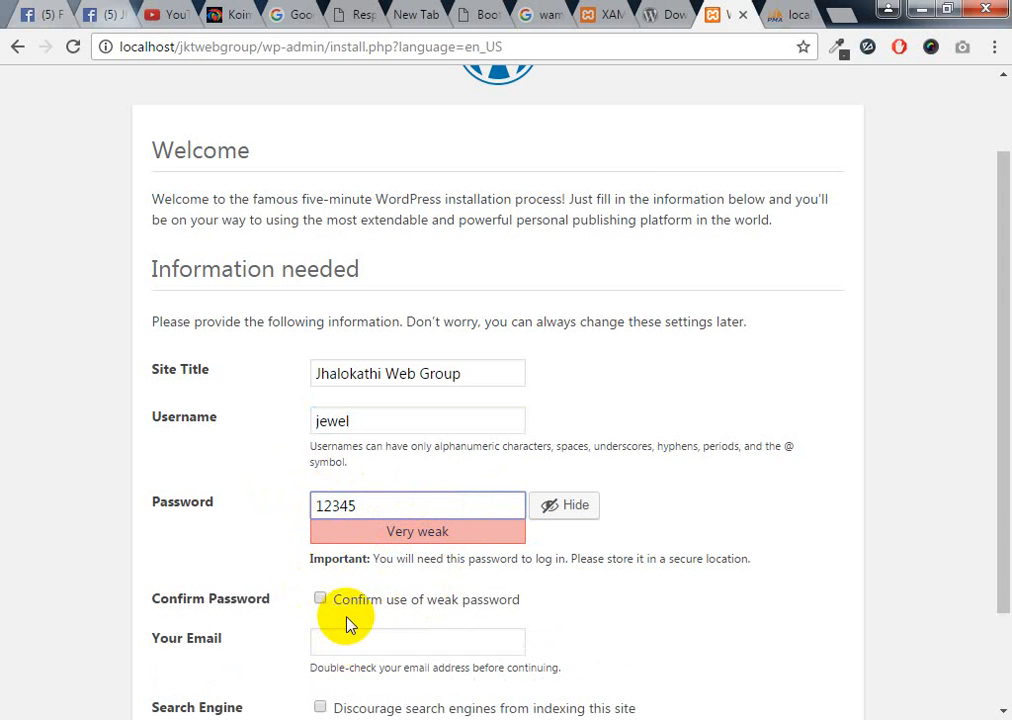
{"action": "left_click", "coordinate": [322, 602]}
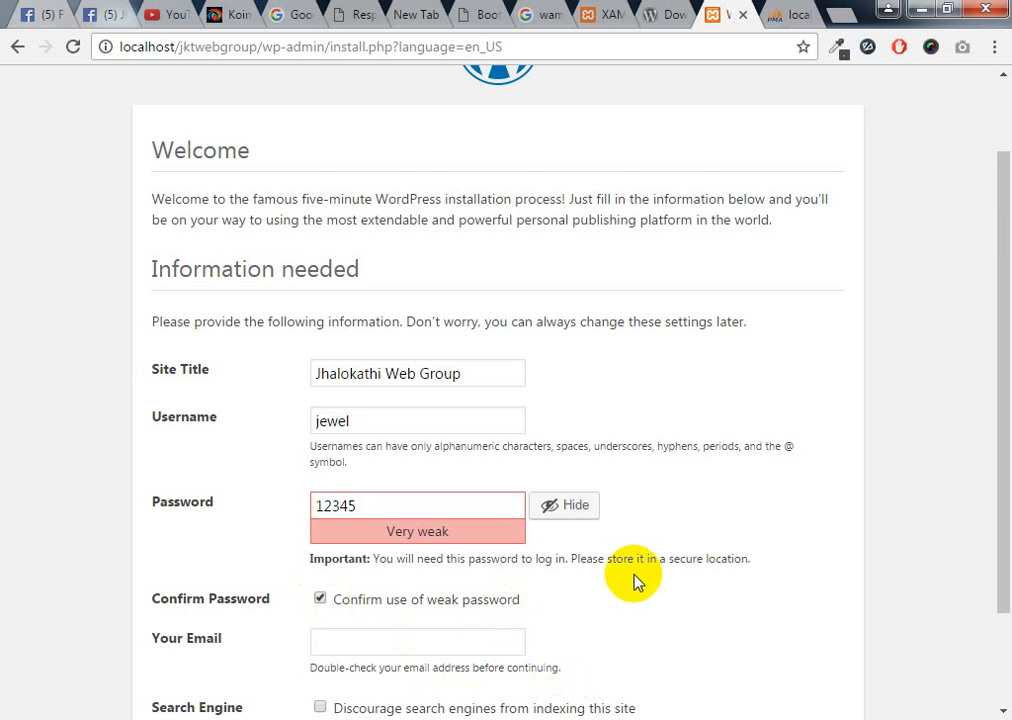
{"action": "scroll", "coordinate": [640, 578], "scroll_direction": "down", "scroll_amount": 2}
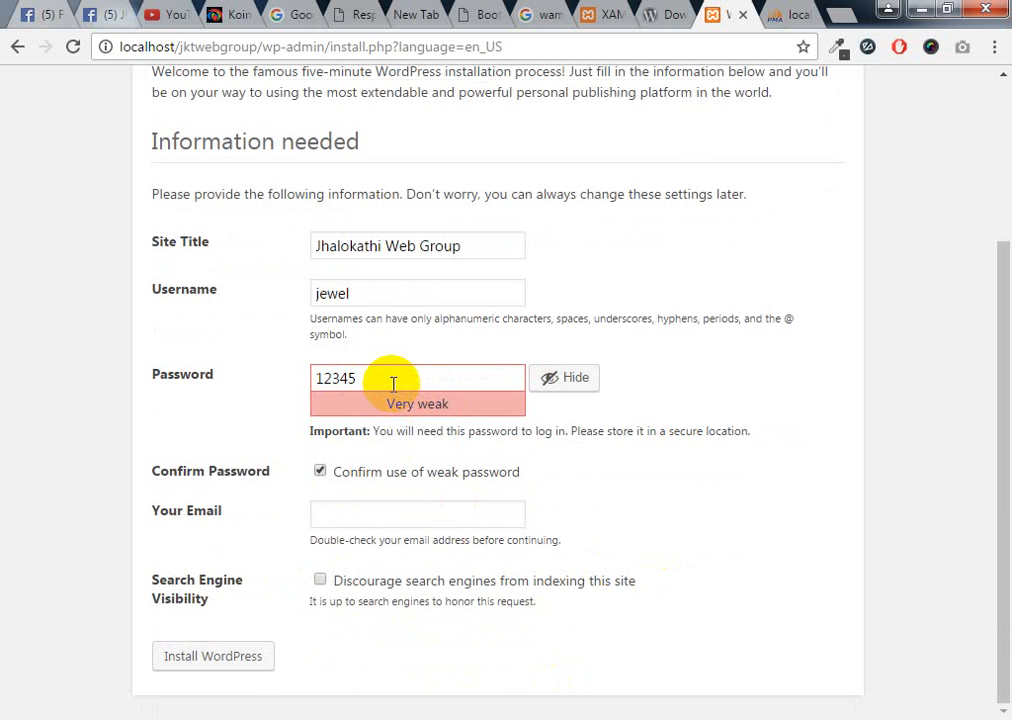
Fill in a saved admin e-mail and leave 'Discourage search engines' unchecked
{"action": "left_click", "coordinate": [350, 517]}
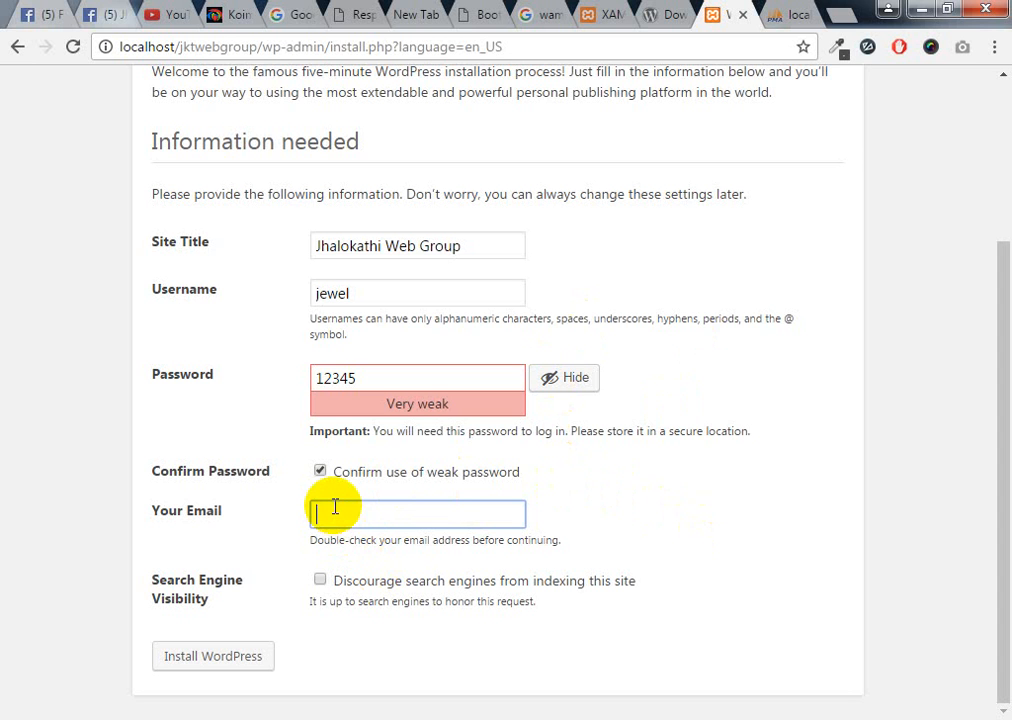
{"action": "left_click", "coordinate": [339, 512]}
{"action": "left_click", "coordinate": [328, 542]}
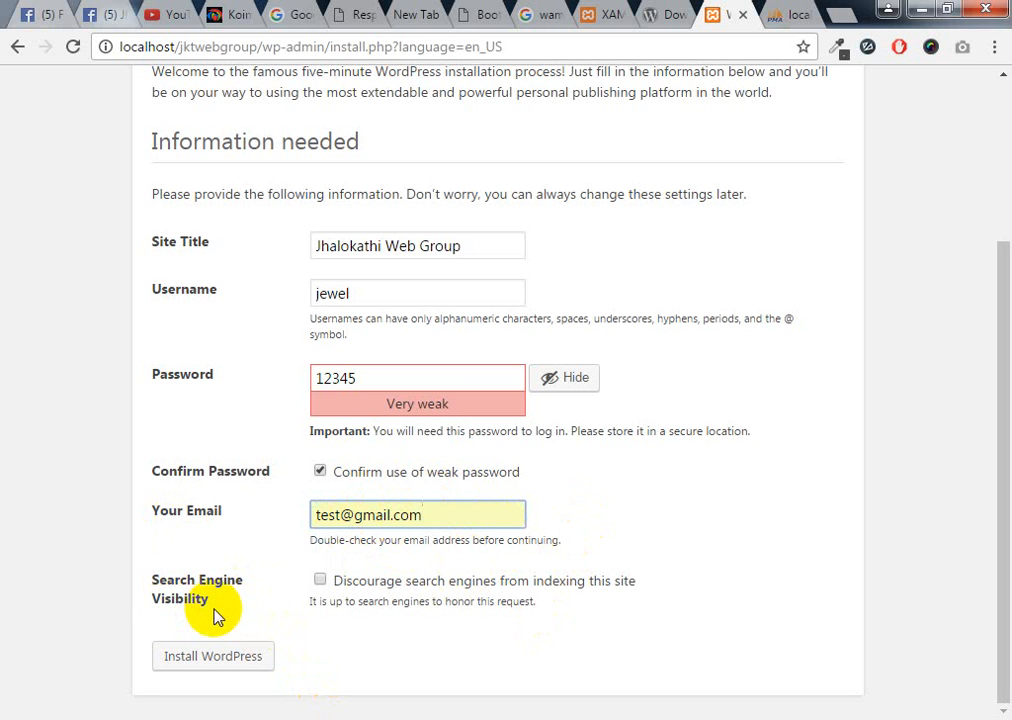
{"action": "left_click", "coordinate": [319, 580]}
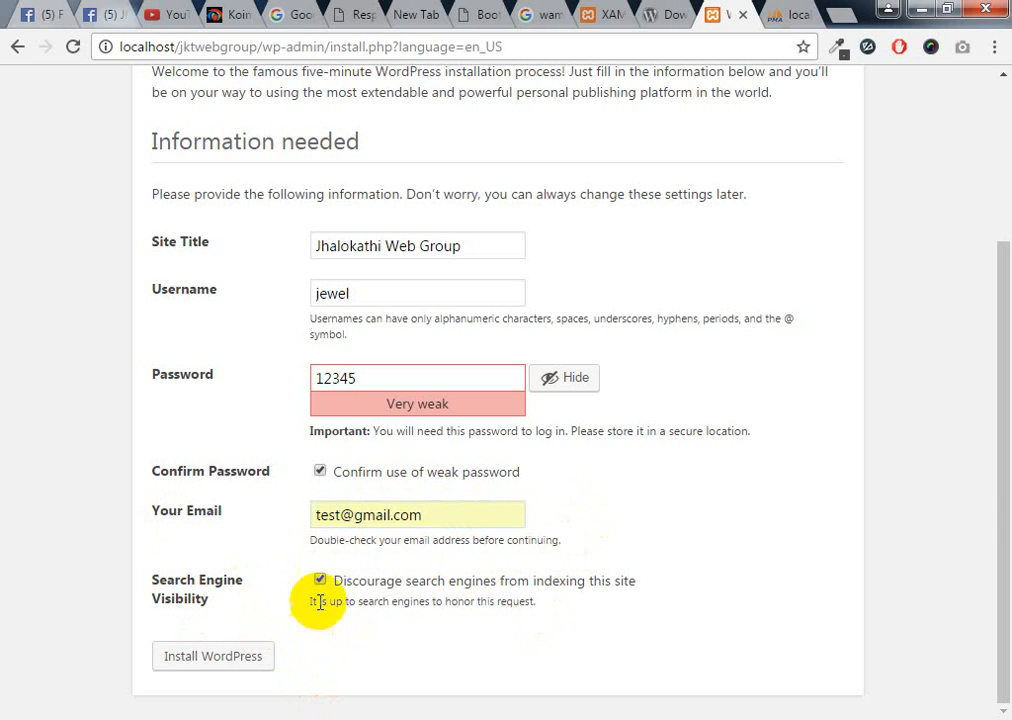
{"action": "left_click", "coordinate": [319, 580]}
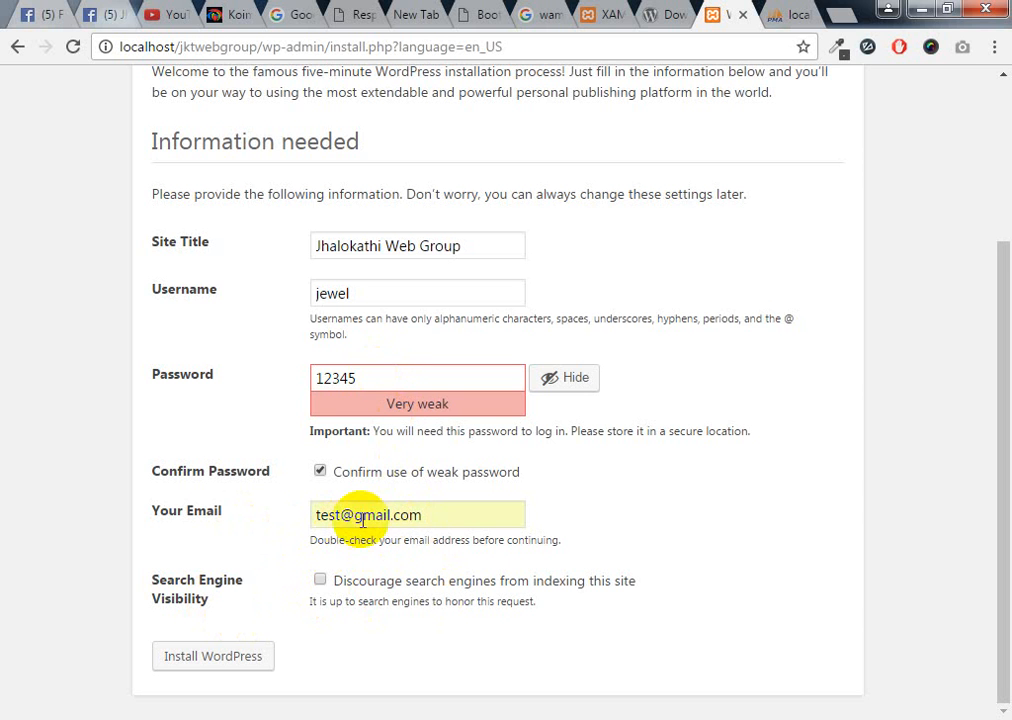
{"action": "left_click", "coordinate": [435, 516]}
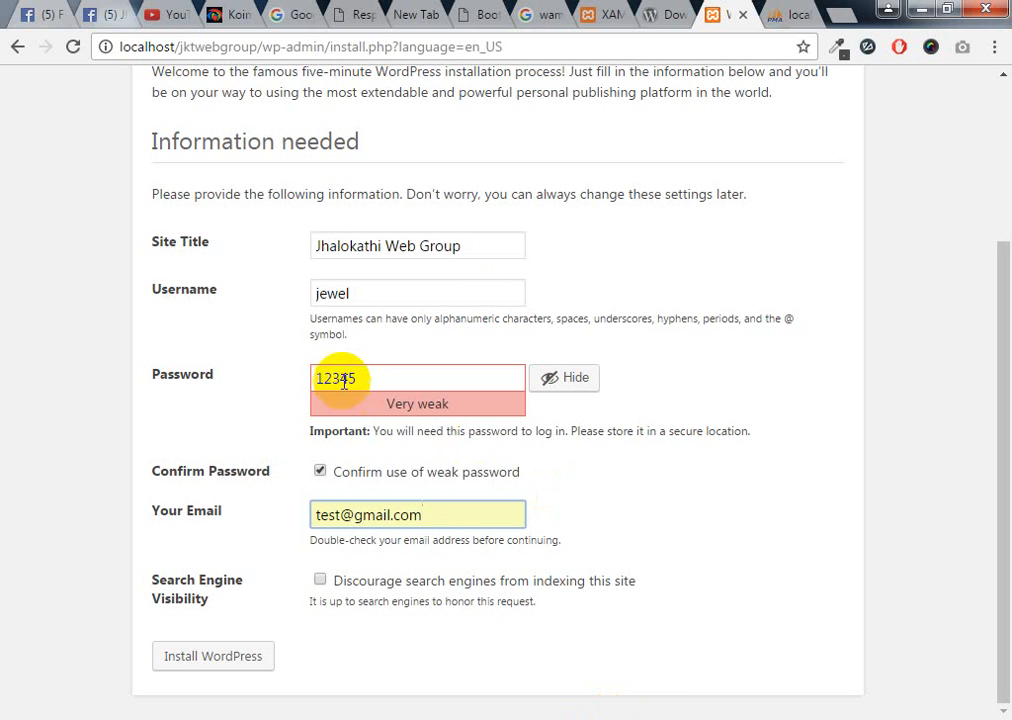
Hide the password and click Install WordPress
{"action": "left_click", "coordinate": [556, 380]}
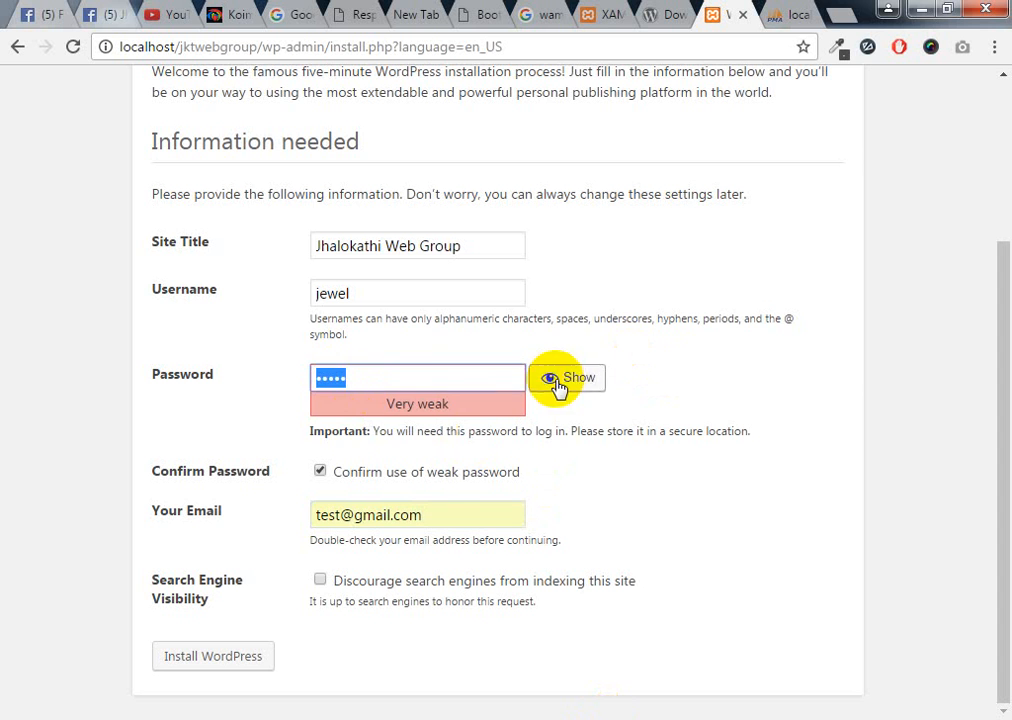
{"action": "left_click", "coordinate": [386, 382]}
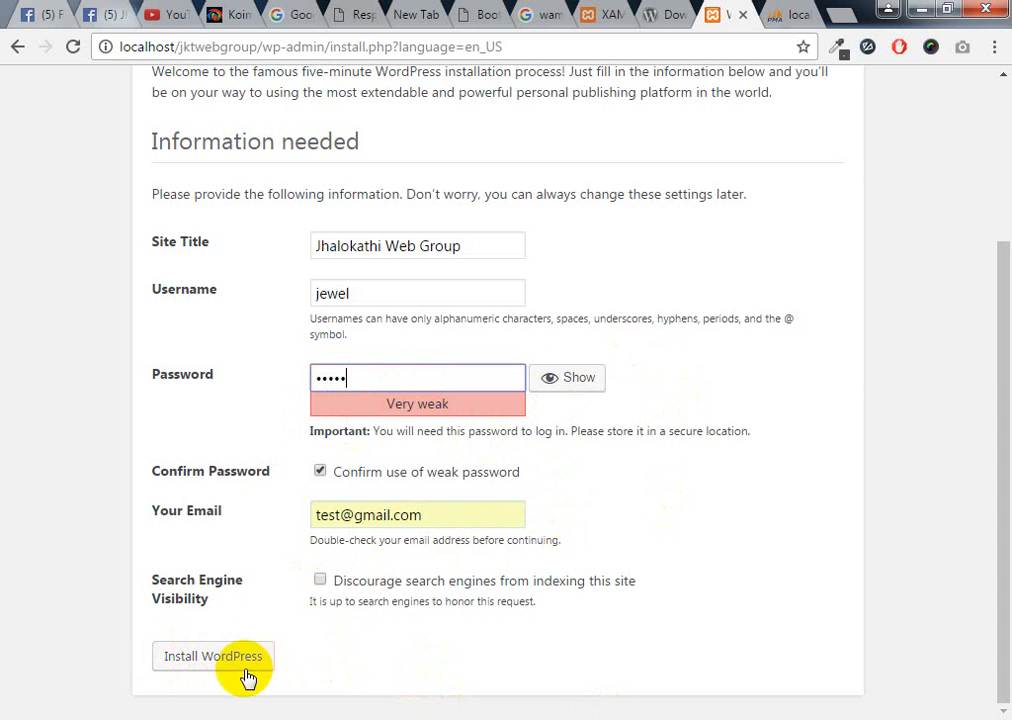
{"action": "left_click", "coordinate": [198, 662]}
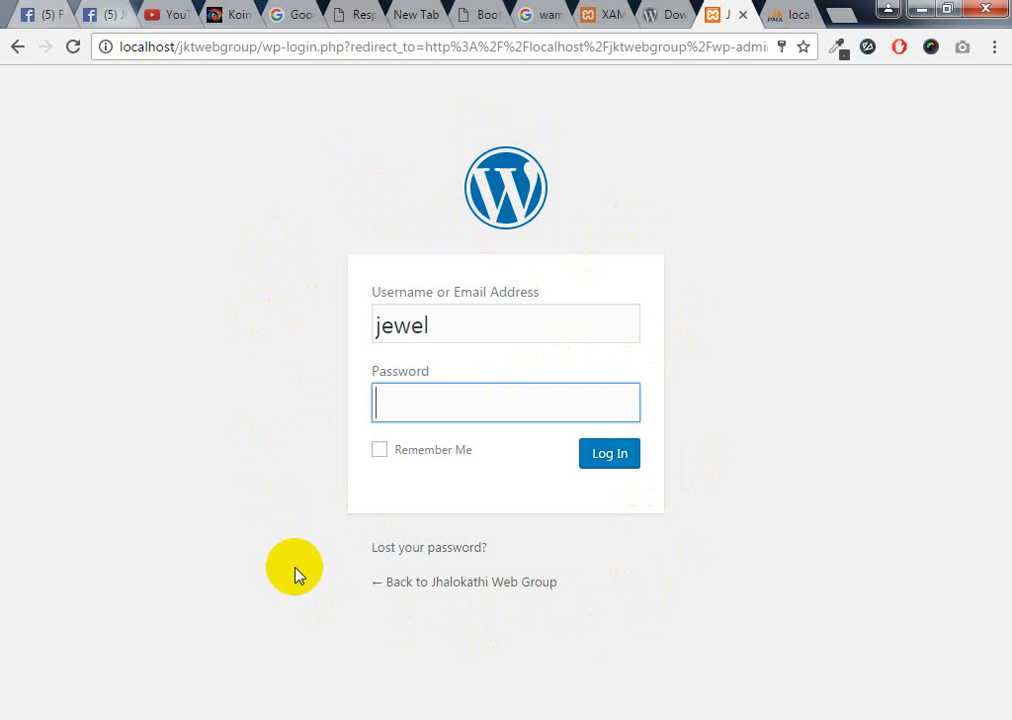
Log in with the prefilled admin username and the account password
{"action": "left_click_drag", "start_coordinate": [450, 321], "coordinate": [334, 314]}
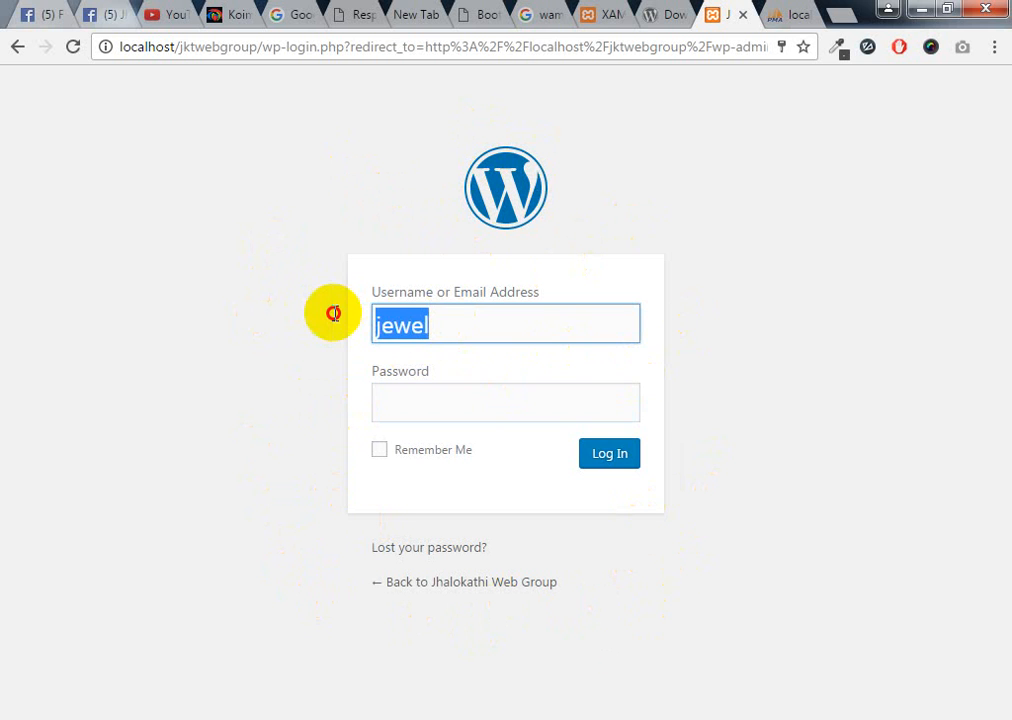
{"action": "left_click", "coordinate": [454, 332]}
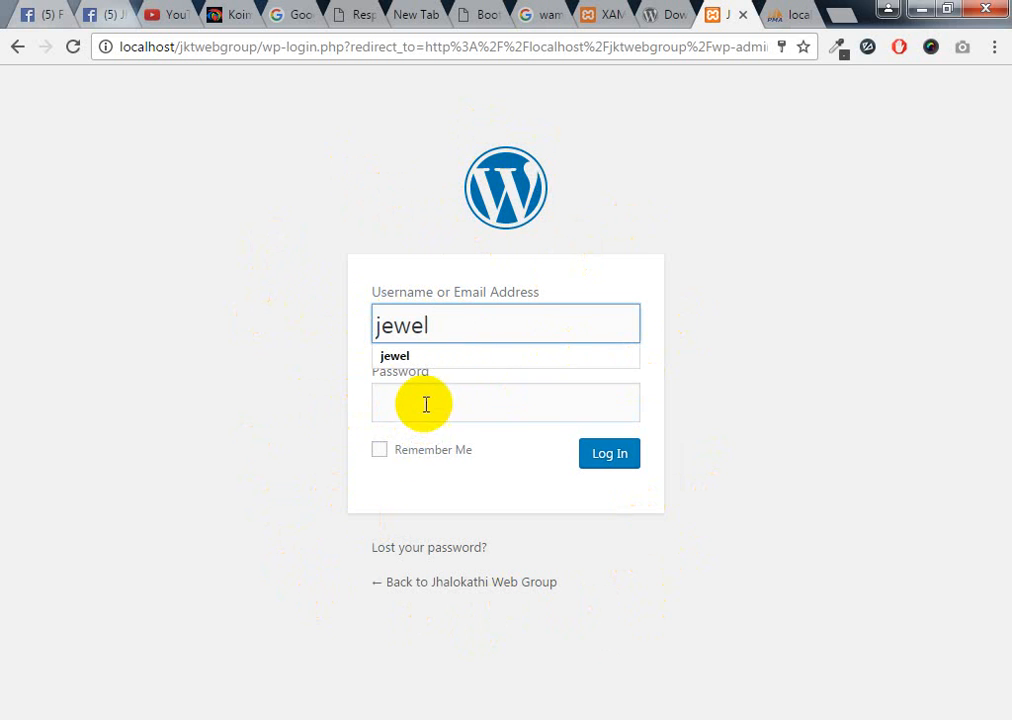
{"action": "left_click", "coordinate": [425, 402]}
{"action": "type", "text": "12345"}
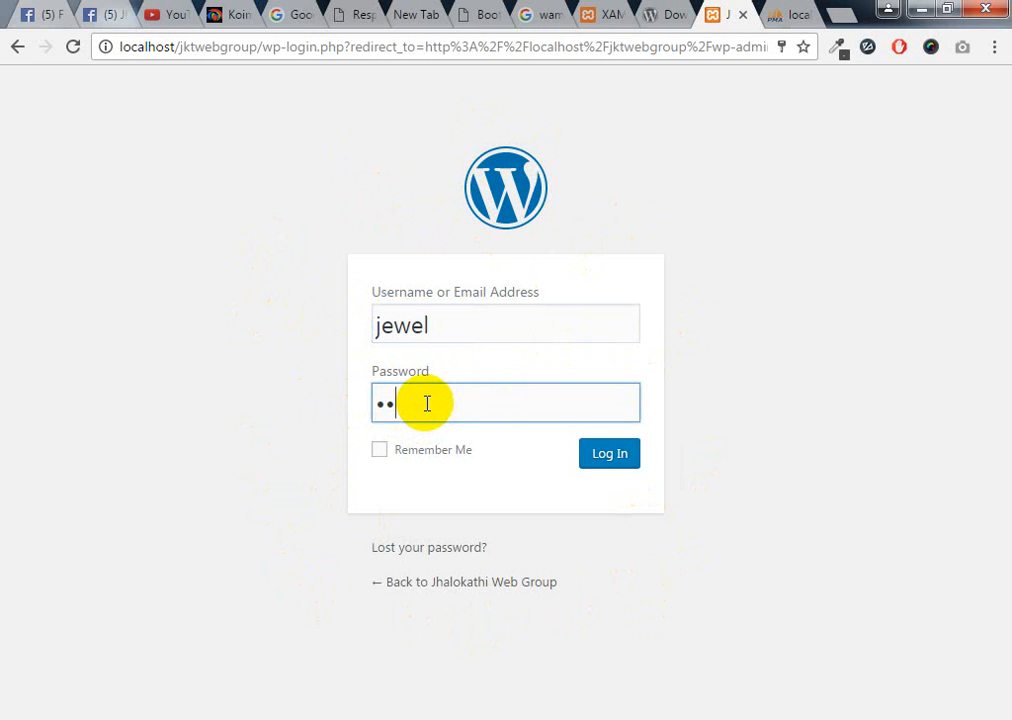
{"action": "left_click", "coordinate": [612, 458]}
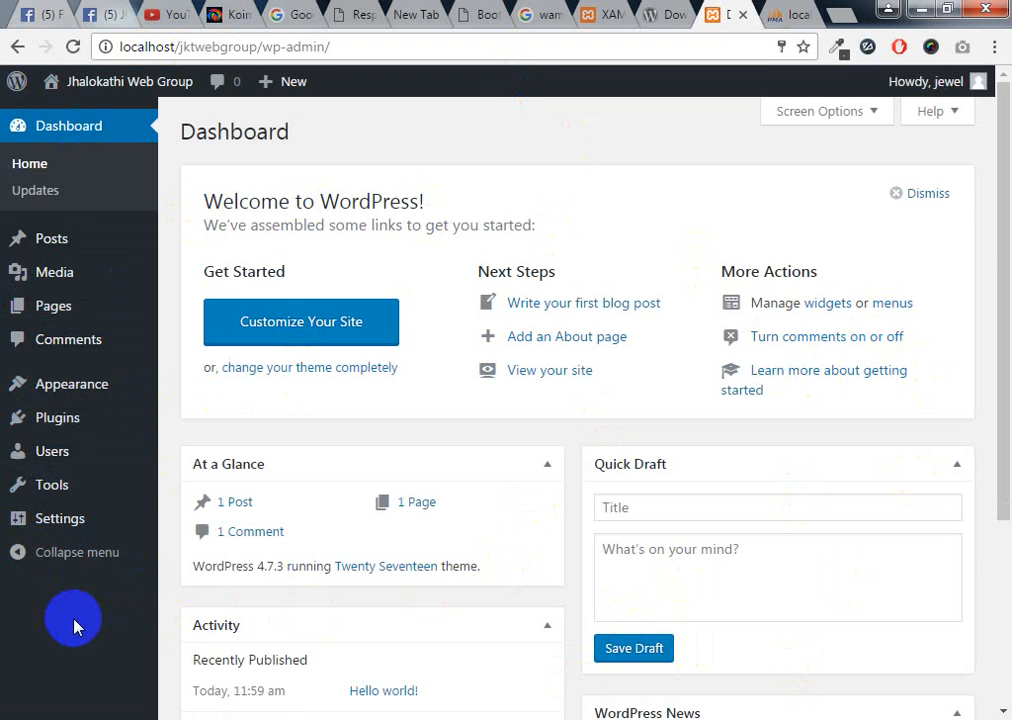
Scroll down to the Dashboard's Activity box and back up to the Welcome panel
{"action": "scroll", "coordinate": [815, 537], "scroll_direction": "down", "scroll_amount": 3}
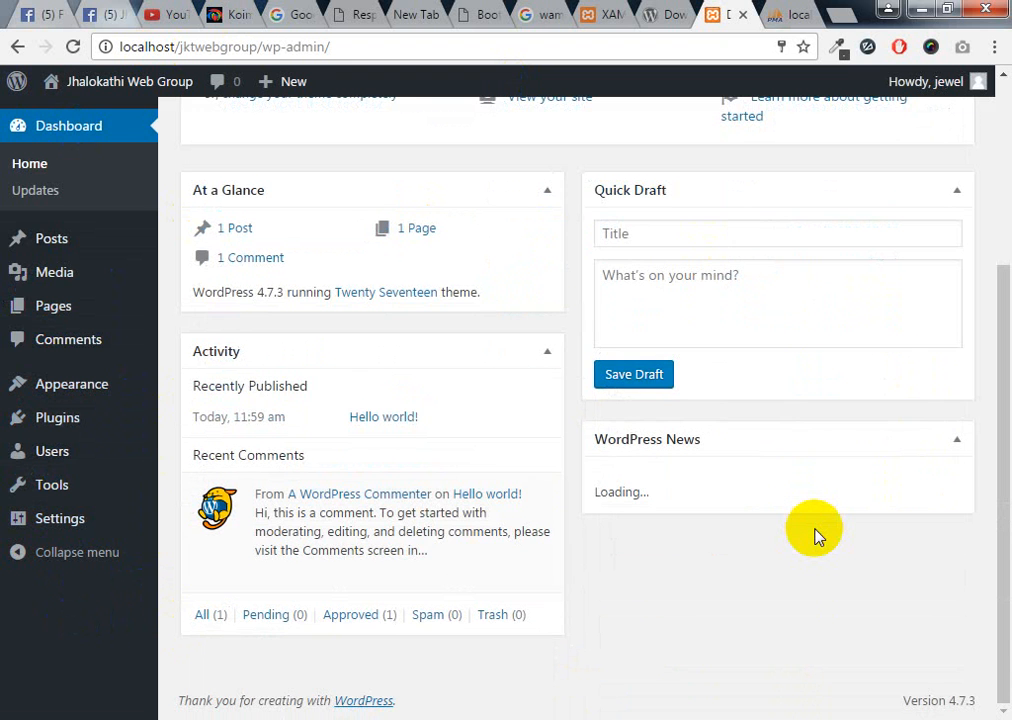
{"action": "scroll", "coordinate": [815, 537], "scroll_direction": "up", "scroll_amount": 3}
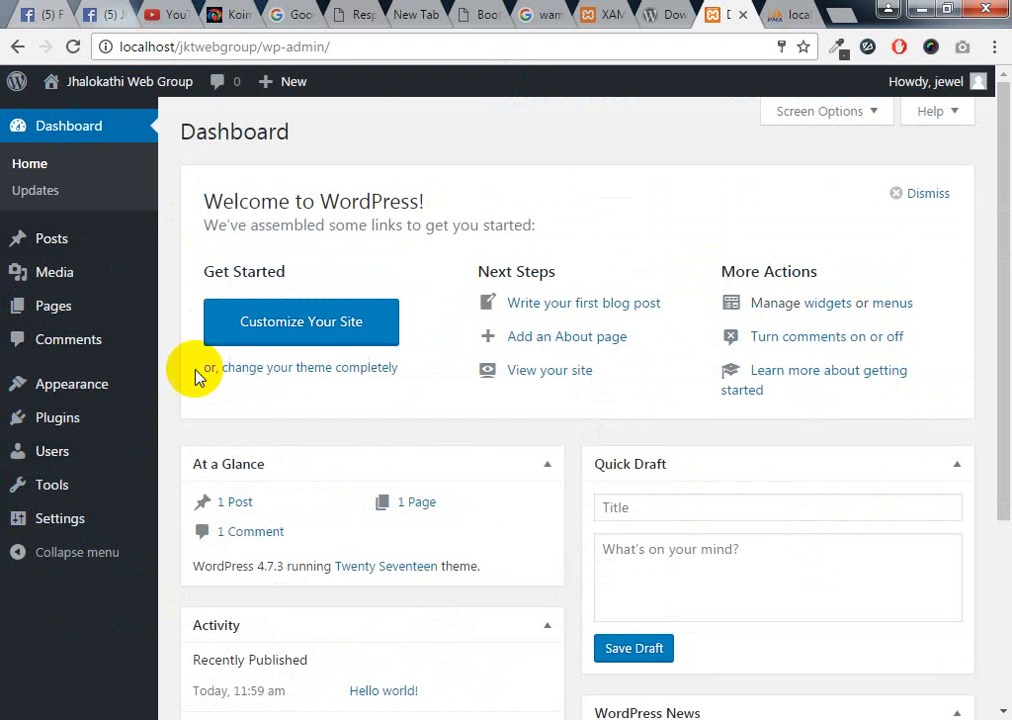
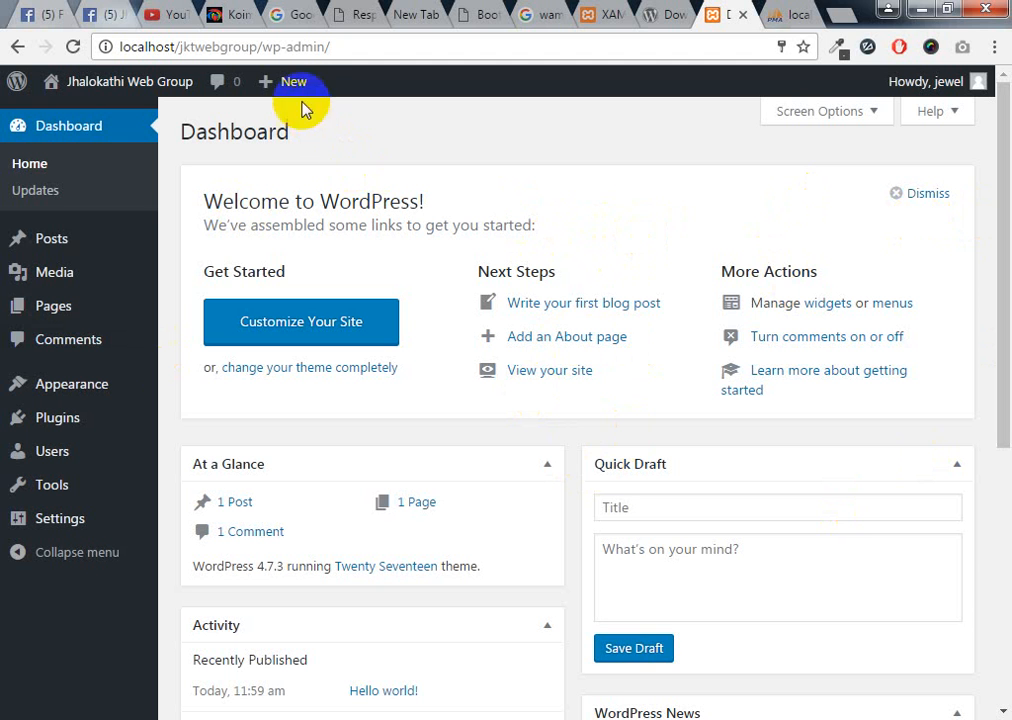
Load the site's front end at localhost/jktwebgroup in a new browser tab
{"action": "left_click_drag", "start_coordinate": [257, 47], "coordinate": [119, 54]}
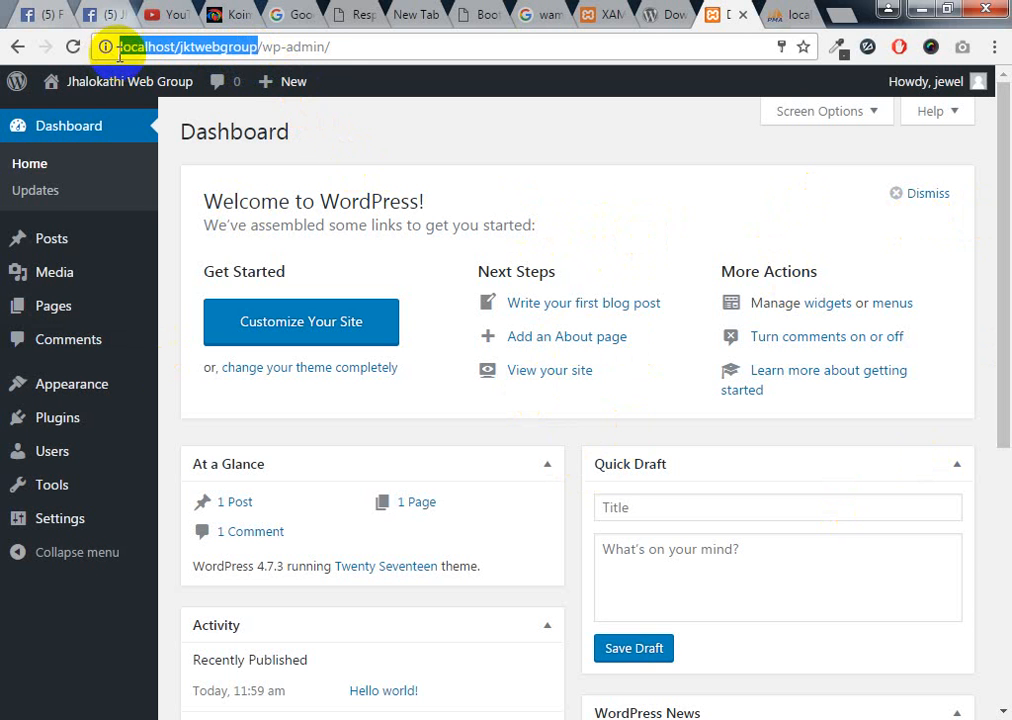
{"action": "left_click", "coordinate": [780, 13]}
{"action": "left_click", "coordinate": [842, 16]}
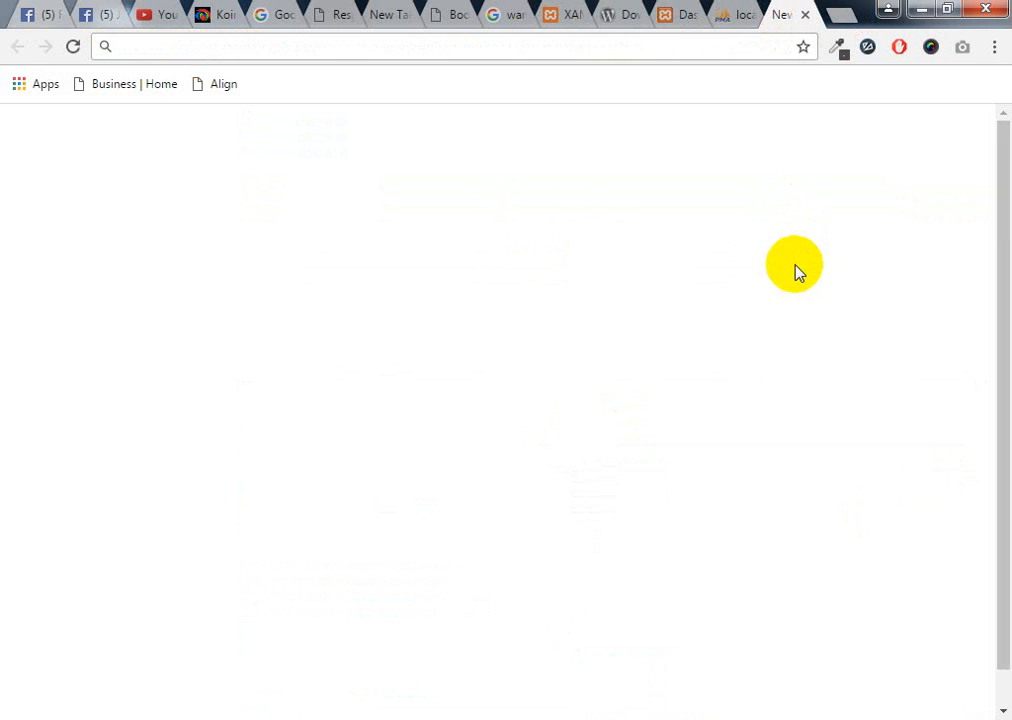
{"action": "type", "text": "localhost/"}
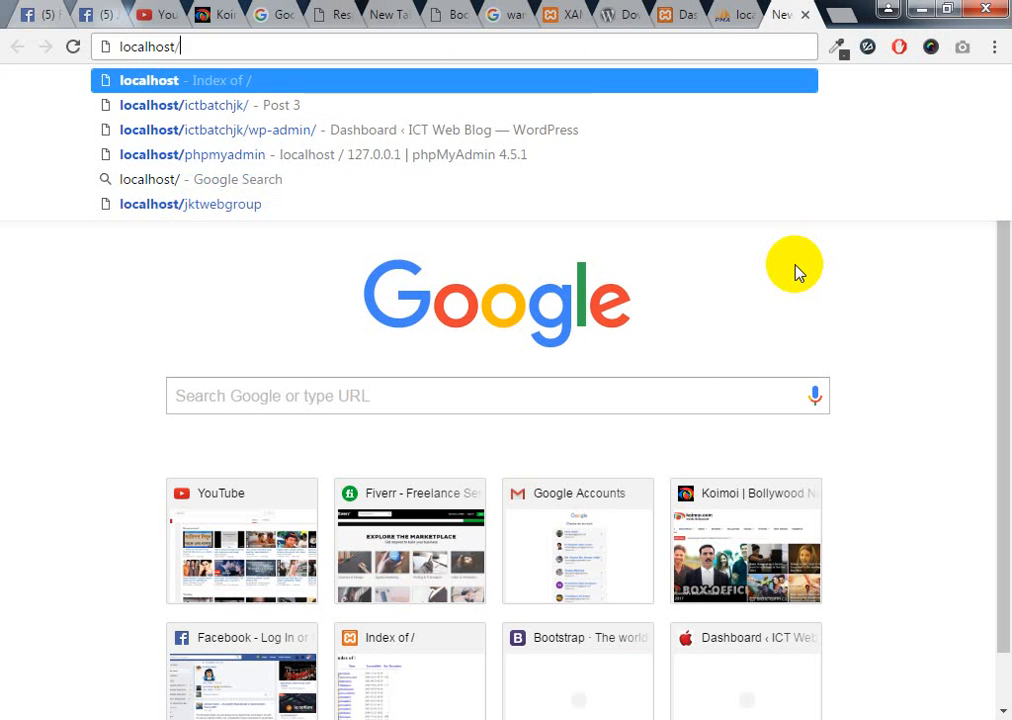
{"action": "type", "text": "jk"}
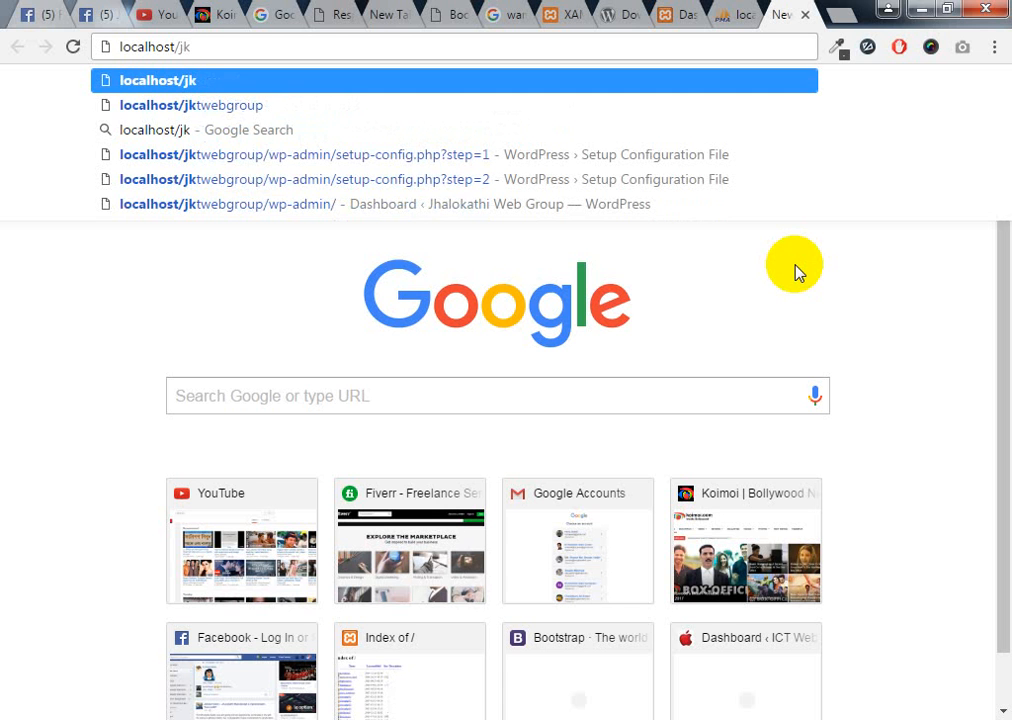
{"action": "left_click", "coordinate": [274, 108]}
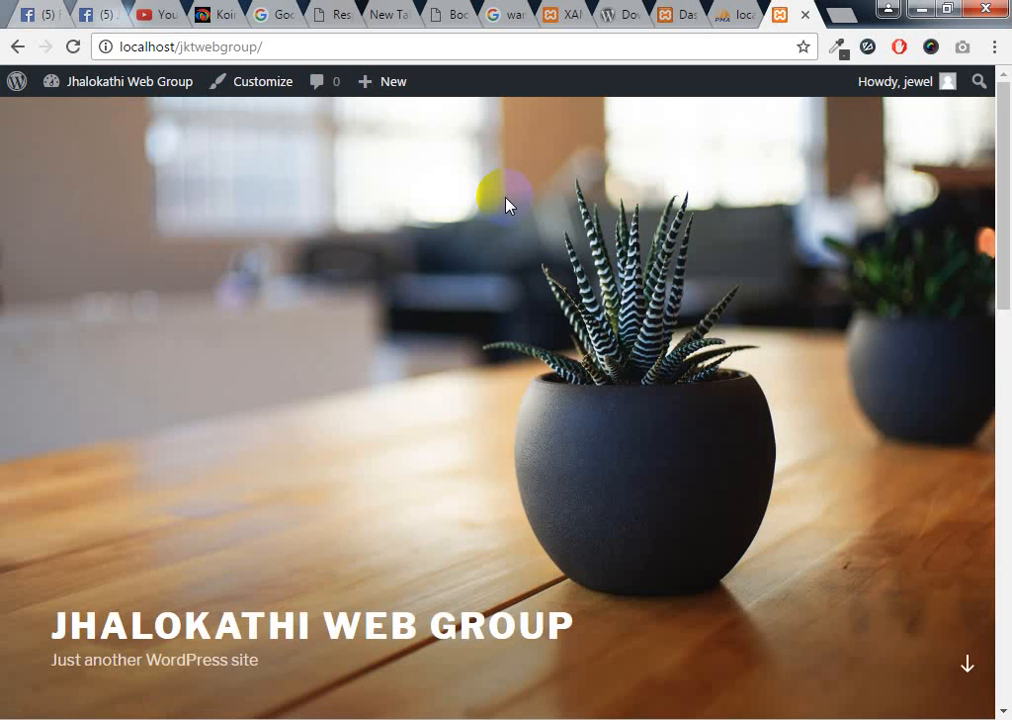
{"action": "scroll", "coordinate": [430, 350], "scroll_direction": "down", "scroll_amount": 3}
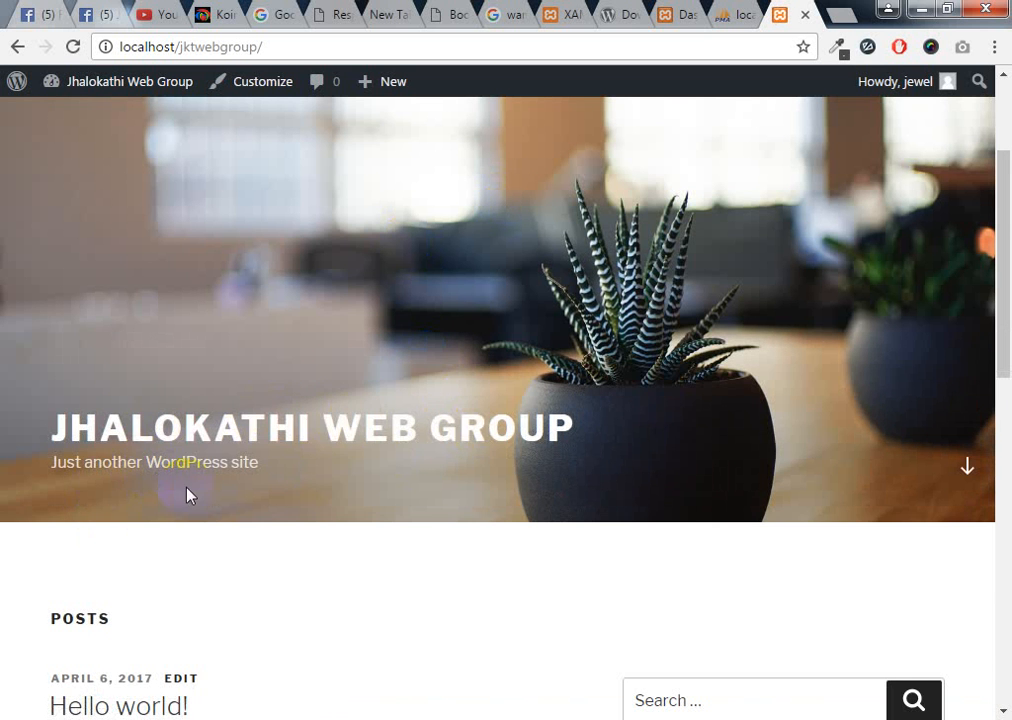
{"action": "scroll", "coordinate": [190, 492], "scroll_direction": "down", "scroll_amount": 2}
{"action": "scroll", "coordinate": [190, 495], "scroll_direction": "down", "scroll_amount": 2}
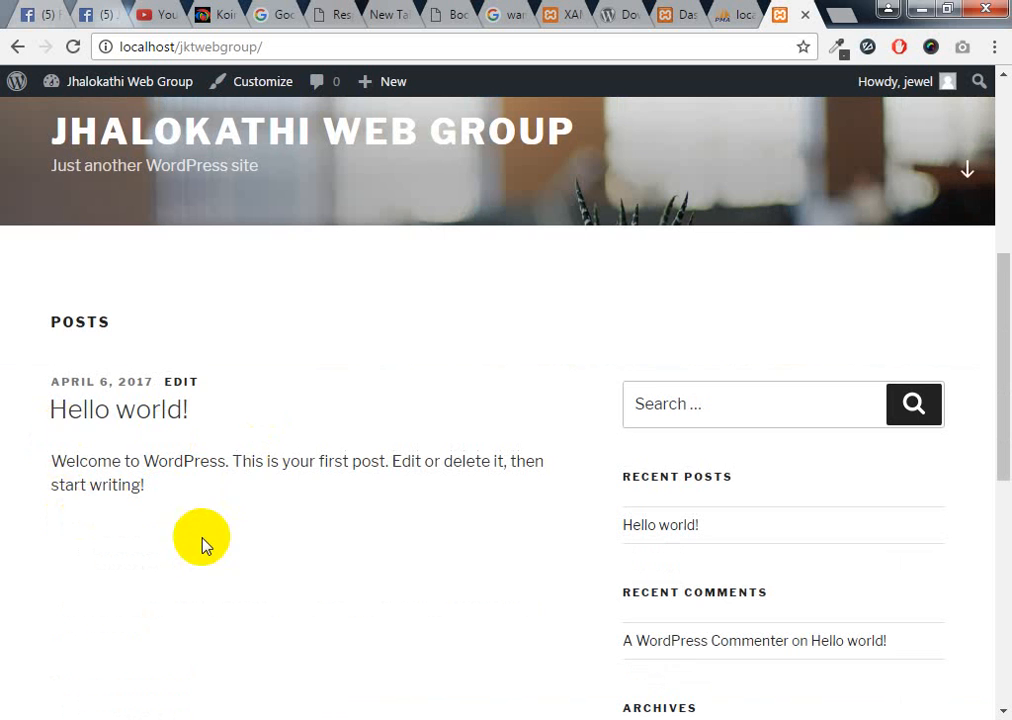
{"action": "scroll", "coordinate": [865, 490], "scroll_direction": "down", "scroll_amount": 8}
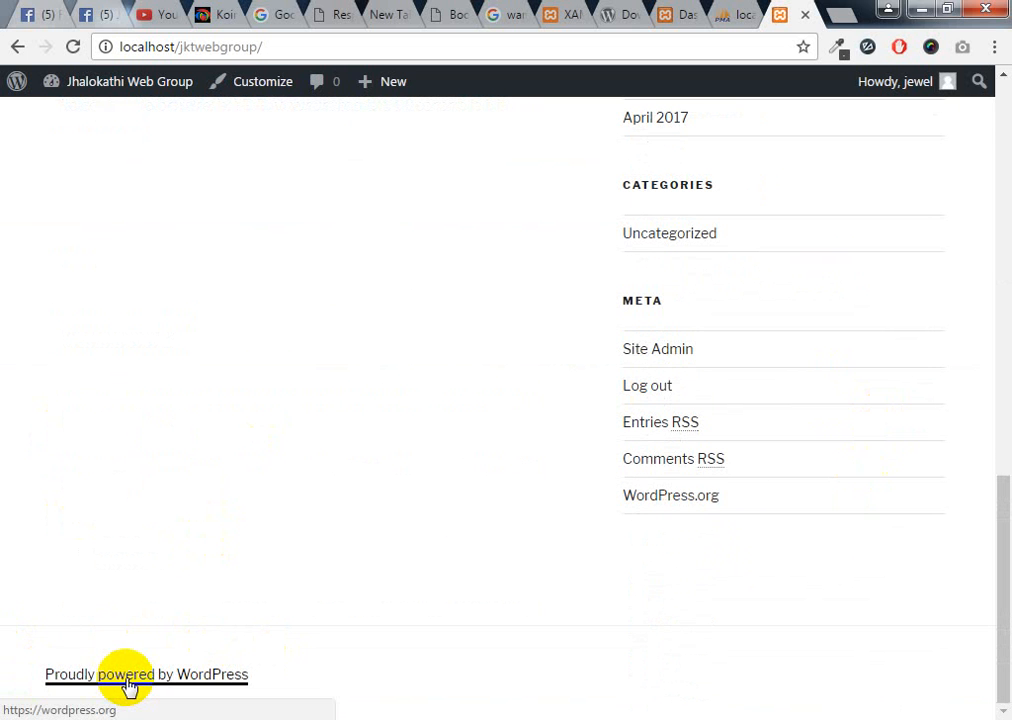
{"action": "scroll", "coordinate": [309, 583], "scroll_direction": "up", "scroll_amount": 10}
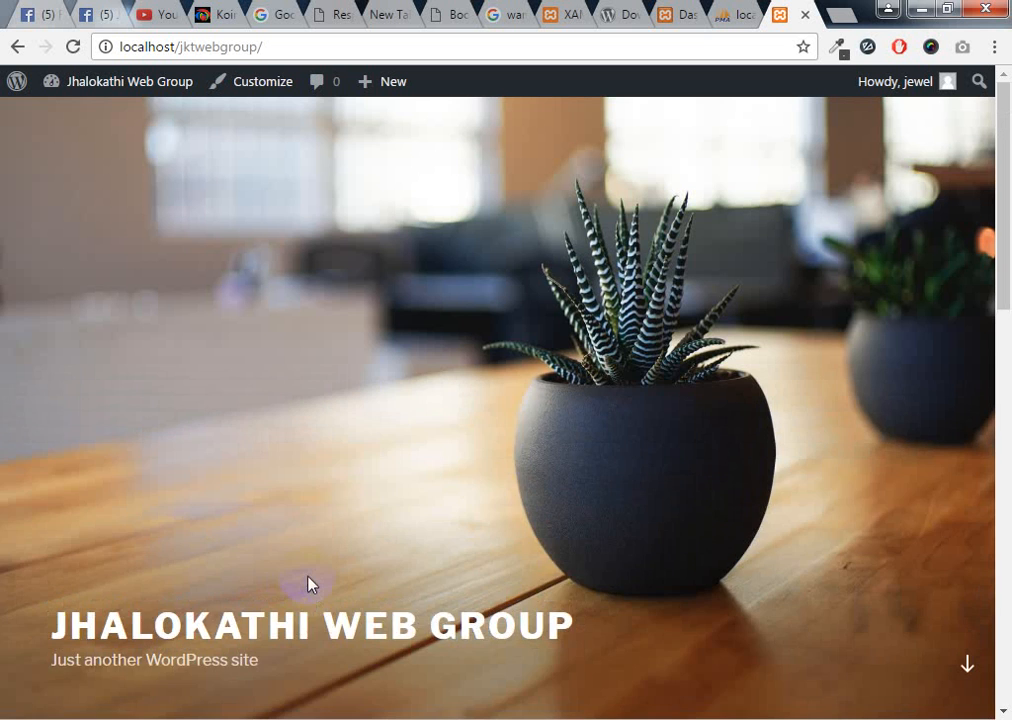
{"action": "scroll", "coordinate": [540, 462], "scroll_direction": "down", "scroll_amount": 8}
{"action": "scroll", "coordinate": [540, 462], "scroll_direction": "up", "scroll_amount": 4}
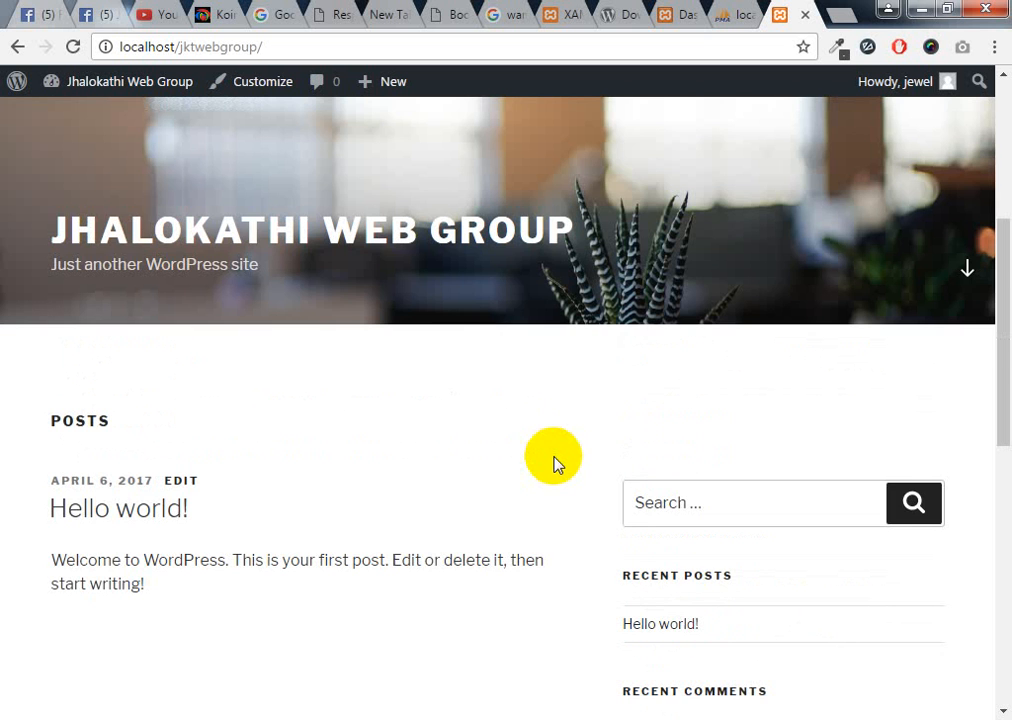
{"action": "left_click", "coordinate": [717, 236]}
{"action": "scroll", "coordinate": [266, 463], "scroll_direction": "up", "scroll_amount": 4}
{"action": "left_click", "coordinate": [717, 289]}
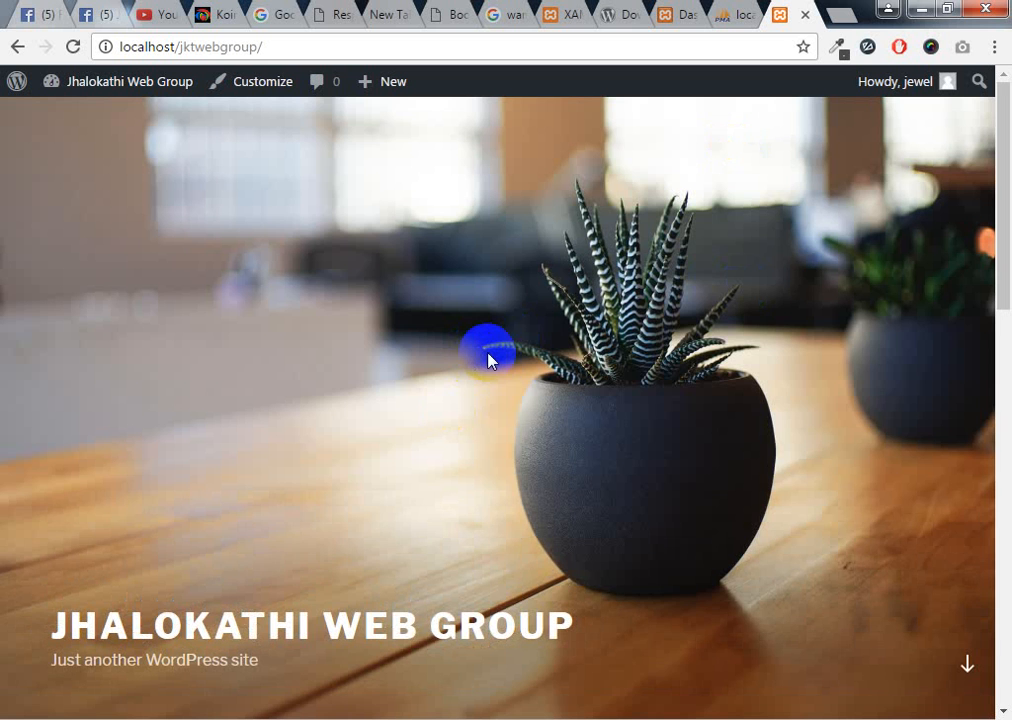
{"action": "scroll", "coordinate": [488, 360], "scroll_direction": "down", "scroll_amount": 7}
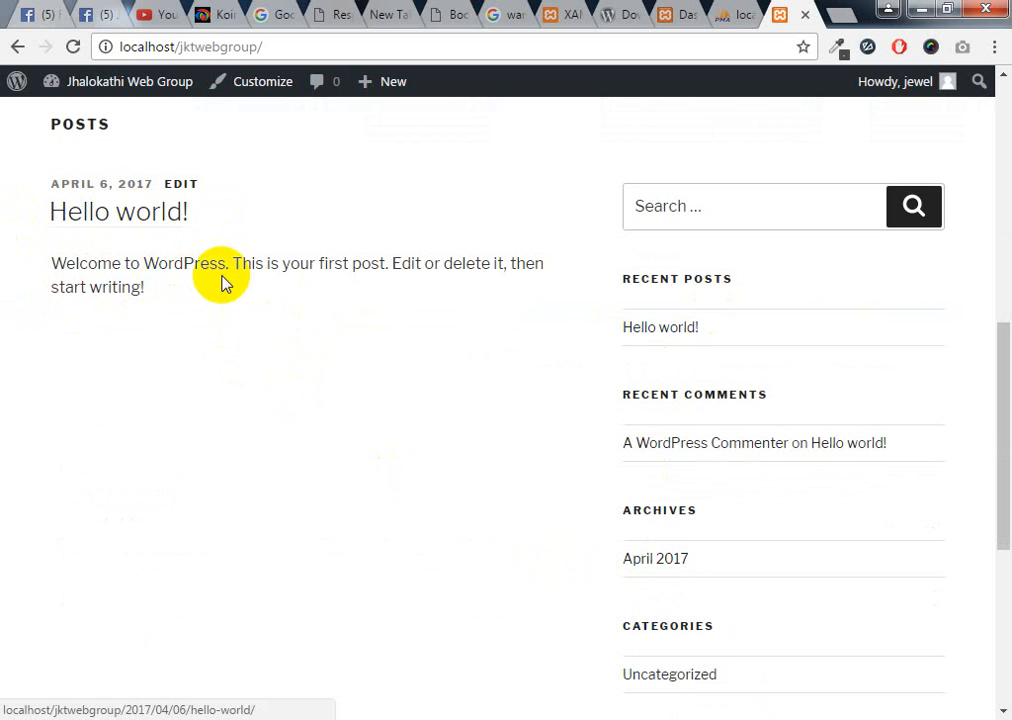
Read through the Hello world! post and its comment form, then go back to the Dashboard
{"action": "left_click", "coordinate": [139, 224]}
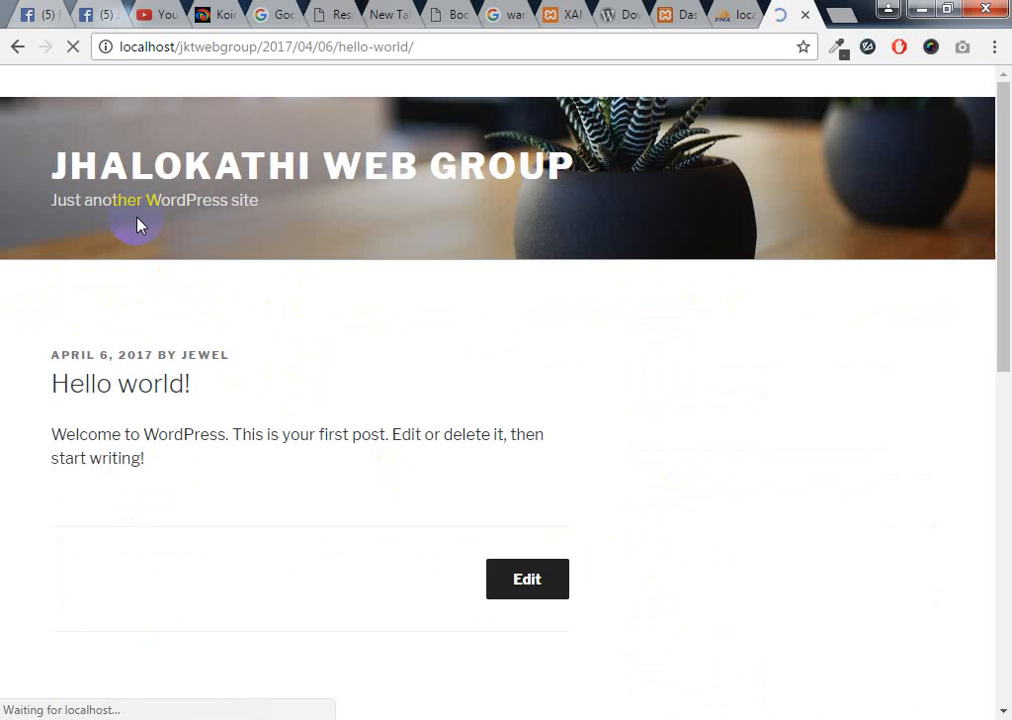
{"action": "scroll", "coordinate": [174, 357], "scroll_direction": "down", "scroll_amount": 3}
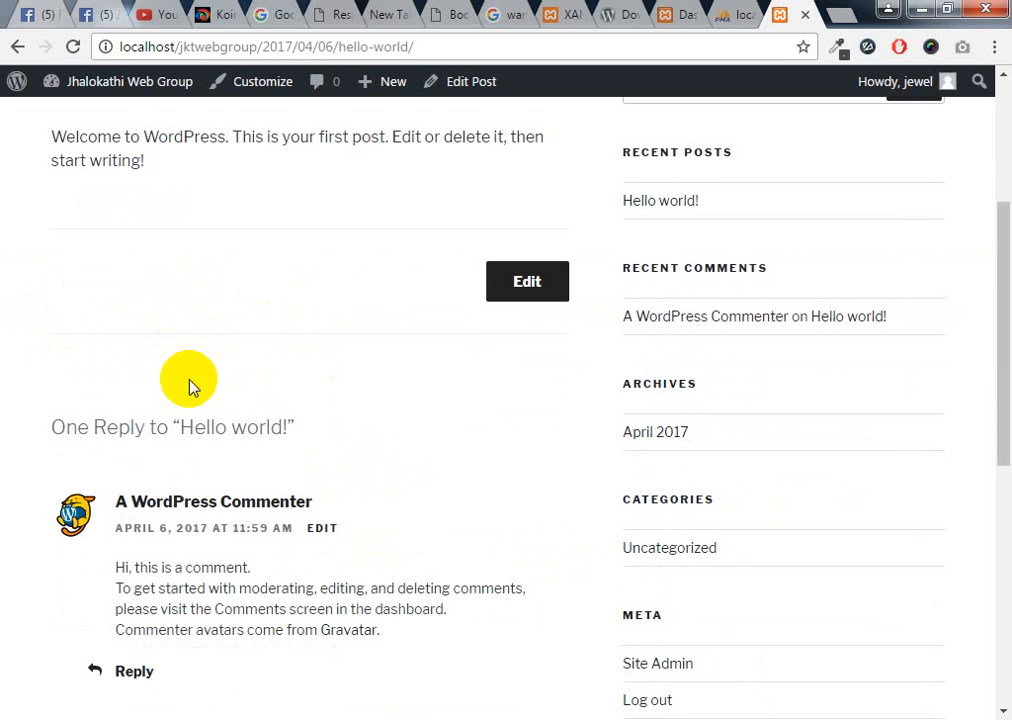
{"action": "scroll", "coordinate": [95, 438], "scroll_direction": "down", "scroll_amount": 2}
{"action": "scroll", "coordinate": [242, 469], "scroll_direction": "down", "scroll_amount": 4}
{"action": "left_click", "coordinate": [228, 432]}
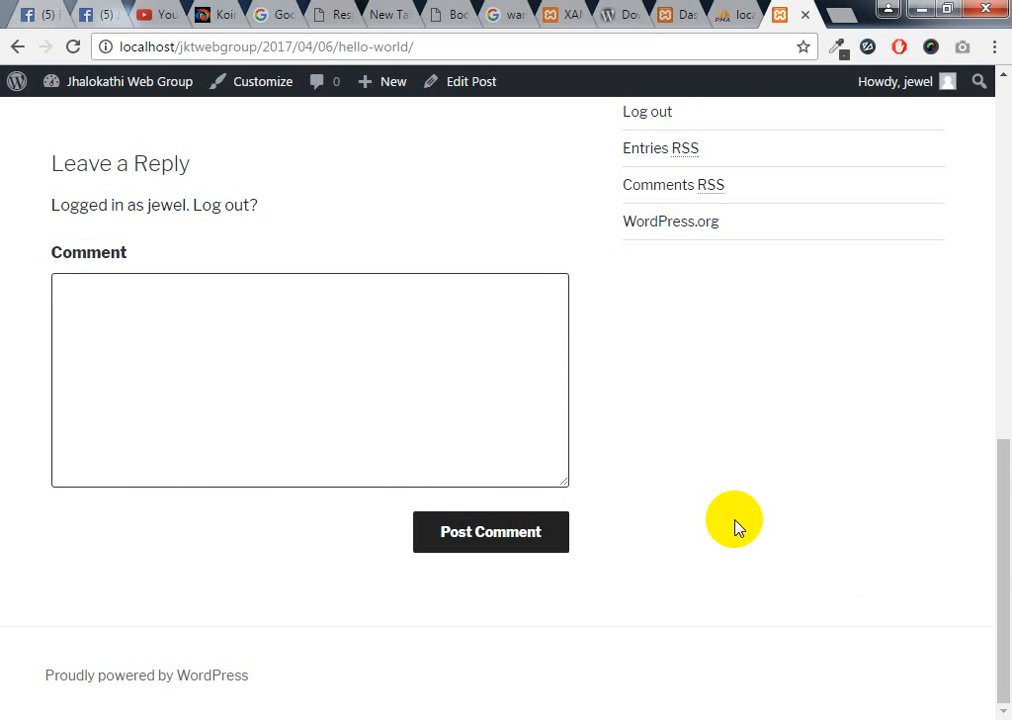
{"action": "scroll", "coordinate": [735, 527], "scroll_direction": "up", "scroll_amount": 10}
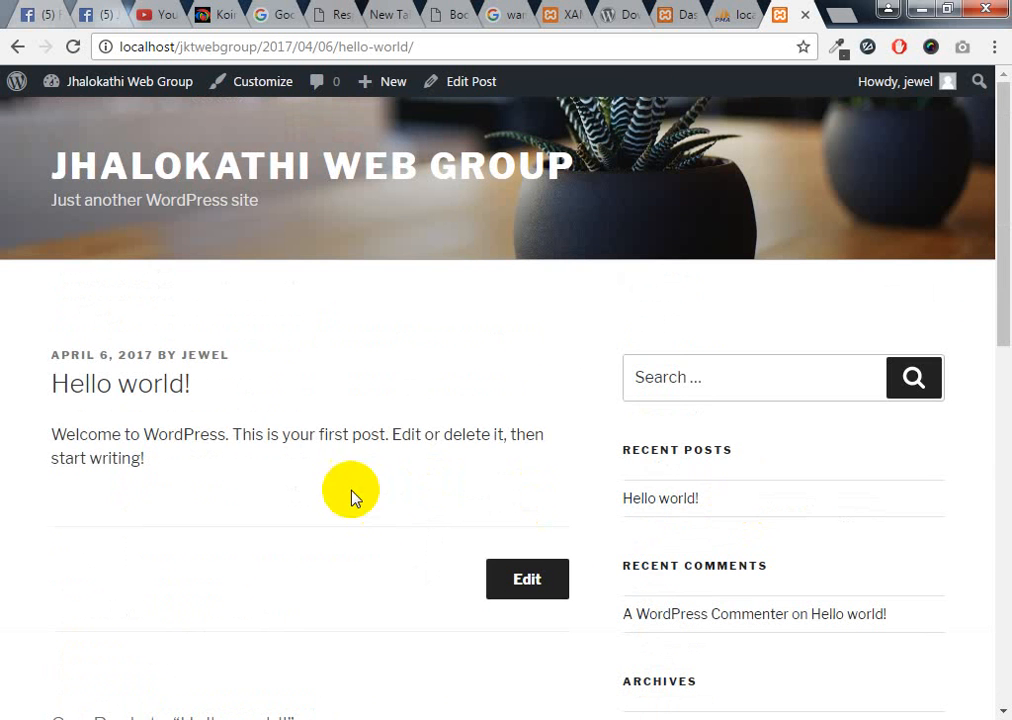
{"action": "left_click", "coordinate": [665, 18]}
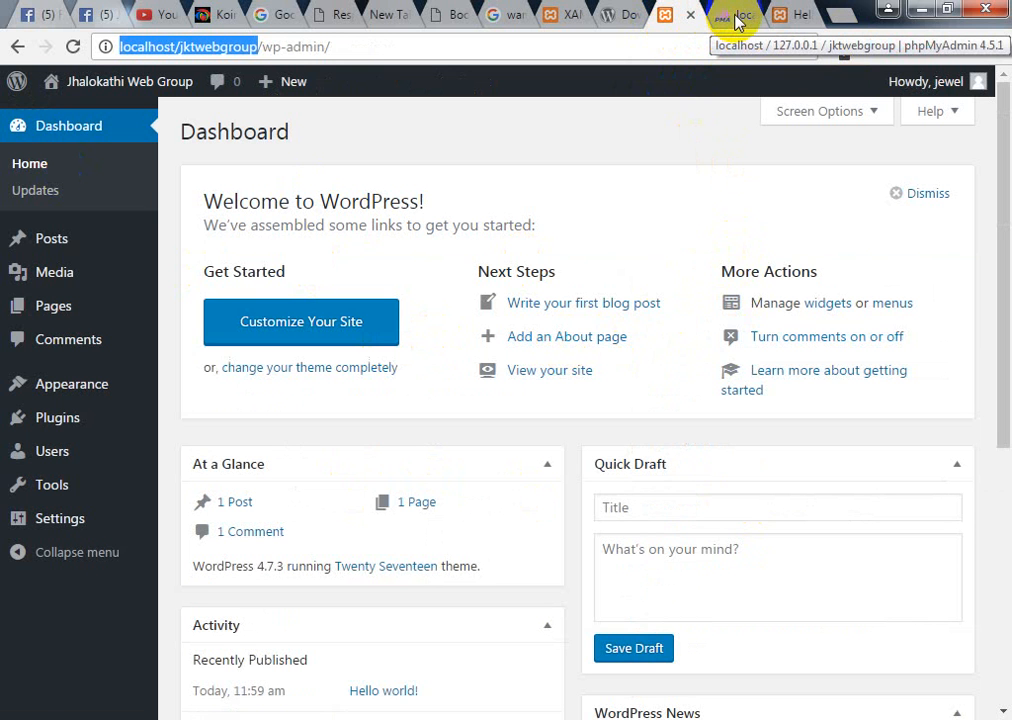
Search Google for 'chicken cook in bangla' in a new tab
{"action": "left_click", "coordinate": [842, 14]}
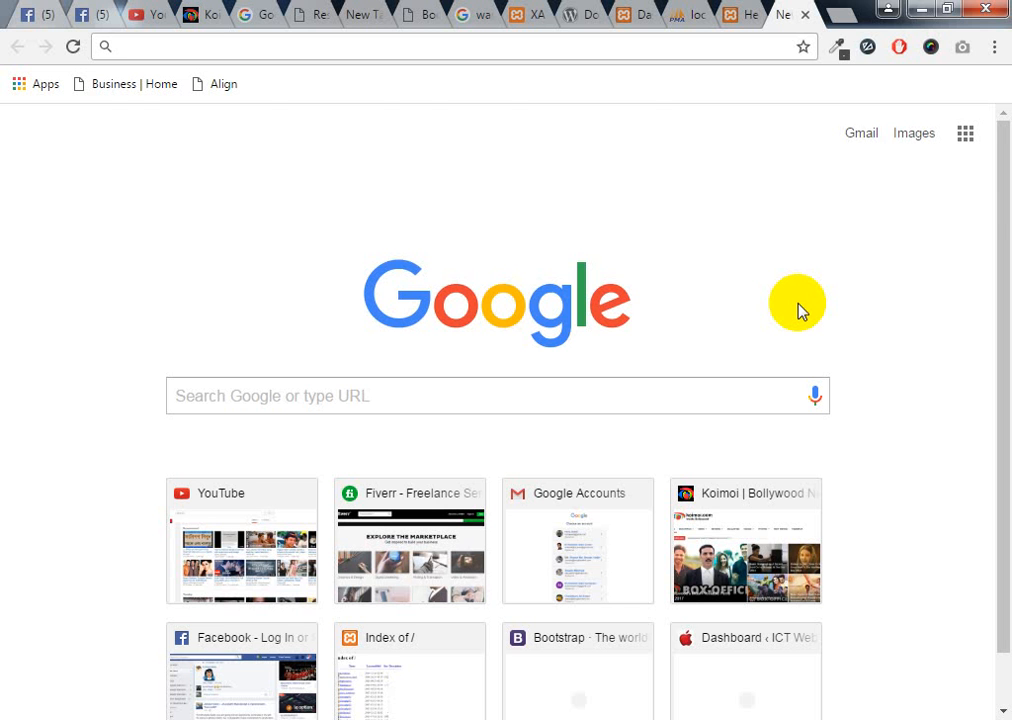
{"action": "type", "text": "chi"}
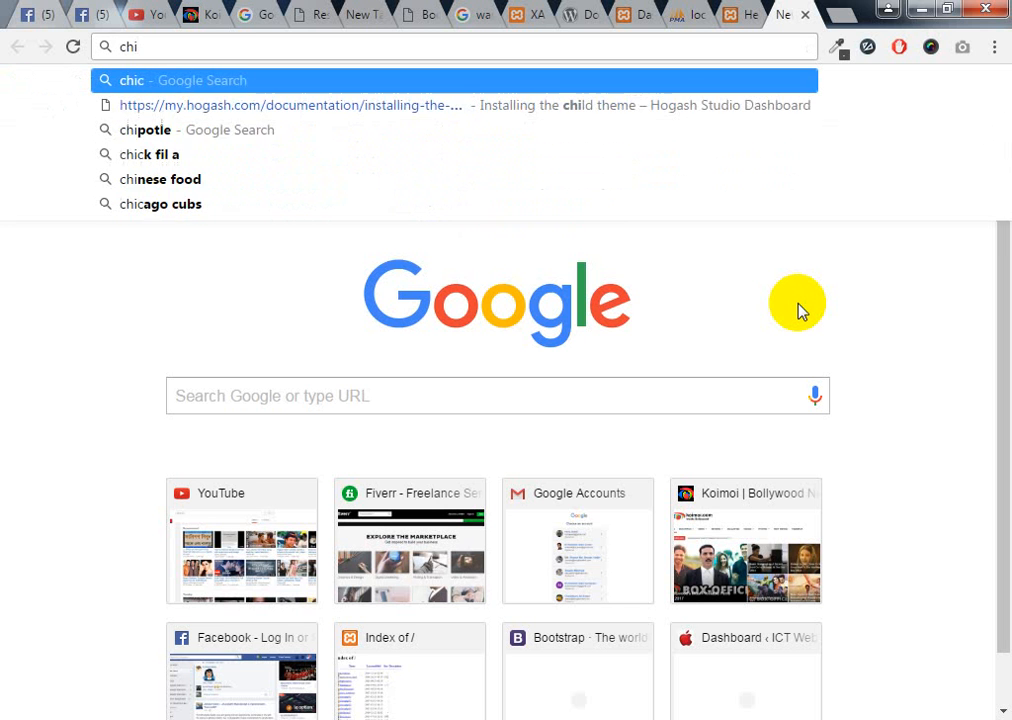
{"action": "type", "text": "cken "}
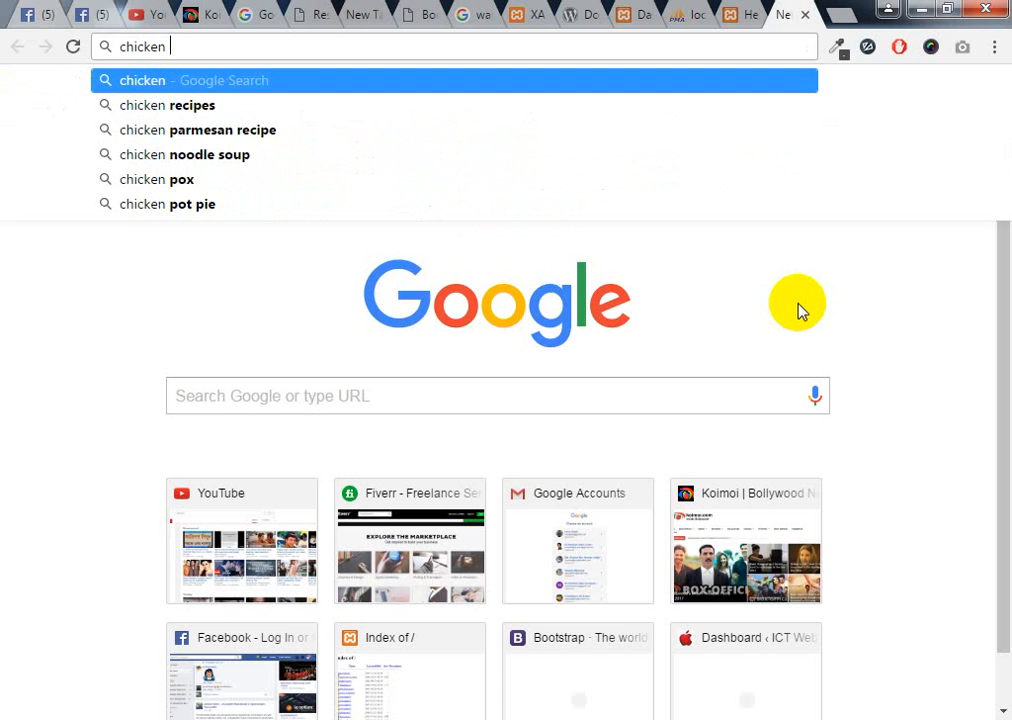
{"action": "type", "text": "cook "}
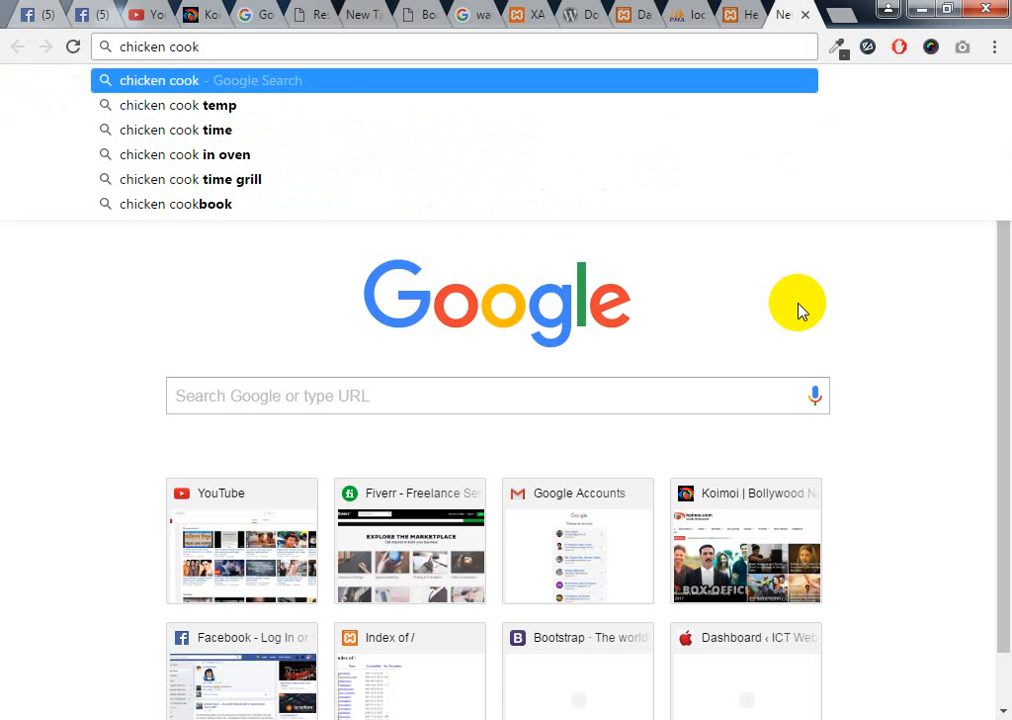
{"action": "type", "text": "in ban"}
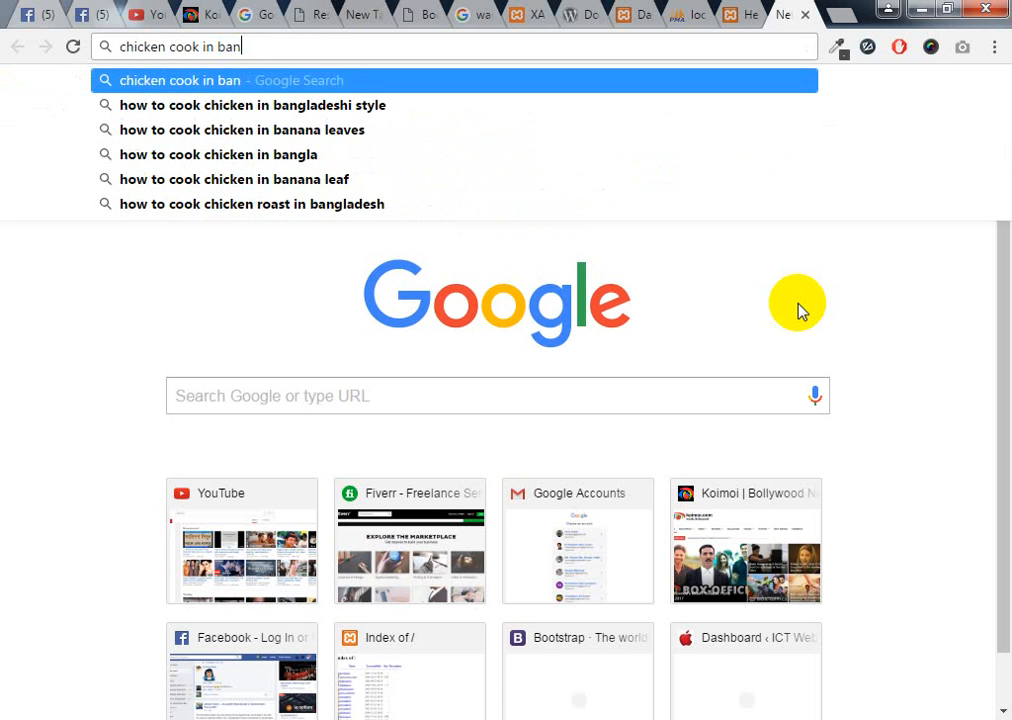
{"action": "type", "text": "gla"}
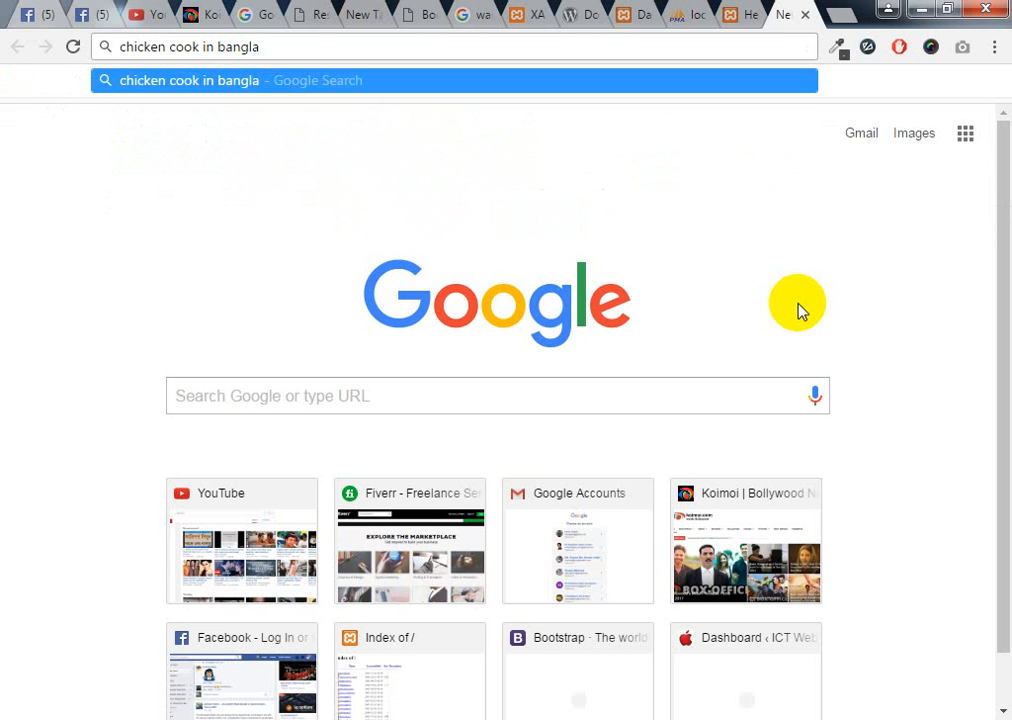
{"action": "key", "text": "Return"}
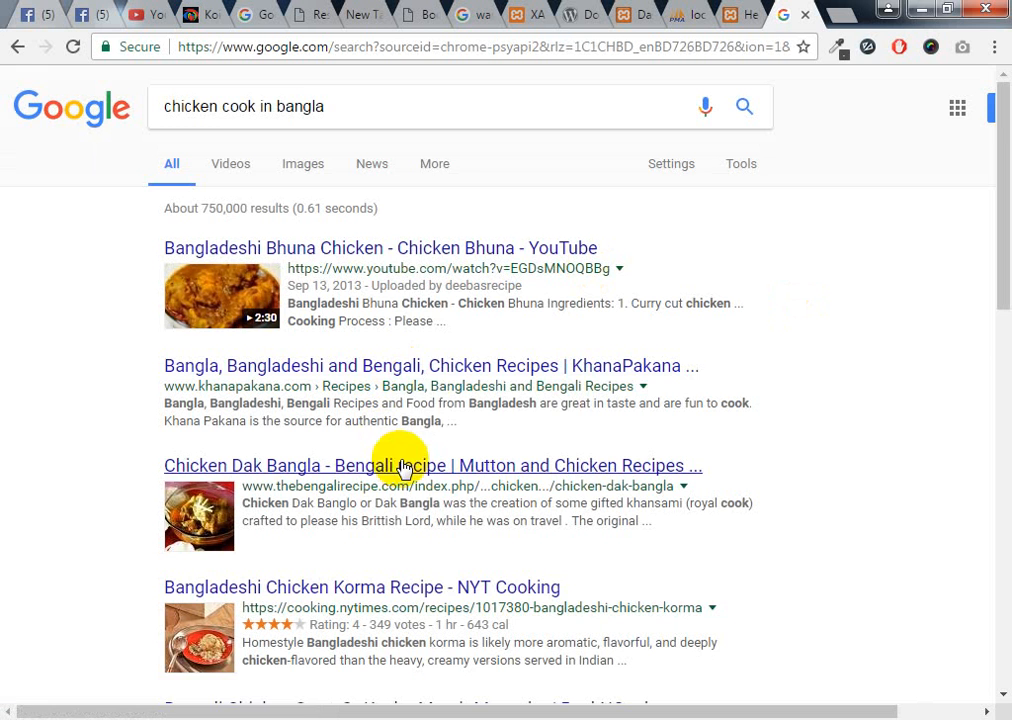
Open the KhanaPakana result in a new tab and go to its Chicken Rezala recipe
{"action": "scroll", "coordinate": [405, 455], "scroll_direction": "down", "scroll_amount": 2}
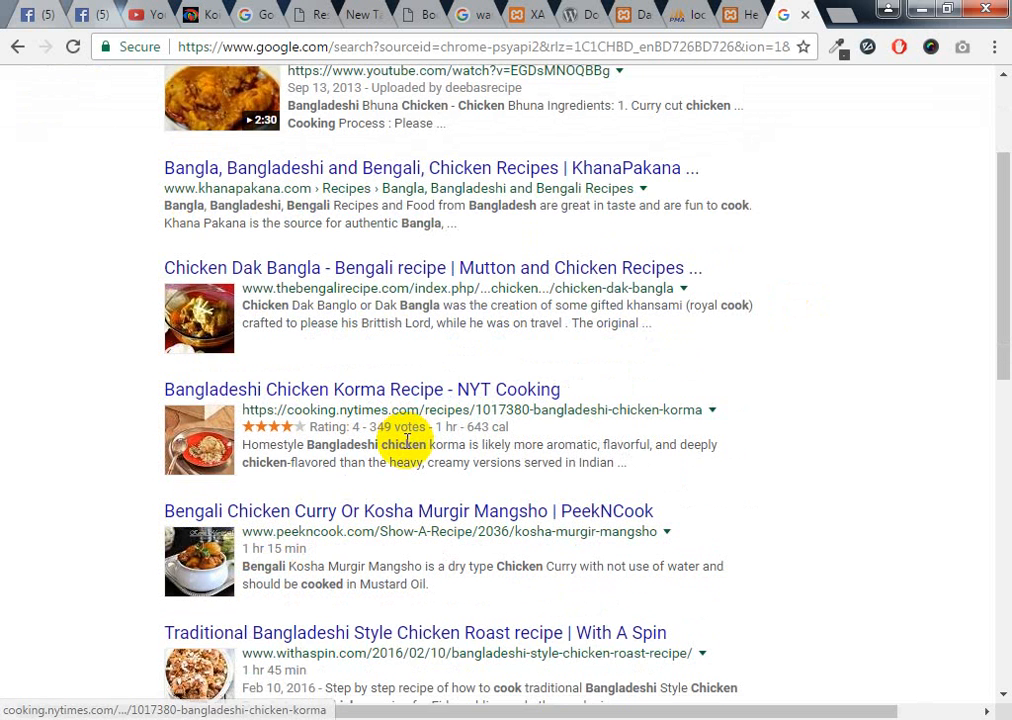
{"action": "scroll", "coordinate": [405, 440], "scroll_direction": "up", "scroll_amount": 2}
{"action": "right_click", "coordinate": [542, 370]}
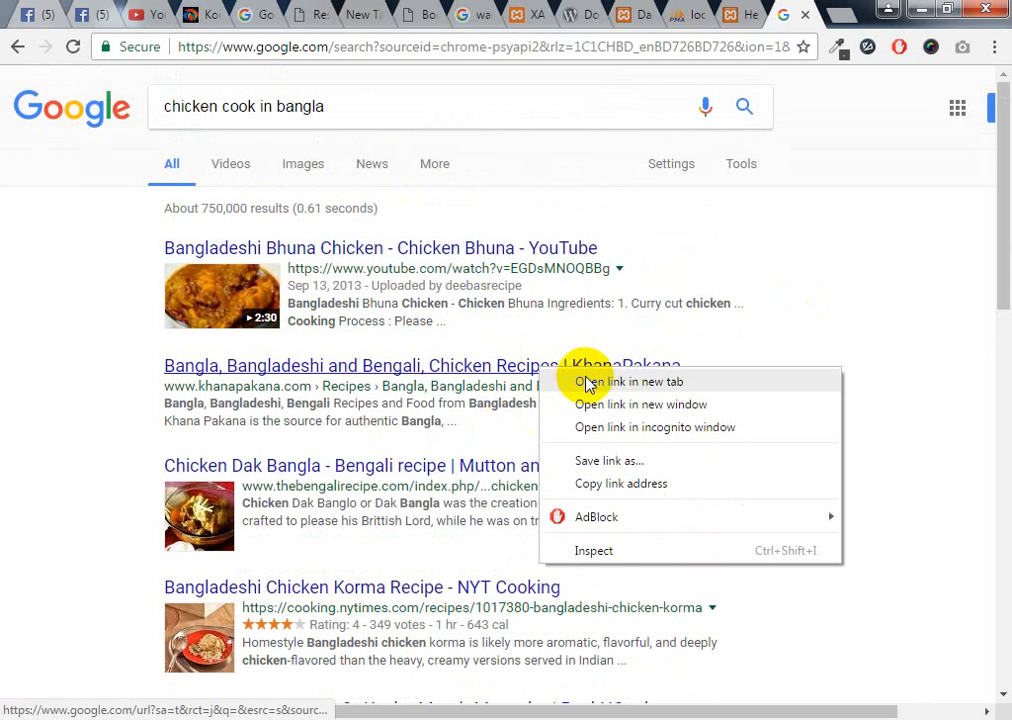
{"action": "left_click", "coordinate": [690, 384]}
{"action": "left_click", "coordinate": [805, 12]}
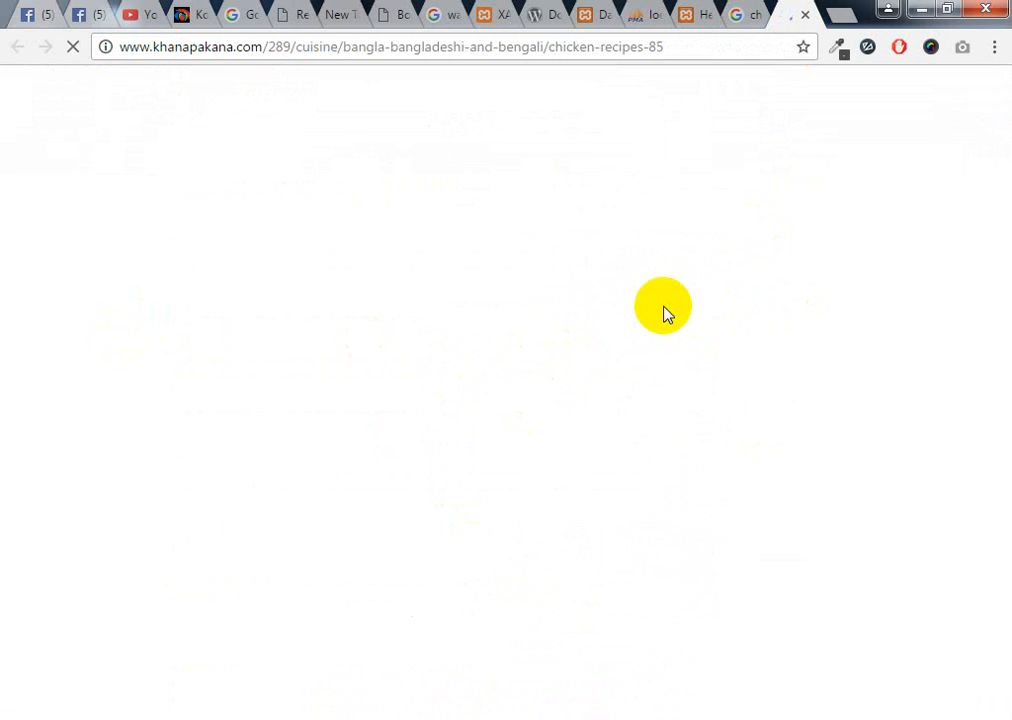
{"action": "scroll", "coordinate": [729, 529], "scroll_direction": "down", "scroll_amount": 3}
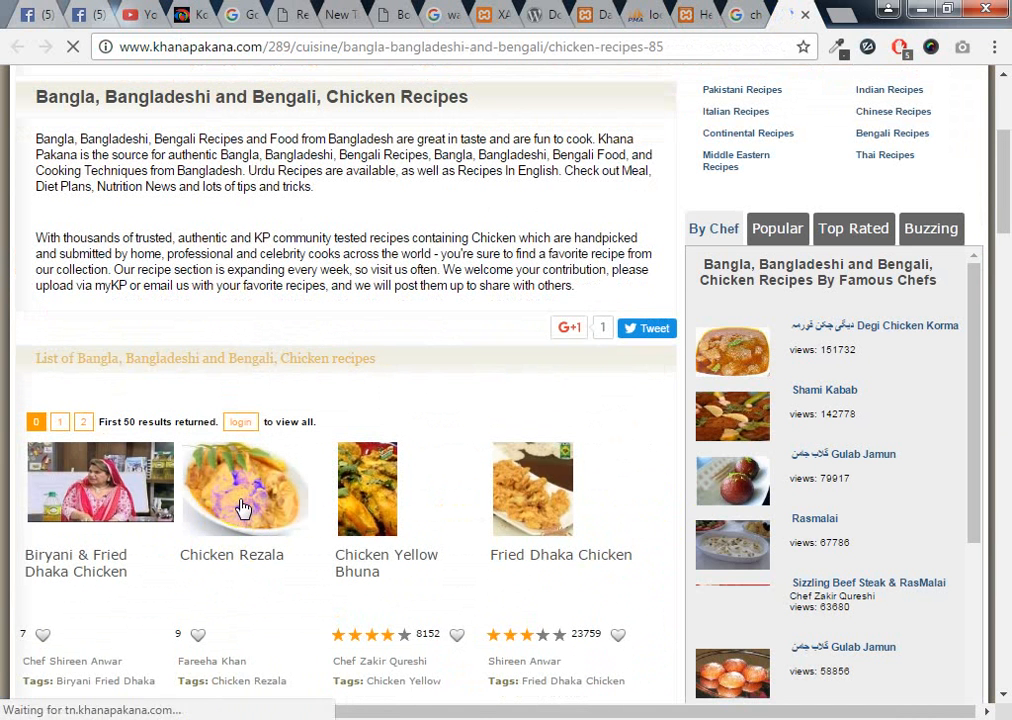
{"action": "left_click", "coordinate": [249, 567]}
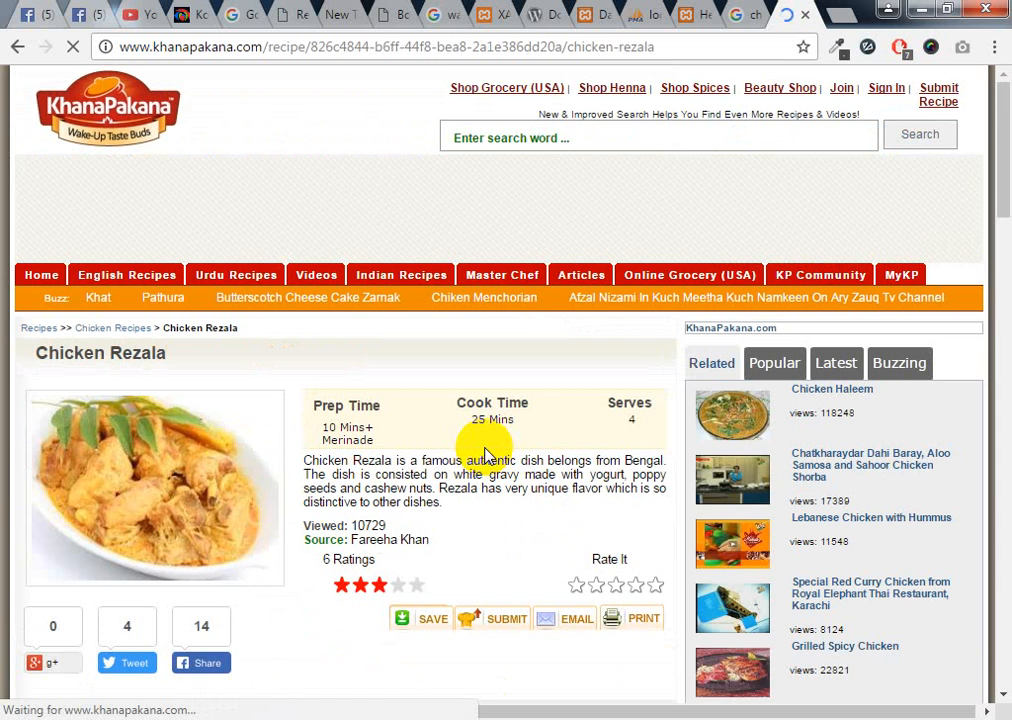
Select and copy the Chicken Rezala recipe title on the KhanaPakana page
{"action": "scroll", "coordinate": [100, 530], "scroll_direction": "down", "scroll_amount": 3}
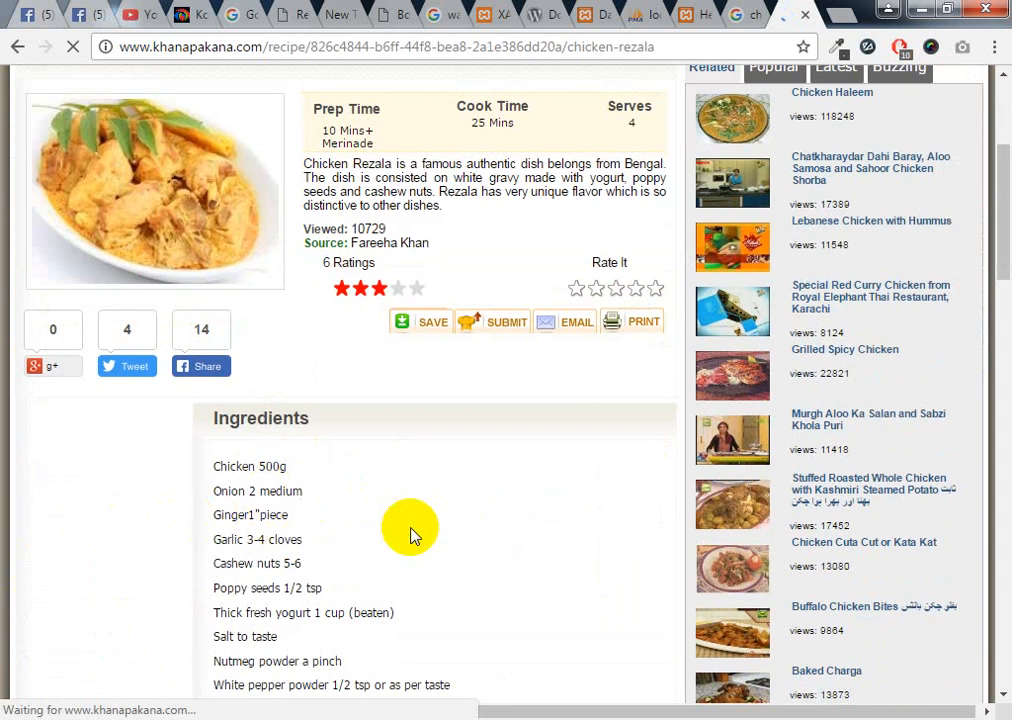
{"action": "scroll", "coordinate": [415, 510], "scroll_direction": "up", "scroll_amount": 2}
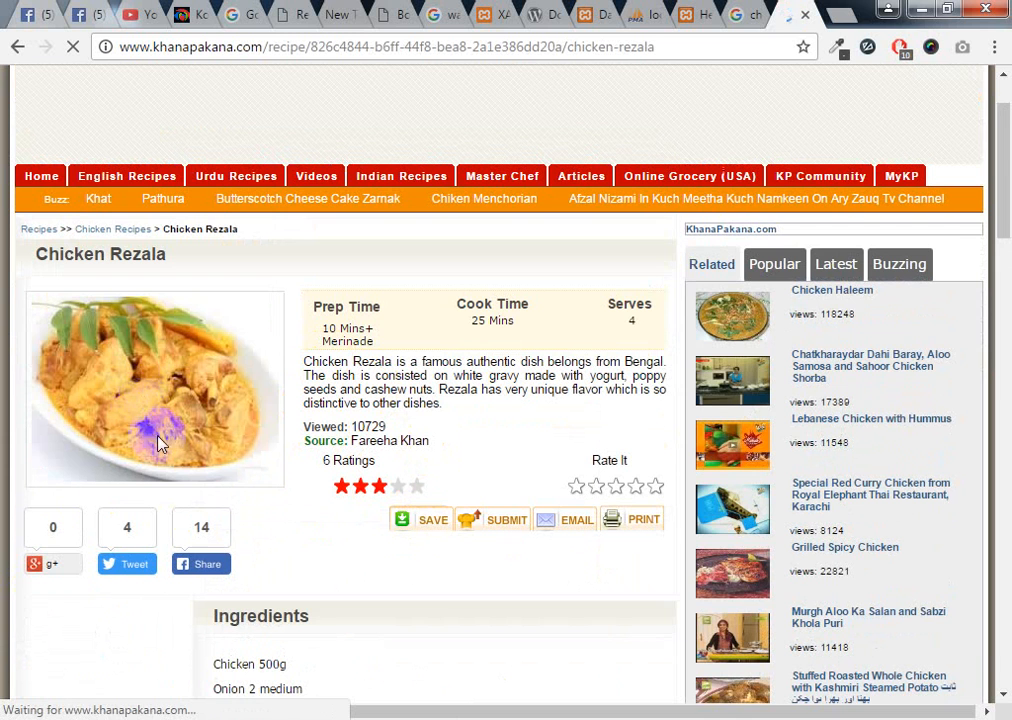
{"action": "left_click", "coordinate": [150, 388]}
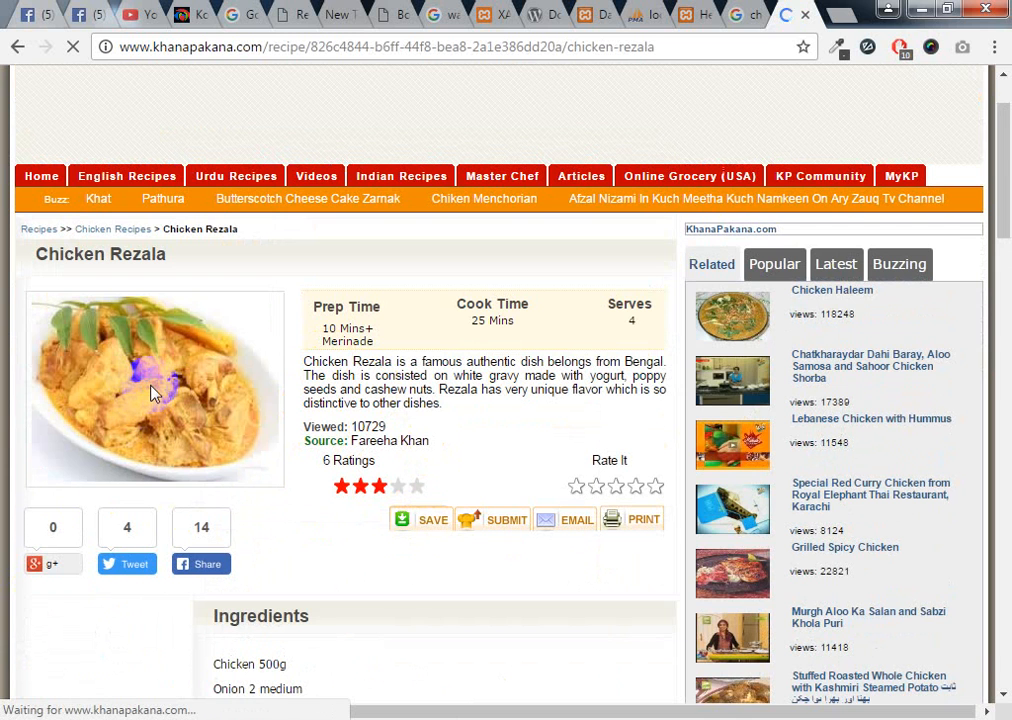
{"action": "scroll", "coordinate": [267, 470], "scroll_direction": "down", "scroll_amount": 5}
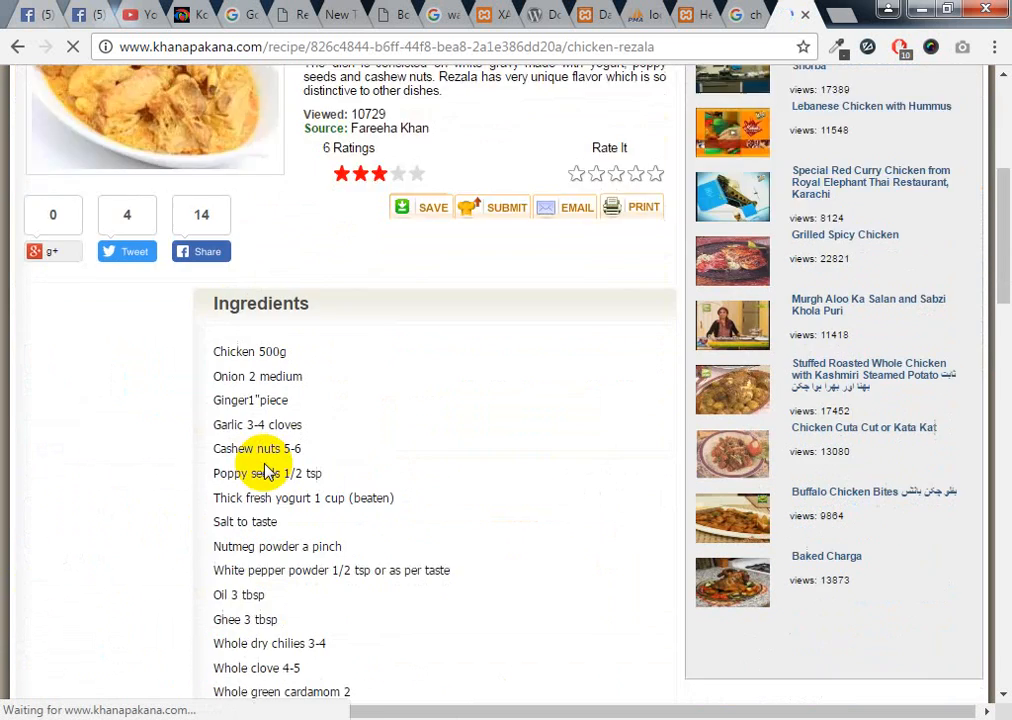
{"action": "scroll", "coordinate": [265, 462], "scroll_direction": "up", "scroll_amount": 5}
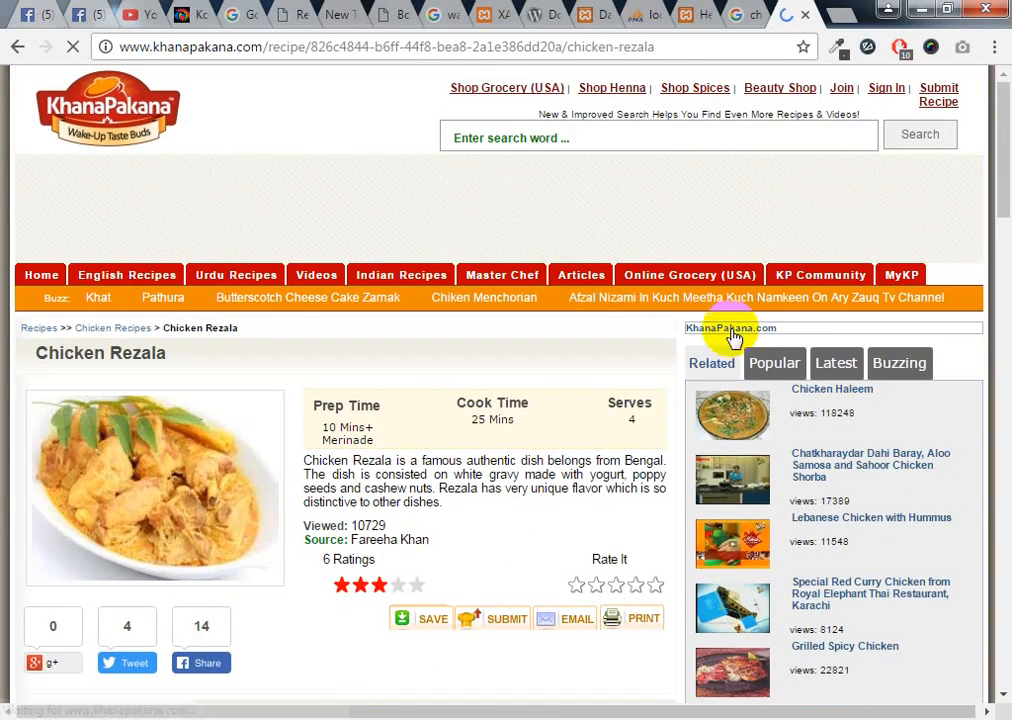
{"action": "left_click_drag", "start_coordinate": [172, 358], "coordinate": [38, 358]}
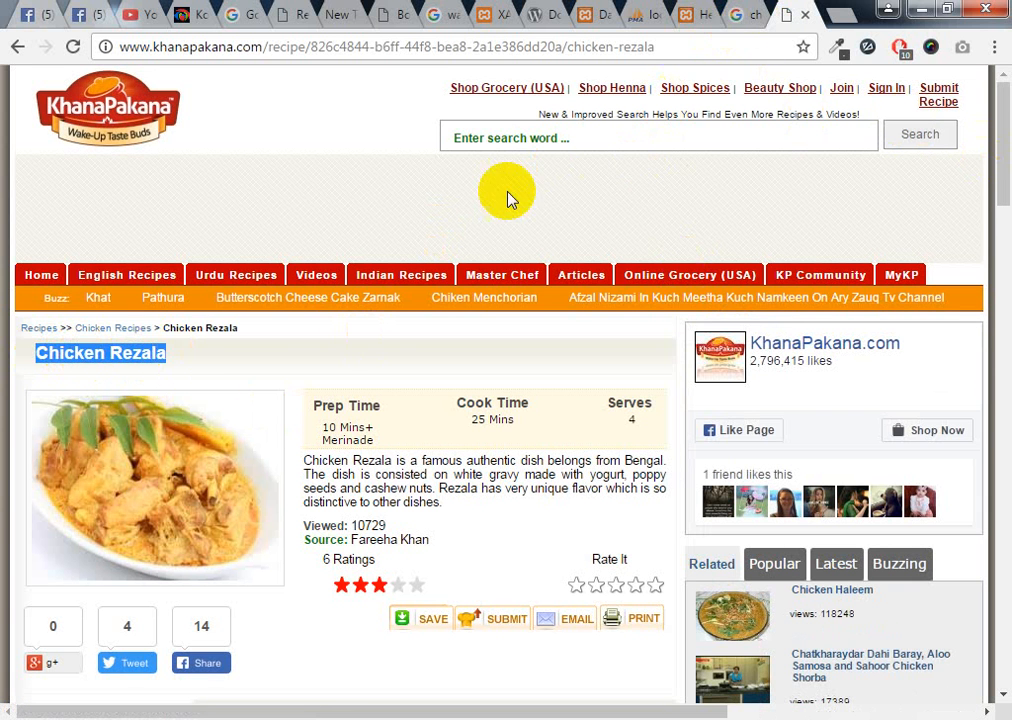
{"action": "mouse_move", "coordinate": [392, 461]}
{"action": "left_mouse_down"}
{"action": "mouse_move", "coordinate": [260, 463]}
{"action": "mouse_move", "coordinate": [392, 460]}
{"action": "left_mouse_up"}
{"action": "left_click", "coordinate": [355, 467]}
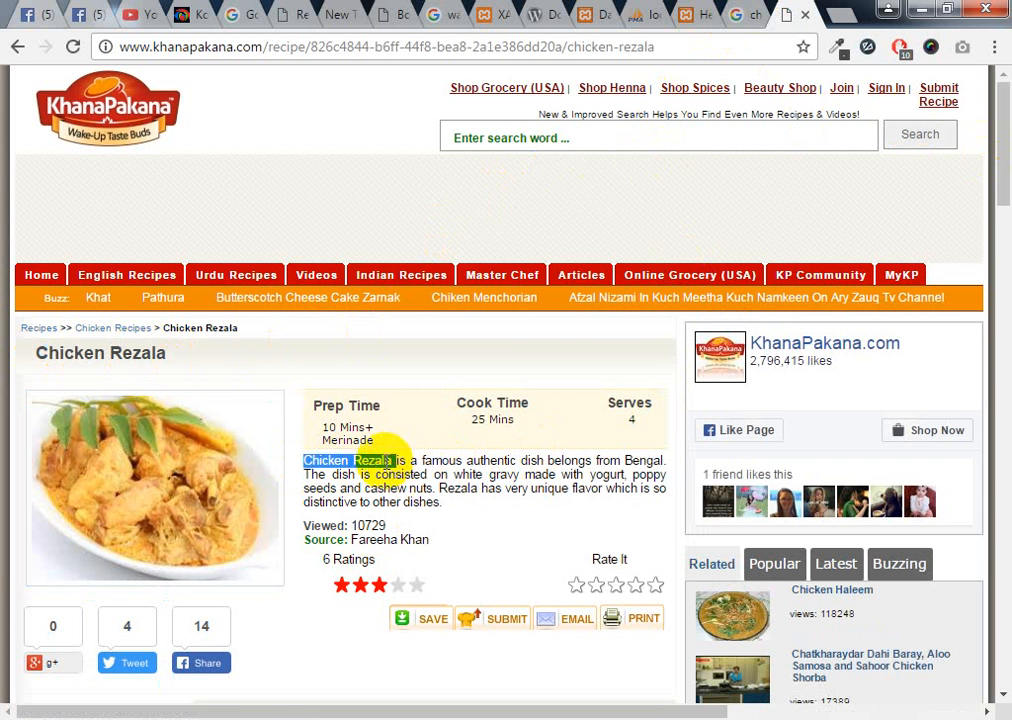
{"action": "left_click", "coordinate": [438, 549]}
{"action": "left_click_drag", "start_coordinate": [176, 357], "coordinate": [32, 366]}
{"action": "key", "text": "ctrl+c"}
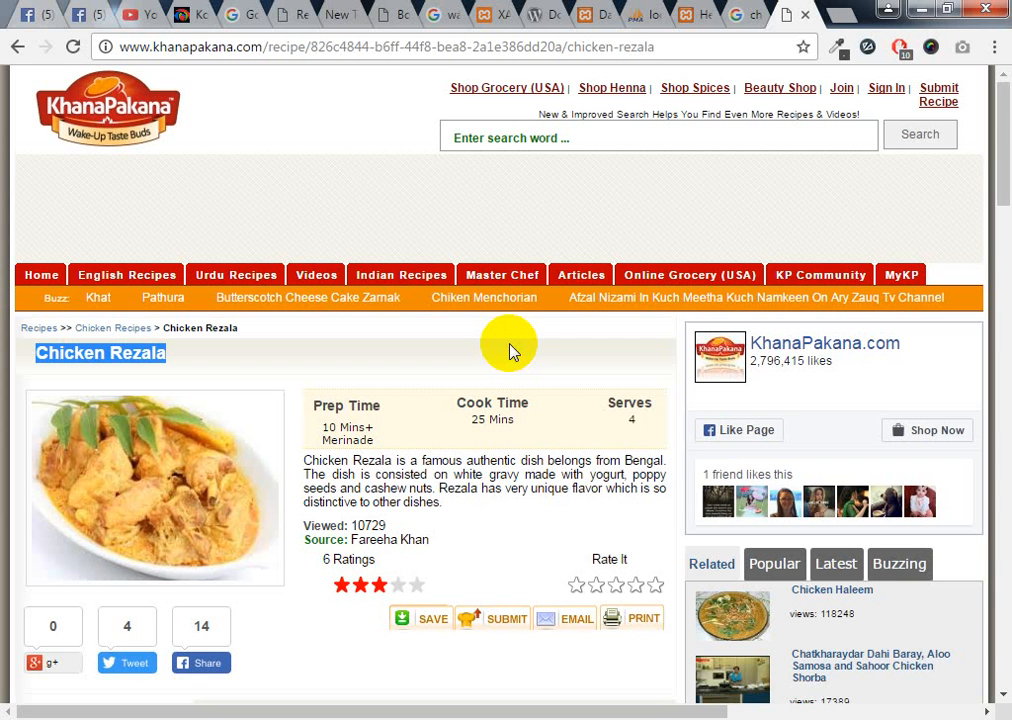
Go through the search, Hello world and phpMyAdmin tabs back to the WordPress Dashboard
{"action": "left_click", "coordinate": [748, 15]}
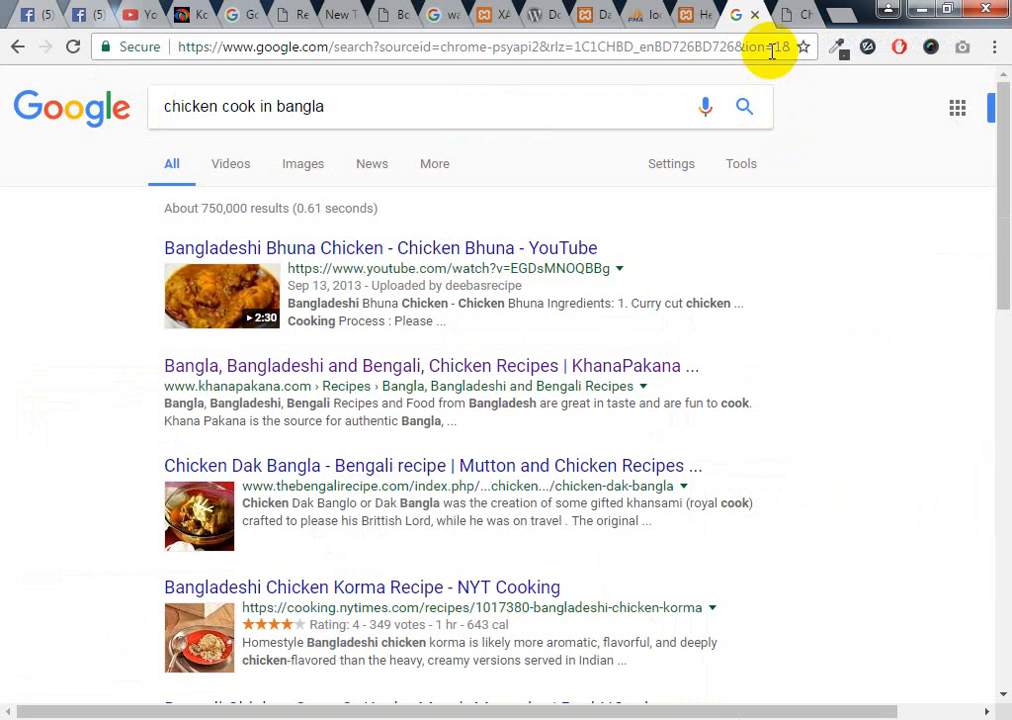
{"action": "left_click", "coordinate": [697, 17]}
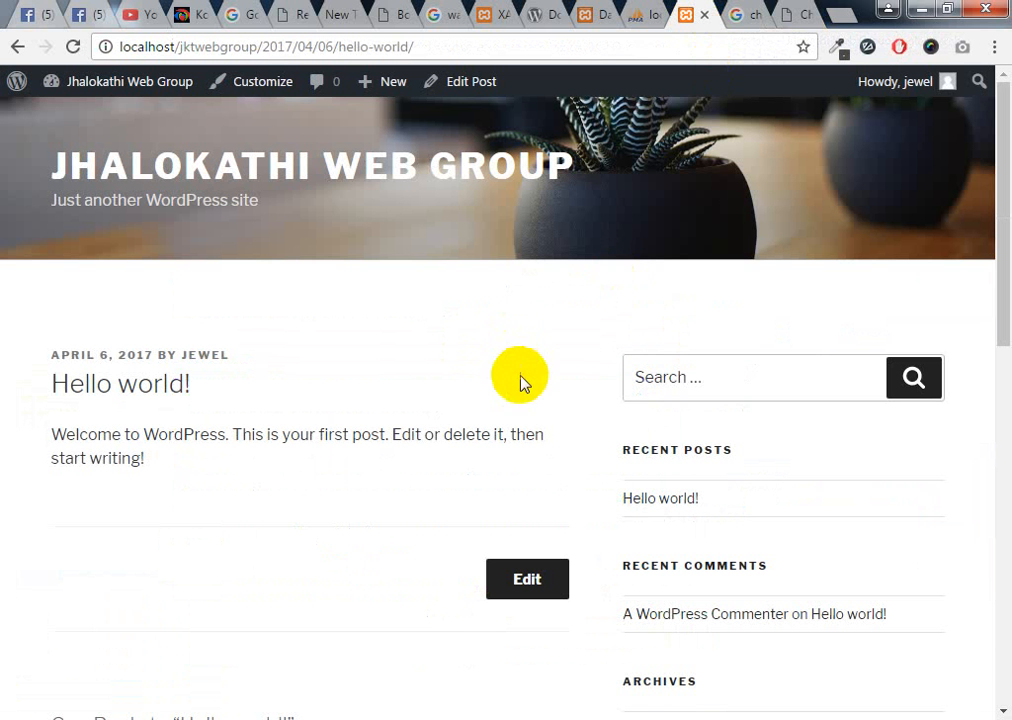
{"action": "left_click", "coordinate": [641, 22]}
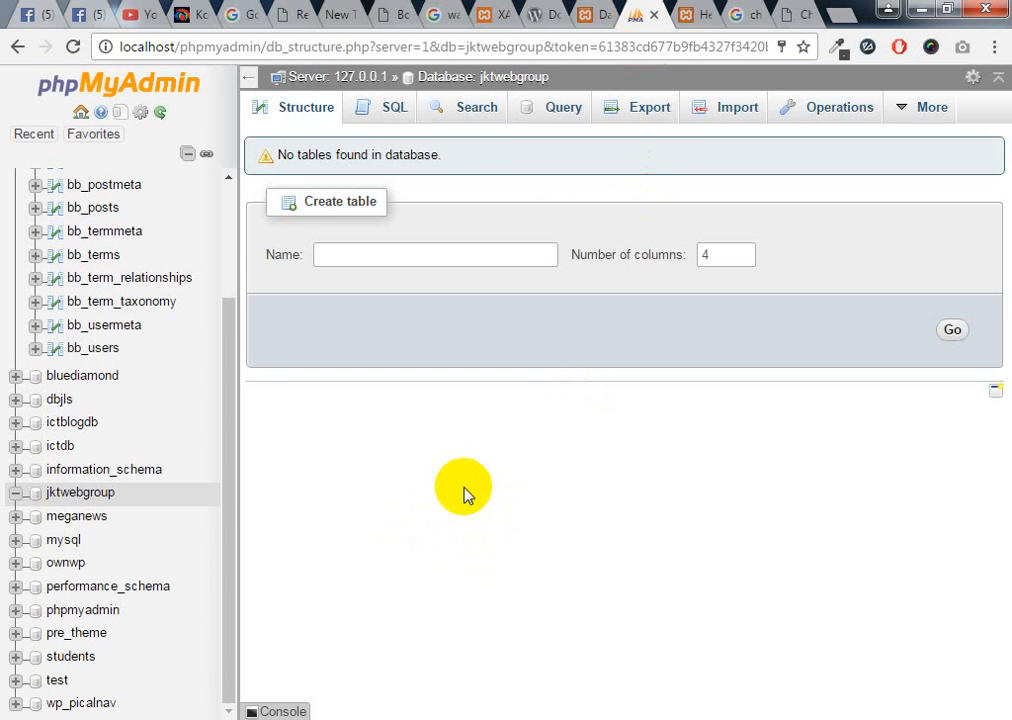
{"action": "mouse_move", "coordinate": [228, 454]}
{"action": "left_mouse_down"}
{"action": "mouse_move", "coordinate": [248, 300]}
{"action": "mouse_move", "coordinate": [252, 428]}
{"action": "mouse_move", "coordinate": [242, 465]}
{"action": "left_mouse_up"}
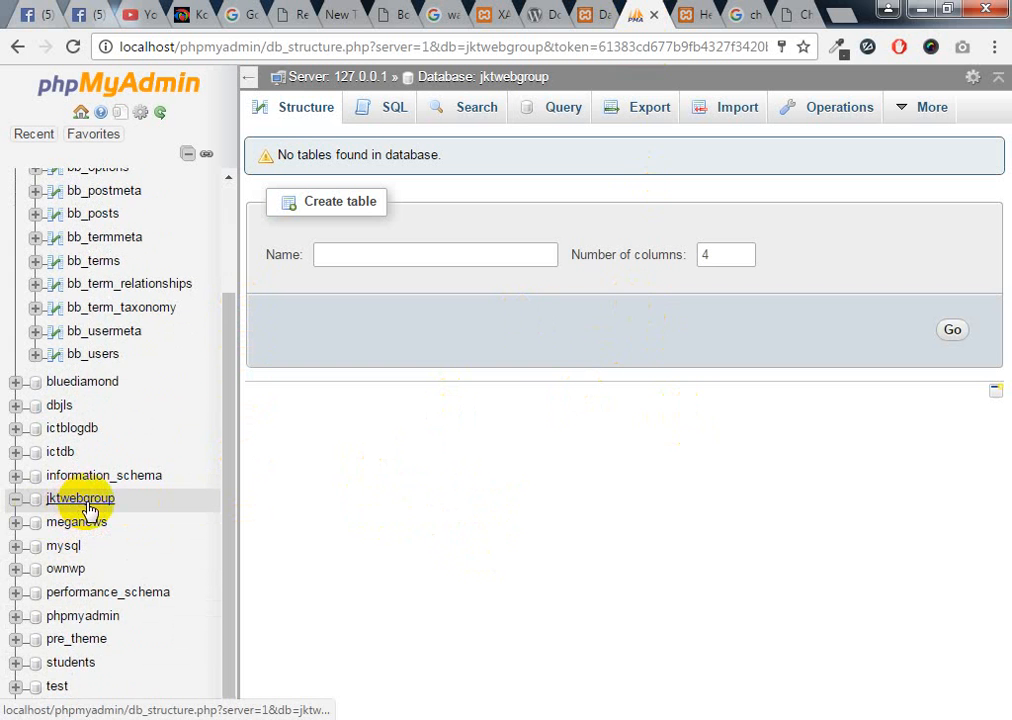
{"action": "left_click", "coordinate": [600, 18]}
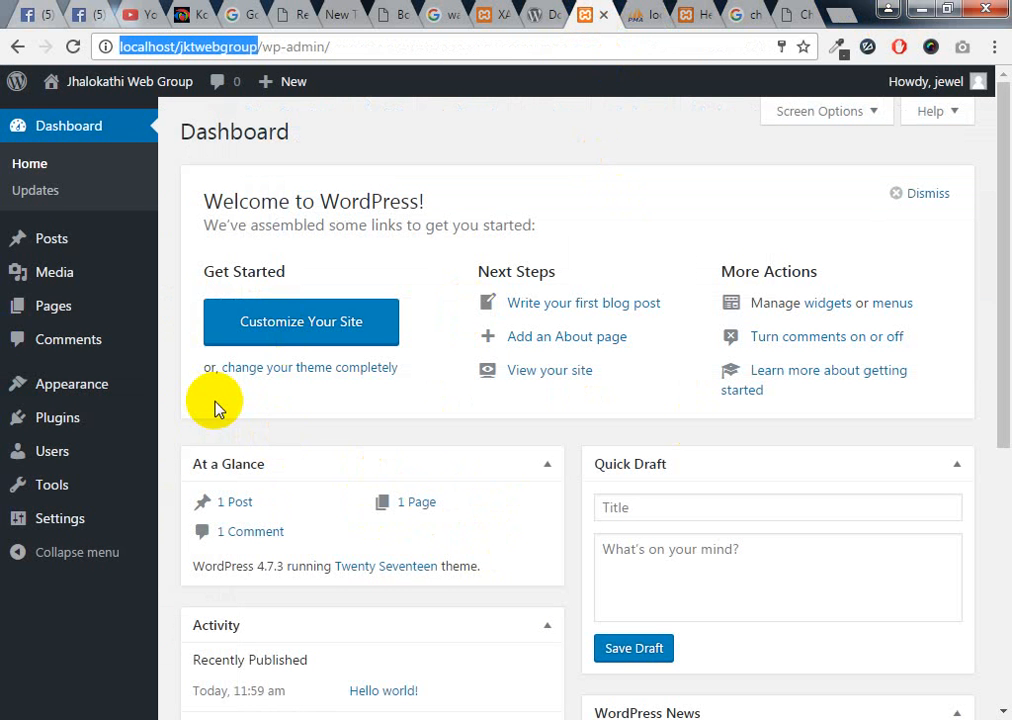
Create a new post via Posts > Add New and paste 'Chicken Rezala' as its title
{"action": "left_click", "coordinate": [61, 251]}
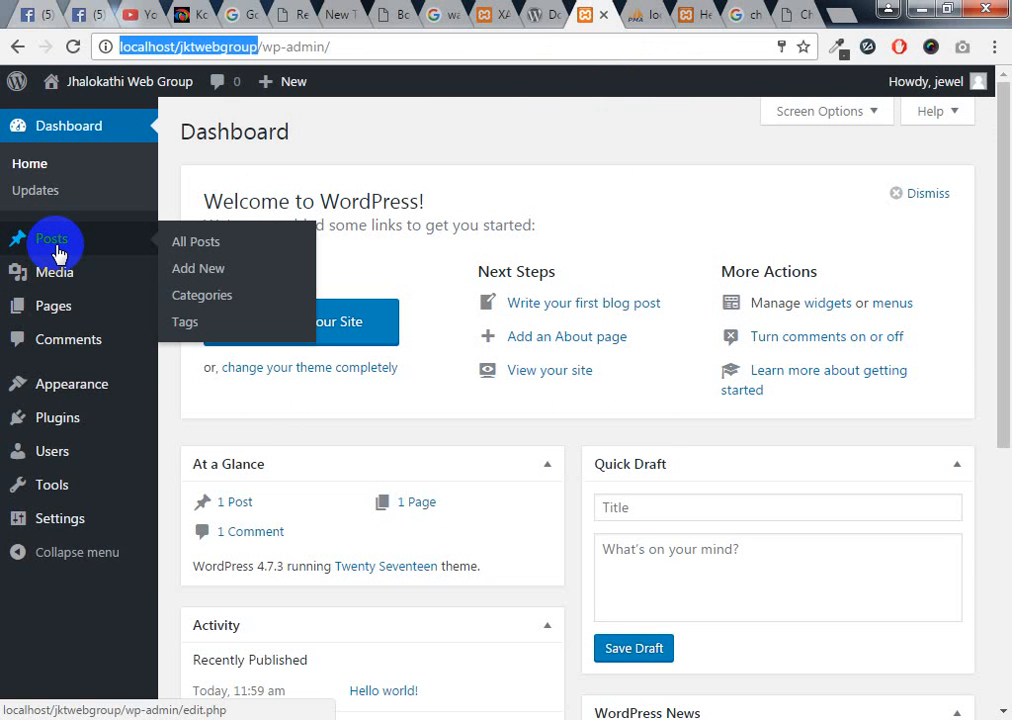
{"action": "left_click", "coordinate": [212, 280]}
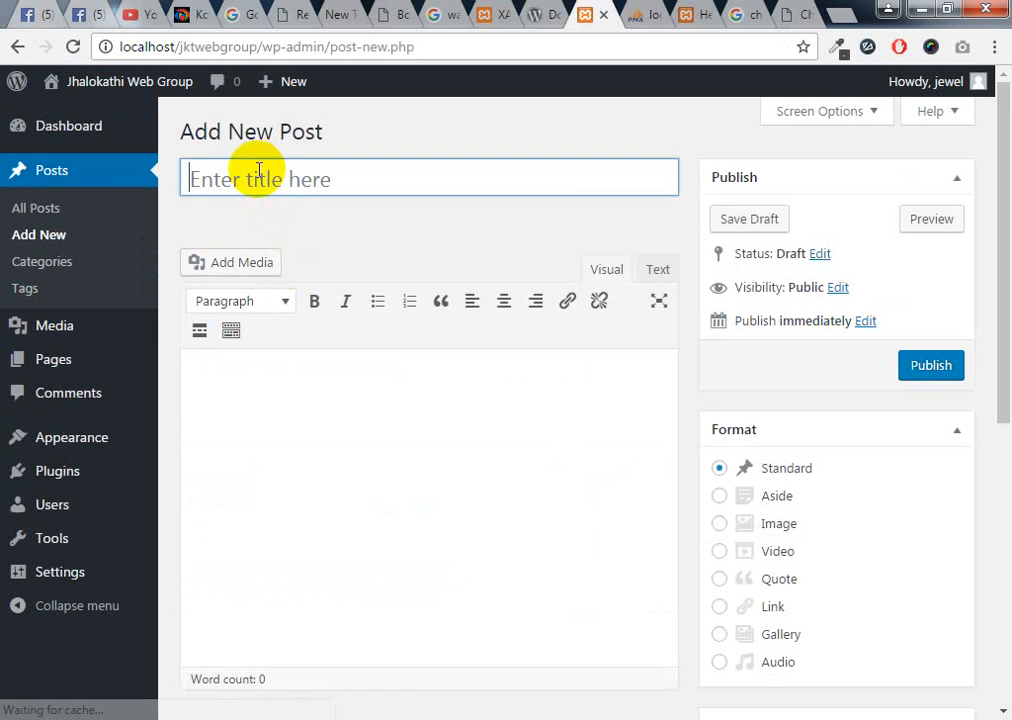
{"action": "right_click", "coordinate": [257, 180]}
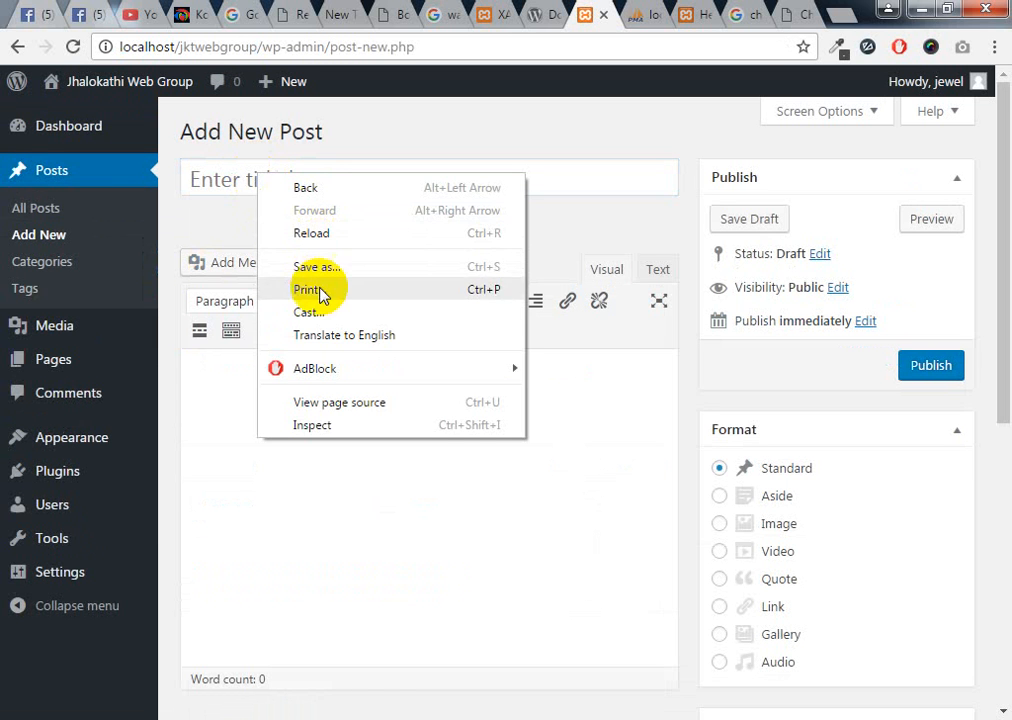
{"action": "left_click", "coordinate": [221, 181]}
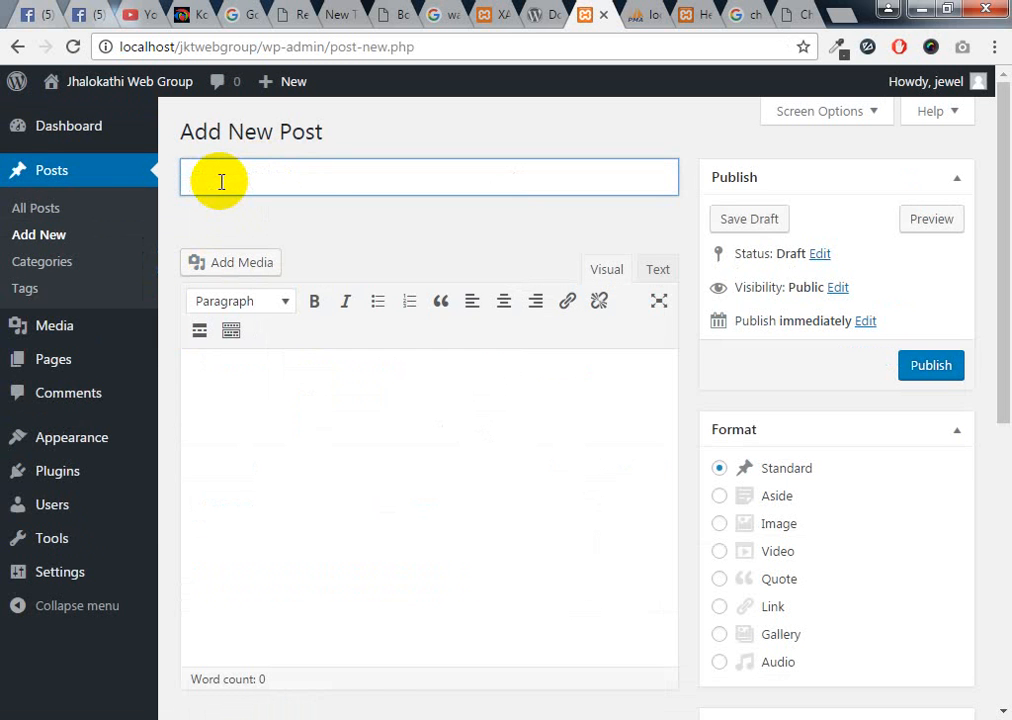
{"action": "key", "text": "ctrl+v"}
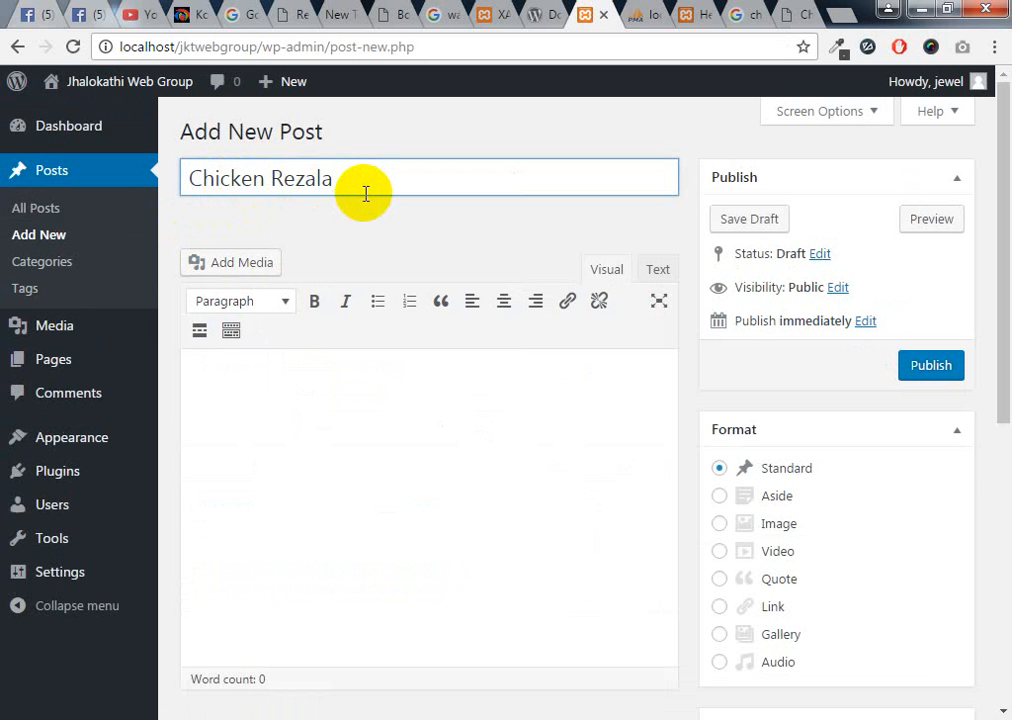
{"action": "left_click", "coordinate": [783, 15]}
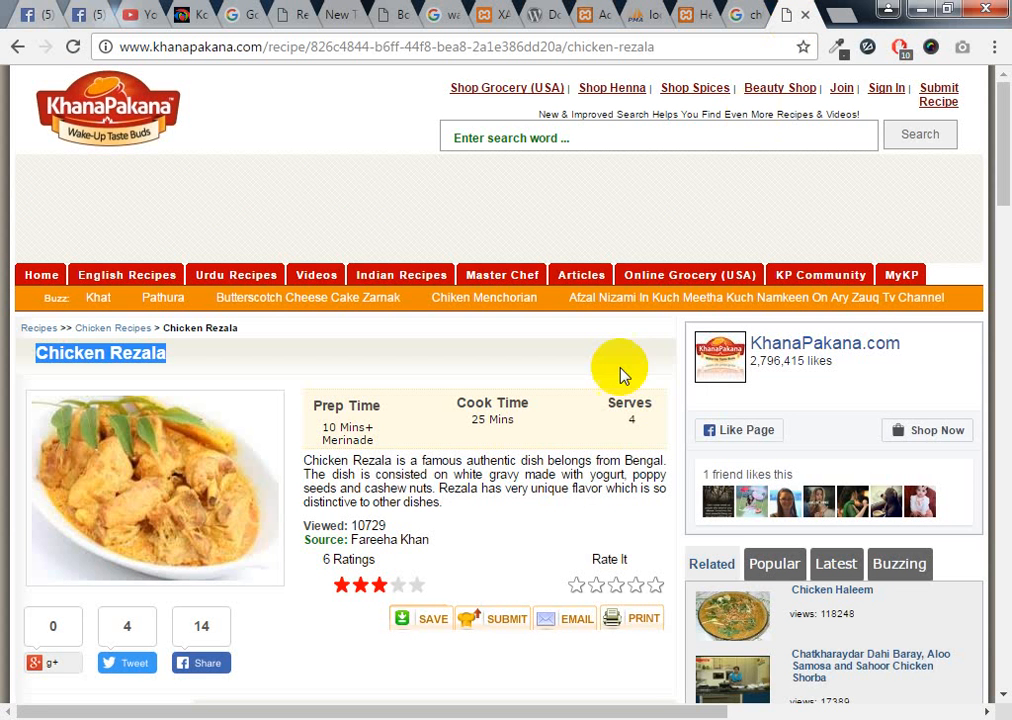
Copy the recipe description with its Viewed and Source lines into the post body
{"action": "left_click_drag", "start_coordinate": [435, 542], "coordinate": [303, 462]}
{"action": "key", "text": "ctrl+c"}
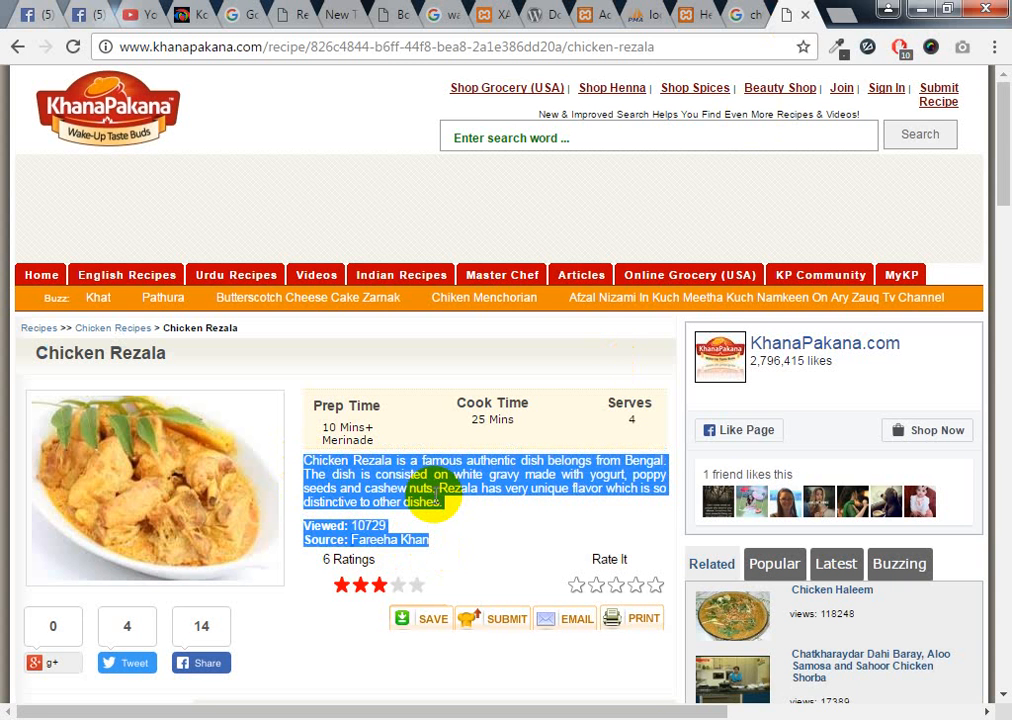
{"action": "scroll", "coordinate": [413, 585], "scroll_direction": "down", "scroll_amount": 7}
{"action": "scroll", "coordinate": [411, 420], "scroll_direction": "up", "scroll_amount": 5}
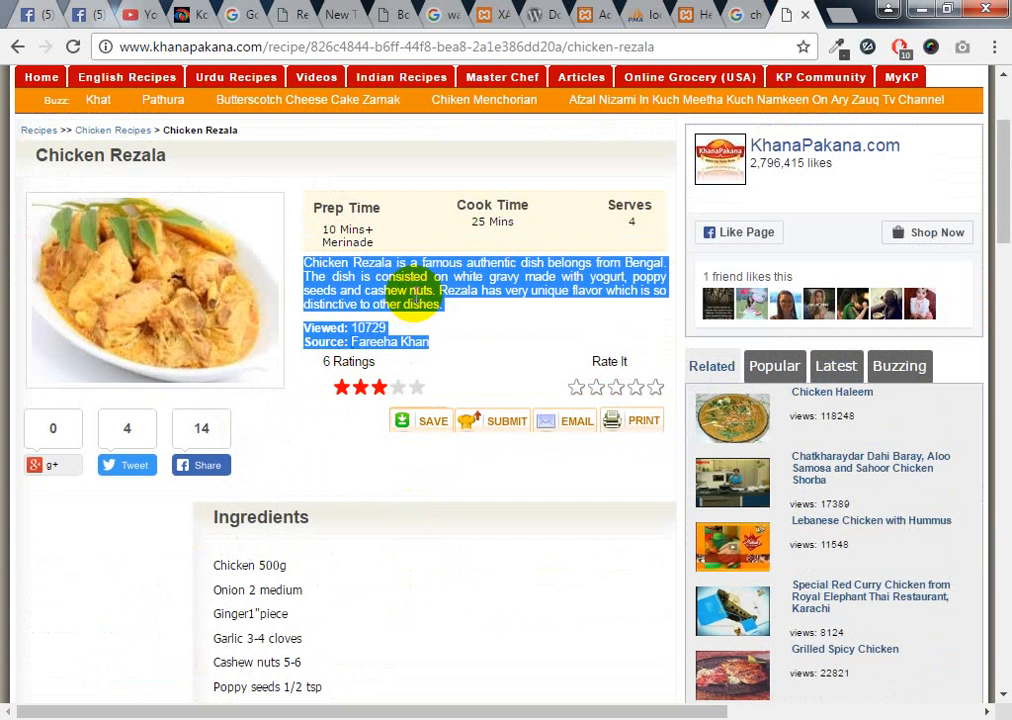
{"action": "left_click", "coordinate": [592, 14]}
{"action": "left_click", "coordinate": [283, 390]}
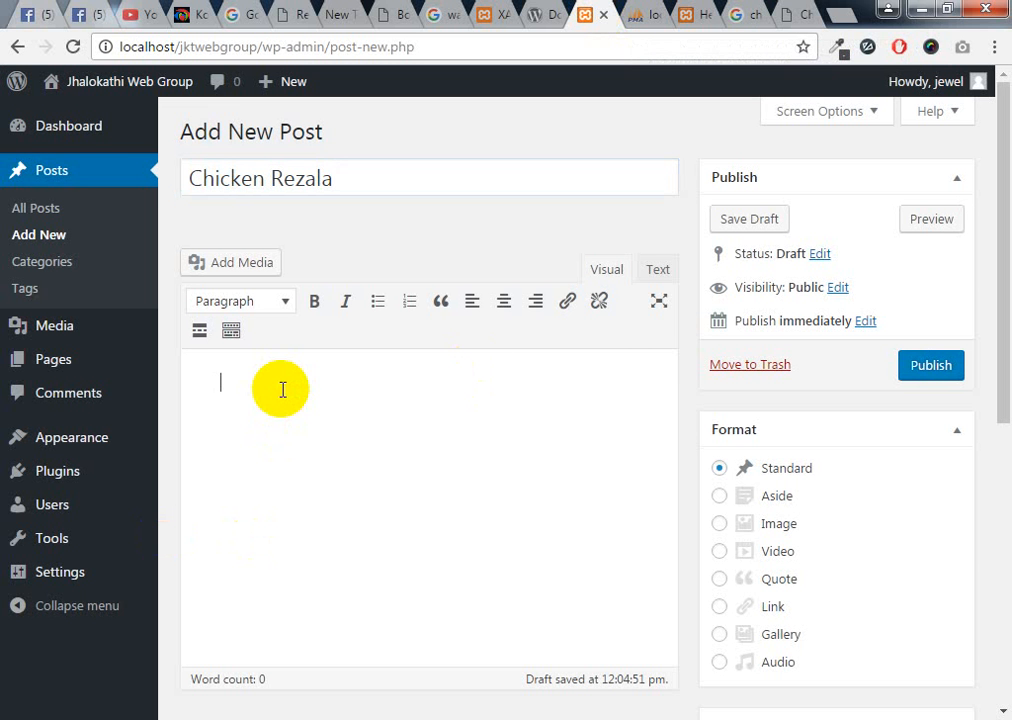
{"action": "key", "text": "ctrl+v"}
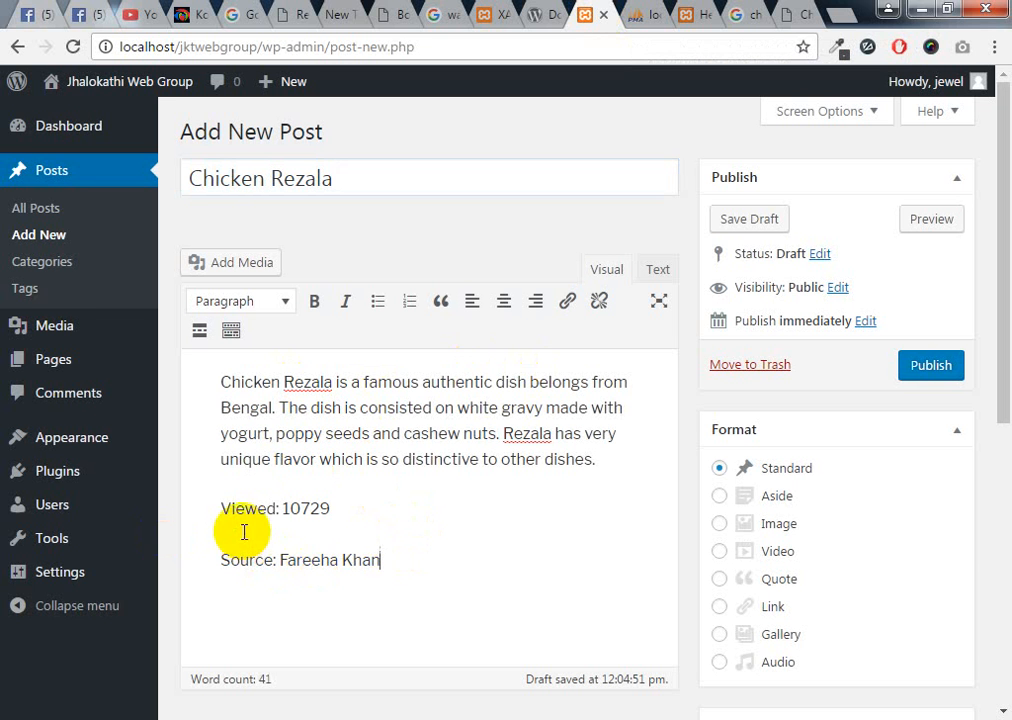
Delete the 'Viewed: 10729' line and blank line, leaving the source line as its own paragraph
{"action": "left_click_drag", "start_coordinate": [330, 510], "coordinate": [195, 511]}
{"action": "key", "text": "BackSpace"}
{"action": "key", "text": "BackSpace"}
{"action": "key", "text": "BackSpace"}
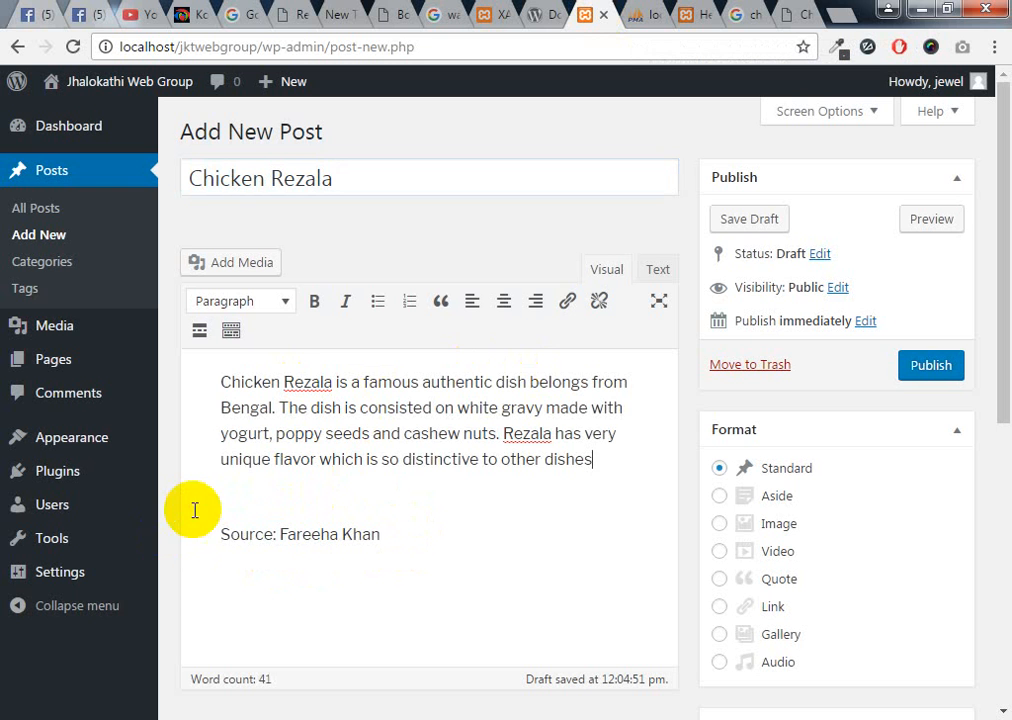
{"action": "left_click", "coordinate": [226, 495]}
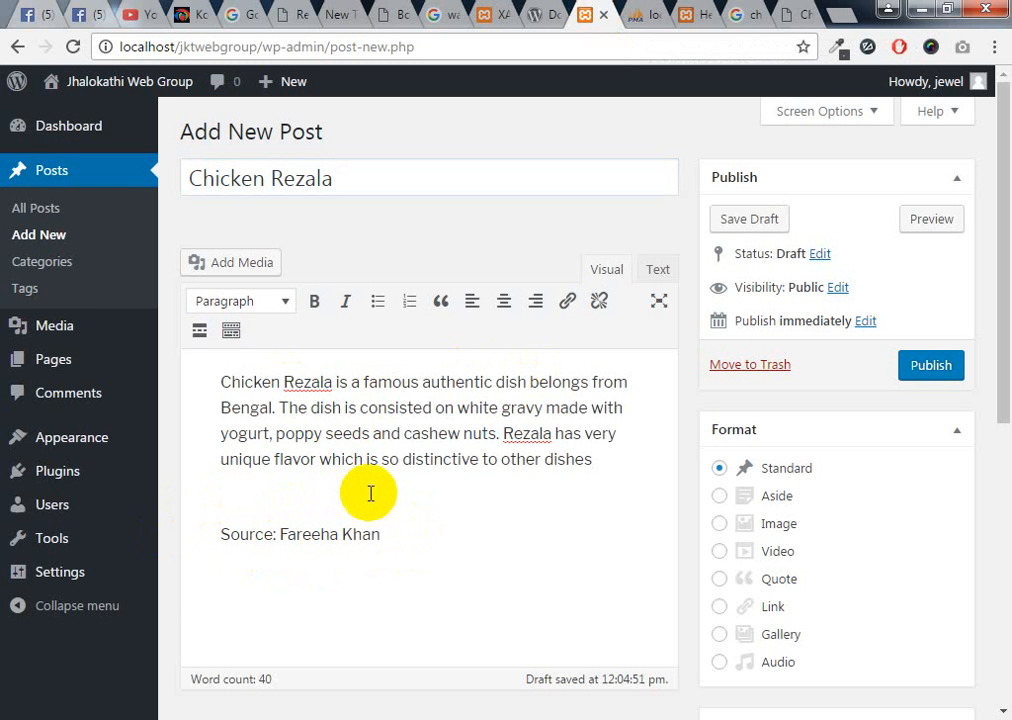
{"action": "key", "text": "BackSpace"}
{"action": "left_click", "coordinate": [228, 507]}
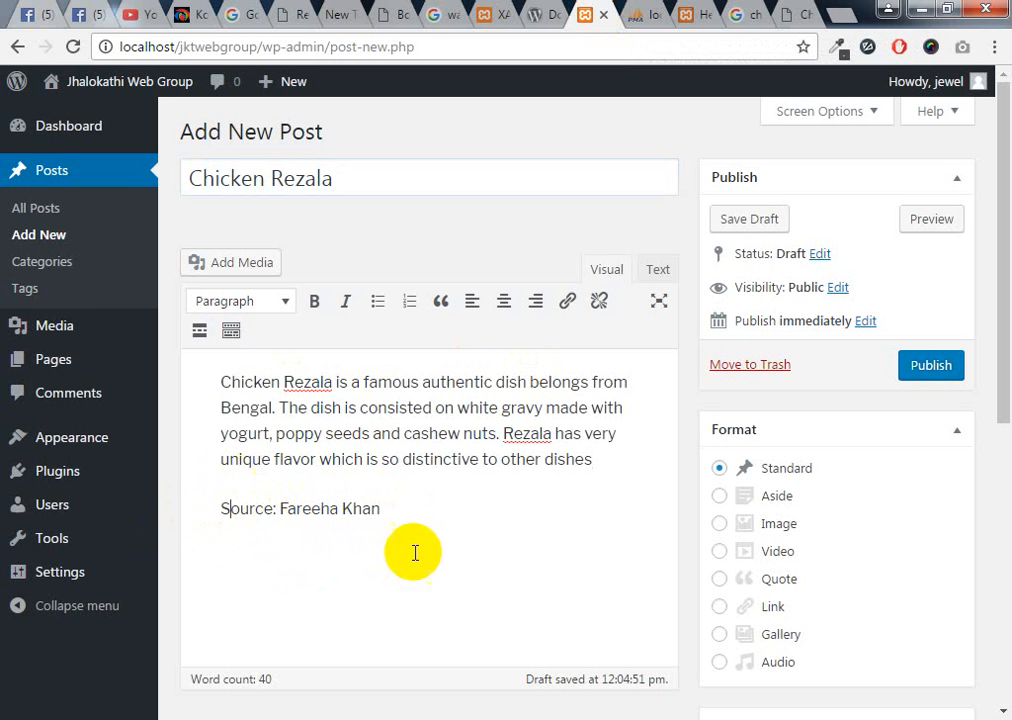
{"action": "left_click", "coordinate": [220, 508]}
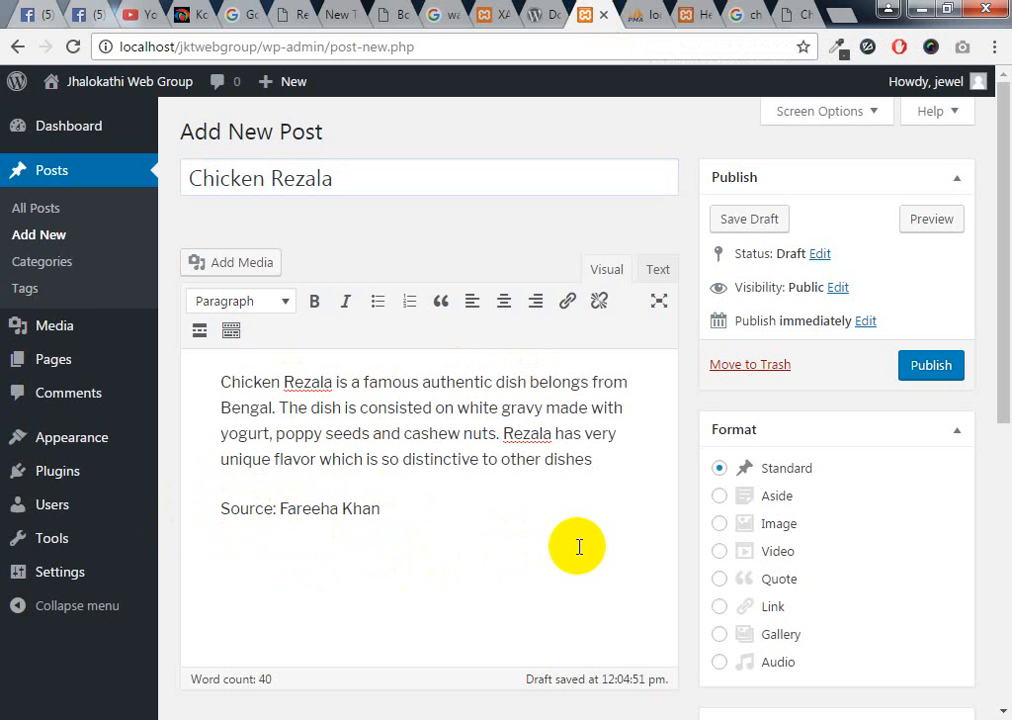
{"action": "key", "text": "BackSpace"}
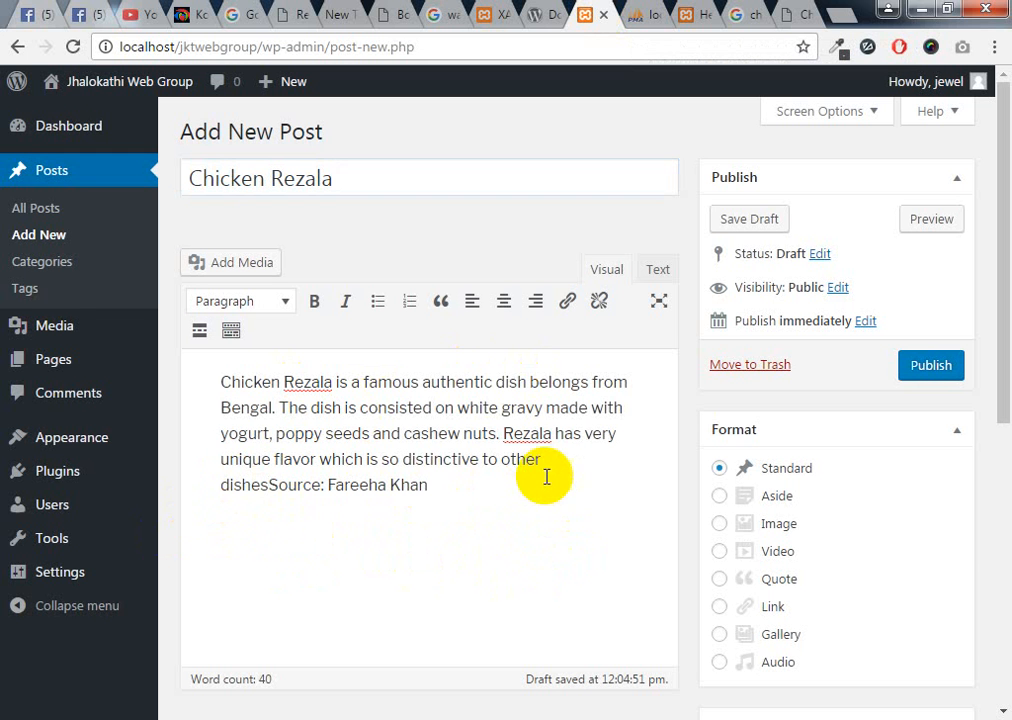
{"action": "key", "text": "Return"}
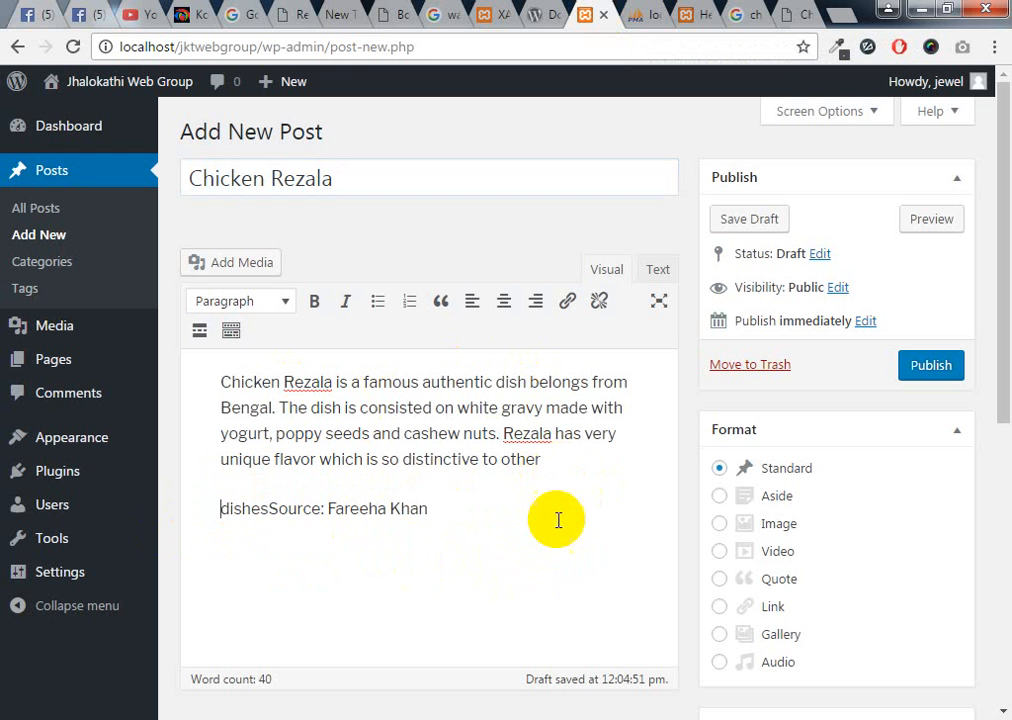
{"action": "left_click", "coordinate": [787, 15]}
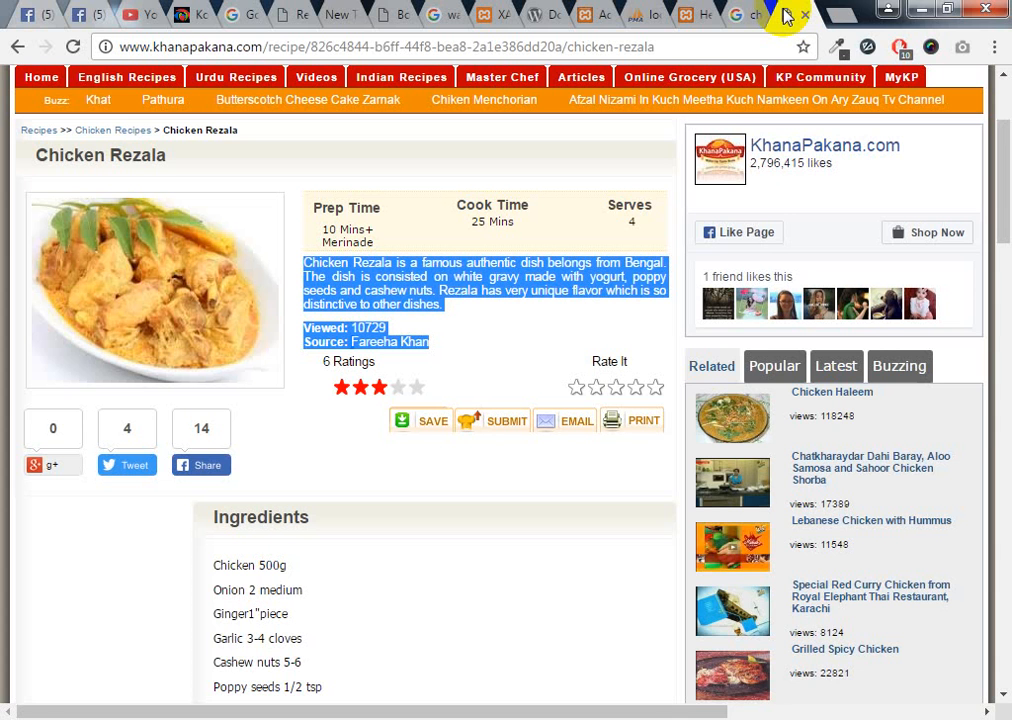
Search Google for 'Chicken Rezala pic' using the copied recipe title
{"action": "left_click", "coordinate": [833, 13]}
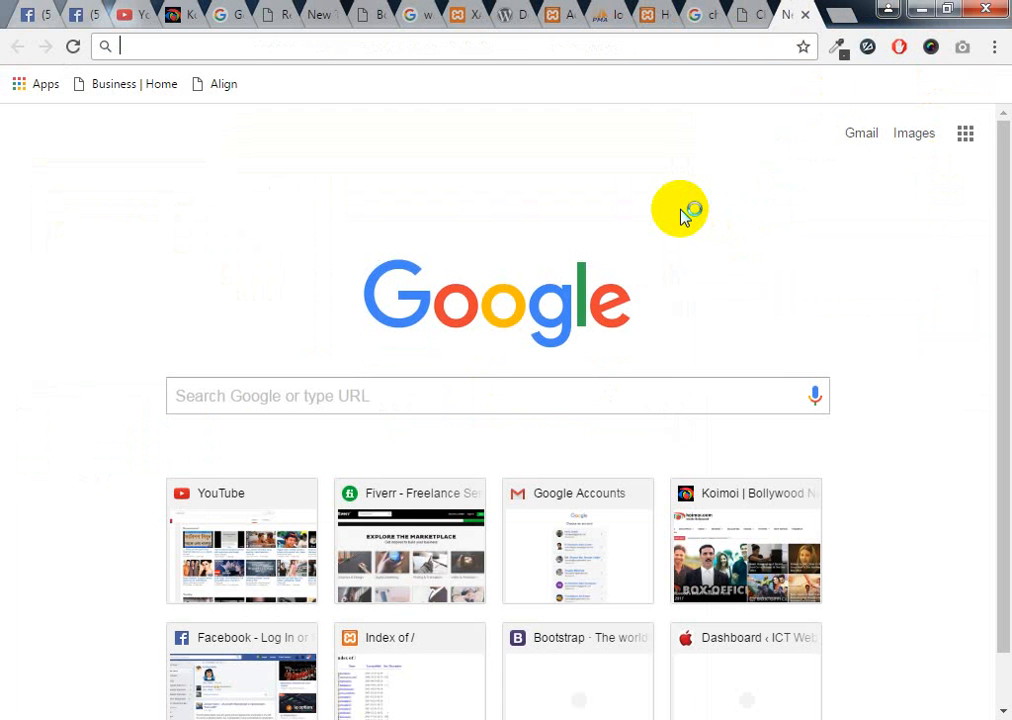
{"action": "key", "text": "ctrl+v"}
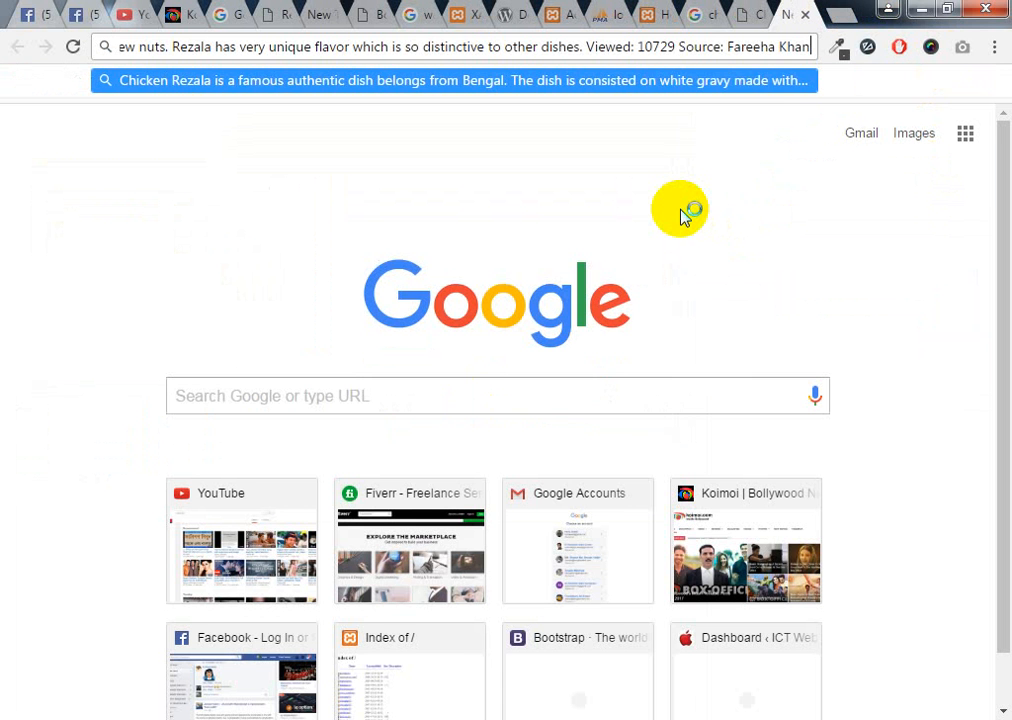
{"action": "left_click", "coordinate": [802, 15]}
{"action": "left_click_drag", "start_coordinate": [170, 160], "coordinate": [17, 151]}
{"action": "key", "text": "ctrl+c"}
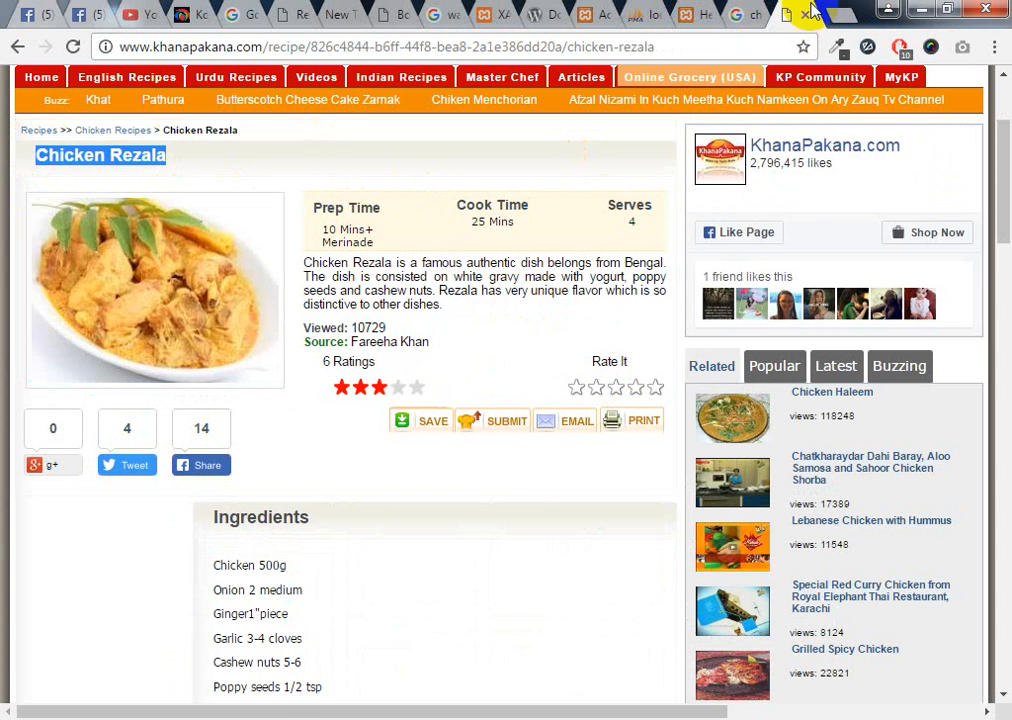
{"action": "left_click", "coordinate": [843, 16]}
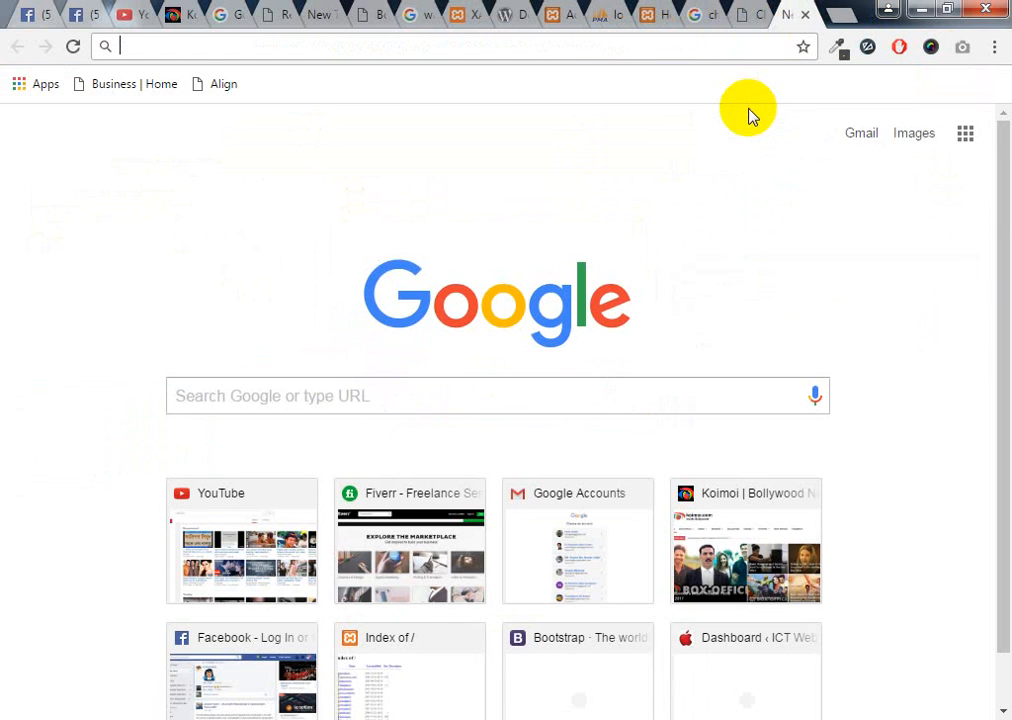
{"action": "key", "text": "ctrl+v"}
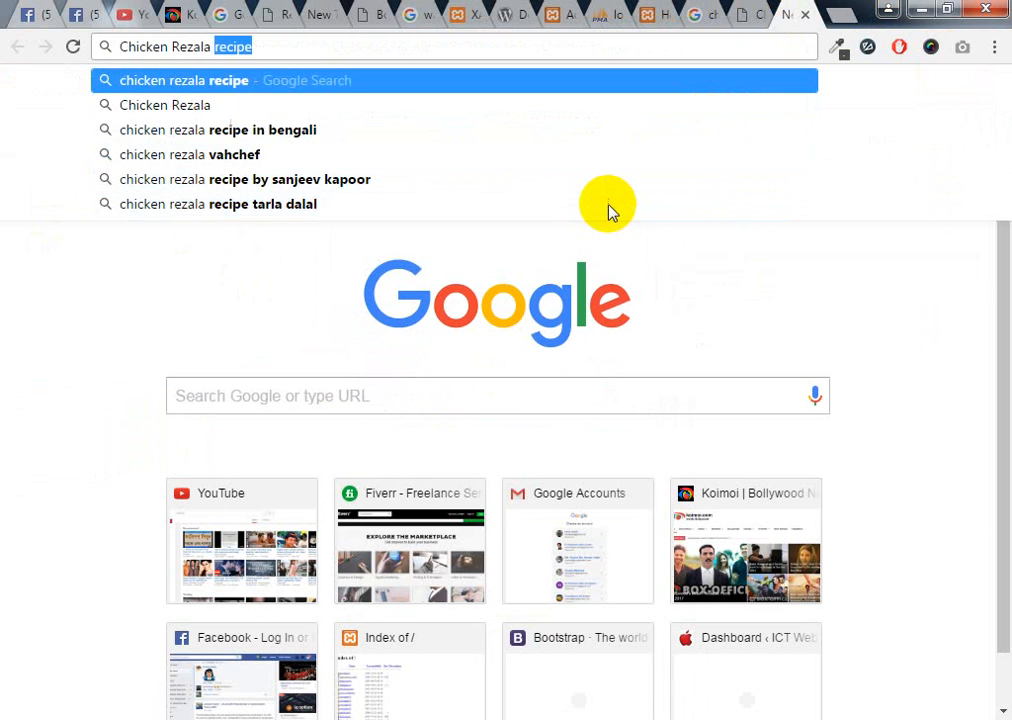
{"action": "type", "text": "pic"}
{"action": "key", "text": "Return"}
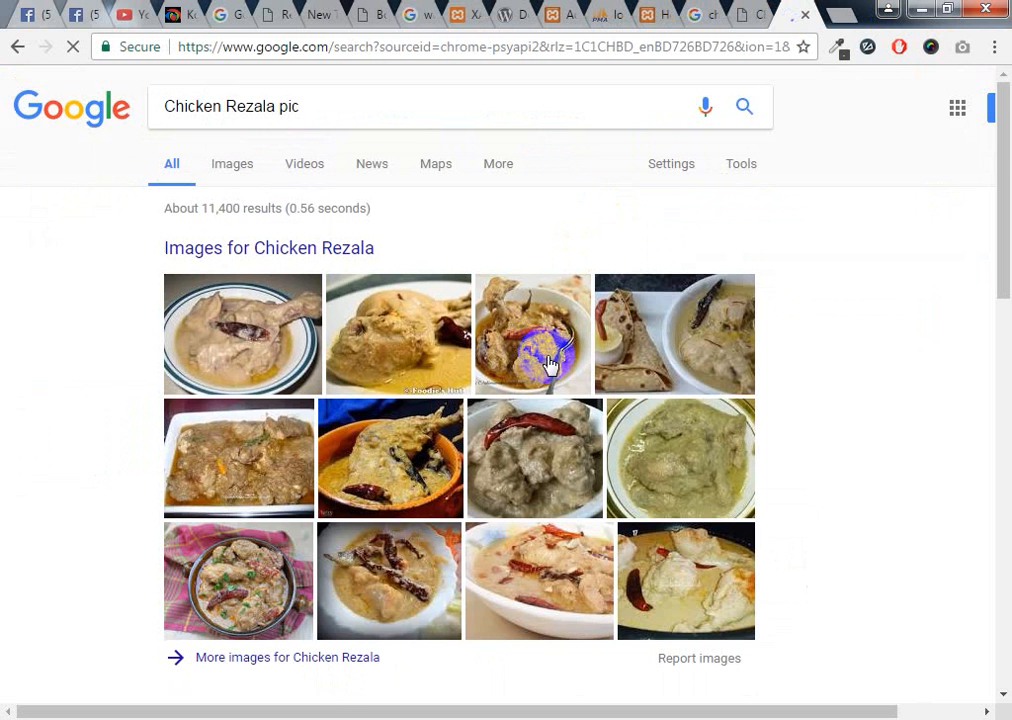
Save the chili-topped Chicken Rezala image from Google Images to the Desktop as chicken.jpg
{"action": "left_click", "coordinate": [235, 170]}
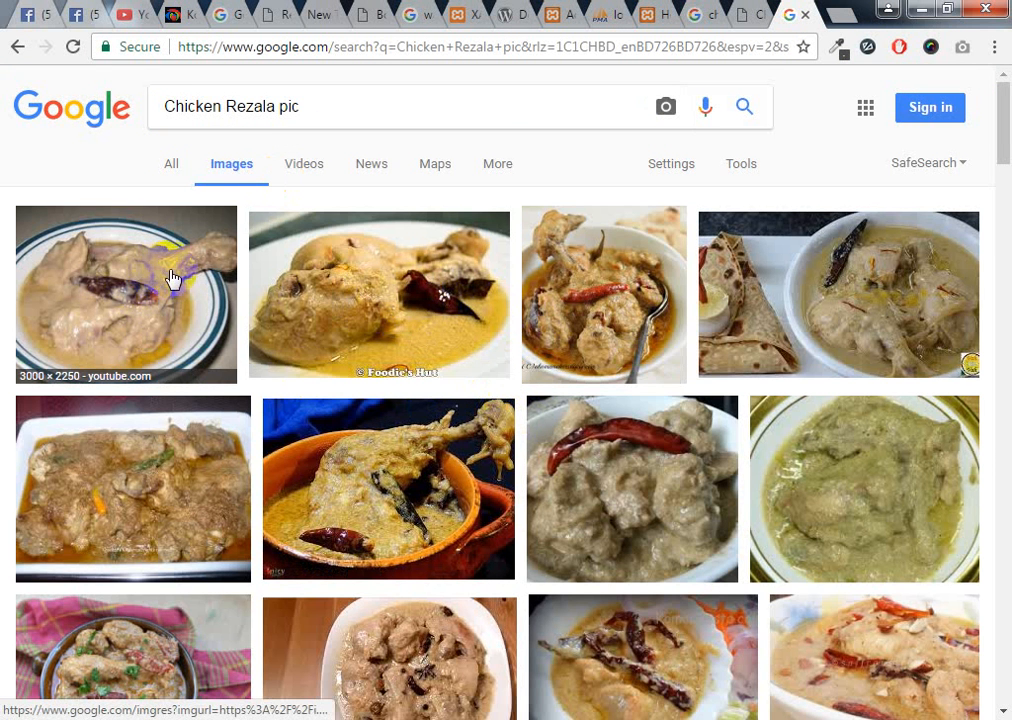
{"action": "left_click", "coordinate": [631, 463]}
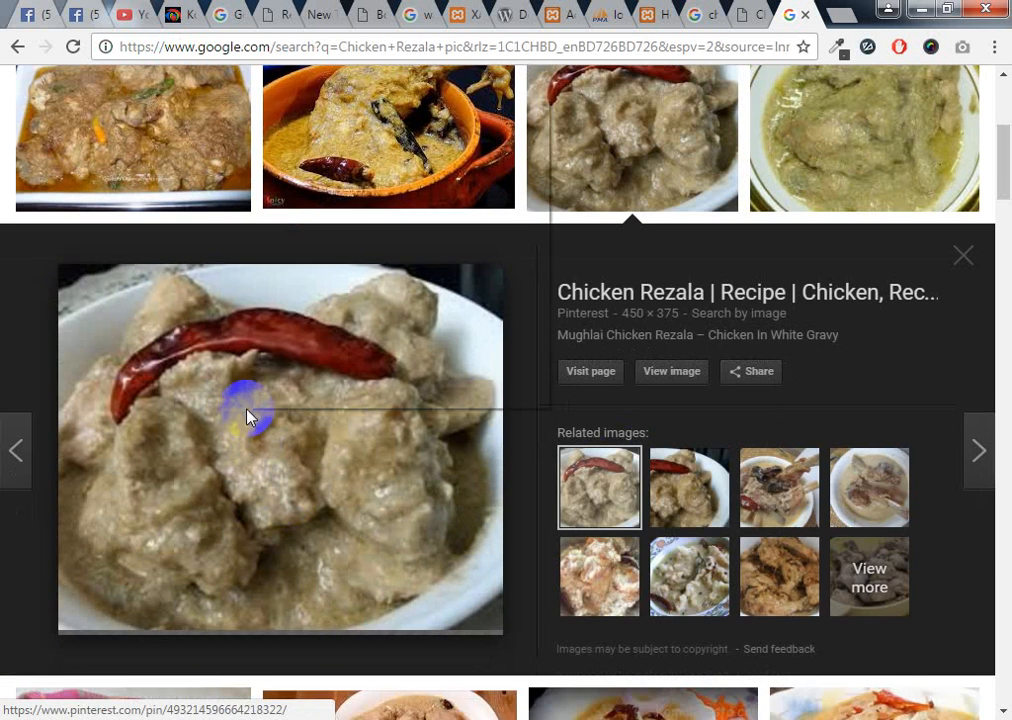
{"action": "right_click", "coordinate": [251, 414]}
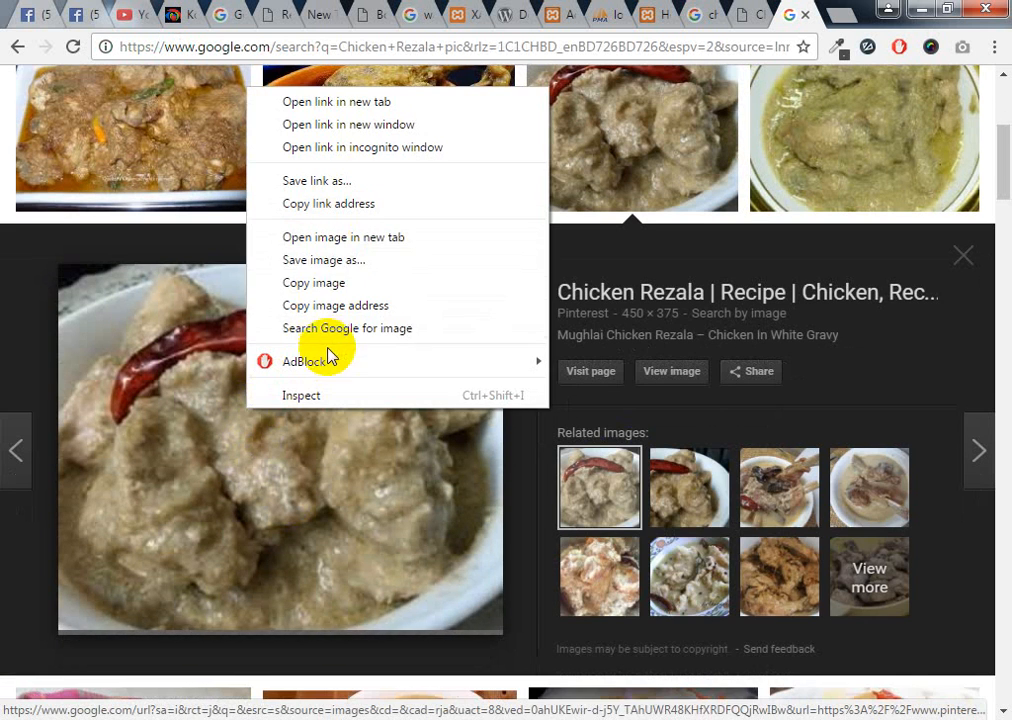
{"action": "left_click", "coordinate": [355, 262]}
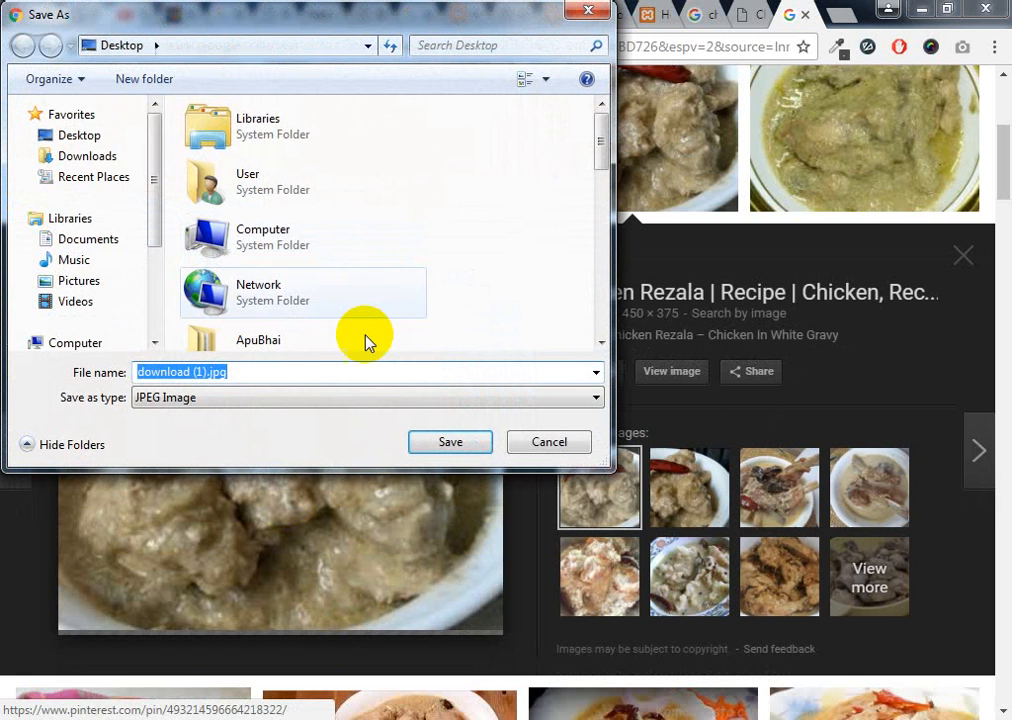
{"action": "left_click", "coordinate": [209, 373]}
{"action": "left_click_drag", "start_coordinate": [205, 372], "coordinate": [97, 383]}
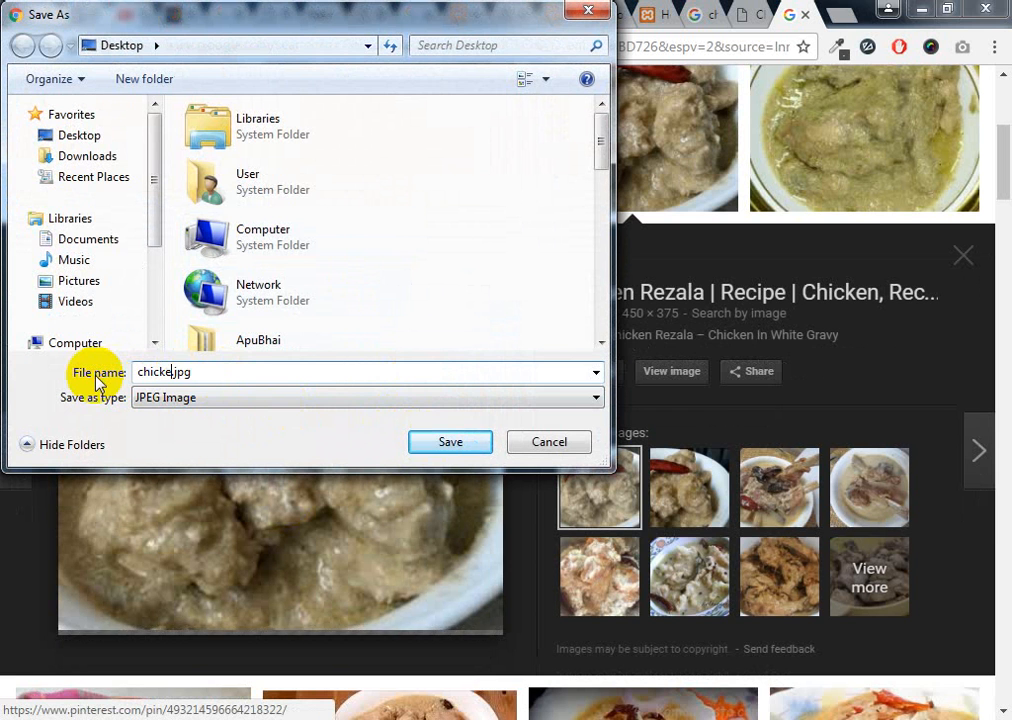
{"action": "left_click", "coordinate": [456, 444]}
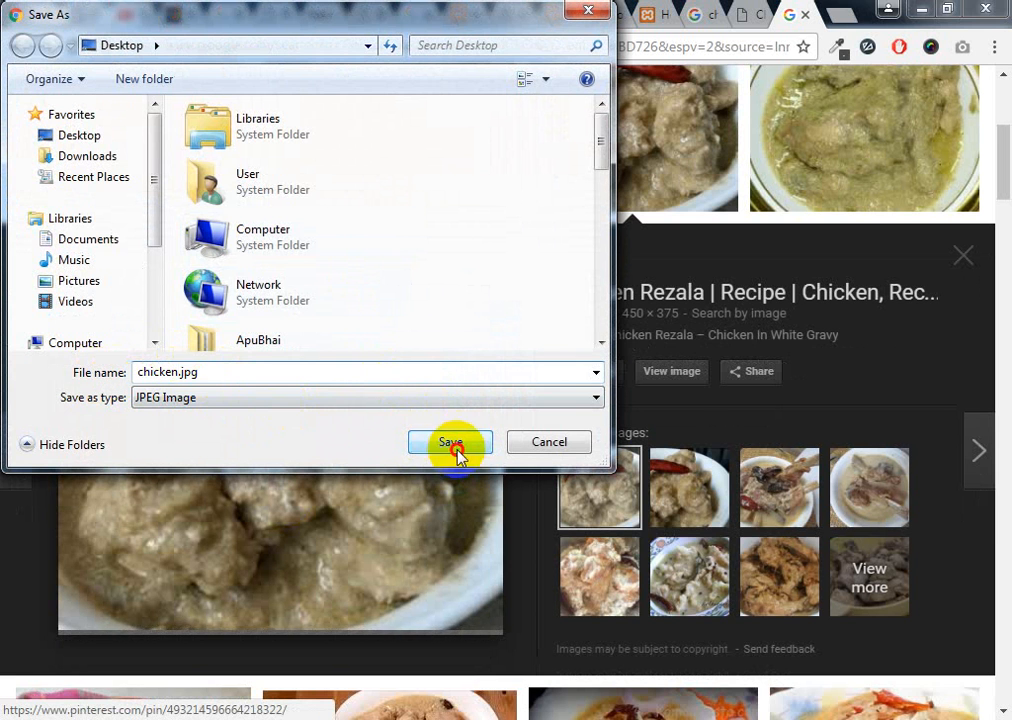
Close the search tabs and insert an empty paragraph after 'other' in the Chicken Rezala draft
{"action": "key", "text": "ctrl+w"}
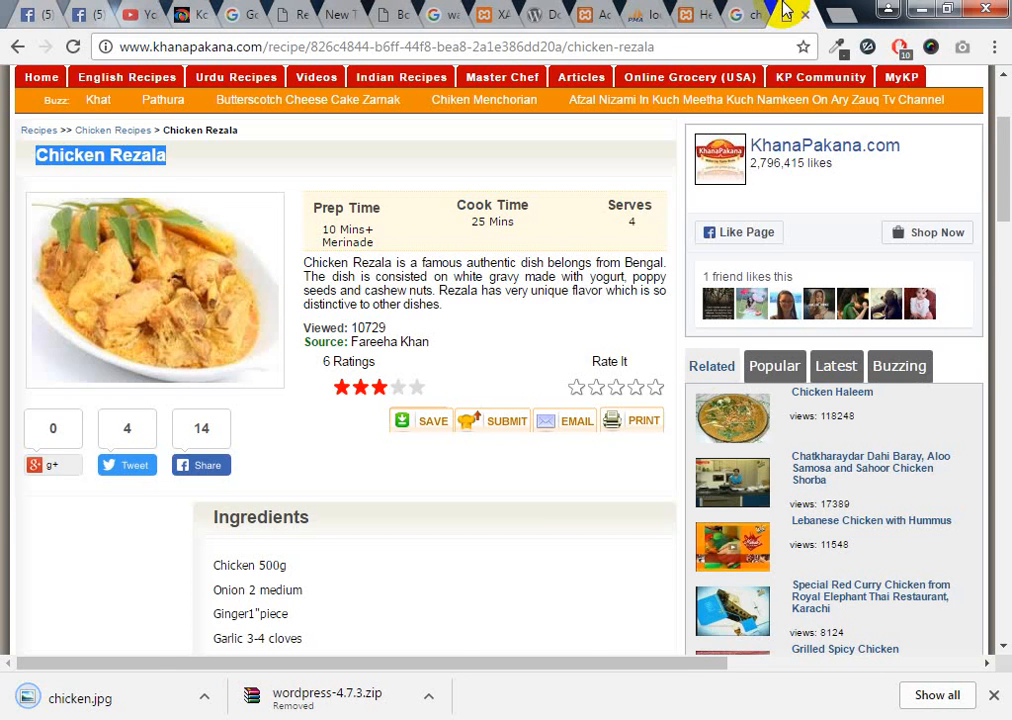
{"action": "key", "text": "ctrl+w"}
{"action": "key", "text": "ctrl+w"}
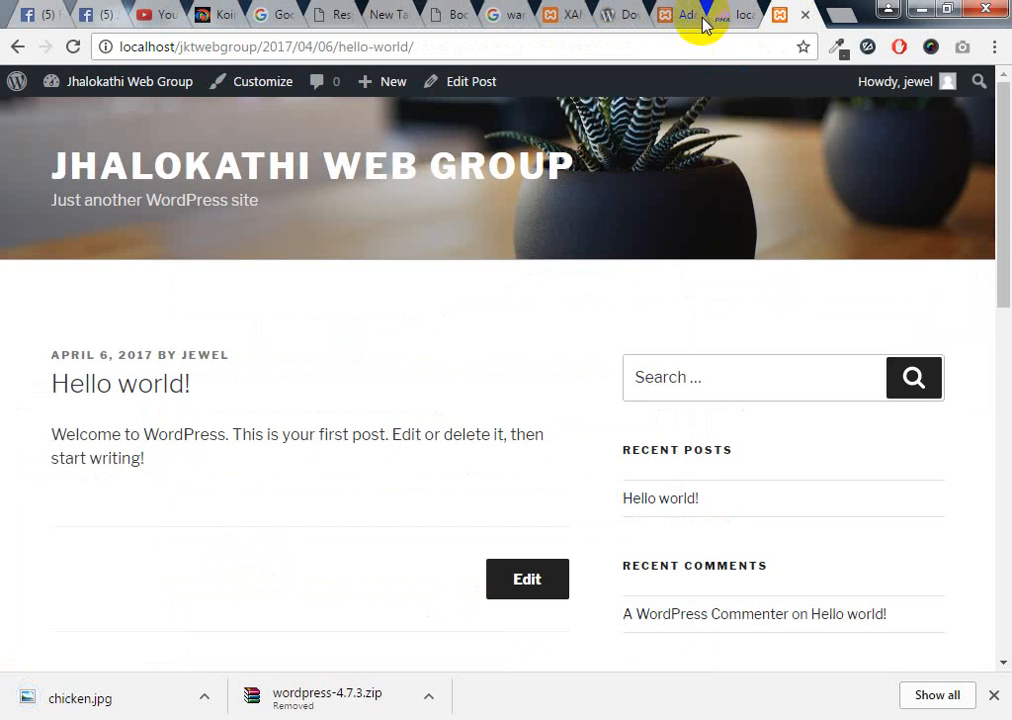
{"action": "left_click", "coordinate": [679, 20]}
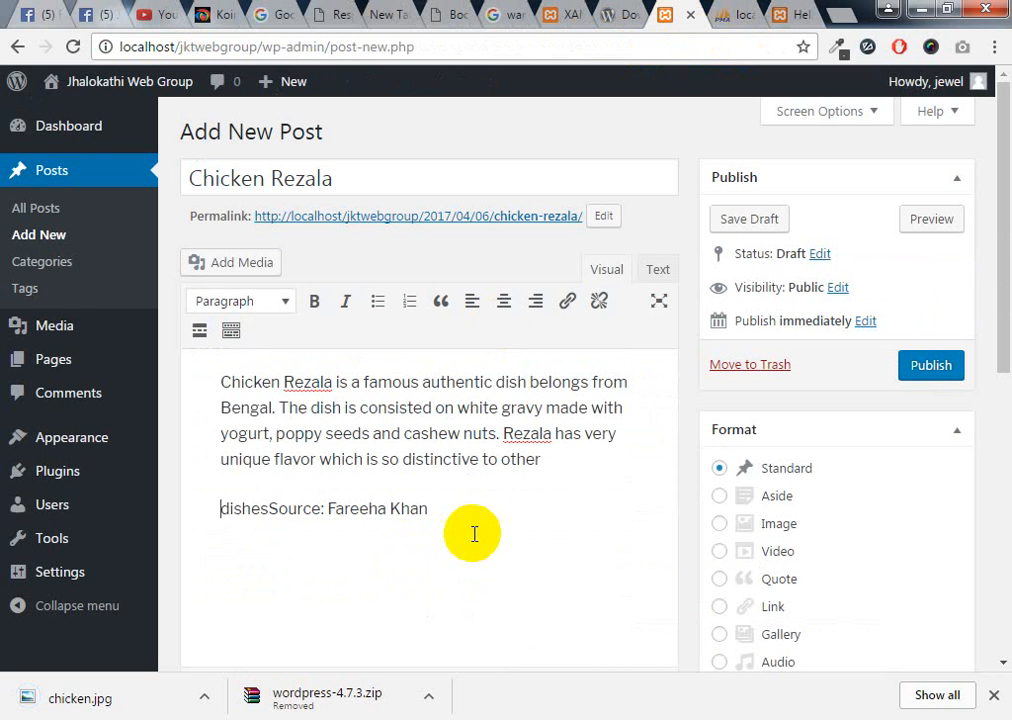
{"action": "left_click", "coordinate": [255, 474]}
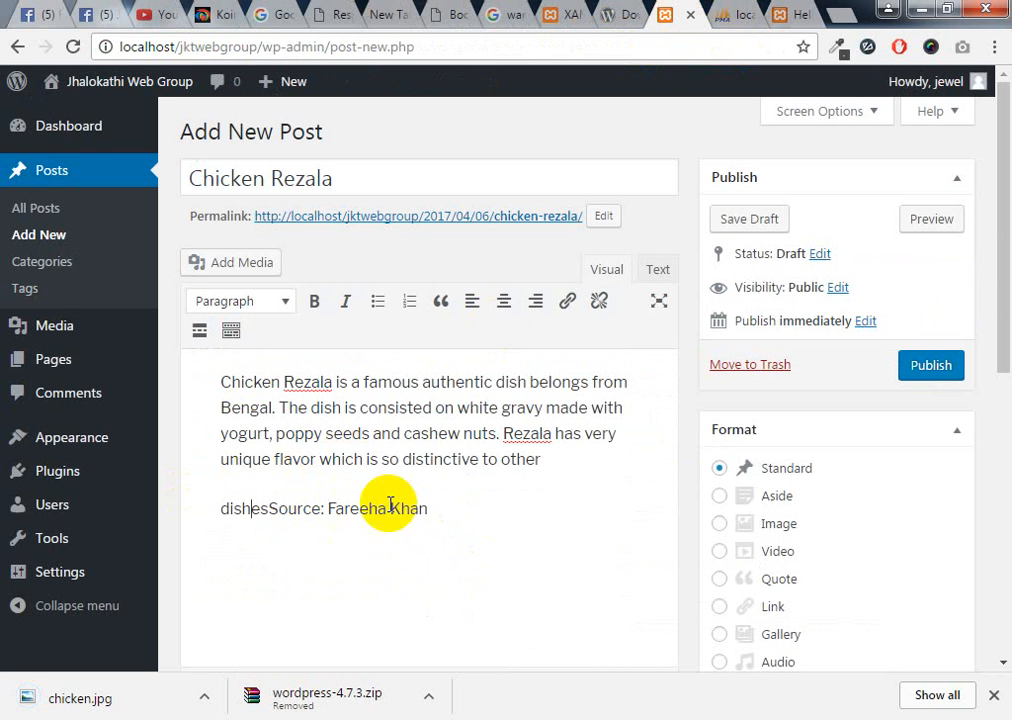
{"action": "left_click", "coordinate": [557, 457]}
{"action": "key", "text": "Return"}
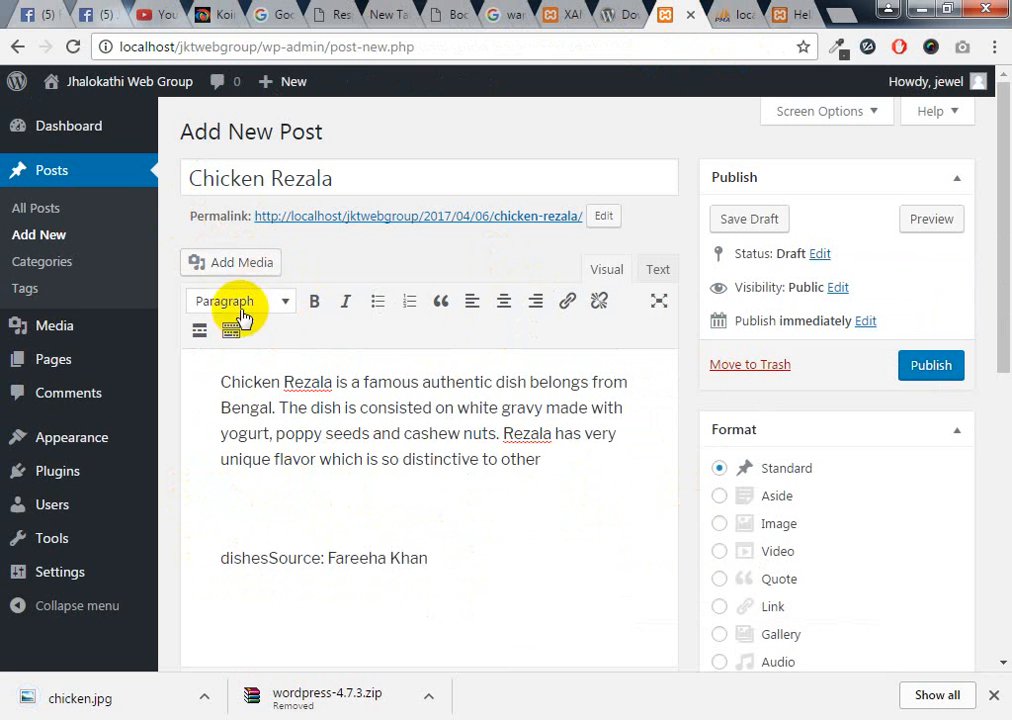
Upload chicken.jpg from the Desktop and insert it into the post below the description
{"action": "left_click", "coordinate": [244, 260]}
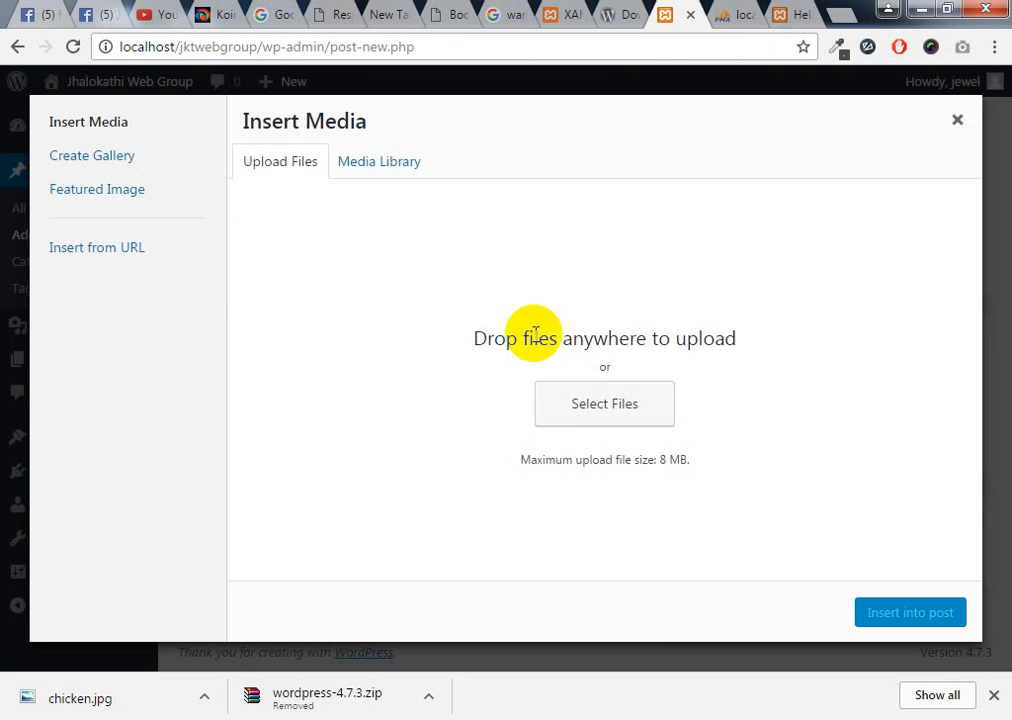
{"action": "left_click", "coordinate": [609, 416]}
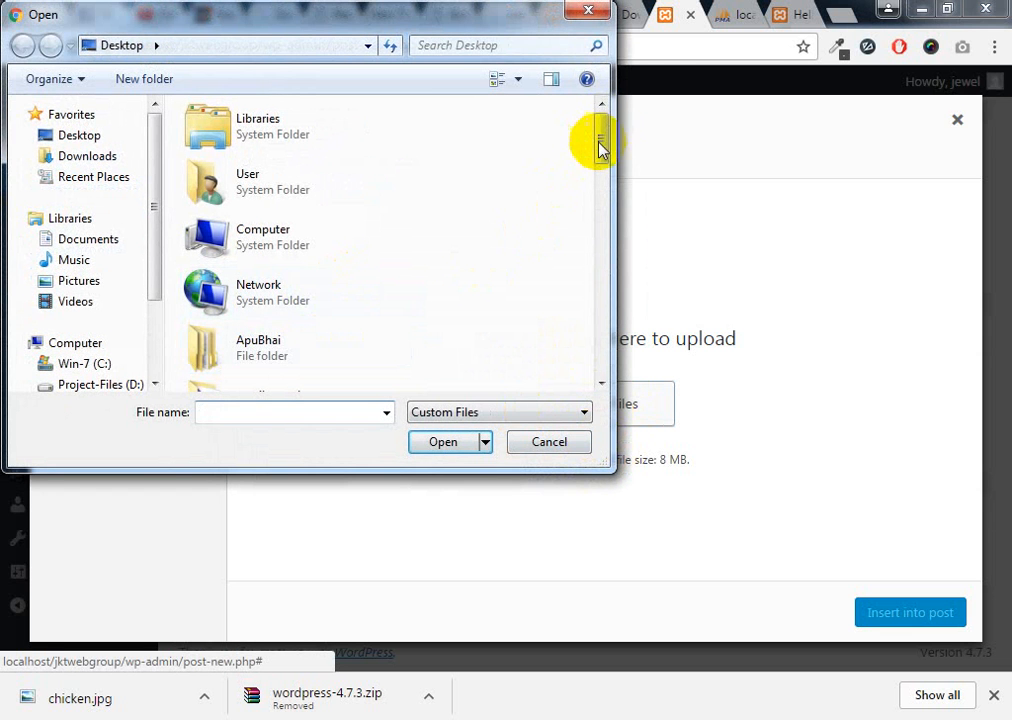
{"action": "left_click_drag", "start_coordinate": [607, 135], "coordinate": [604, 262]}
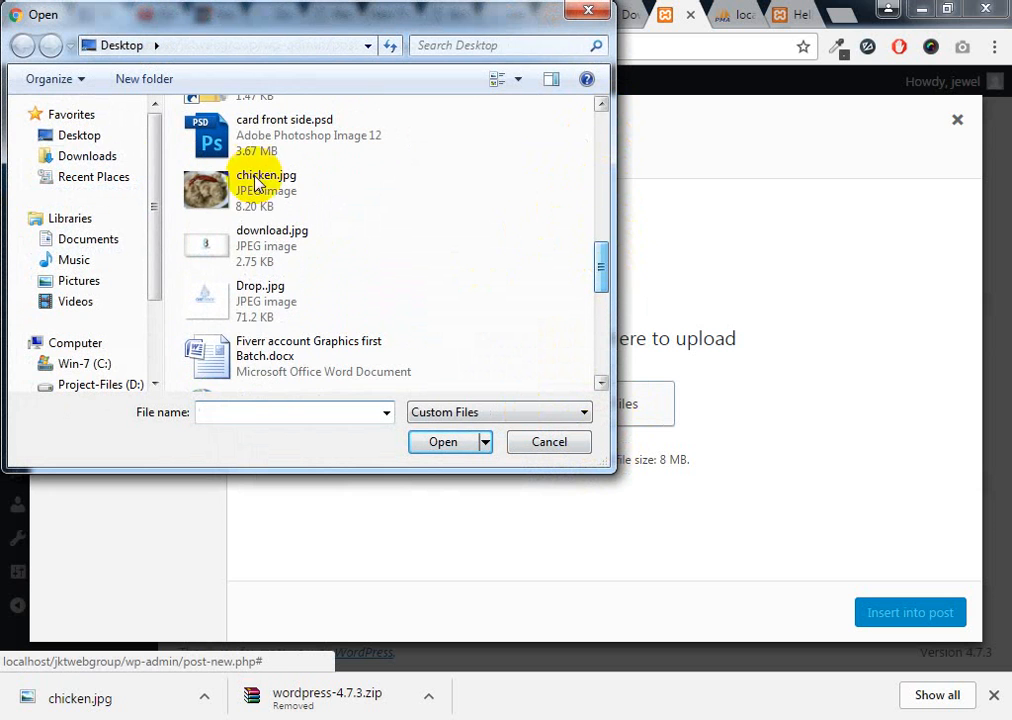
{"action": "left_click", "coordinate": [252, 208]}
{"action": "left_click", "coordinate": [441, 442]}
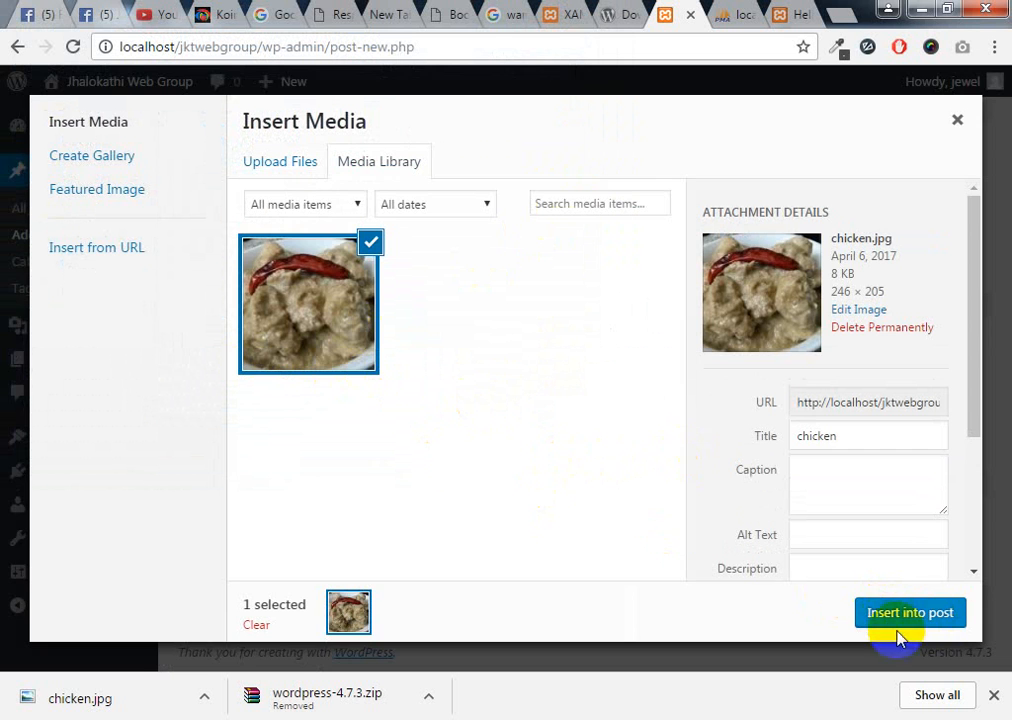
{"action": "left_click", "coordinate": [898, 628]}
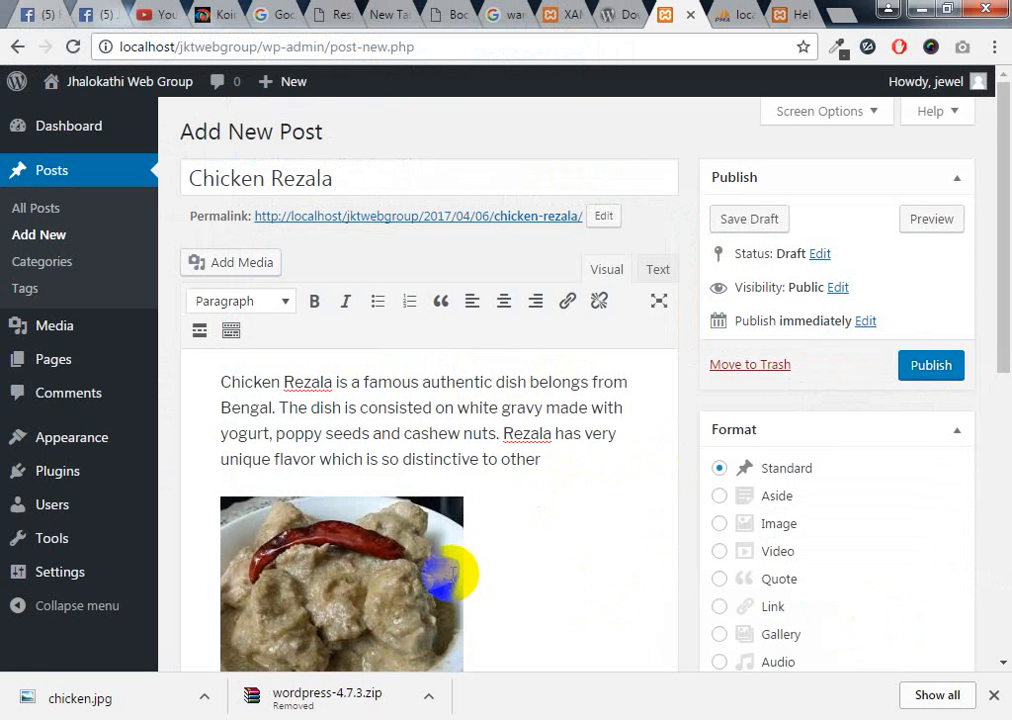
Publish the Chicken Rezala post using the Publish box's Publish button
{"action": "scroll", "coordinate": [441, 565], "scroll_direction": "down", "scroll_amount": 1}
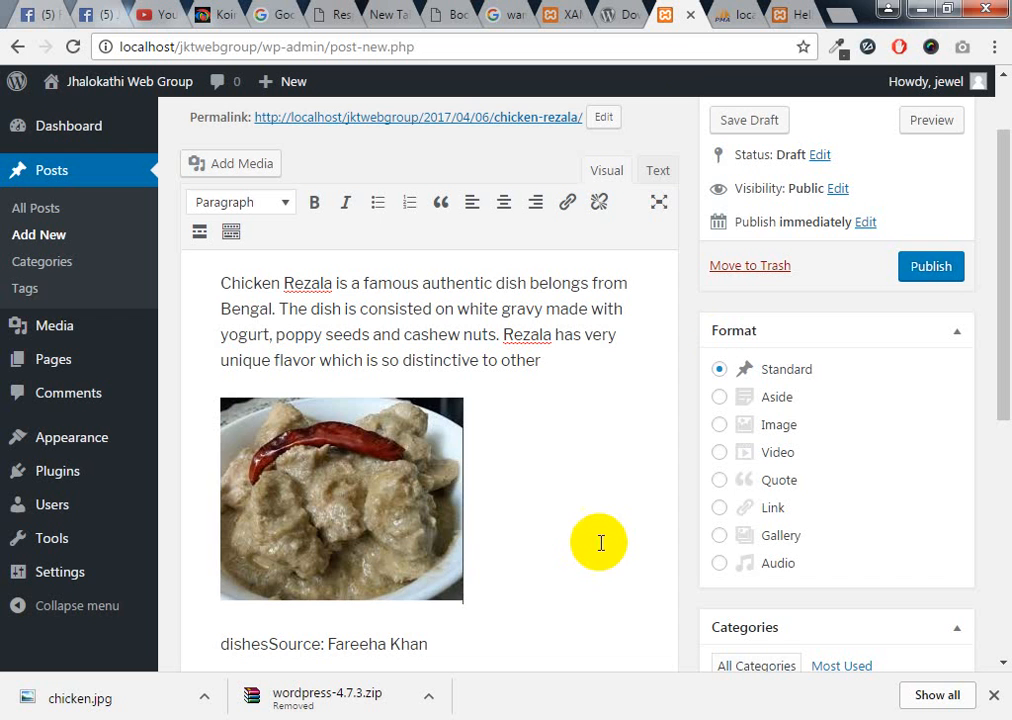
{"action": "scroll", "coordinate": [612, 368], "scroll_direction": "down", "scroll_amount": 2}
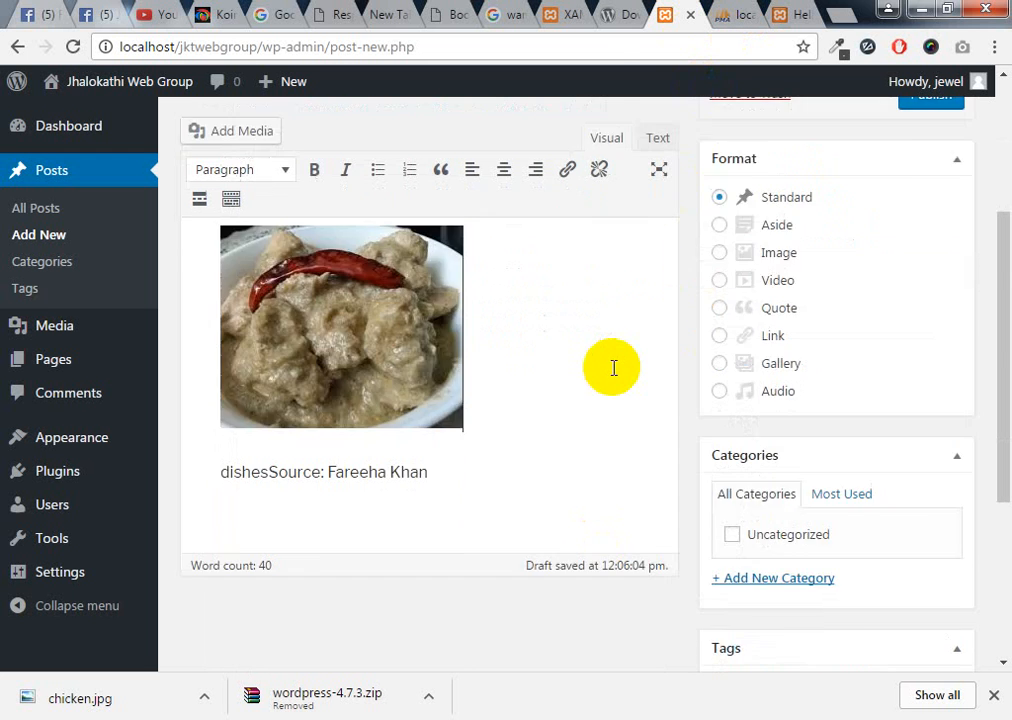
{"action": "scroll", "coordinate": [612, 368], "scroll_direction": "down", "scroll_amount": 2}
{"action": "scroll", "coordinate": [612, 368], "scroll_direction": "up", "scroll_amount": 4}
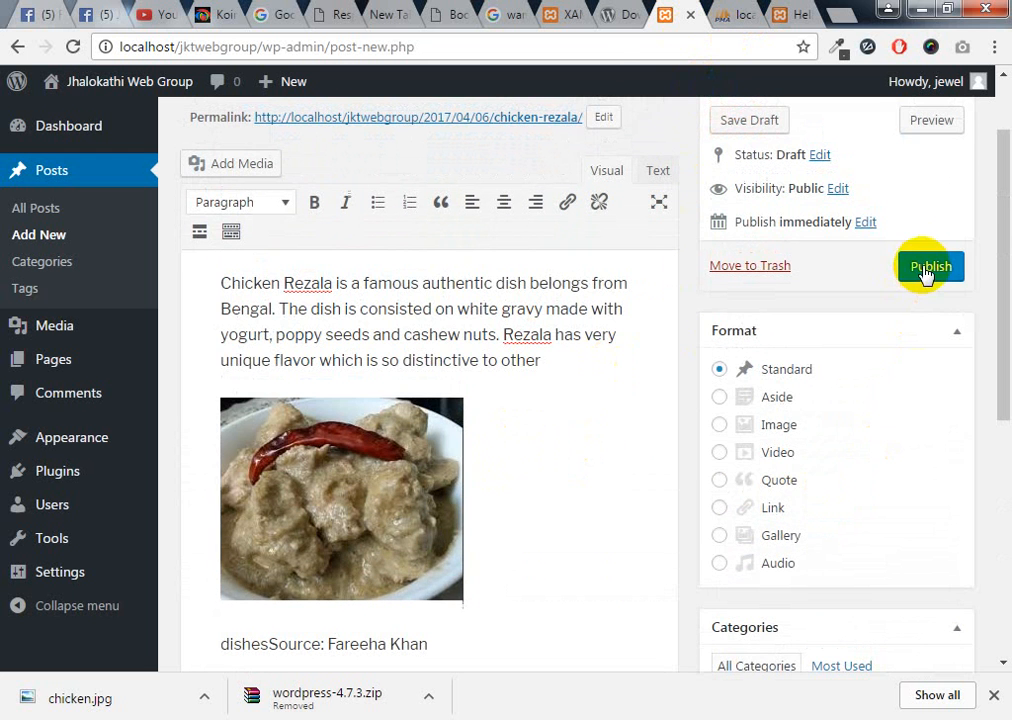
{"action": "scroll", "coordinate": [910, 420], "scroll_direction": "up", "scroll_amount": 1}
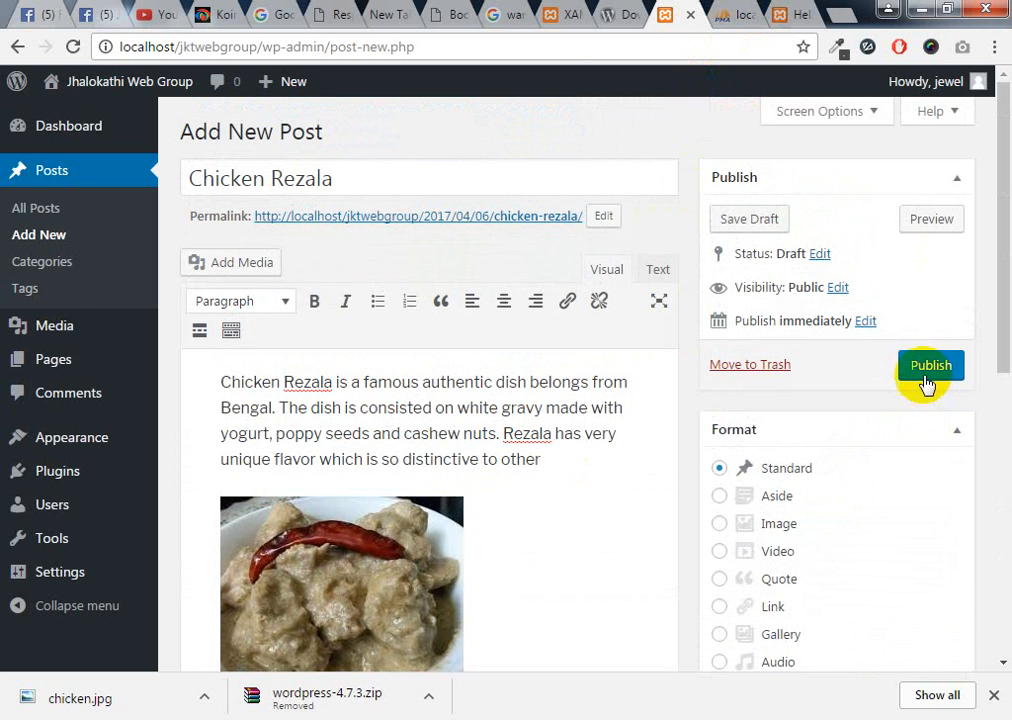
{"action": "left_click", "coordinate": [925, 366]}
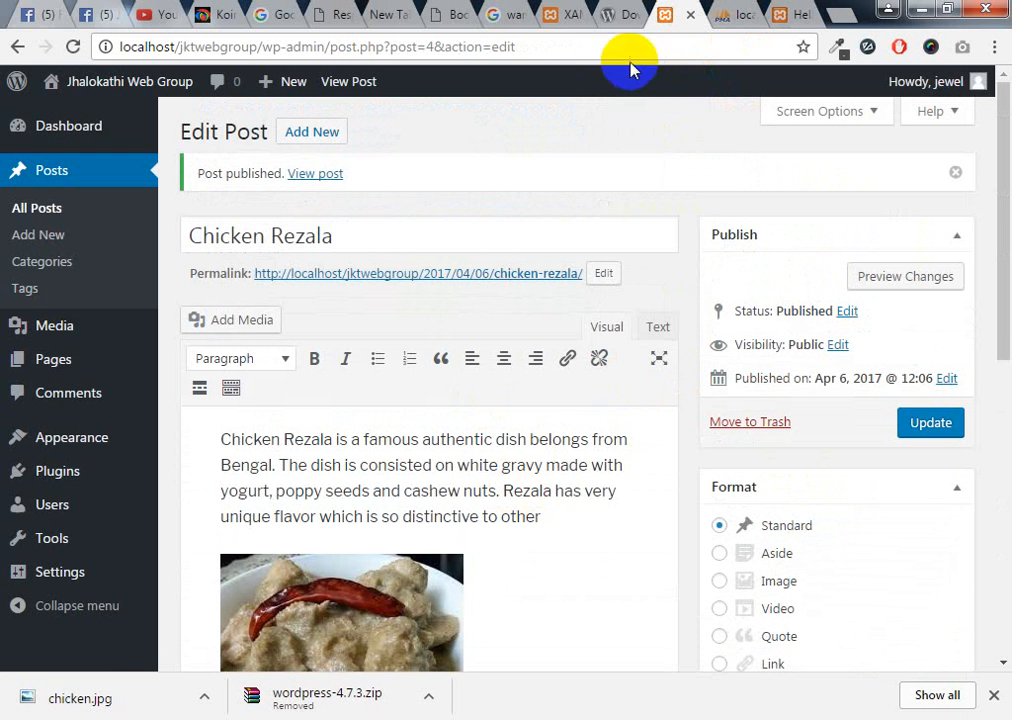
{"action": "left_click", "coordinate": [560, 16]}
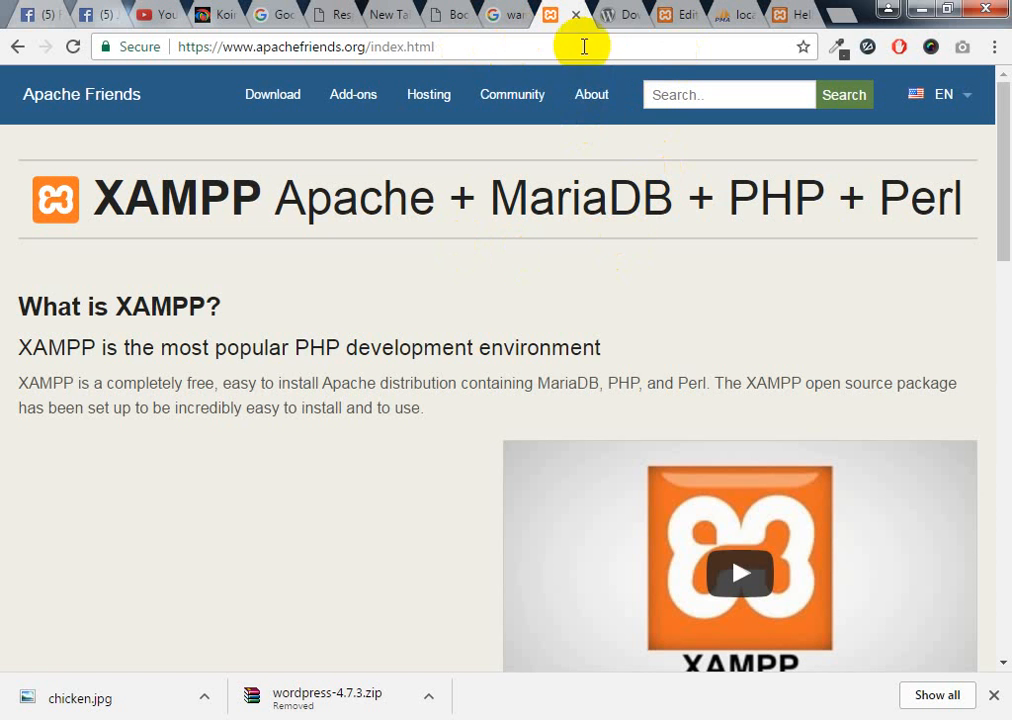
In the live site tab, delete the post path from the address to load the front page
{"action": "left_click", "coordinate": [690, 18]}
{"action": "left_click", "coordinate": [783, 16]}
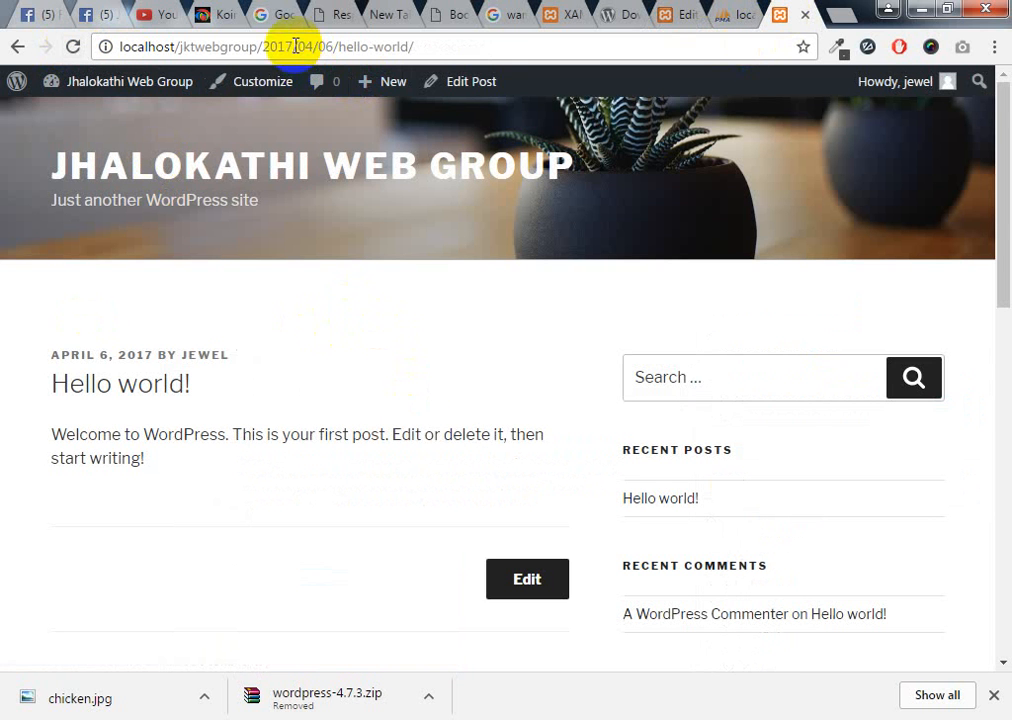
{"action": "left_click_drag", "start_coordinate": [263, 46], "coordinate": [489, 53]}
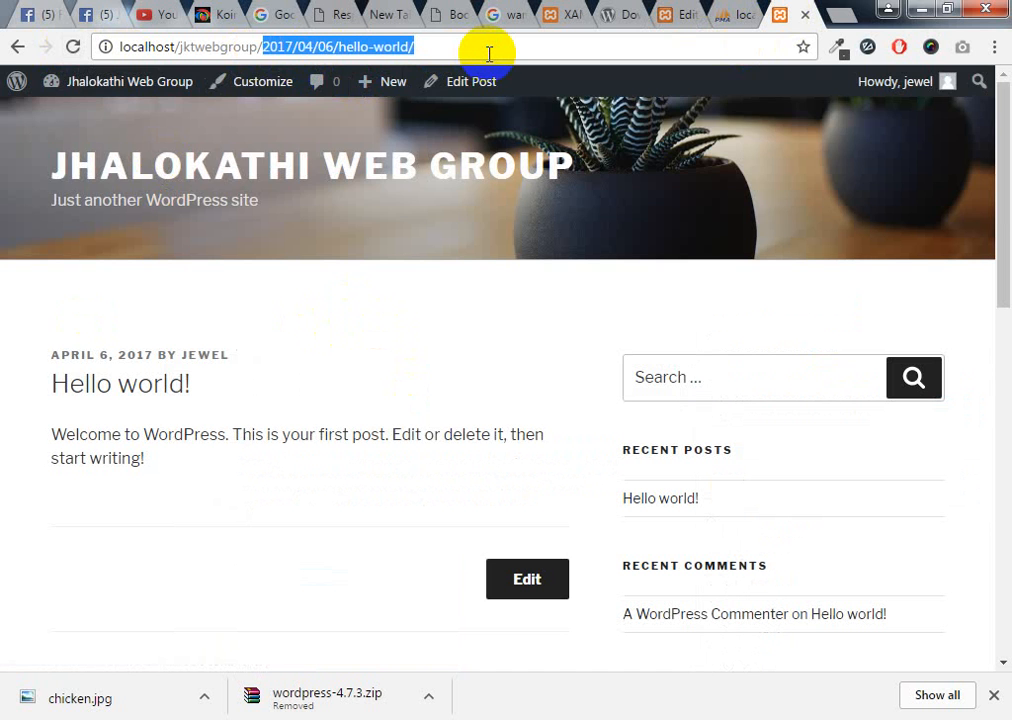
{"action": "key", "text": "BackSpace"}
{"action": "key", "text": "Return"}
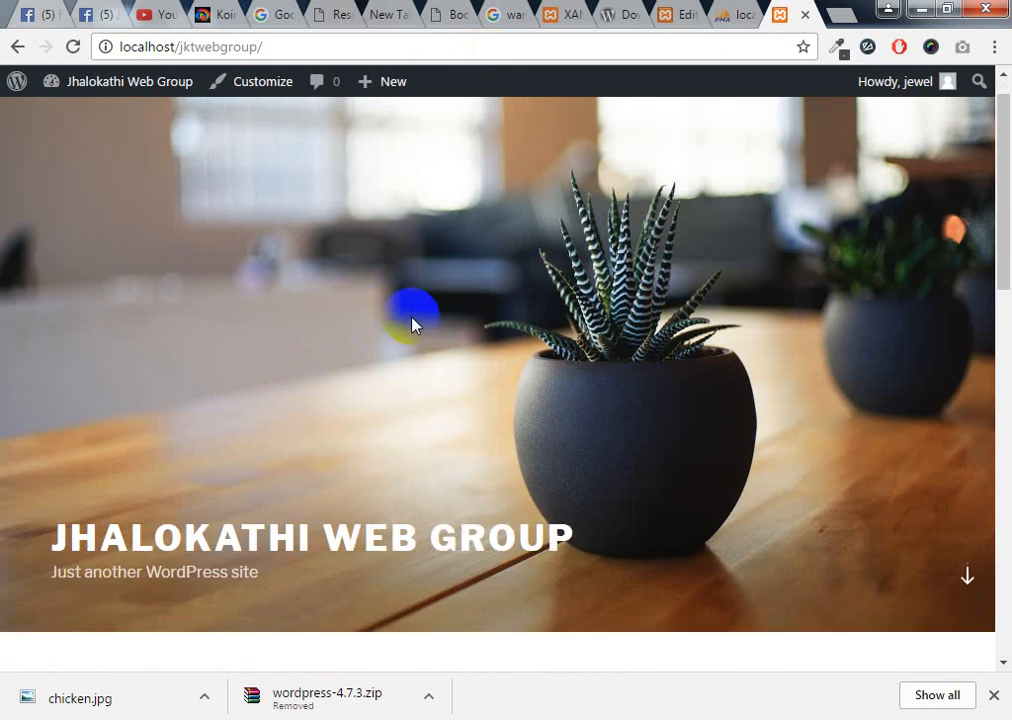
Scroll through the front page looking for the new post
{"action": "scroll", "coordinate": [413, 323], "scroll_direction": "down", "scroll_amount": 6}
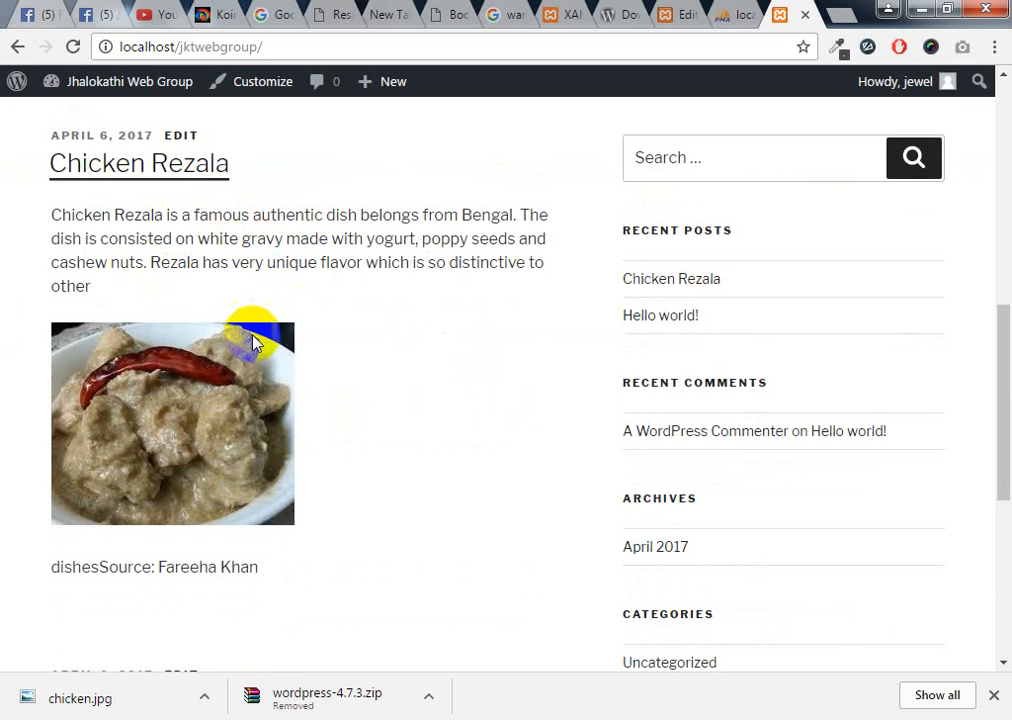
{"action": "scroll", "coordinate": [463, 479], "scroll_direction": "down", "scroll_amount": 3}
{"action": "scroll", "coordinate": [300, 500], "scroll_direction": "up", "scroll_amount": 2}
{"action": "scroll", "coordinate": [133, 515], "scroll_direction": "up", "scroll_amount": 1}
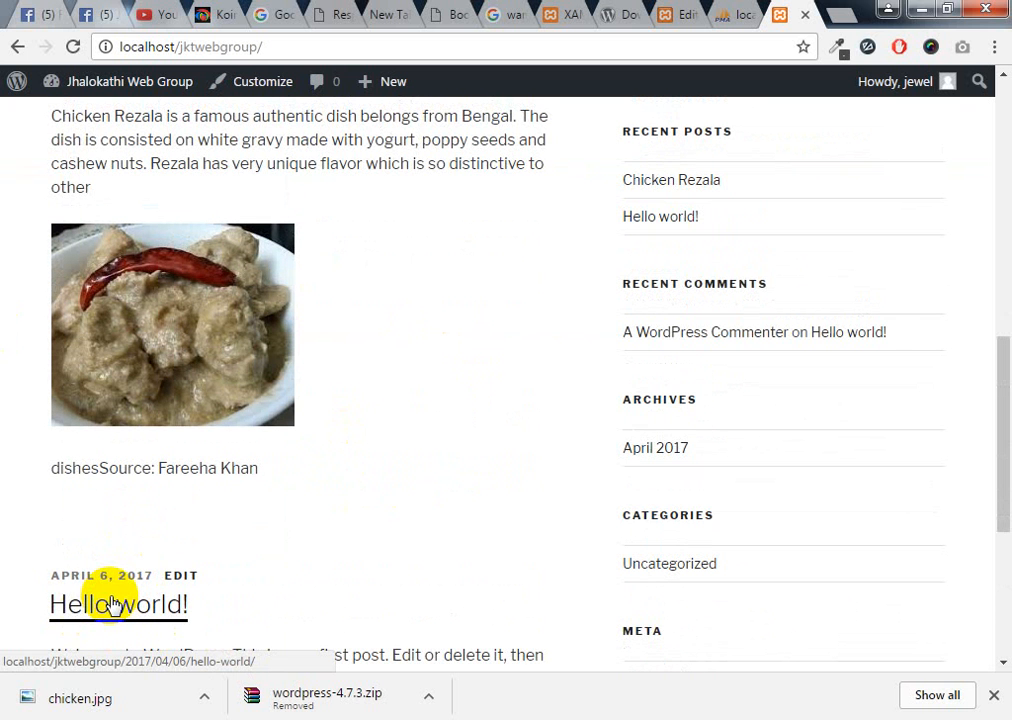
{"action": "scroll", "coordinate": [474, 601], "scroll_direction": "up", "scroll_amount": 2}
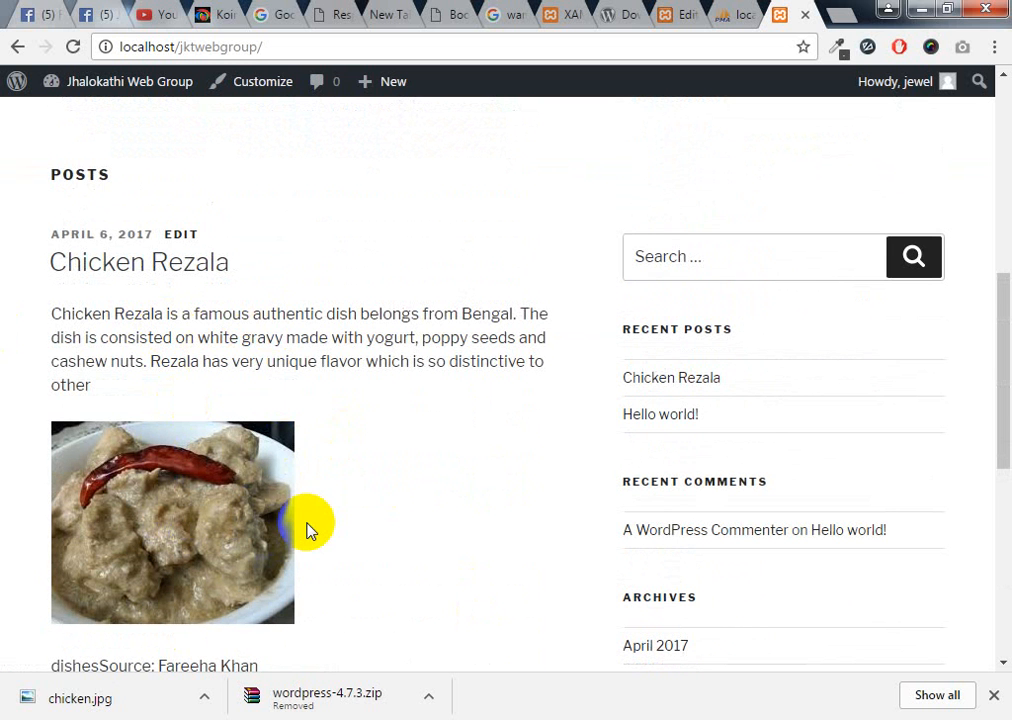
{"action": "scroll", "coordinate": [743, 300], "scroll_direction": "up", "scroll_amount": 2}
{"action": "scroll", "coordinate": [588, 375], "scroll_direction": "down", "scroll_amount": 2}
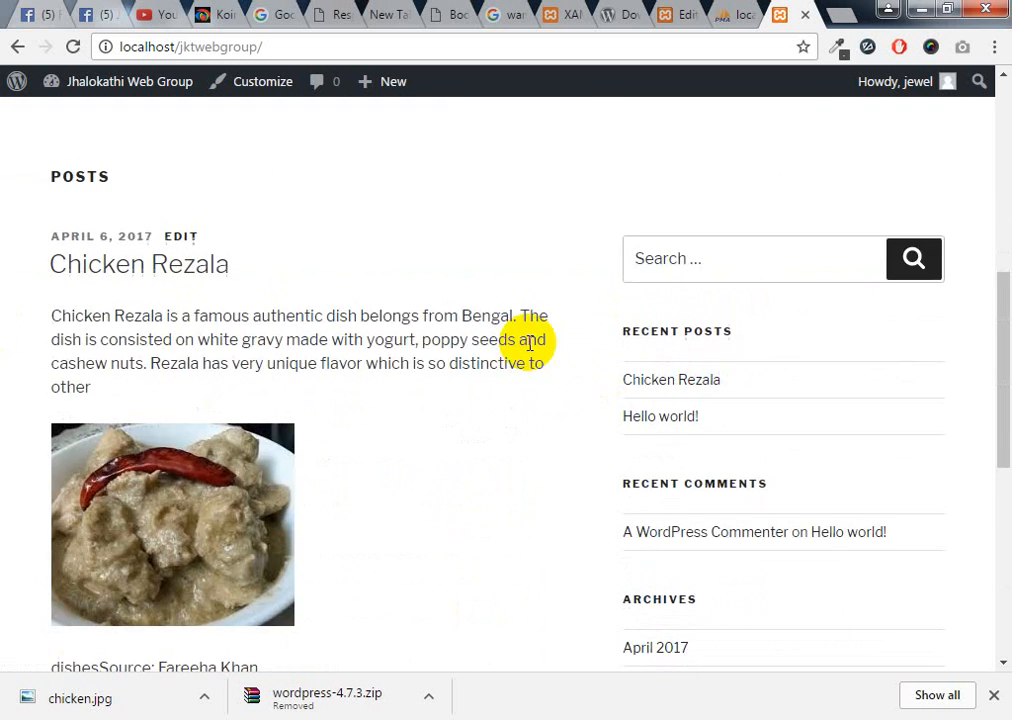
{"action": "scroll", "coordinate": [240, 388], "scroll_direction": "up", "scroll_amount": 5}
{"action": "scroll", "coordinate": [240, 523], "scroll_direction": "down", "scroll_amount": 2}
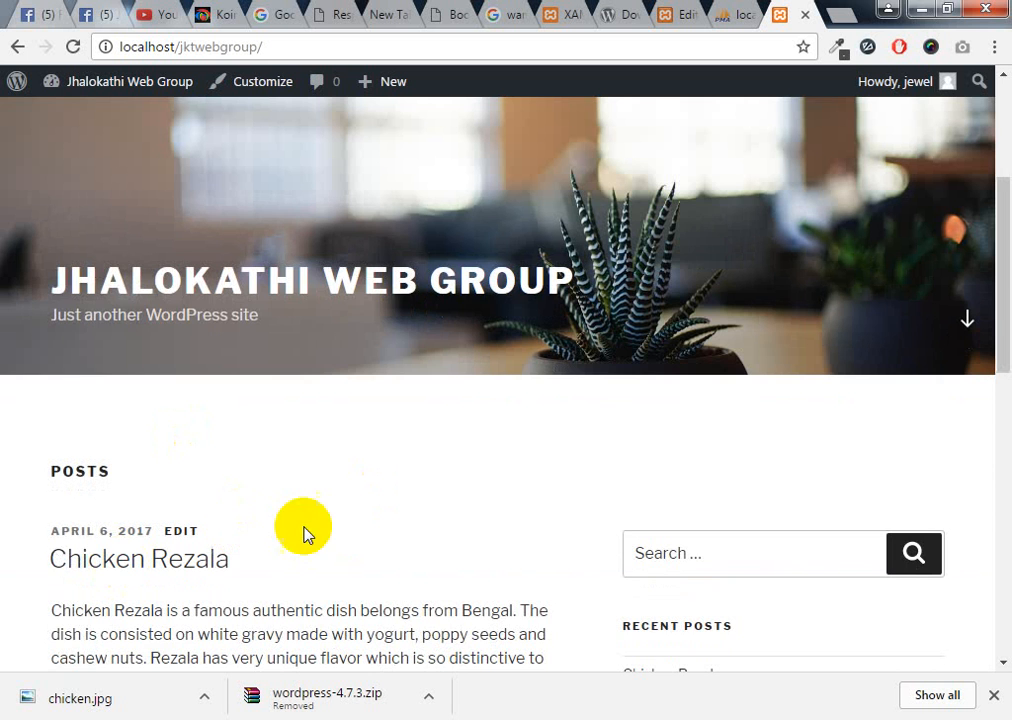
{"action": "scroll", "coordinate": [320, 530], "scroll_direction": "up", "scroll_amount": 3}
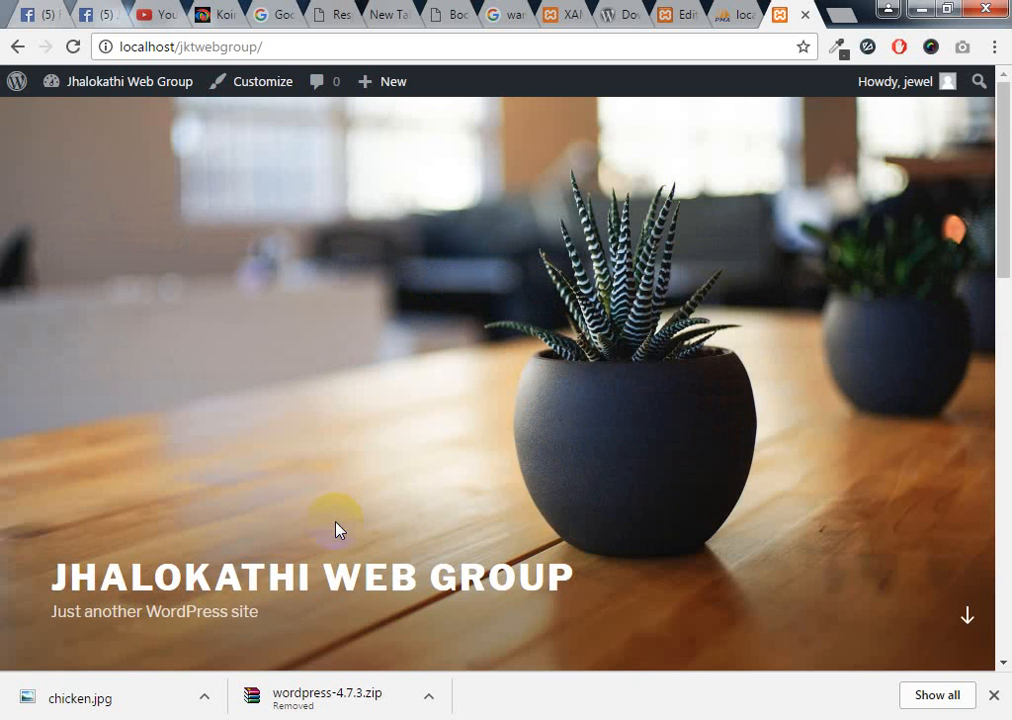
Jump to the posts list and confirm Chicken Rezala appears, with photo and source credit, above Hello world!
{"action": "left_click", "coordinate": [968, 617]}
{"action": "scroll", "coordinate": [926, 502], "scroll_direction": "up", "scroll_amount": 5}
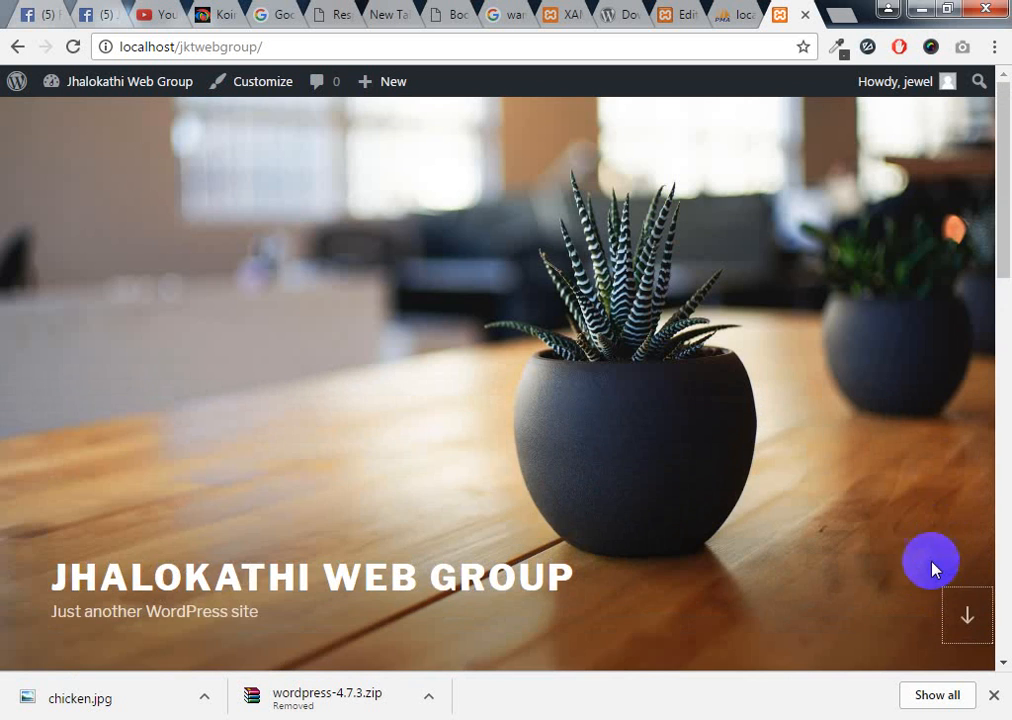
{"action": "left_click", "coordinate": [969, 613]}
{"action": "scroll", "coordinate": [975, 617], "scroll_direction": "down", "scroll_amount": 5}
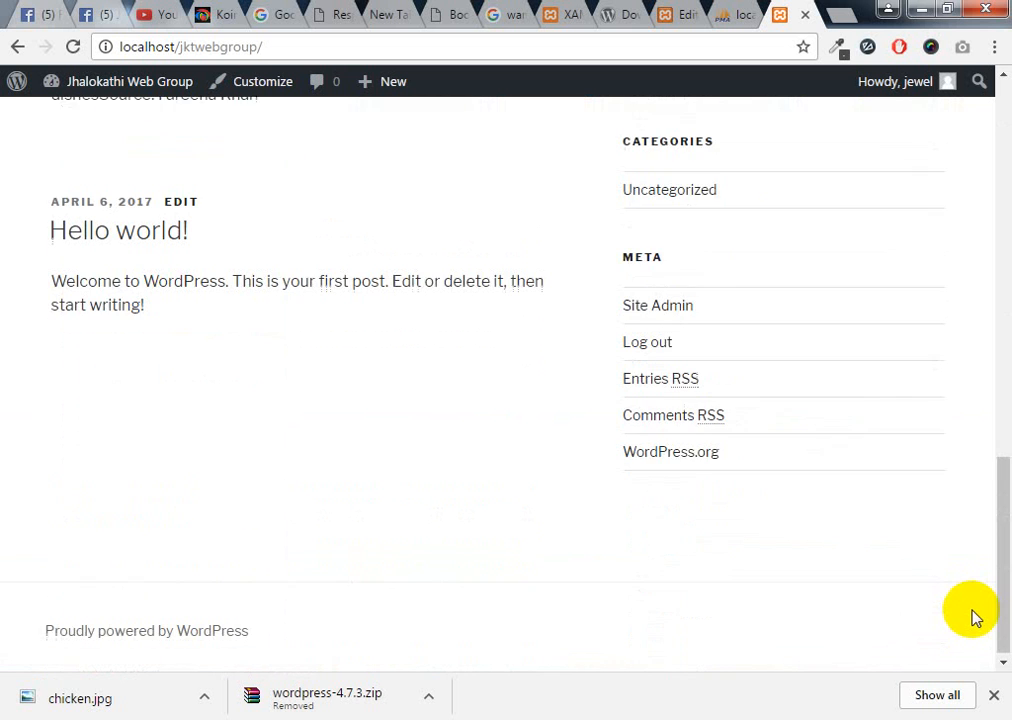
{"action": "scroll", "coordinate": [975, 616], "scroll_direction": "up", "scroll_amount": 6}
{"action": "scroll", "coordinate": [973, 614], "scroll_direction": "up", "scroll_amount": 5}
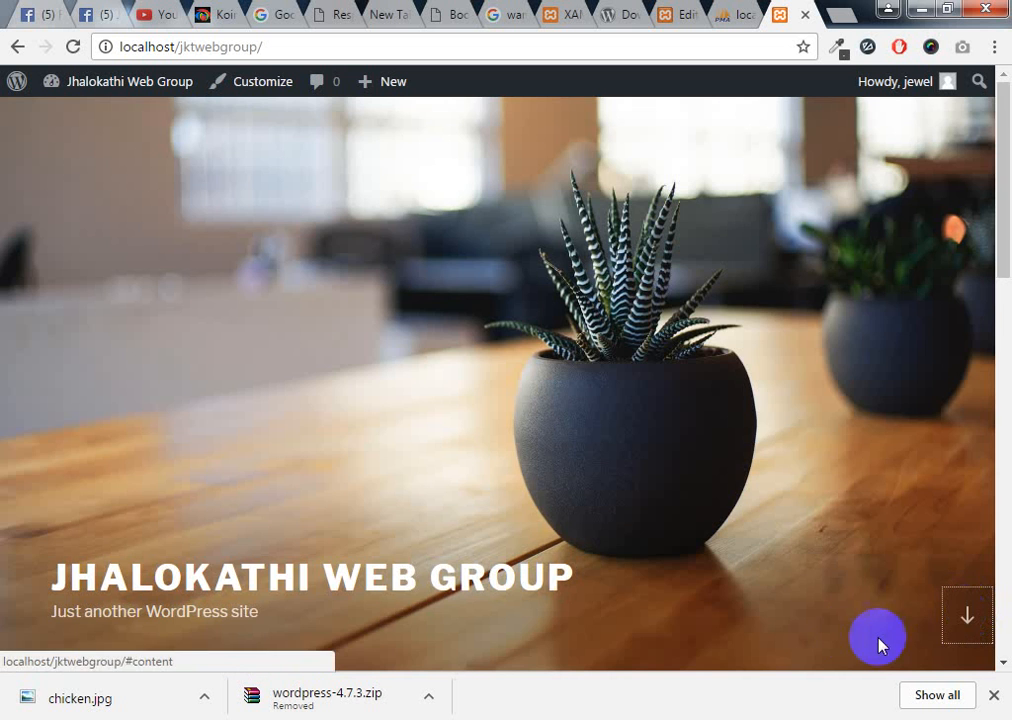
{"action": "scroll", "coordinate": [866, 556], "scroll_direction": "down", "scroll_amount": 6}
{"action": "scroll", "coordinate": [866, 556], "scroll_direction": "down", "scroll_amount": 3}
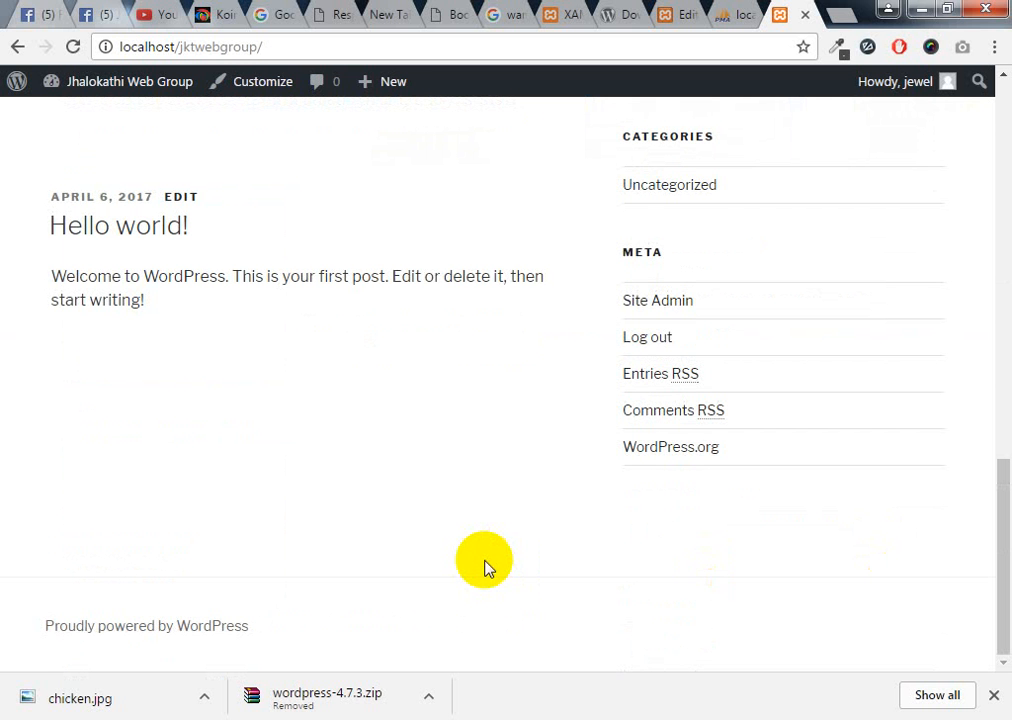
{"action": "scroll", "coordinate": [485, 565], "scroll_direction": "up", "scroll_amount": 10}
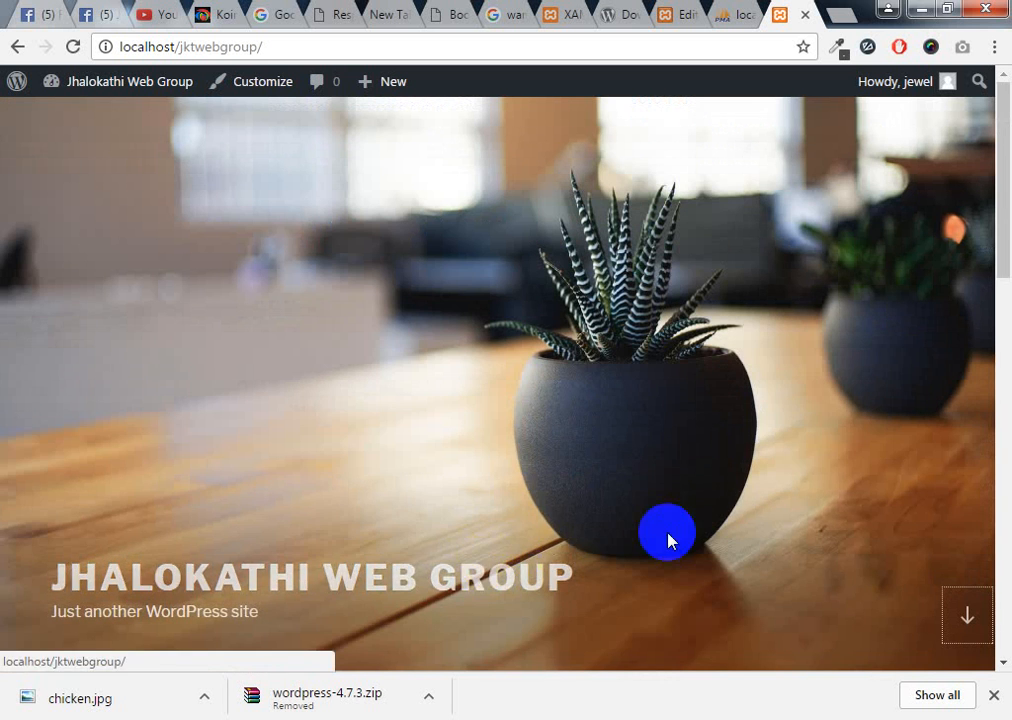
{"action": "scroll", "coordinate": [518, 490], "scroll_direction": "down", "scroll_amount": 5}
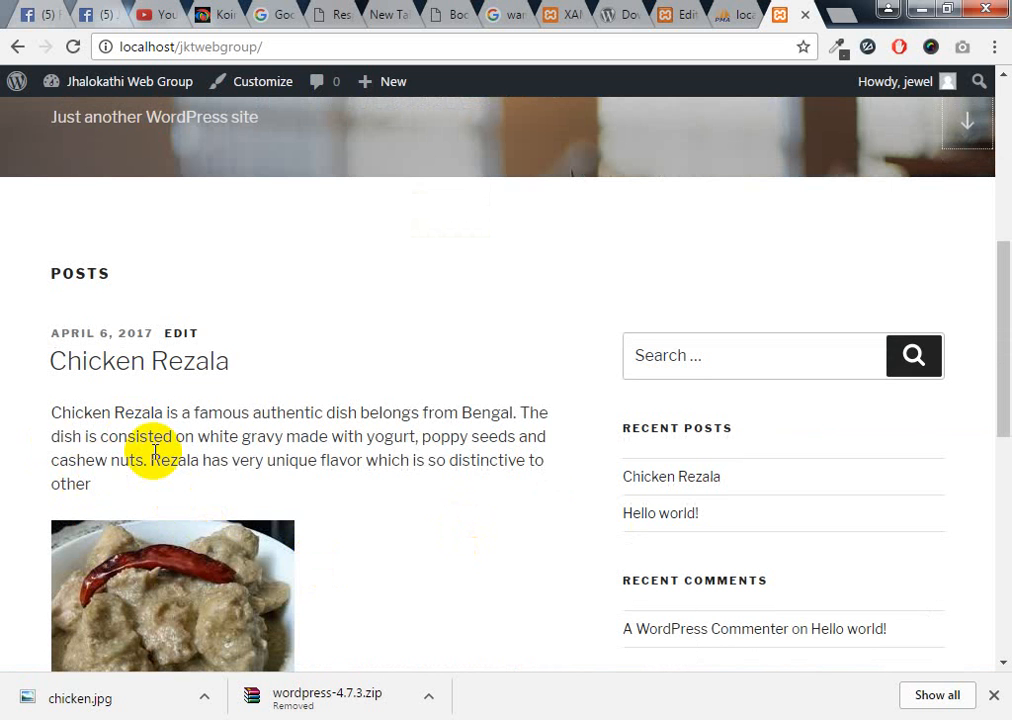
{"action": "left_click", "coordinate": [841, 13]}
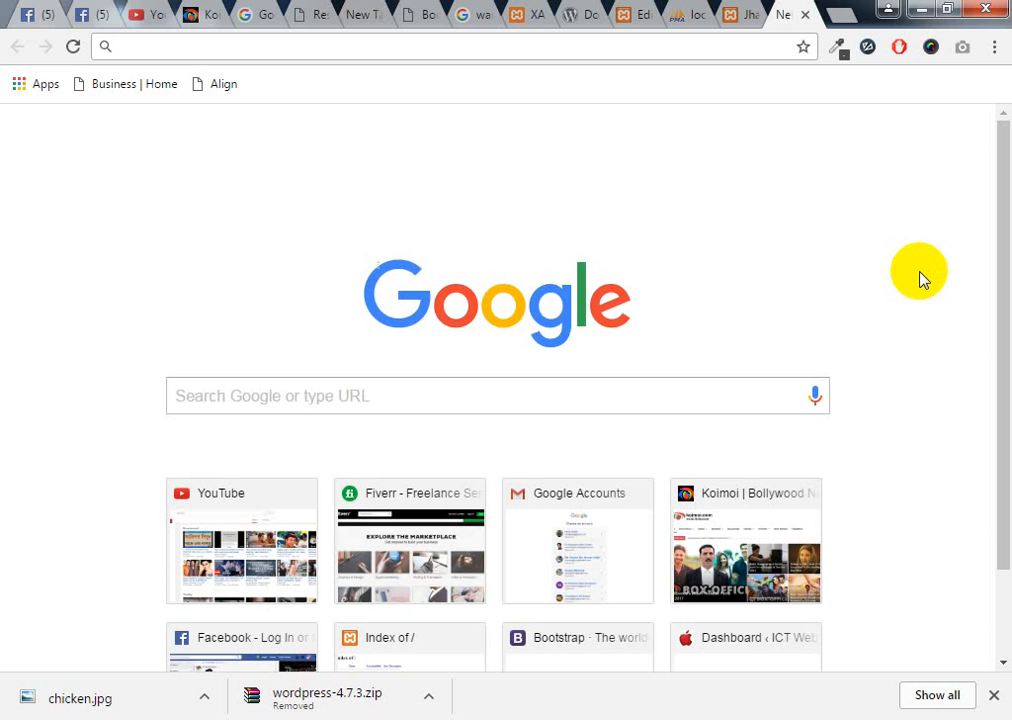
{"action": "left_click", "coordinate": [803, 14]}
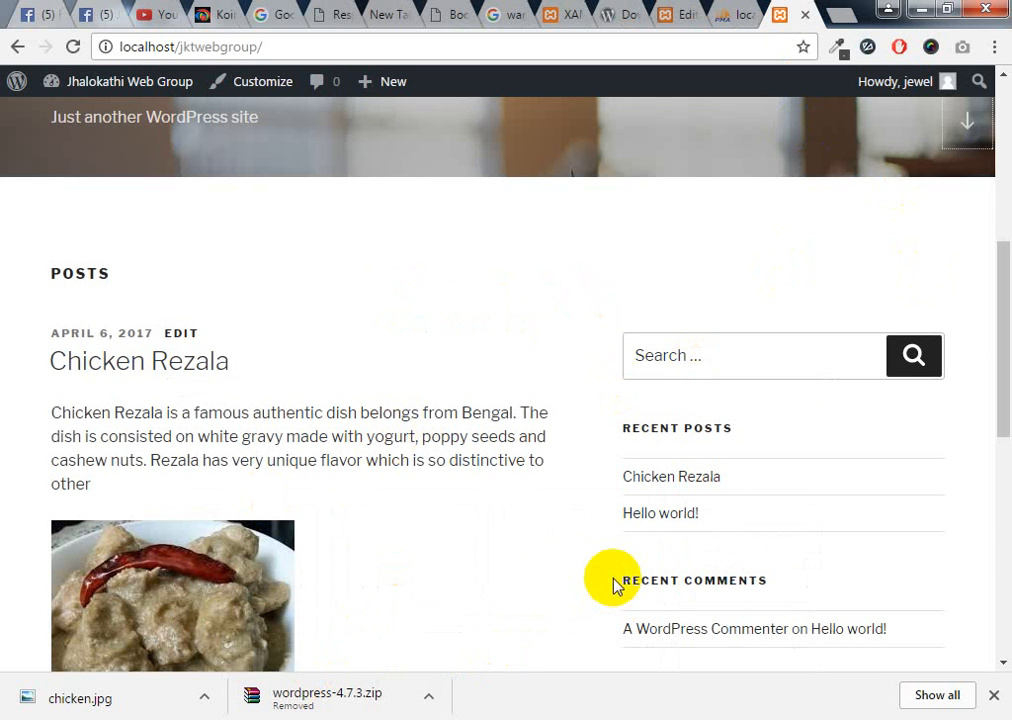
{"action": "scroll", "coordinate": [472, 540], "scroll_direction": "down", "scroll_amount": 3}
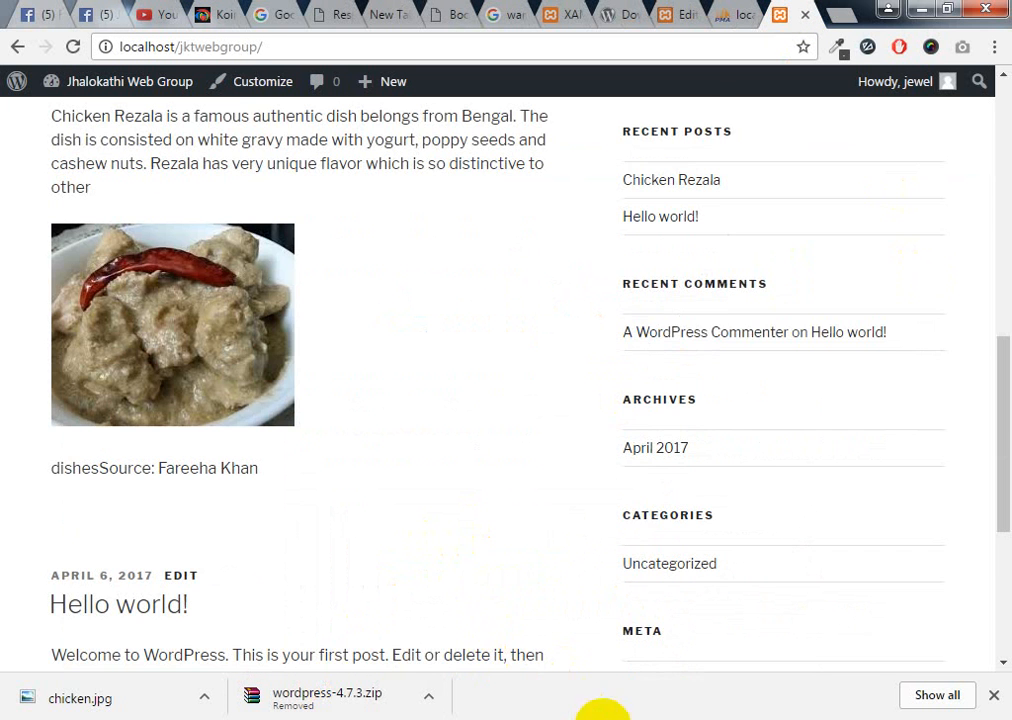